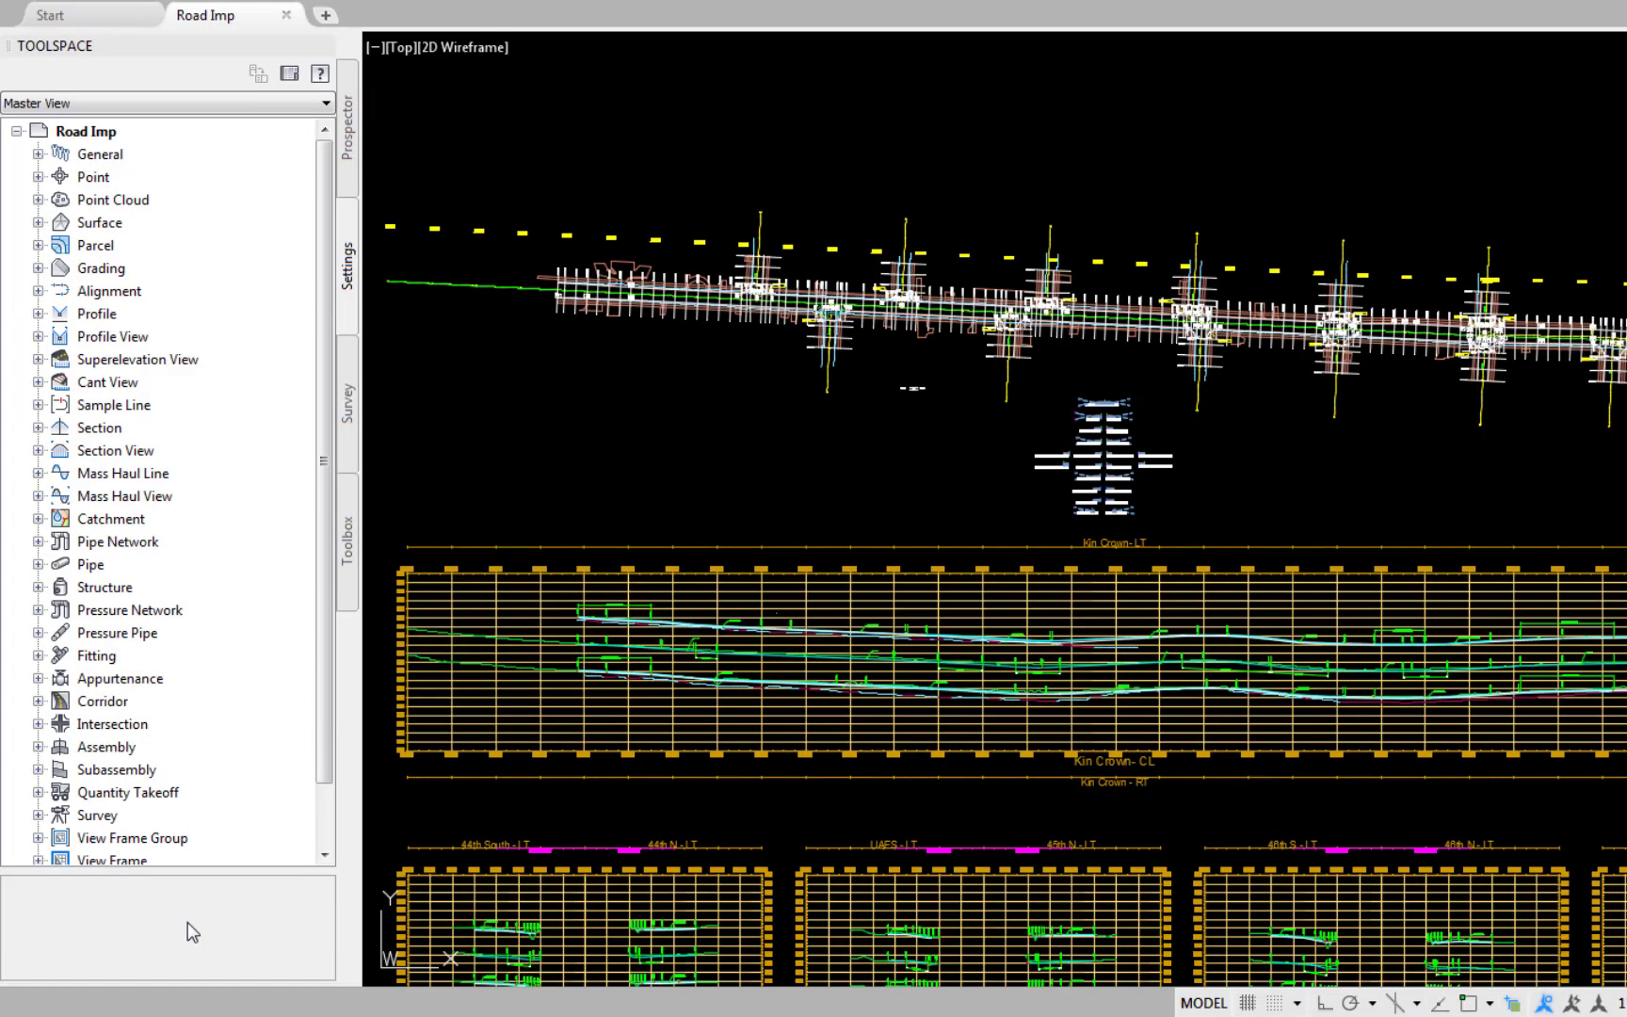
# Step: Review the object layer assignments in the Road Imp drawing settings, including those for sections and section views
pyautogui.rightClick(86, 131)
pyautogui.click(143, 141)
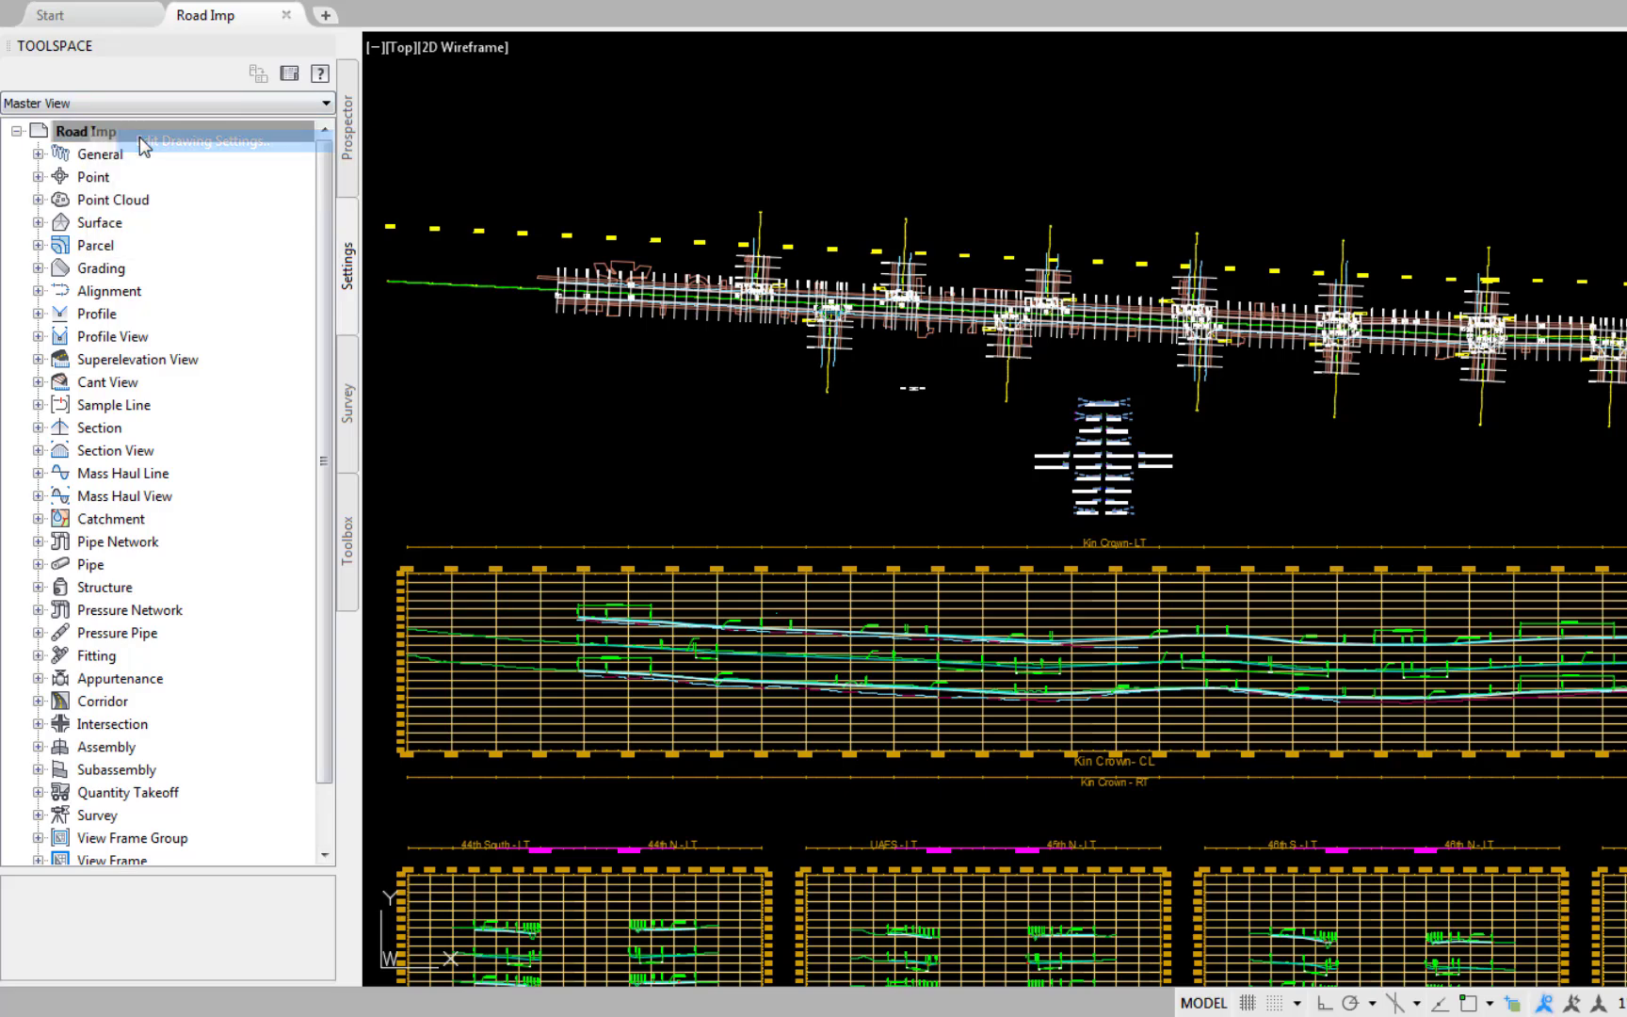
pyautogui.scroll(-10, 94, 529)
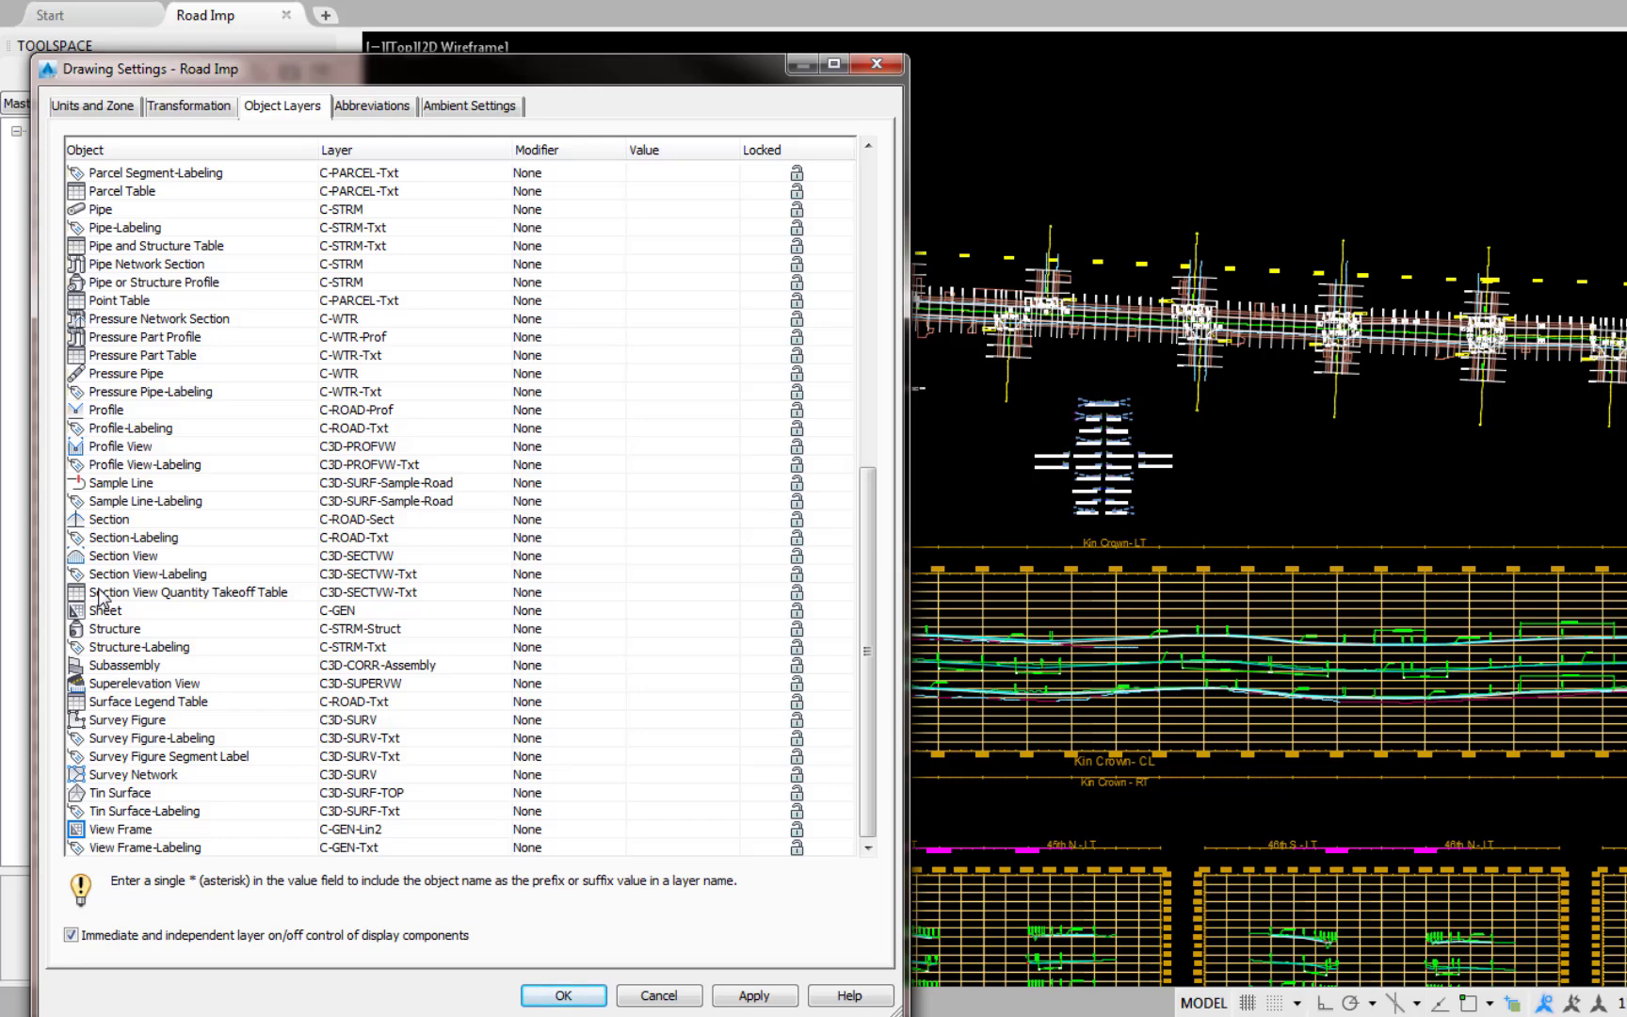
pyautogui.click(569, 994)
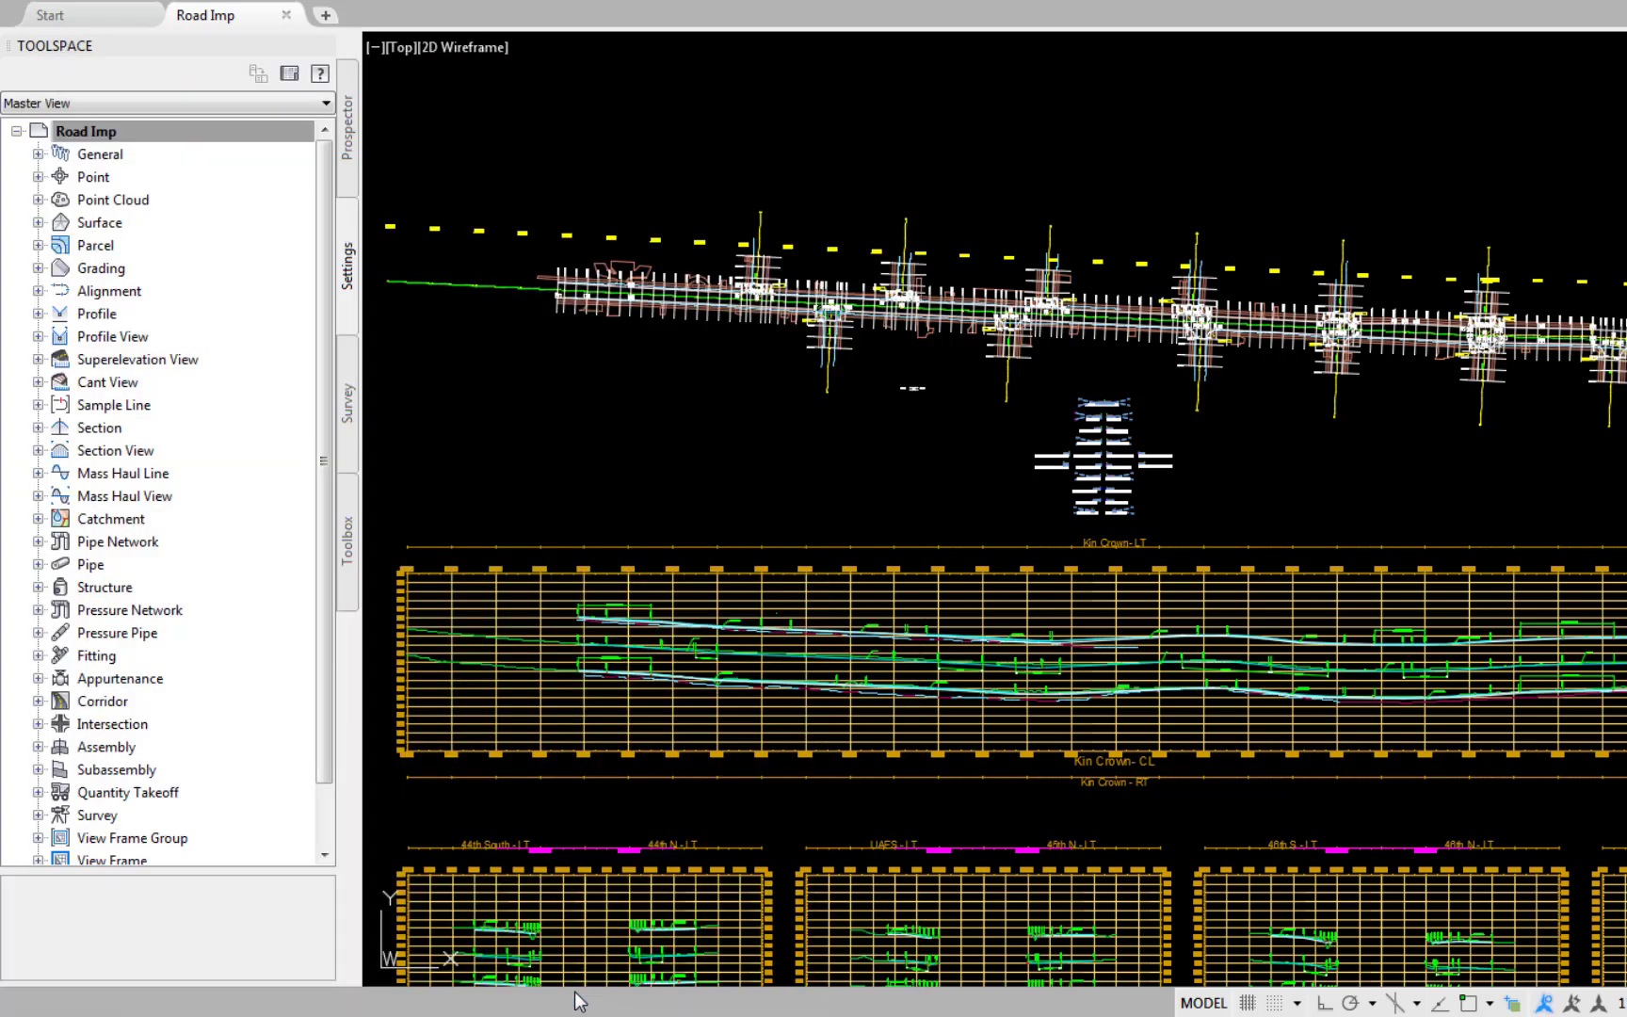
# Step: Review the Section View feature settings for default styles, name format, section view creation and projection label placement
pyautogui.rightClick(133, 450)
pyautogui.click(195, 460)
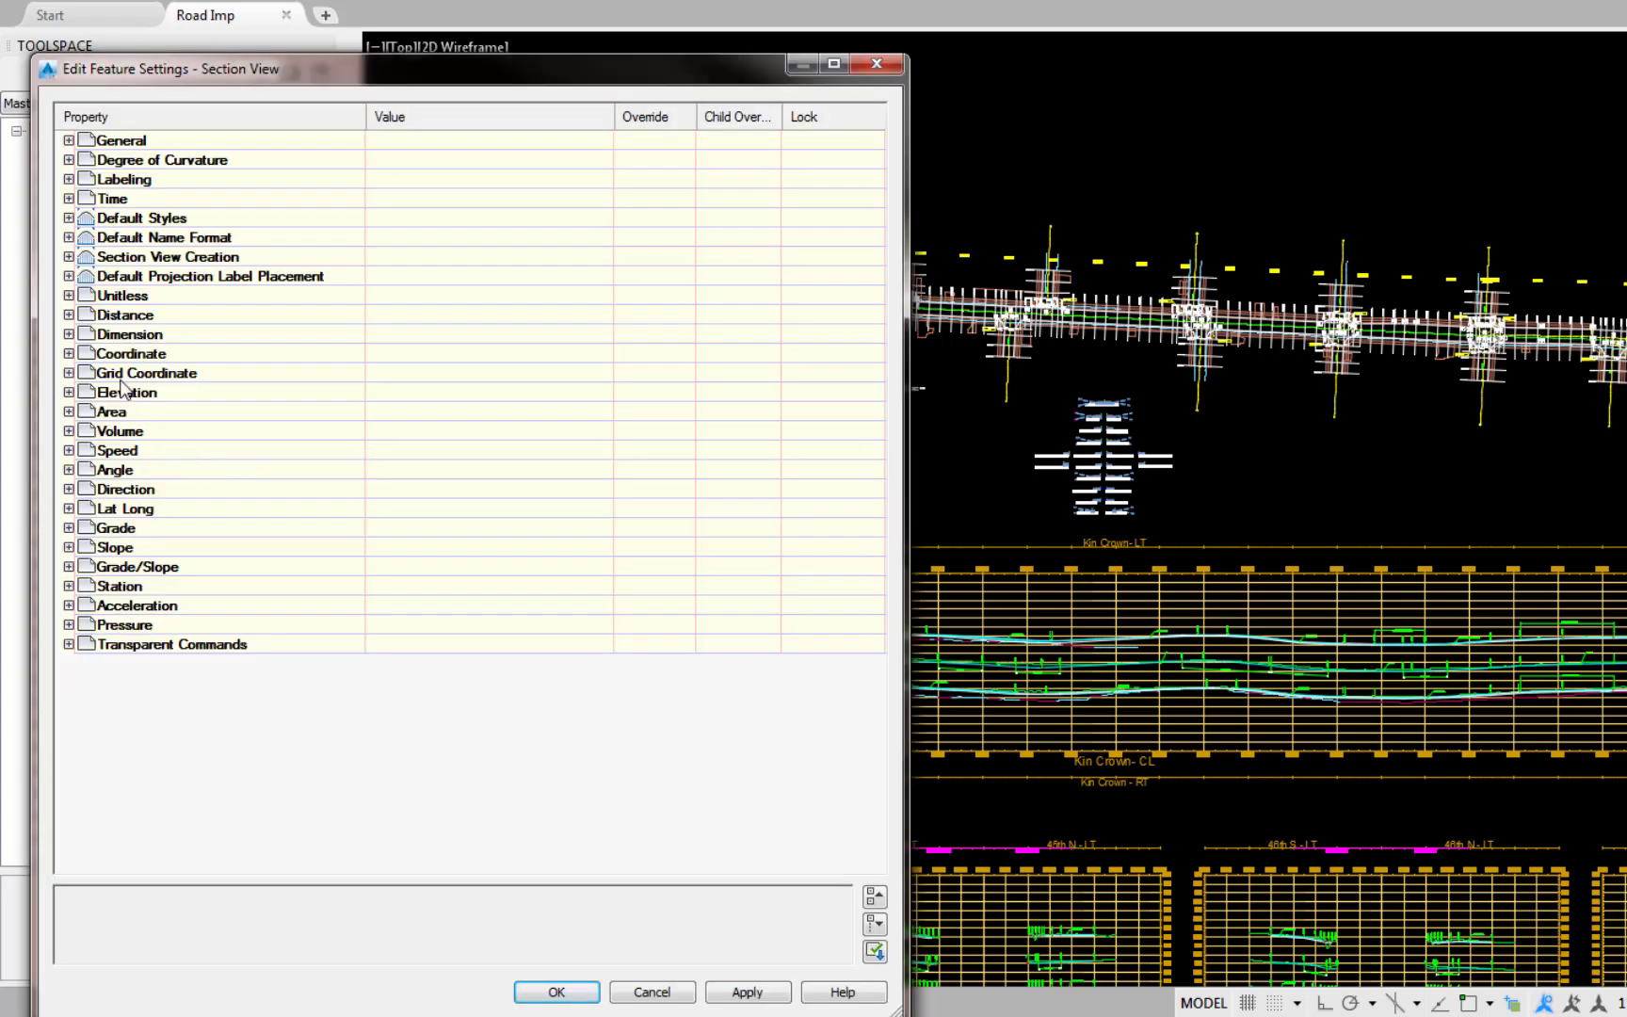
pyautogui.click(68, 219)
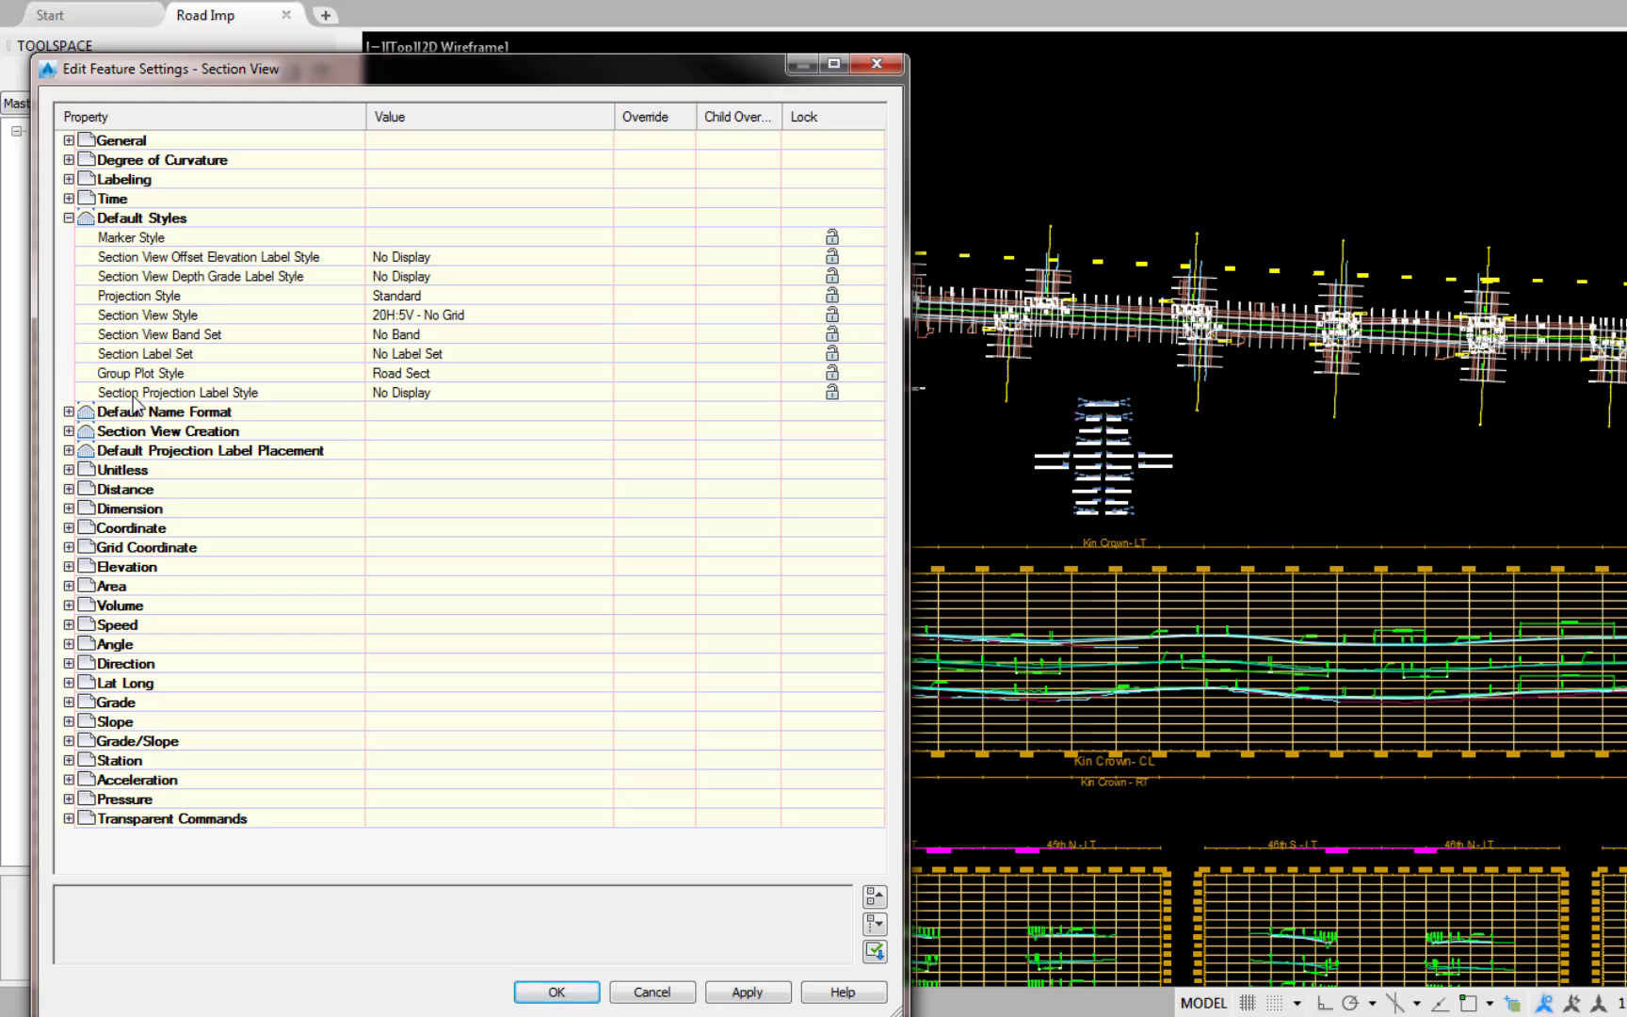
pyautogui.click(71, 417)
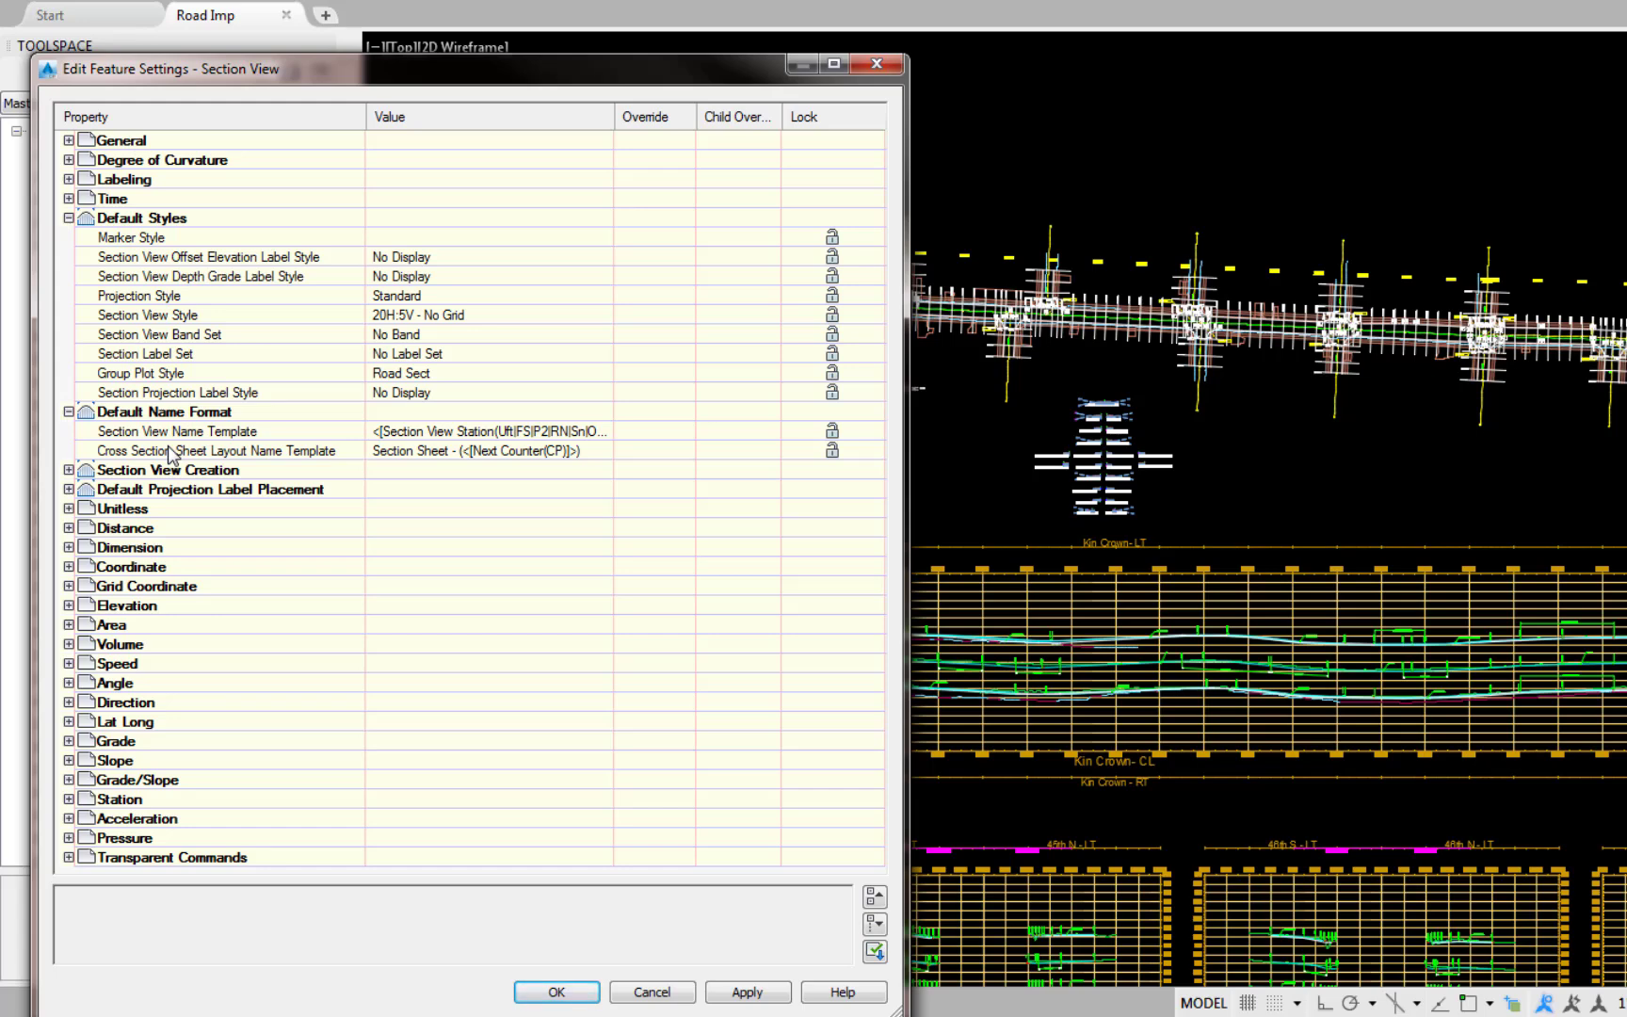
pyautogui.click(69, 471)
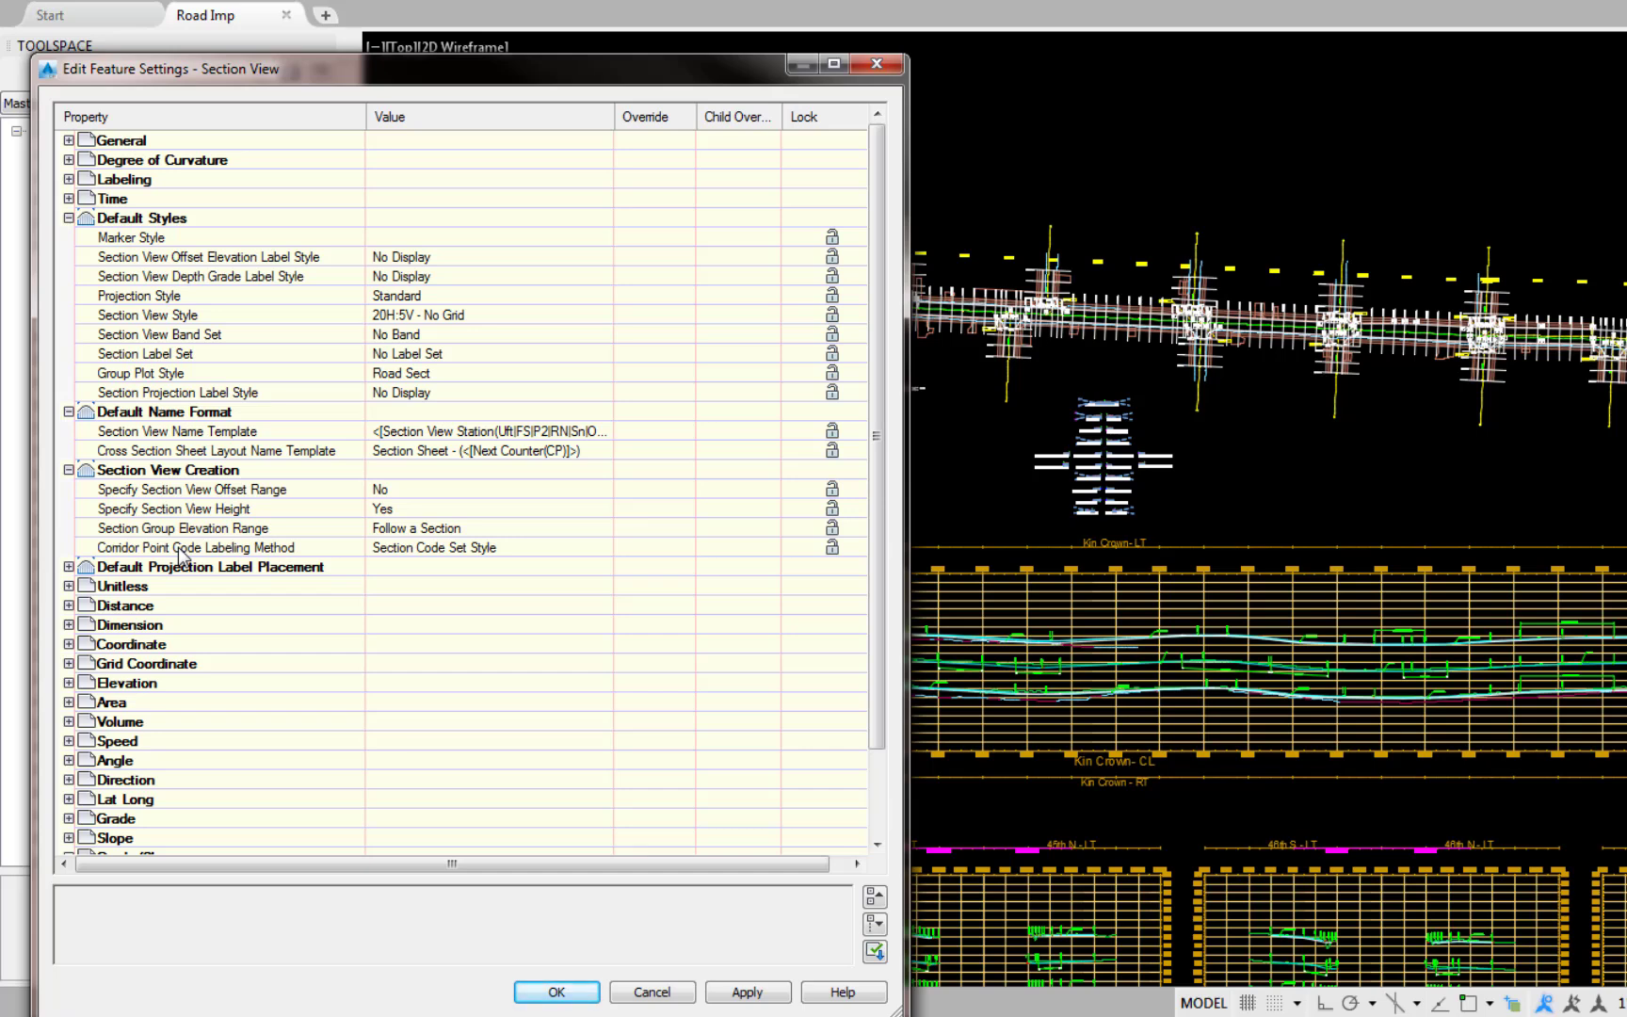
pyautogui.click(69, 567)
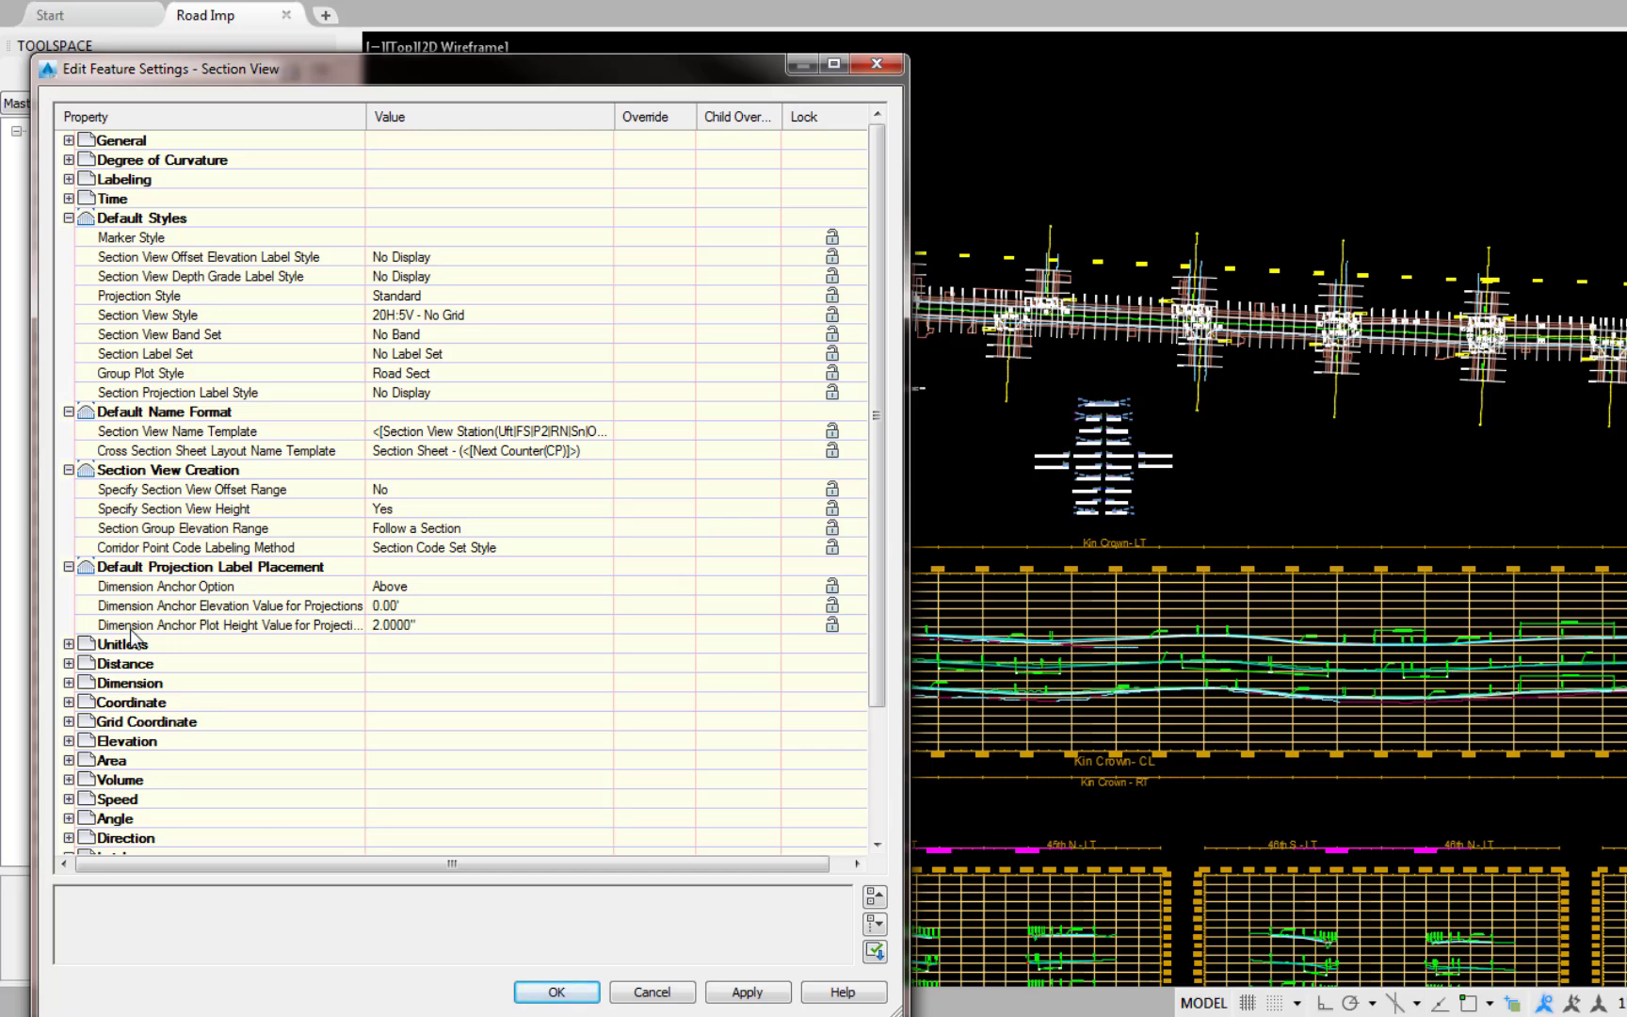
pyautogui.click(563, 993)
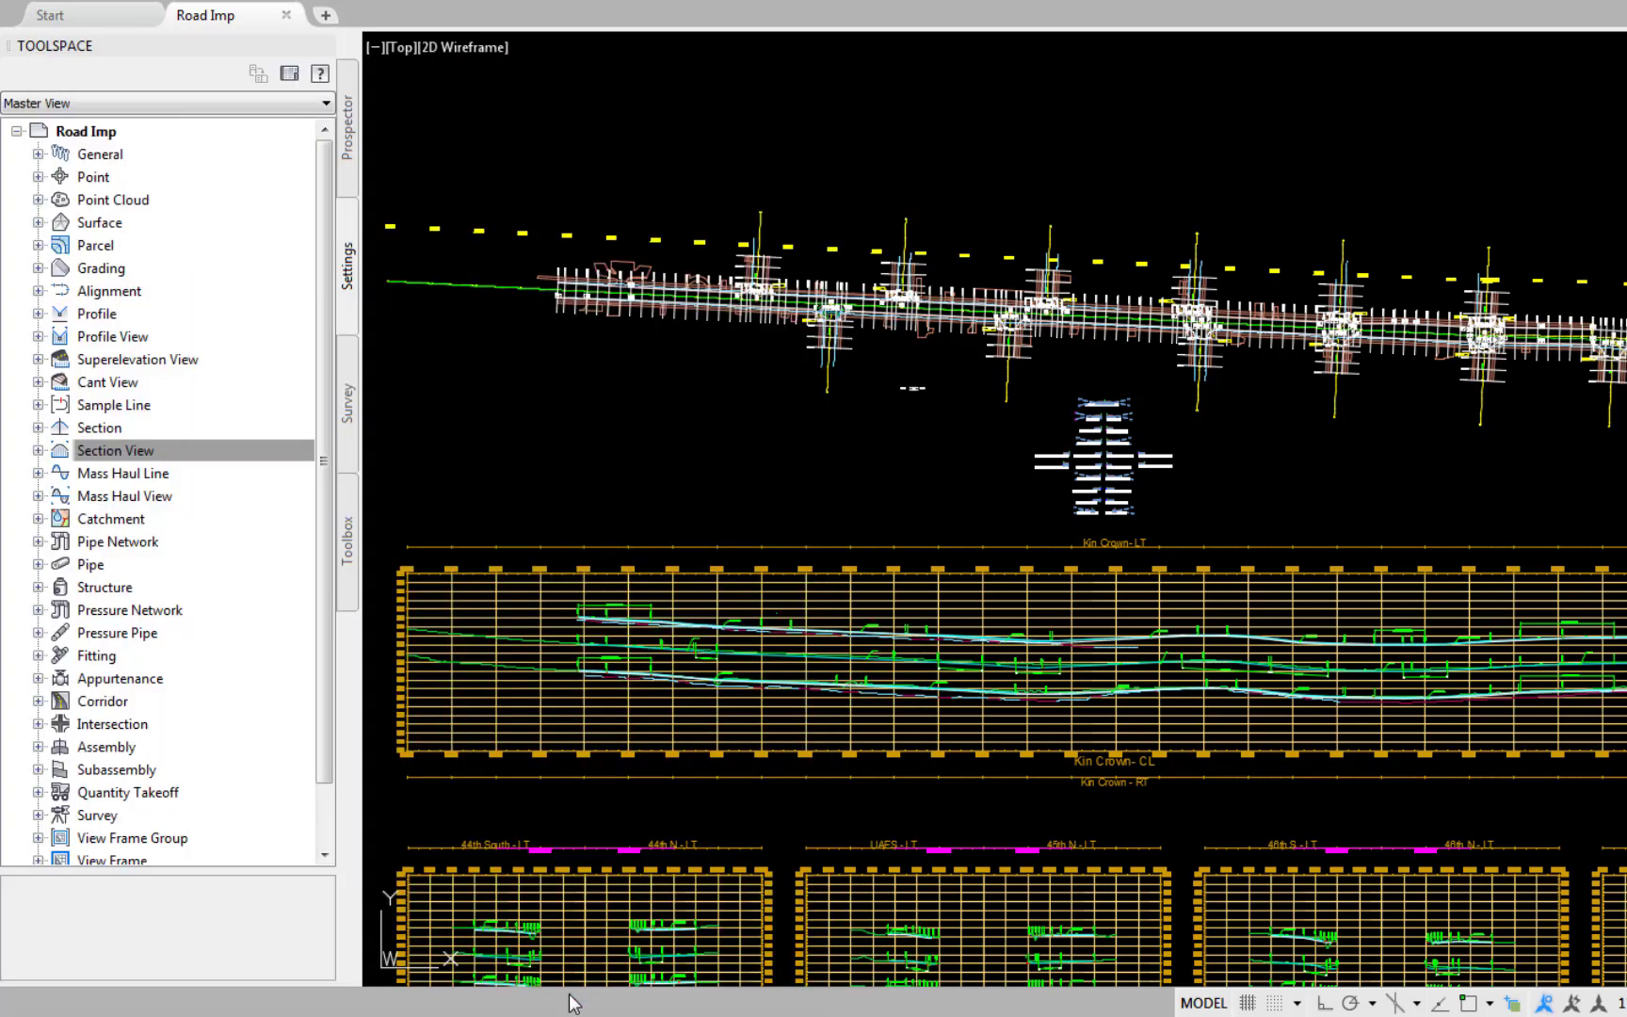
# Step: Review the table creation and multiple section view creation settings of the CreateMultipleSectionView command
pyautogui.click(39, 450)
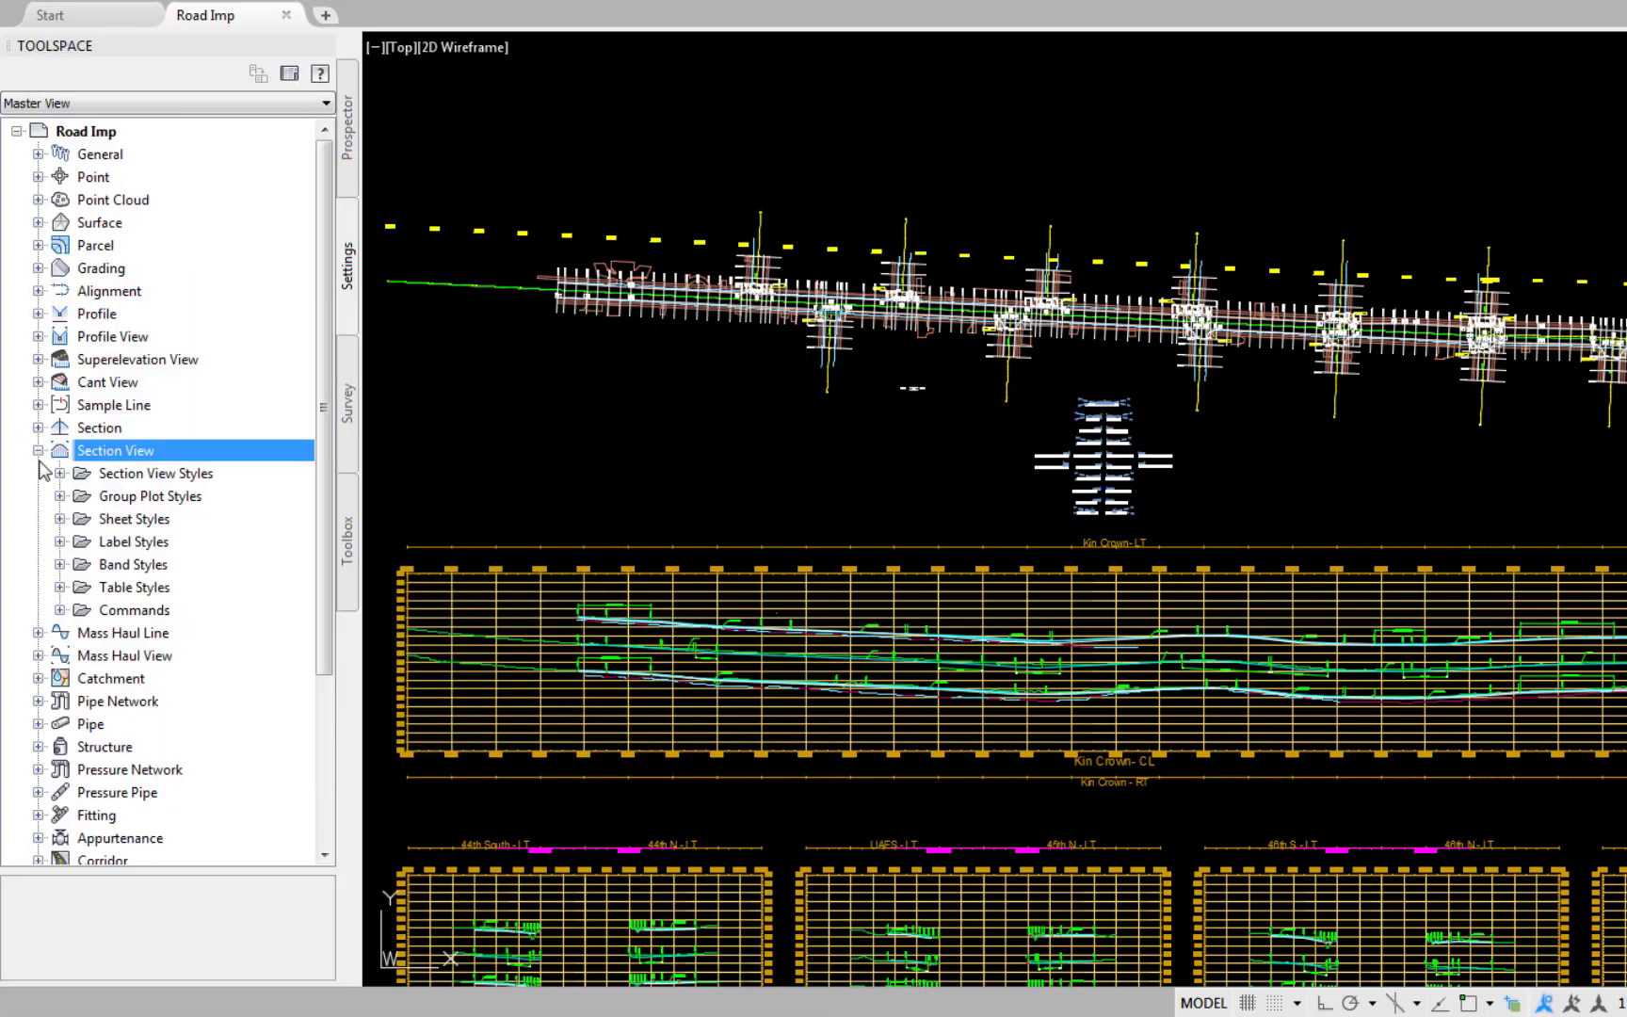
pyautogui.click(61, 610)
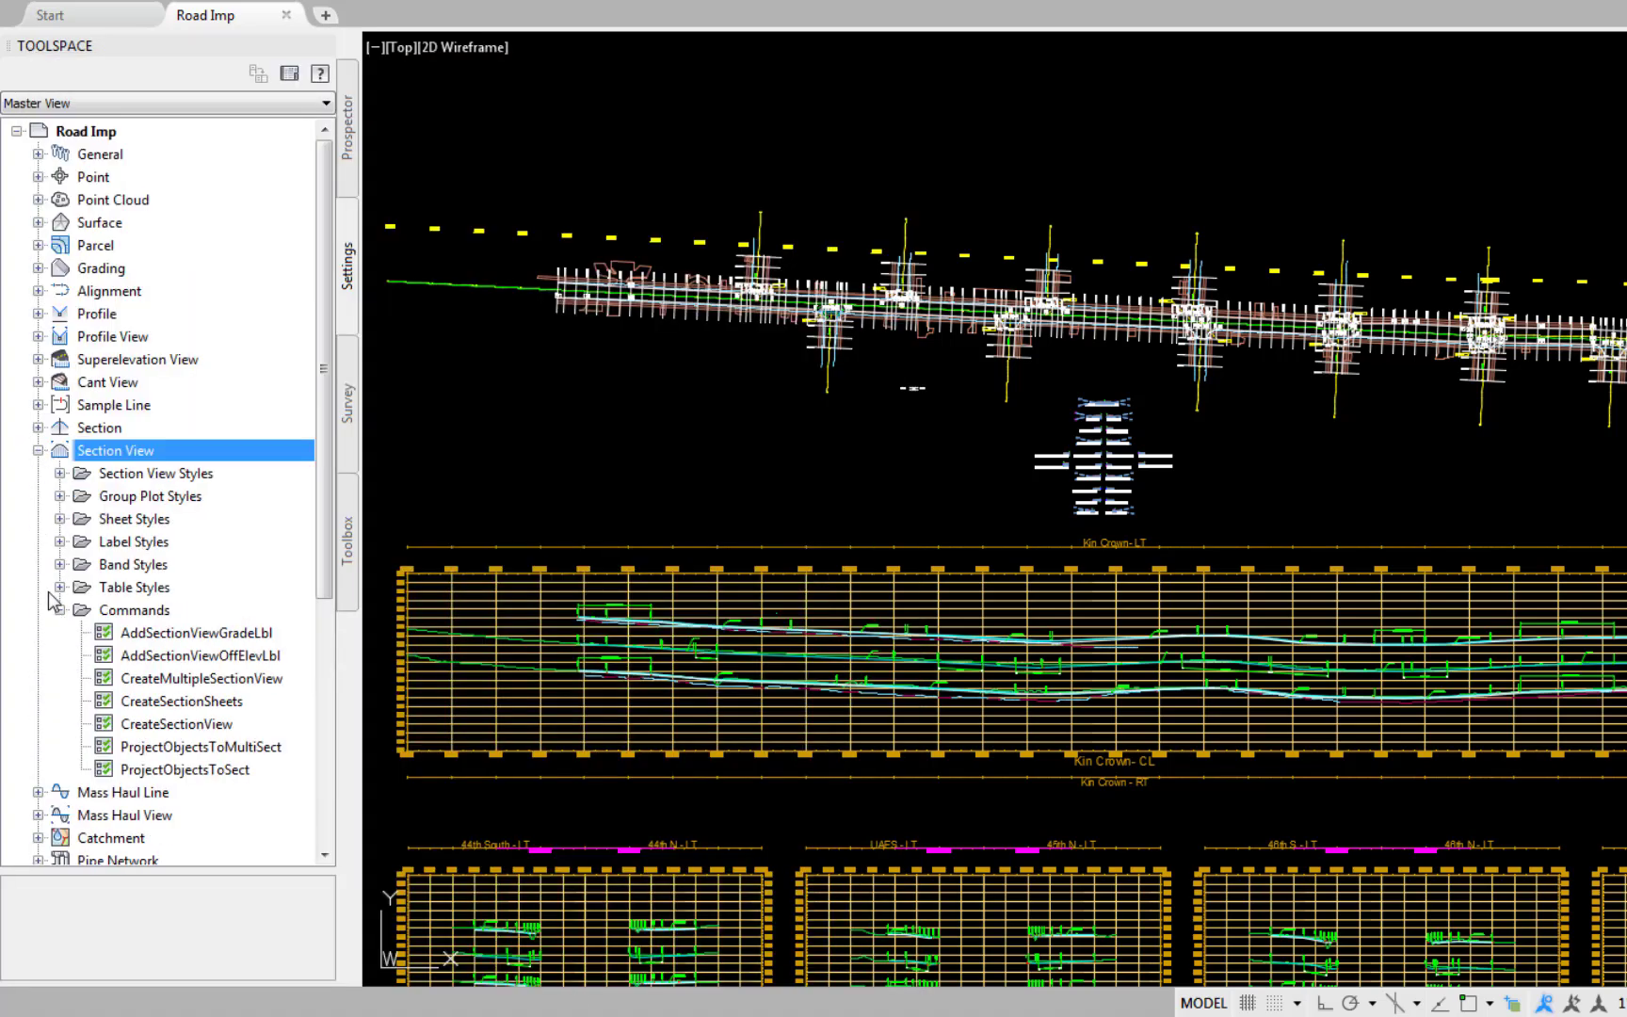
pyautogui.rightClick(242, 683)
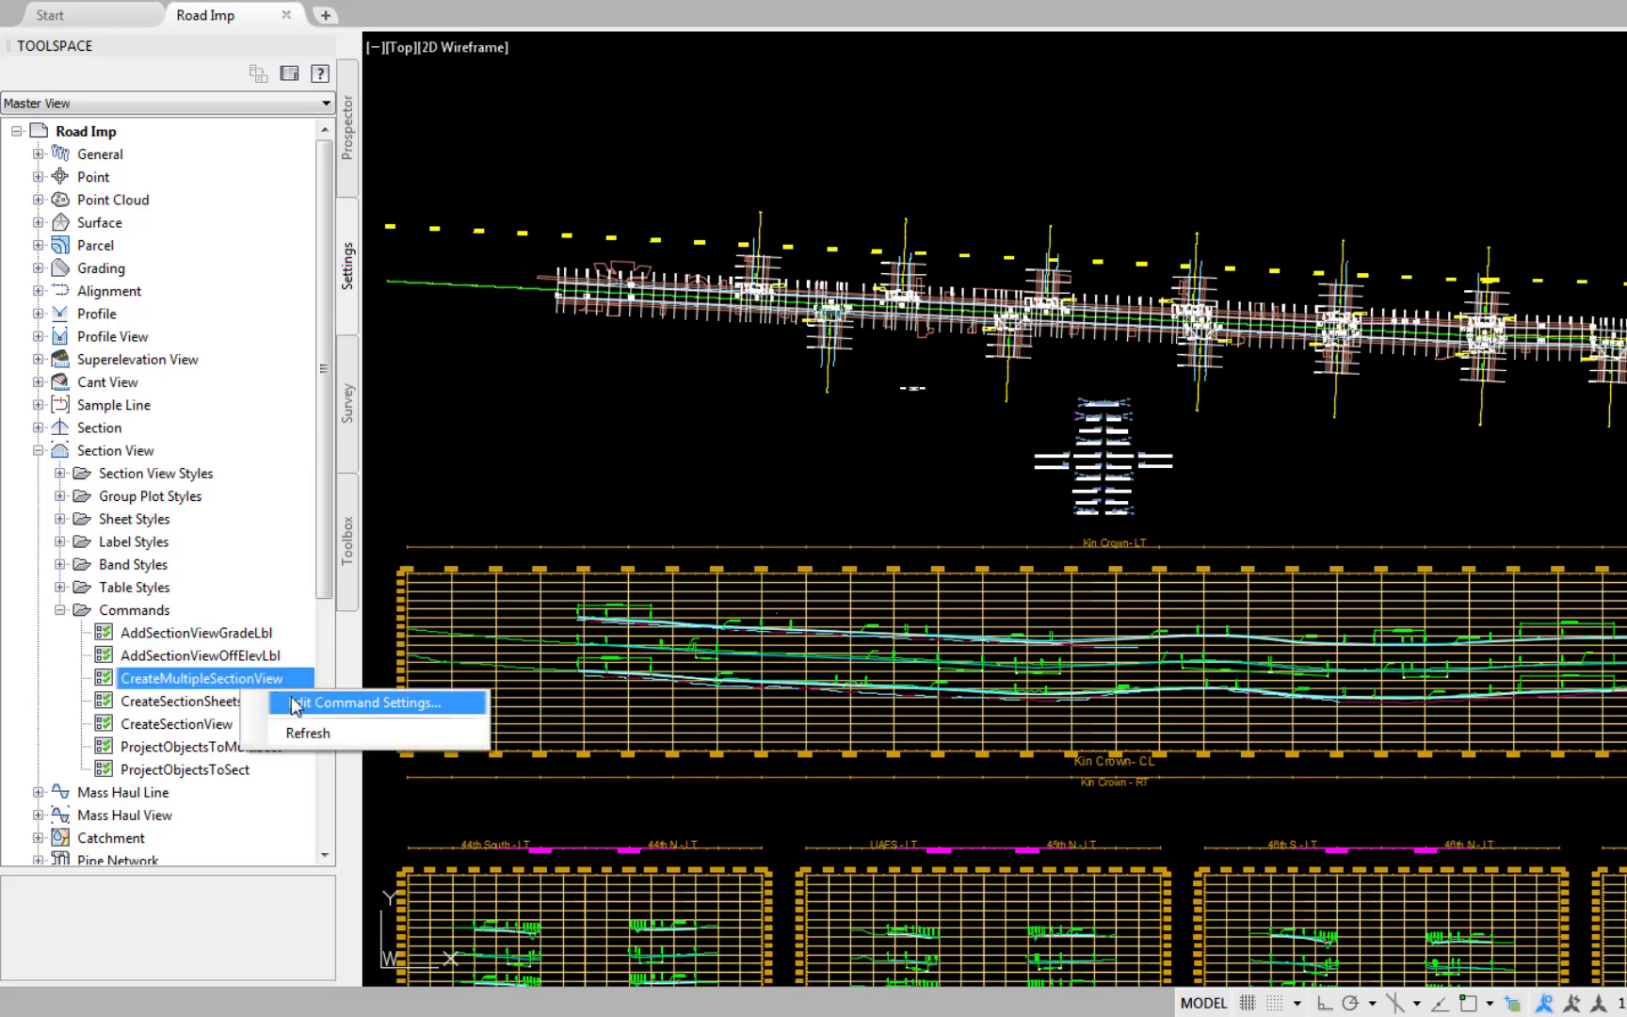
pyautogui.click(295, 704)
pyautogui.click(67, 218)
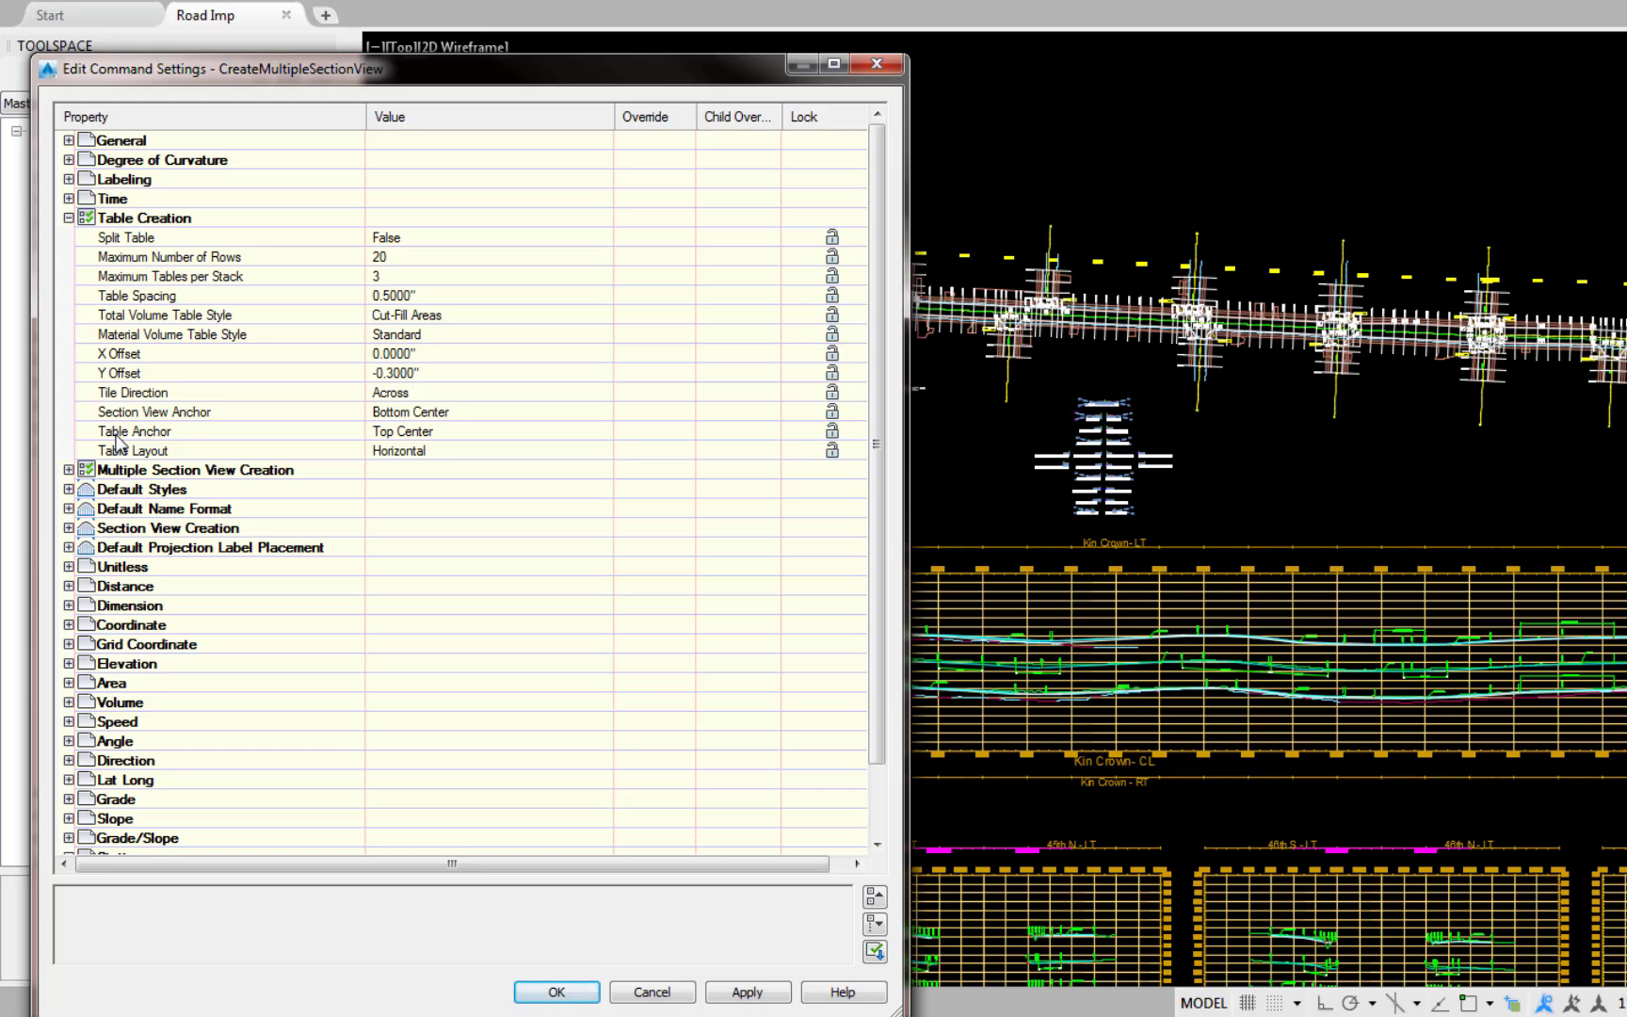
pyautogui.click(73, 470)
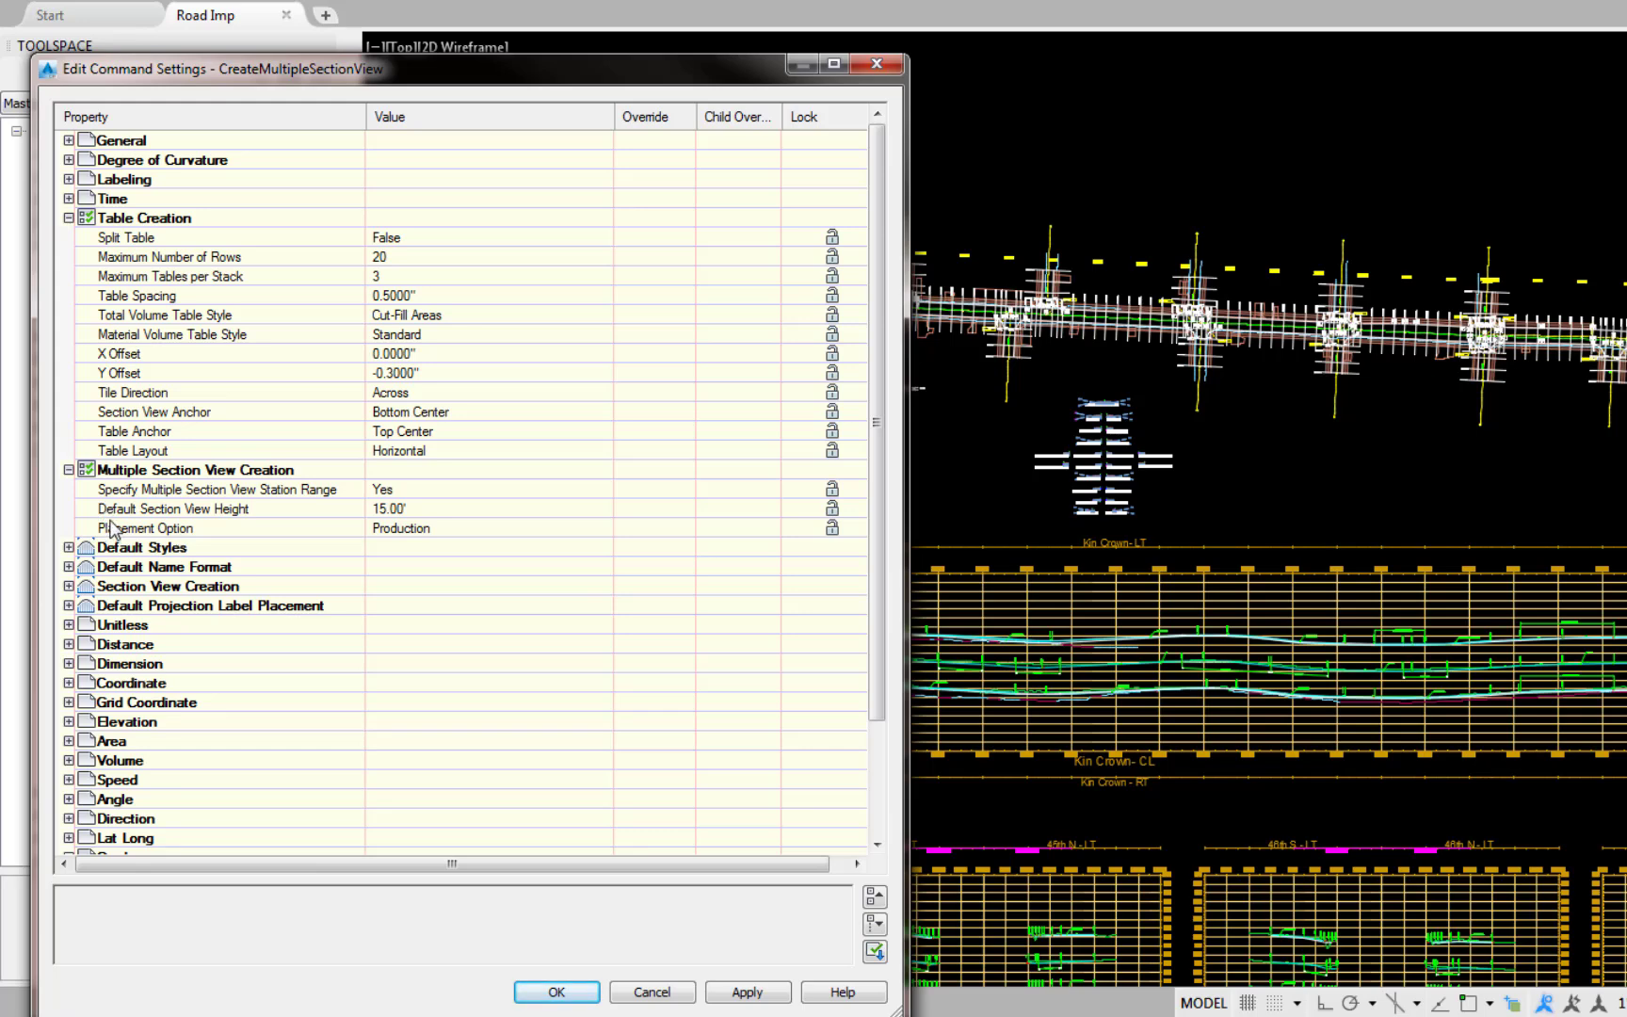
pyautogui.click(539, 991)
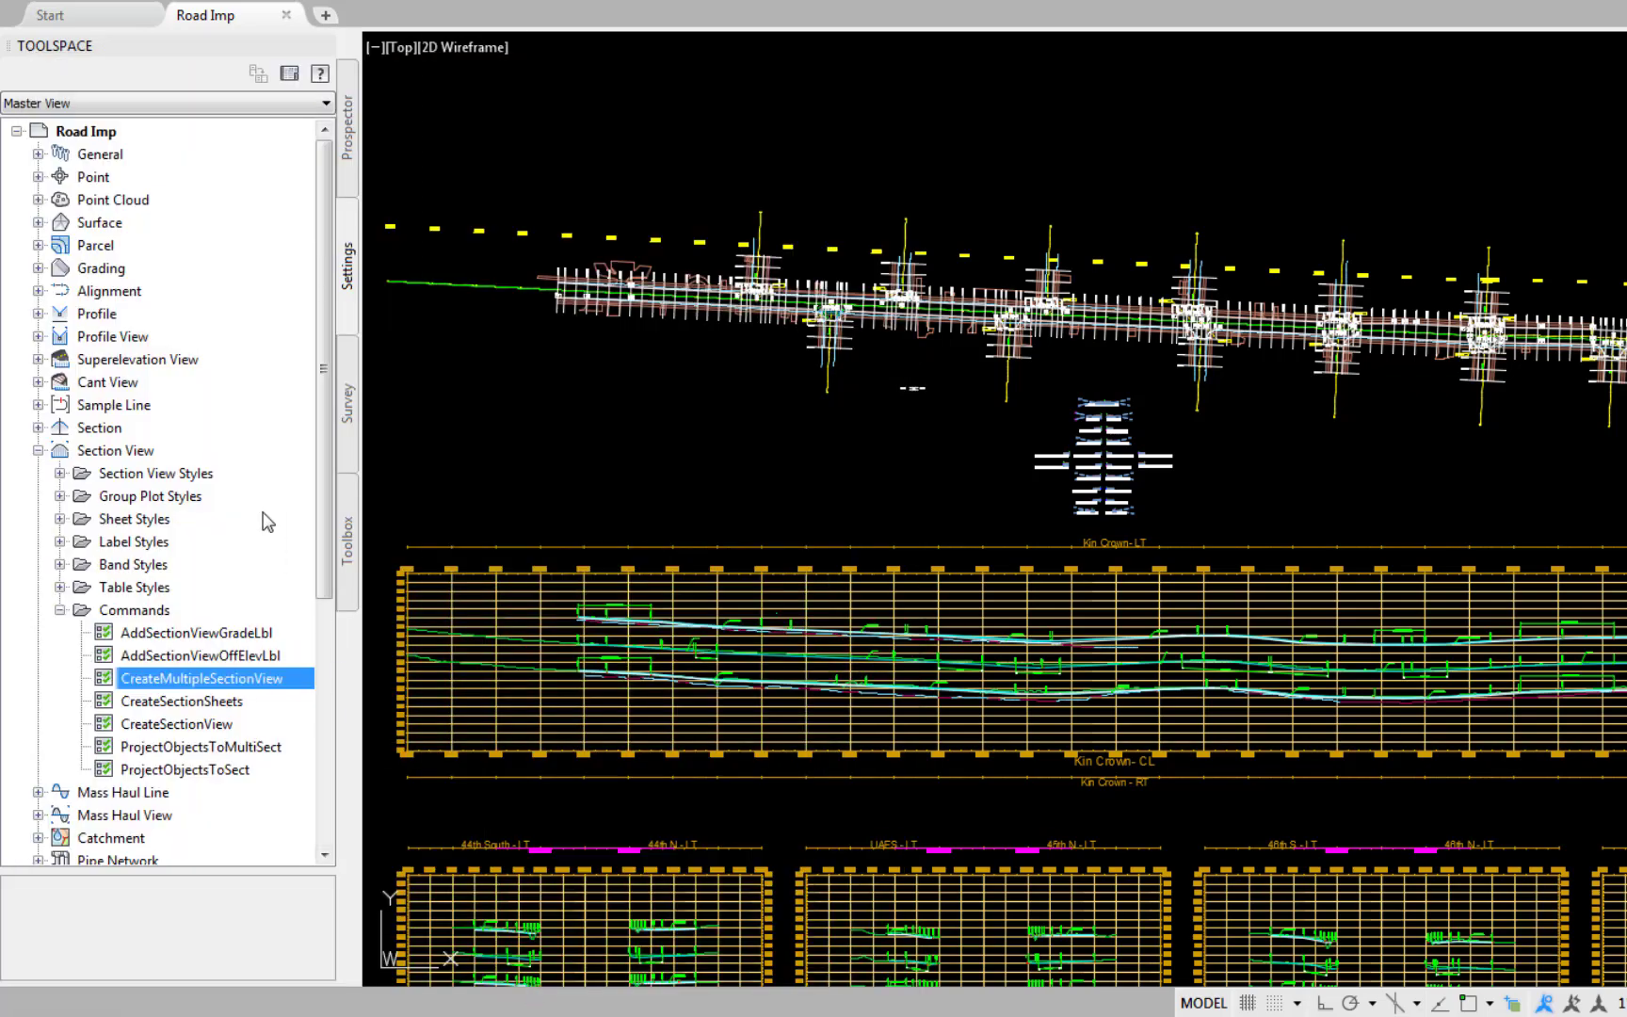
# Step: Edit the Circle-Very Small marker style to make its marker visible in the Section view direction
pyautogui.click(38, 154)
pyautogui.click(58, 177)
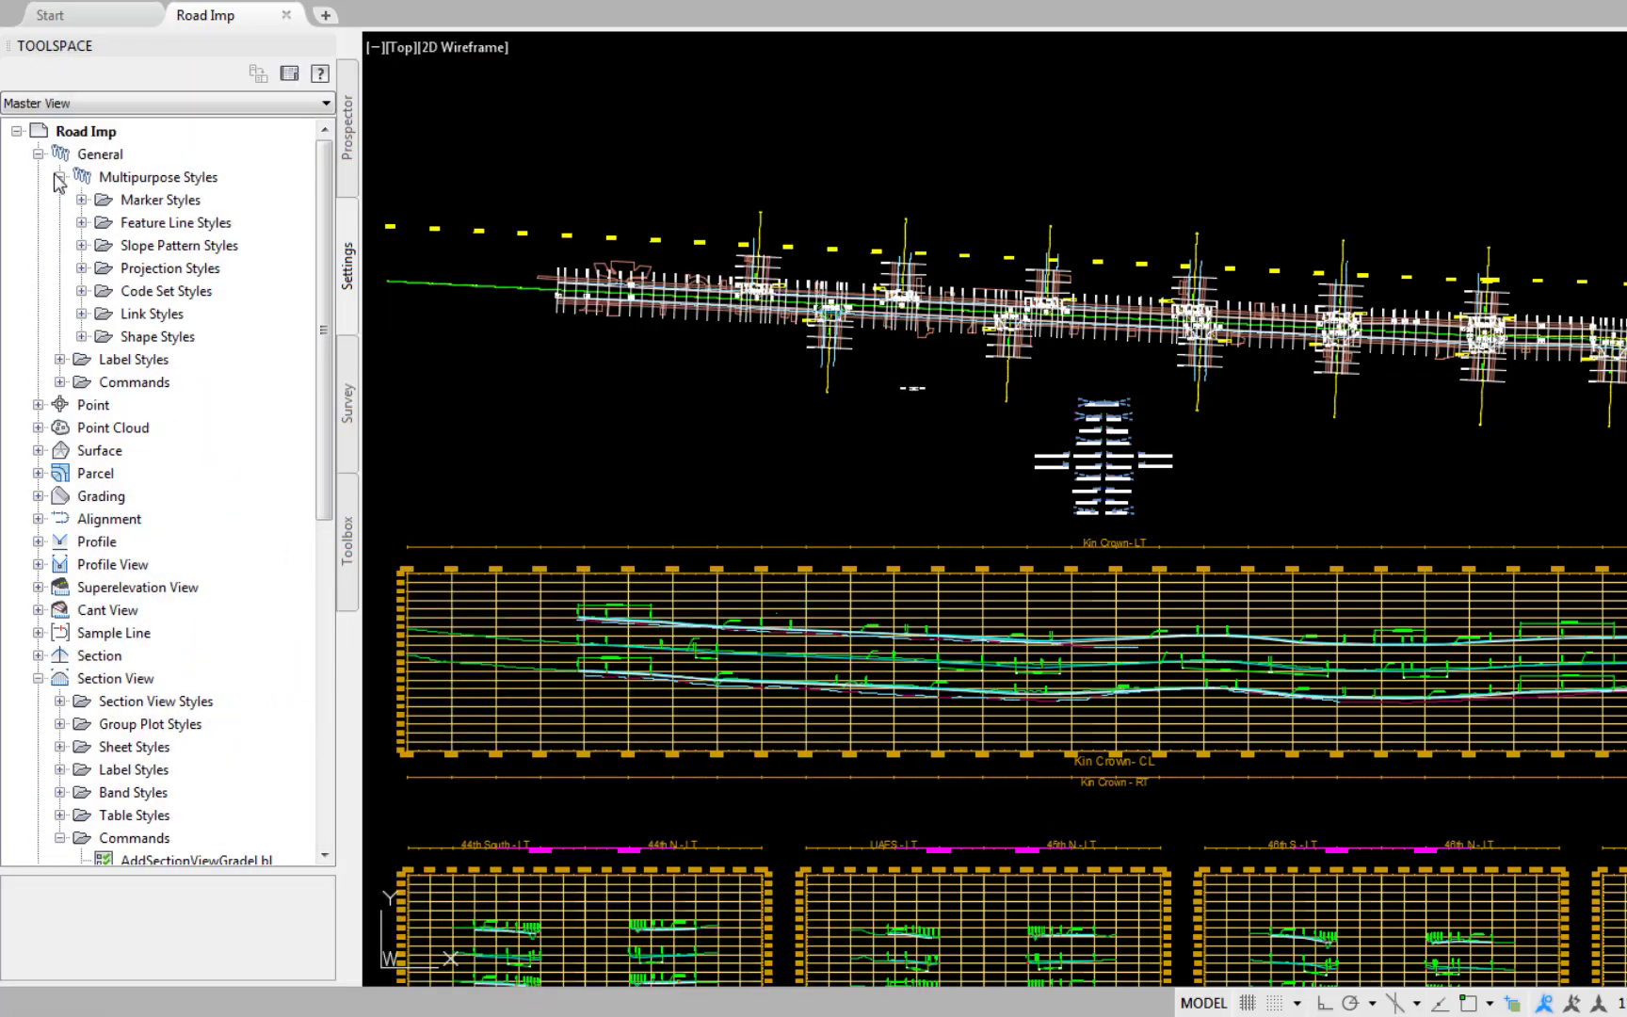
pyautogui.click(81, 200)
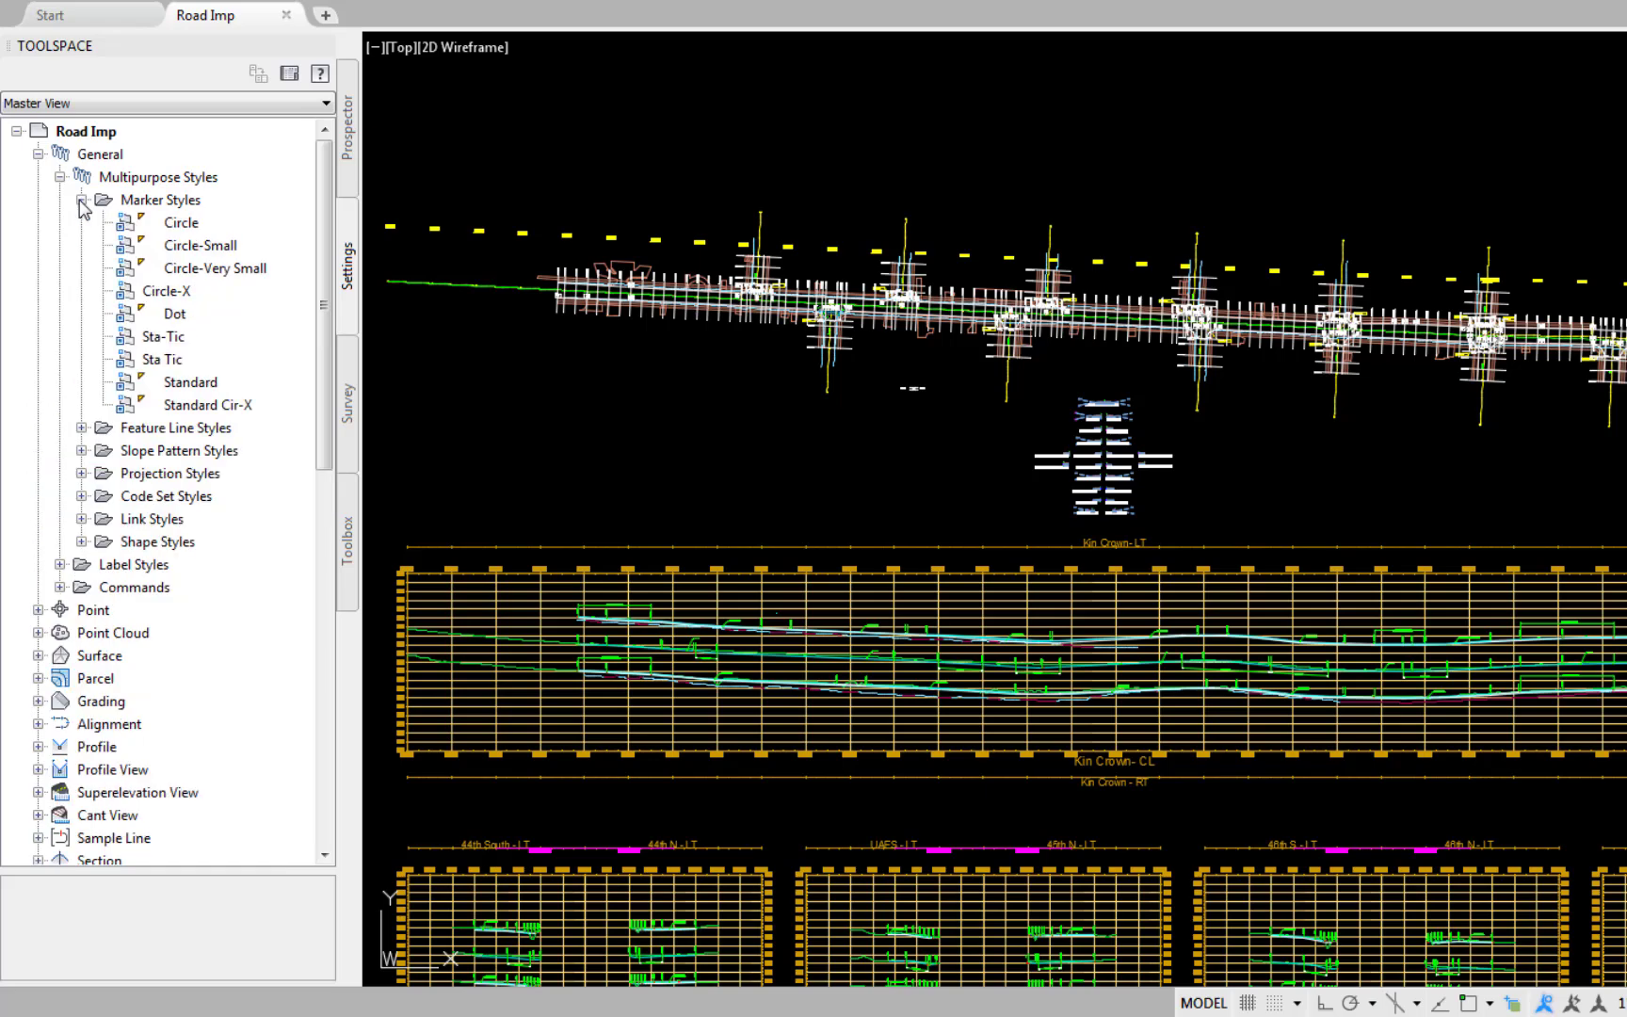
pyautogui.rightClick(224, 270)
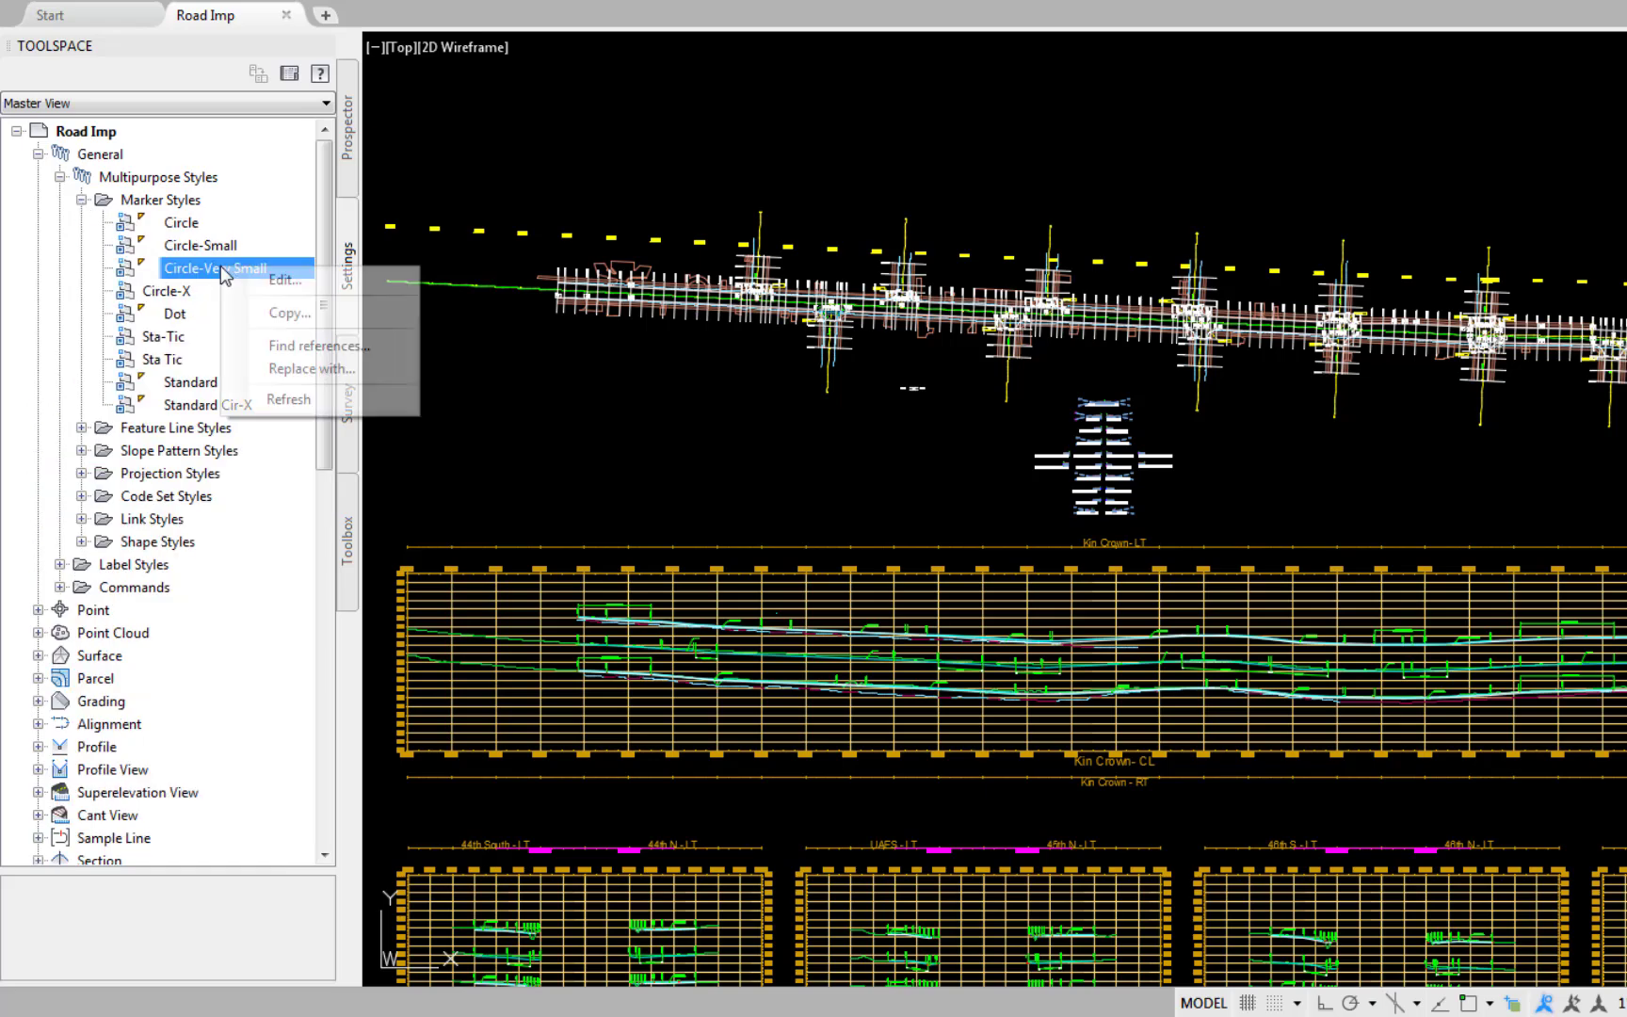
pyautogui.click(268, 281)
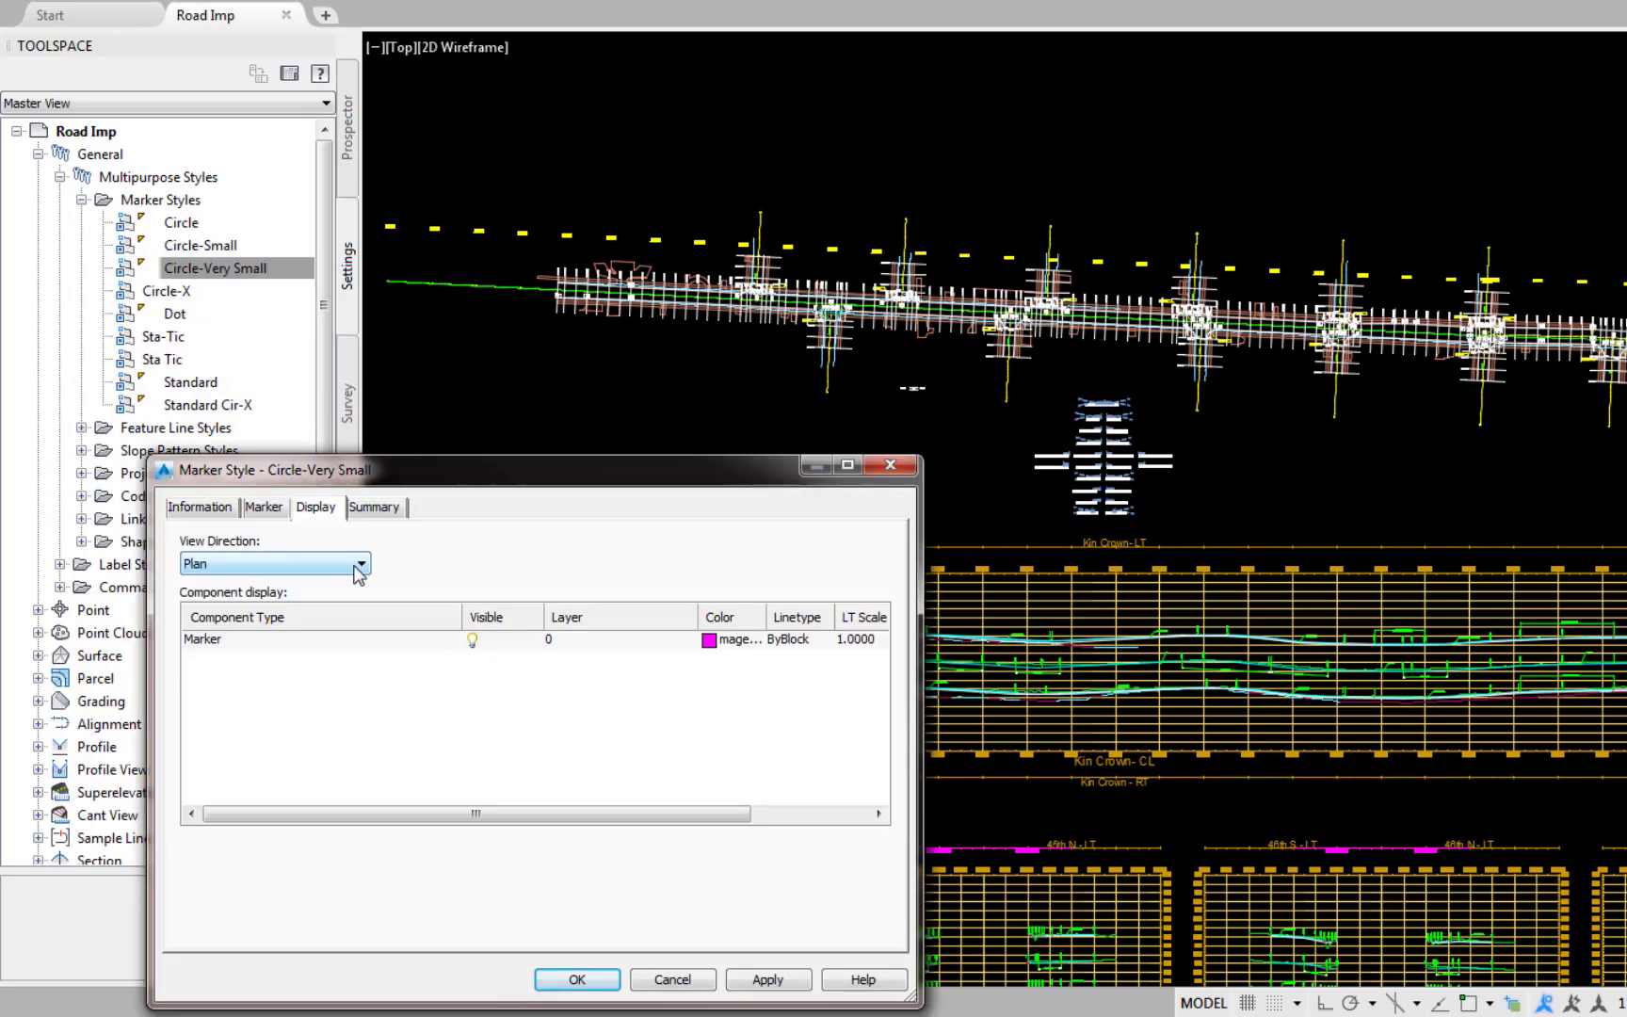
pyautogui.click(366, 563)
pyautogui.click(217, 630)
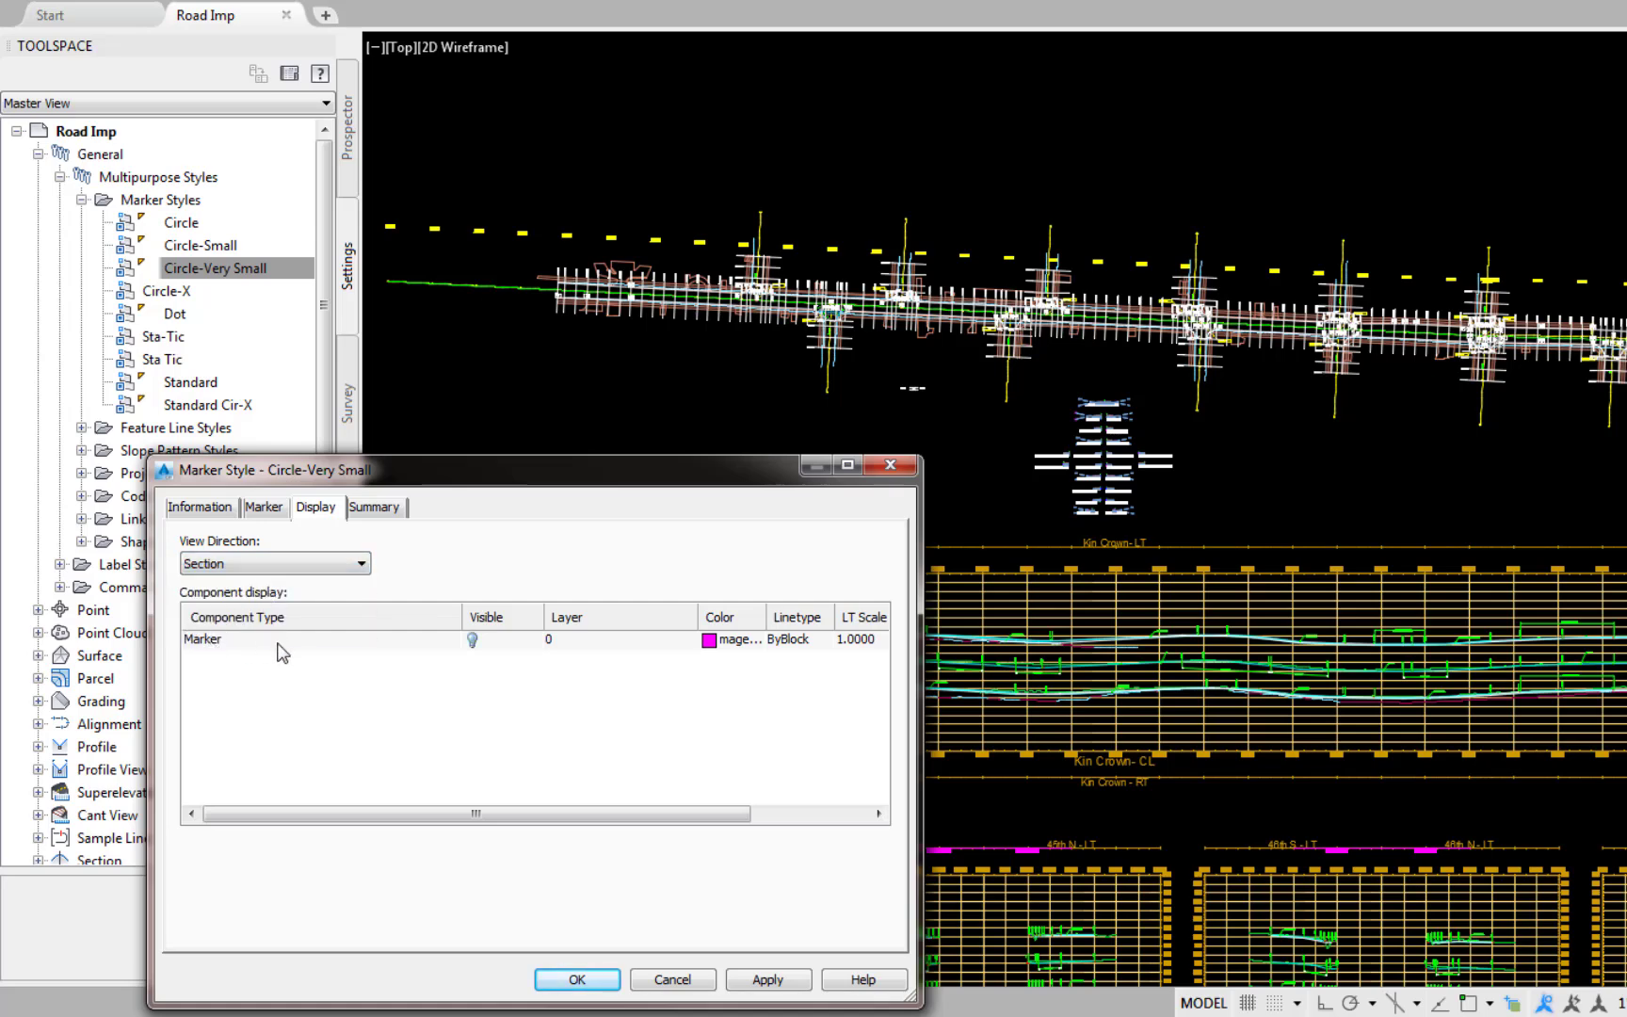
pyautogui.click(471, 638)
pyautogui.click(577, 979)
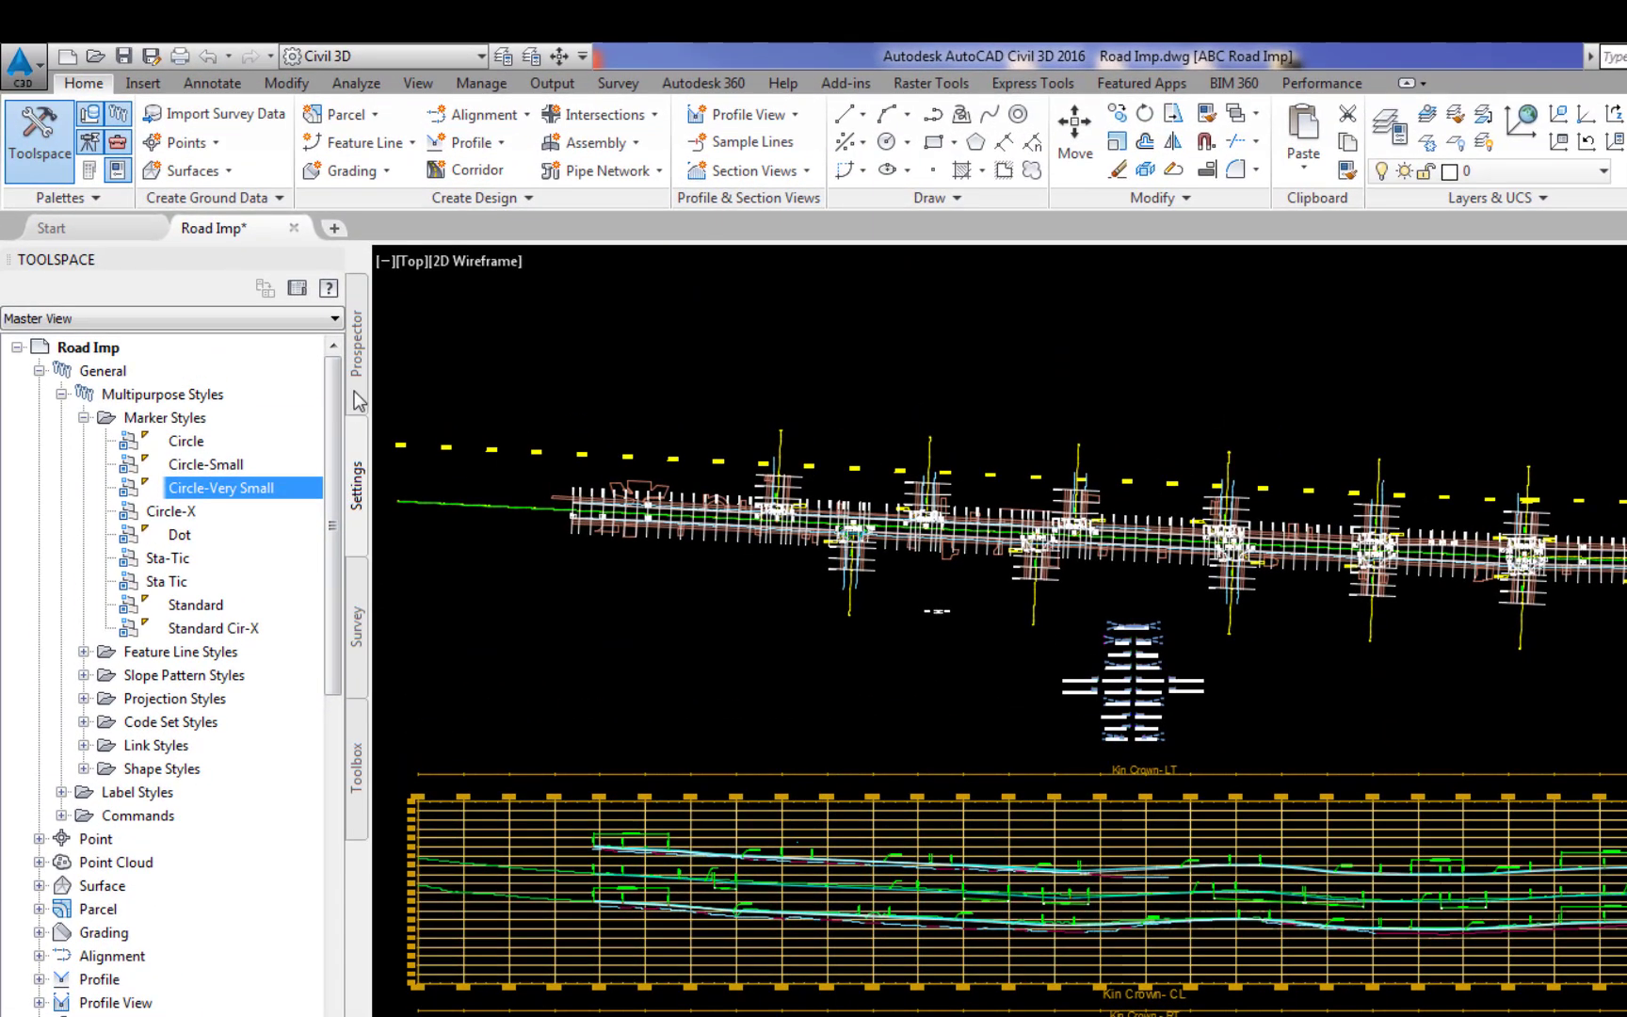
# Step: Rebuild the Kin Corr corridor, clear all events from the Event Viewer and close it
pyautogui.click(357, 394)
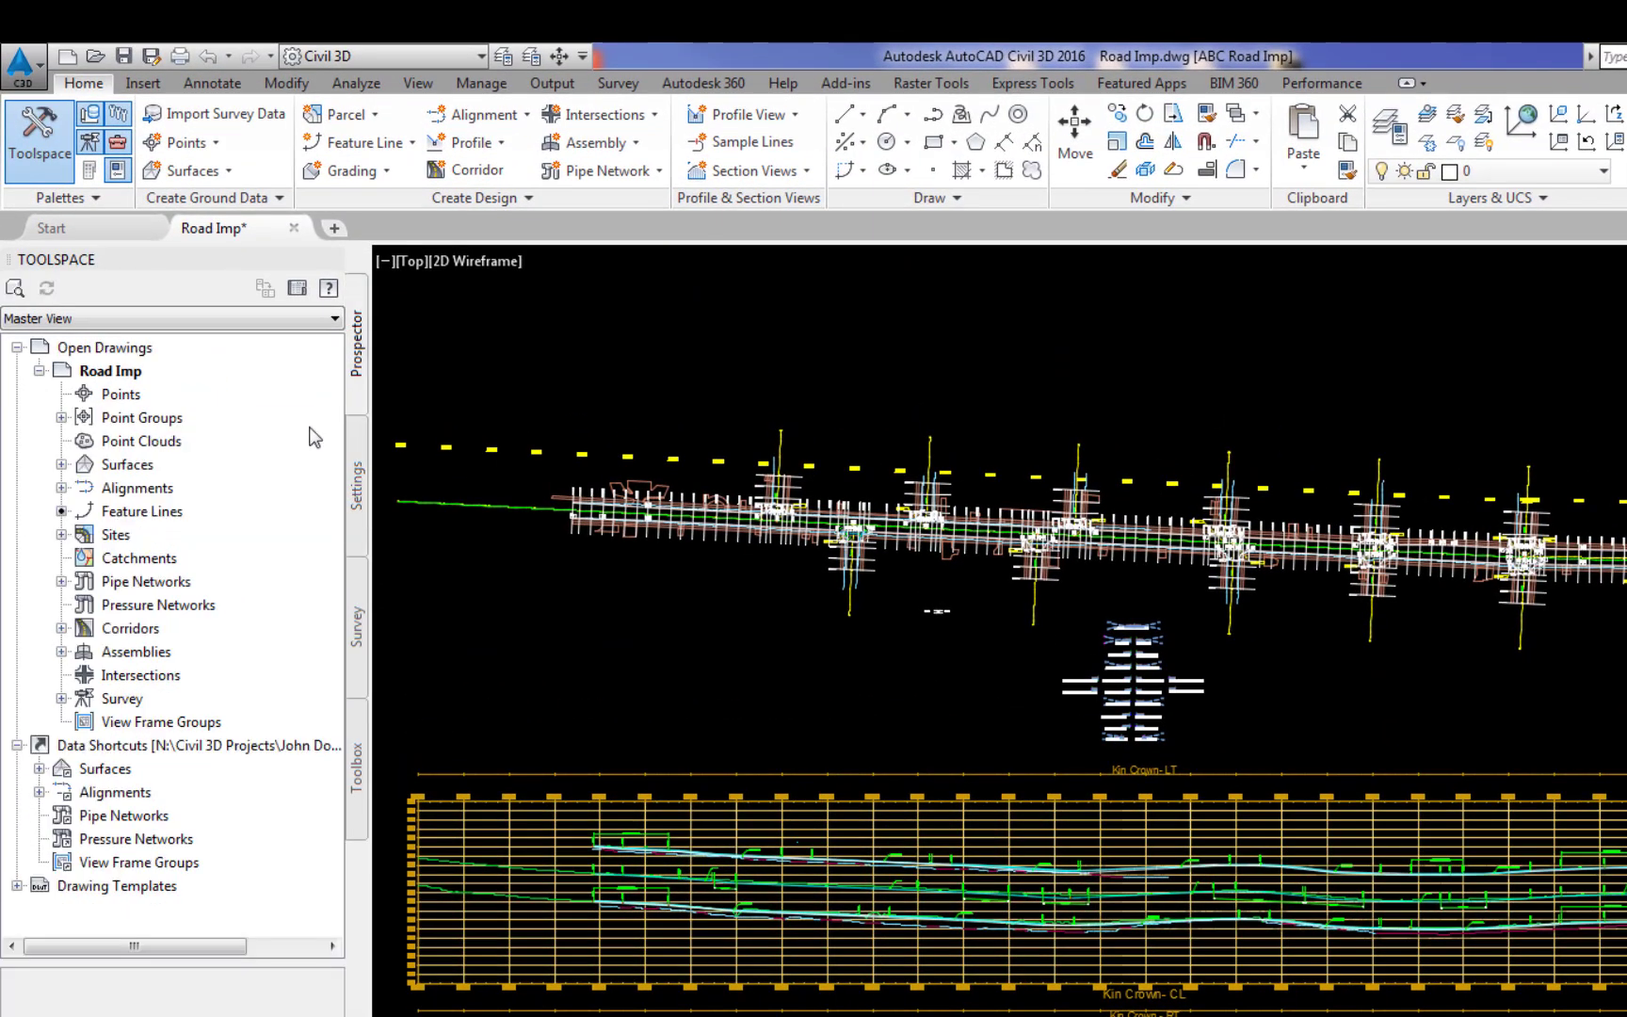
pyautogui.click(62, 628)
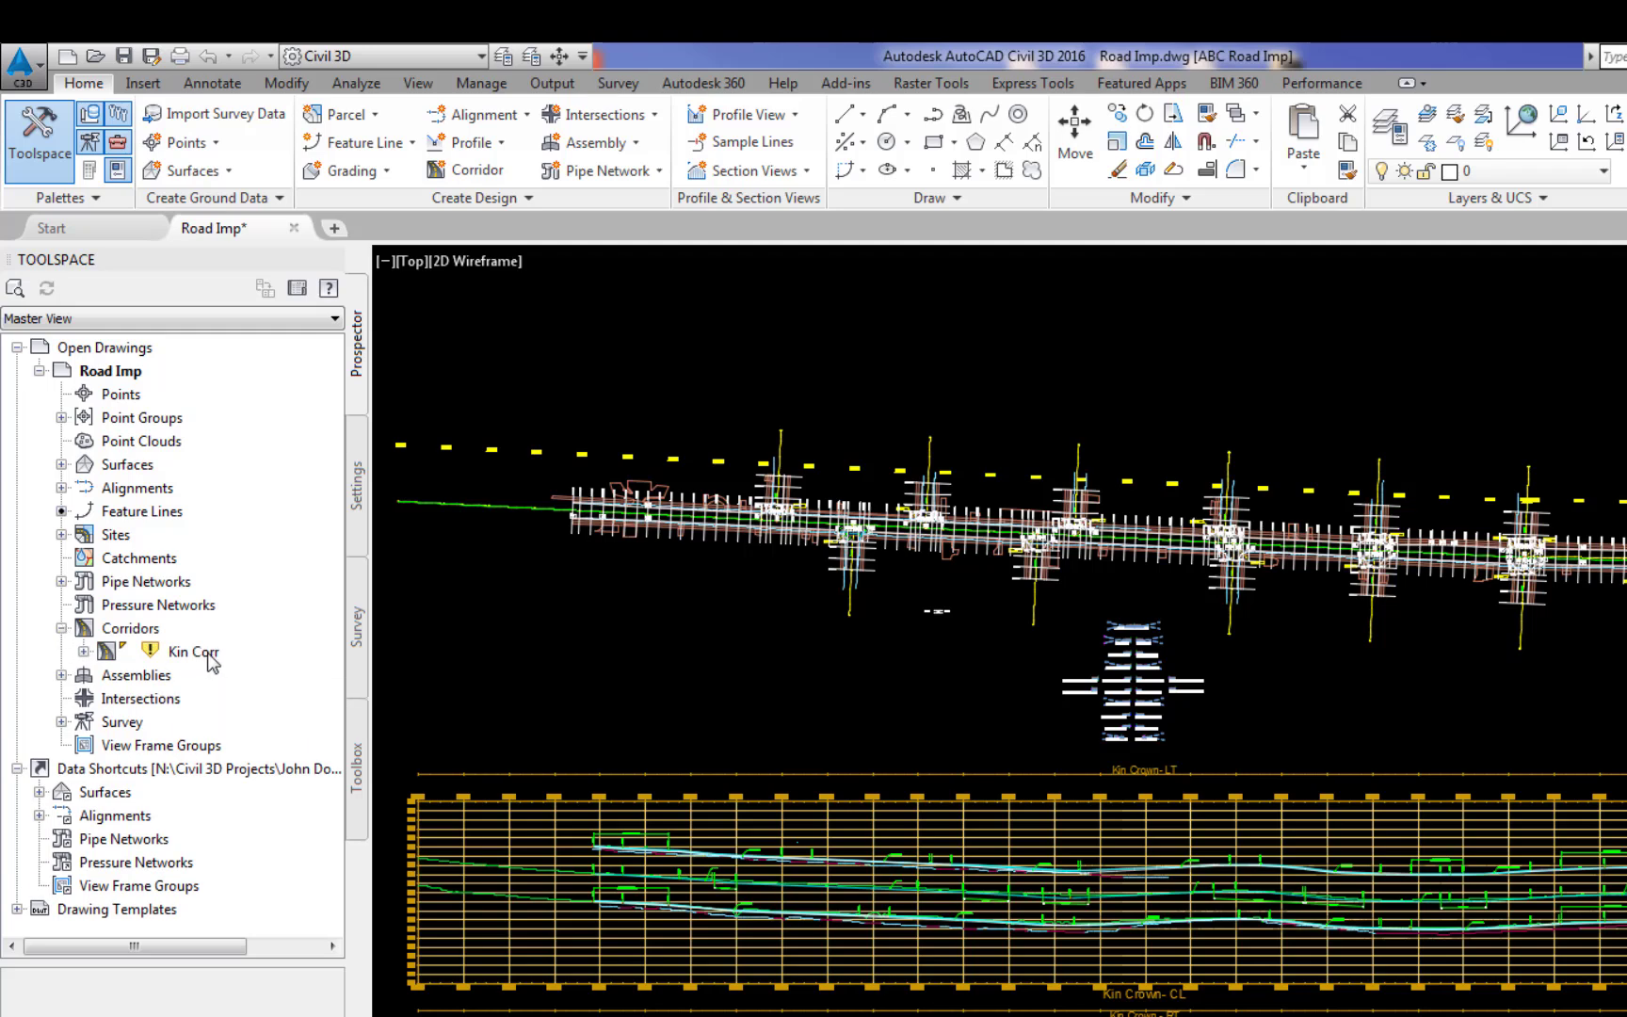
pyautogui.rightClick(209, 652)
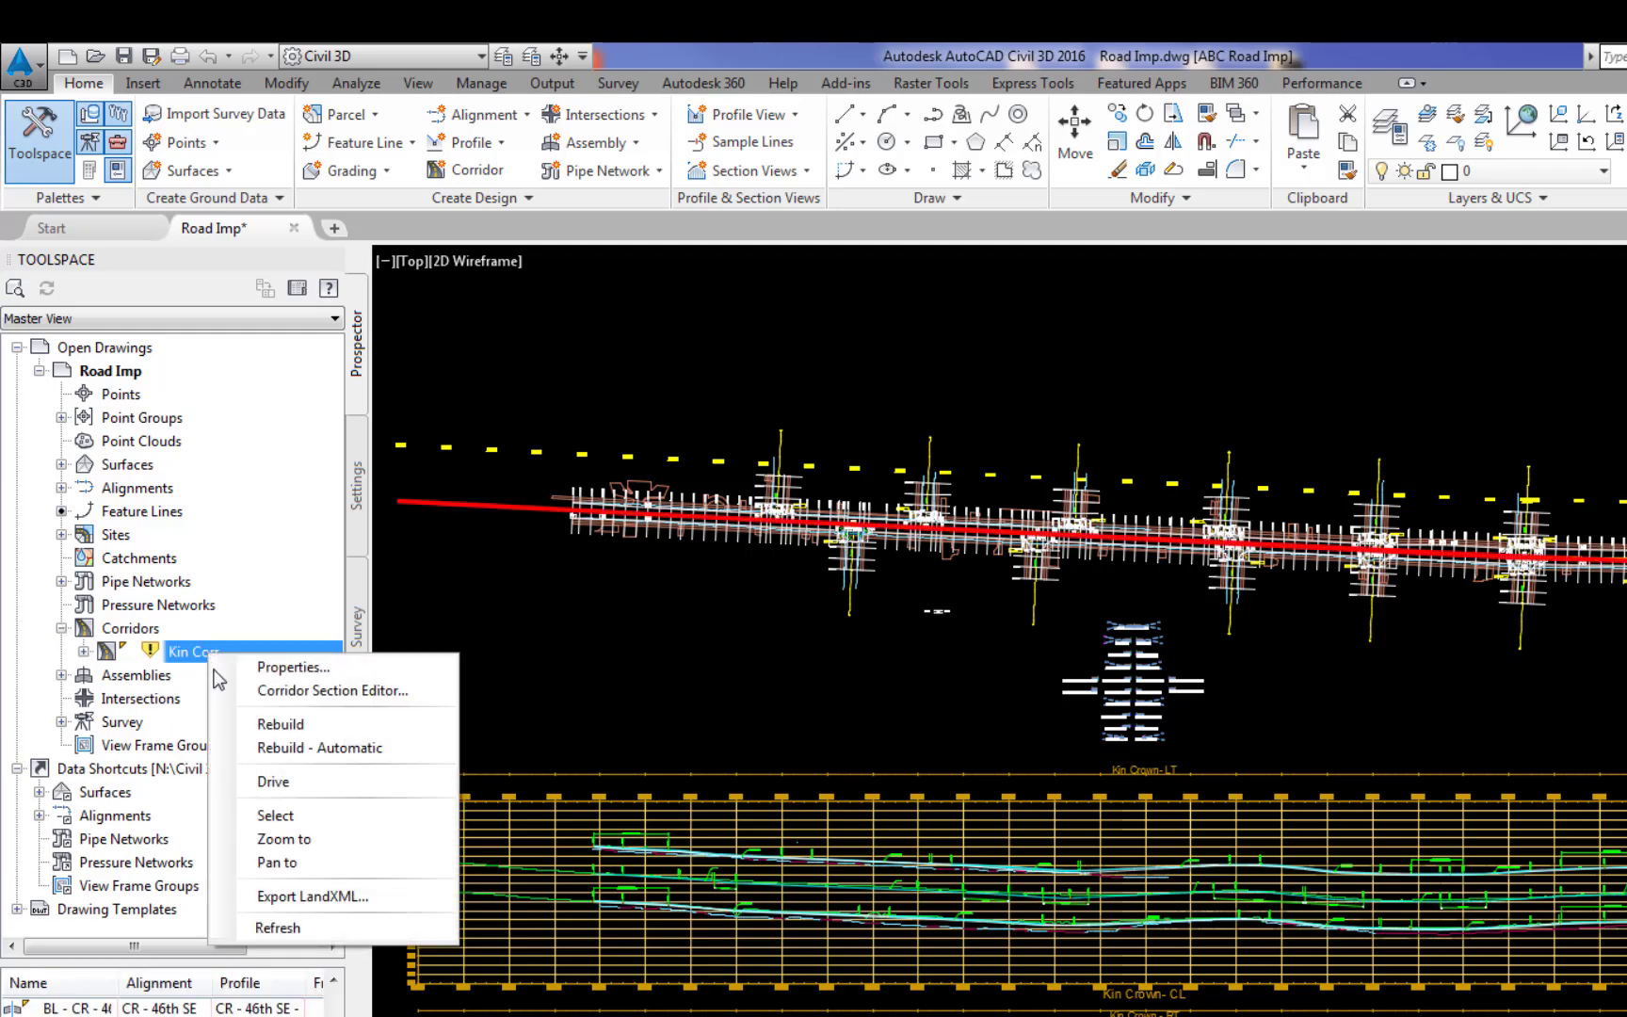
pyautogui.click(280, 723)
pyautogui.click(131, 580)
pyautogui.click(229, 664)
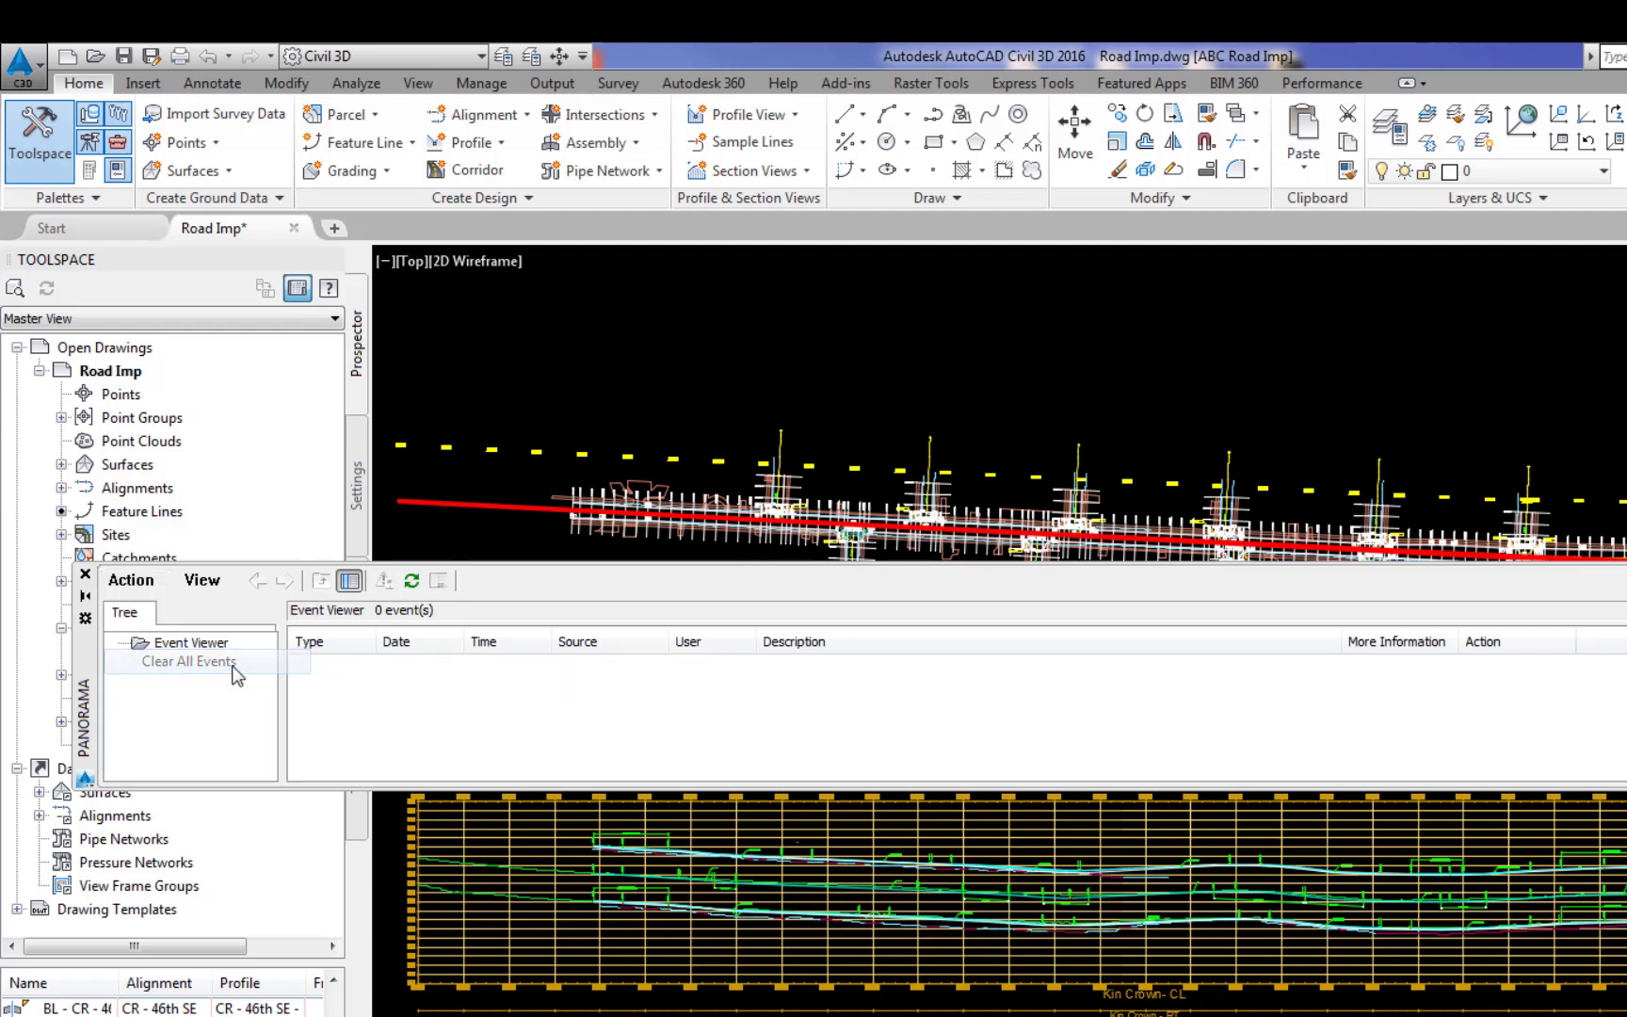
pyautogui.click(84, 574)
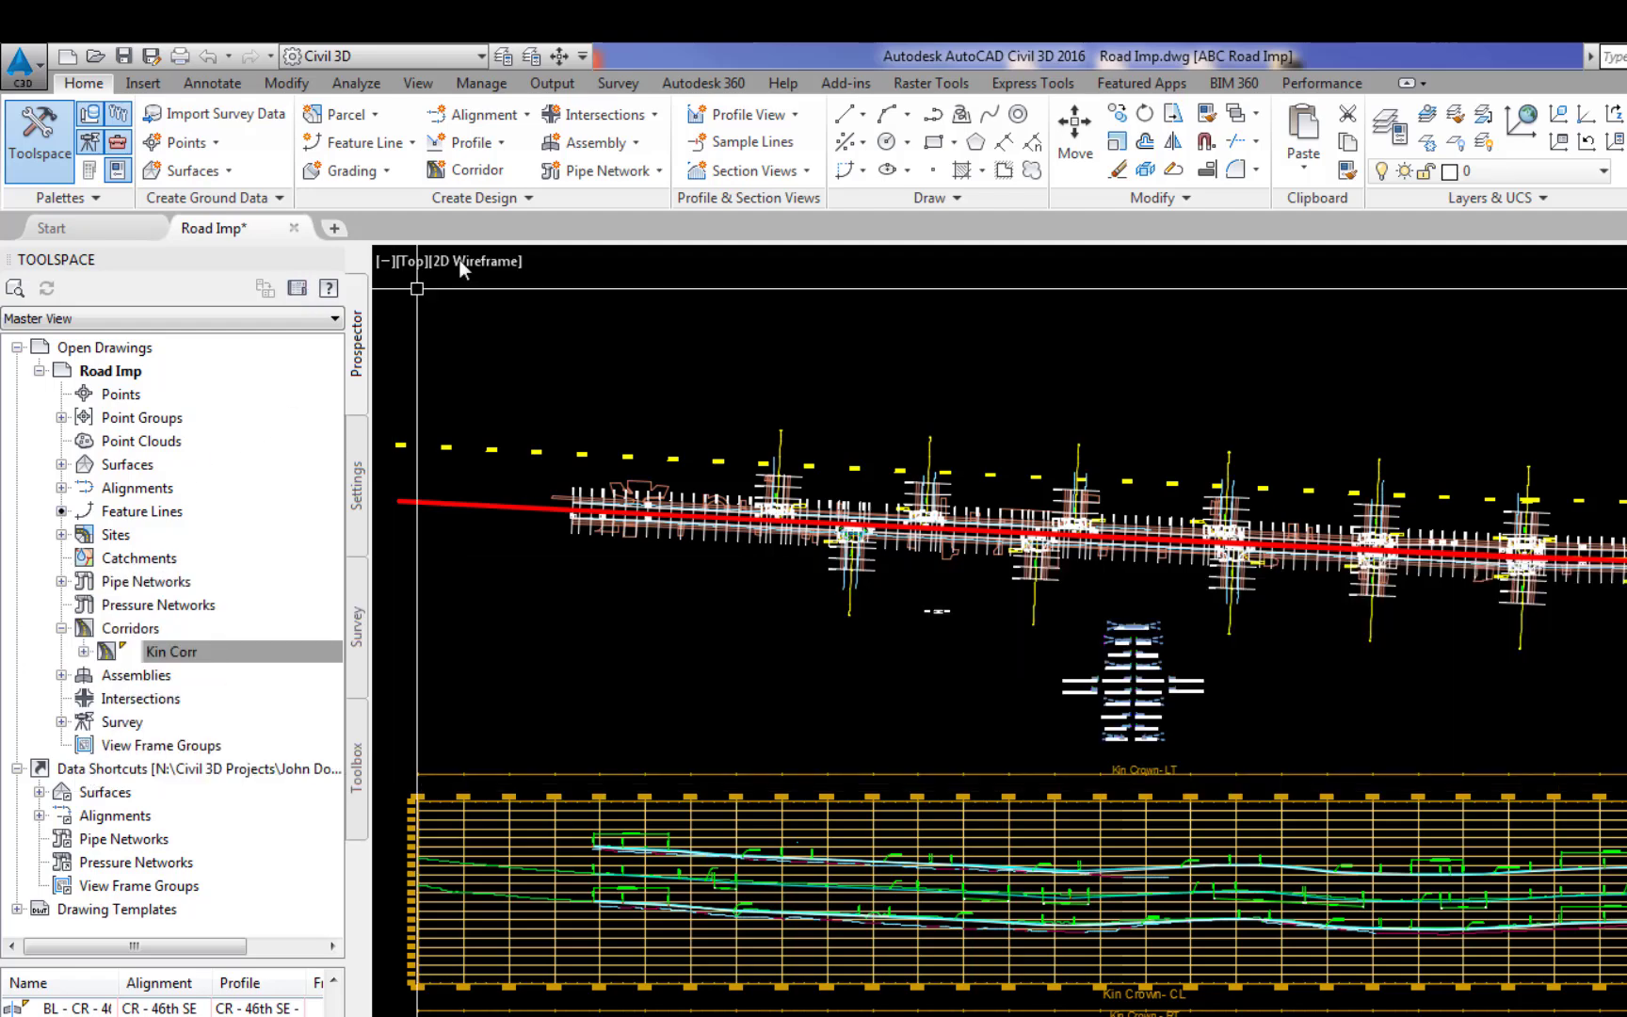
# Step: Start creating multiple section views for the Kin Crown alignment with an automatic station range
pyautogui.click(780, 175)
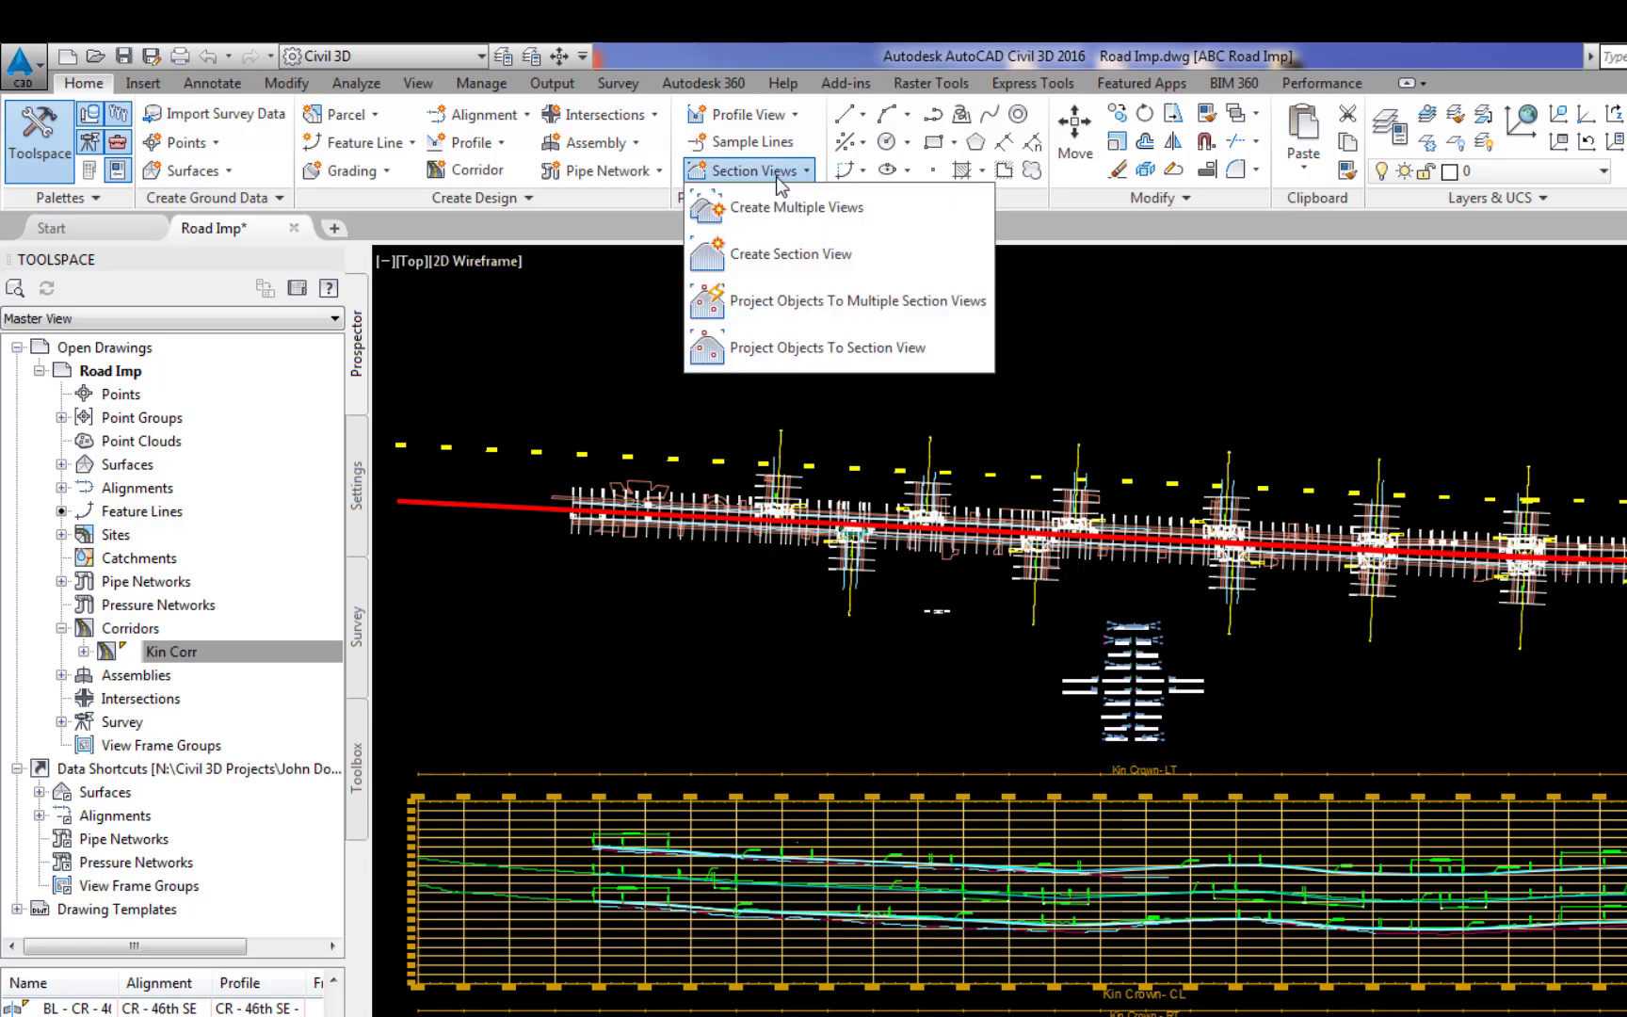
pyautogui.click(770, 204)
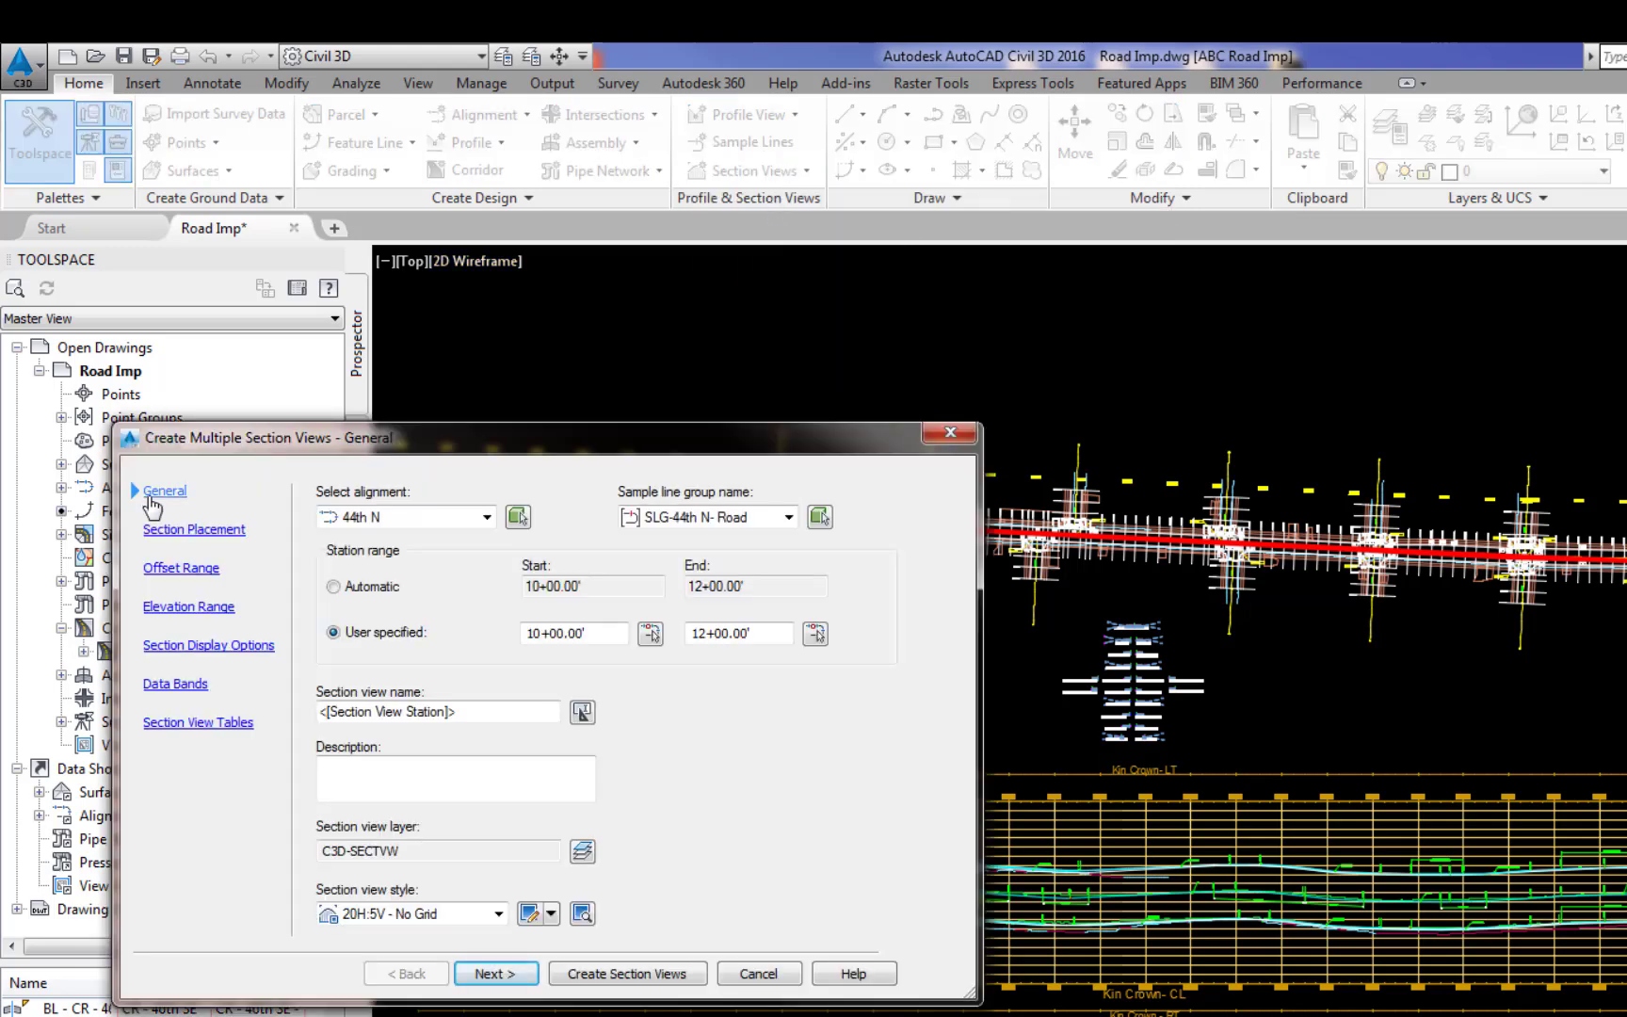
pyautogui.click(487, 517)
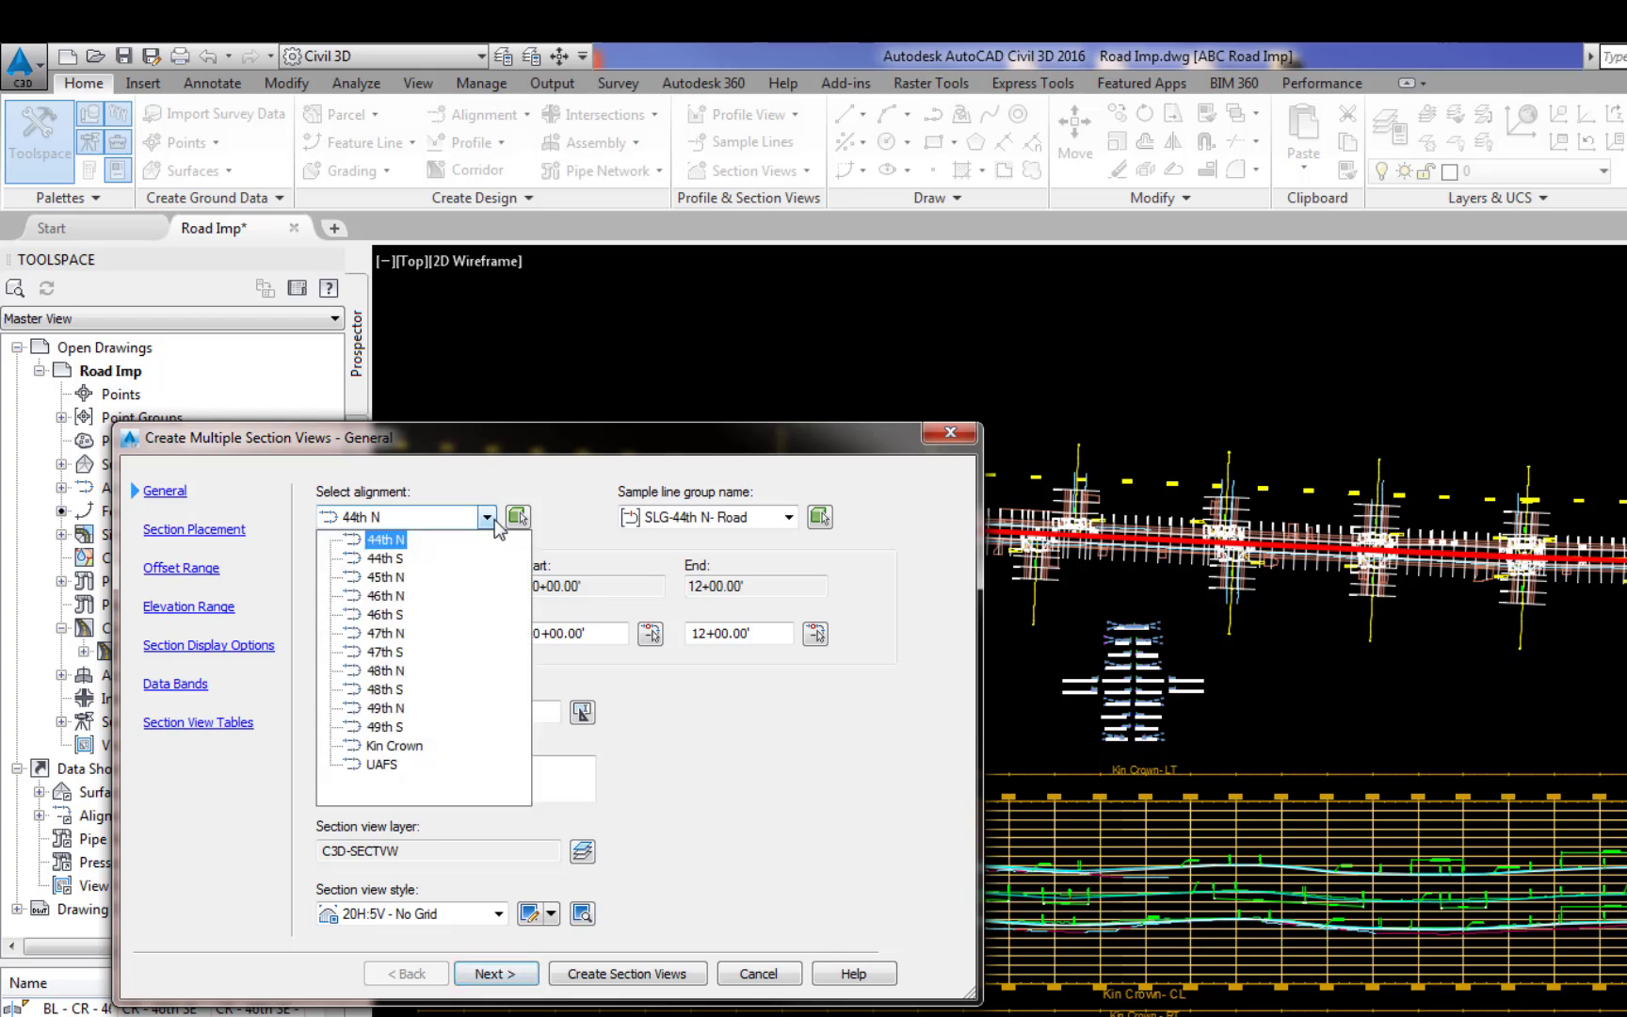
pyautogui.click(394, 741)
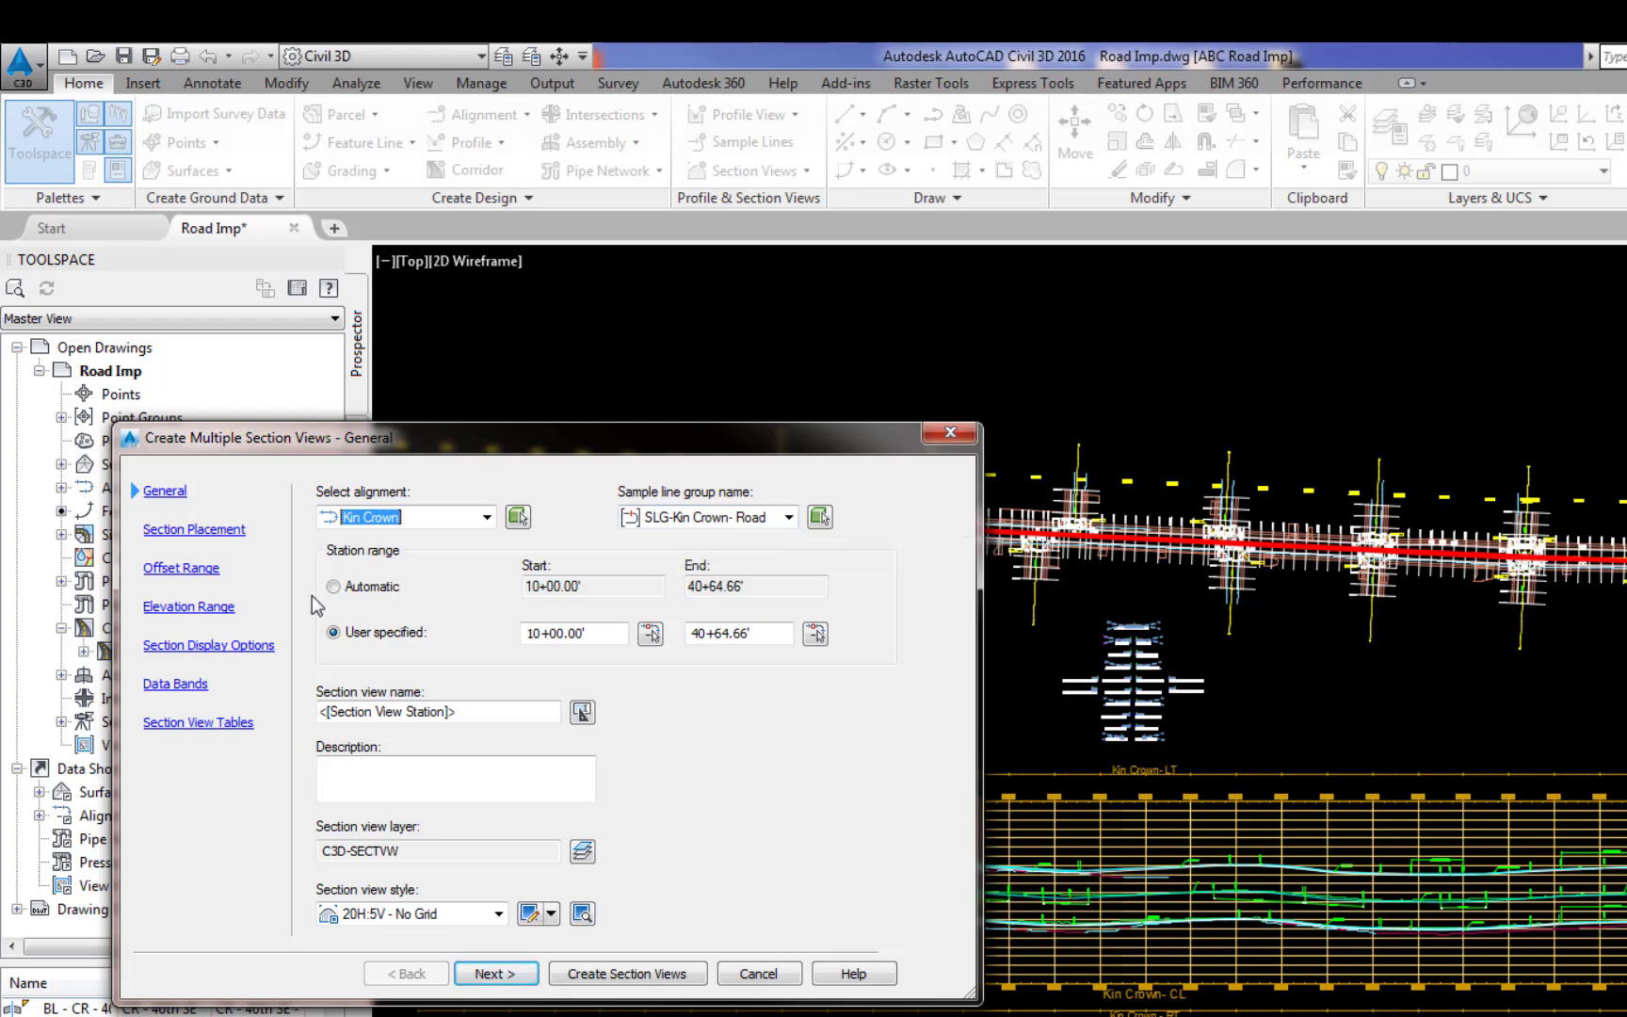
pyautogui.click(334, 587)
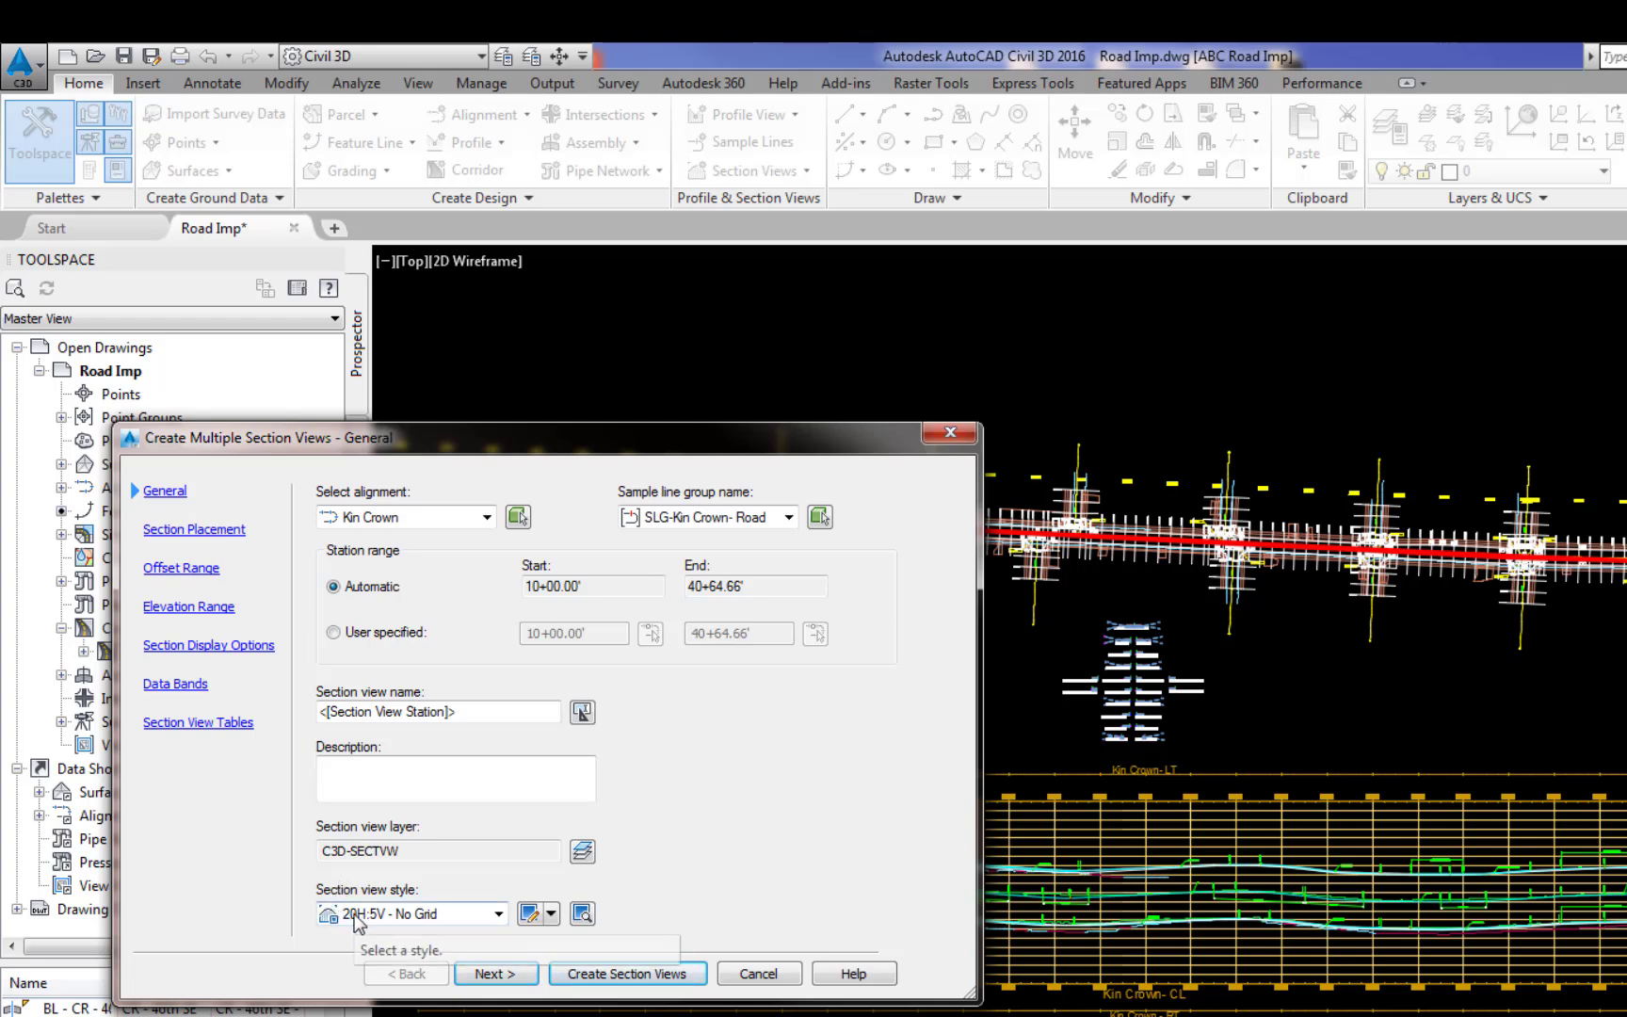
# Step: Set the production cross section sheet template to Atkins Road Sections.dwt with the Atk 32.4x22.8 layout
pyautogui.click(185, 532)
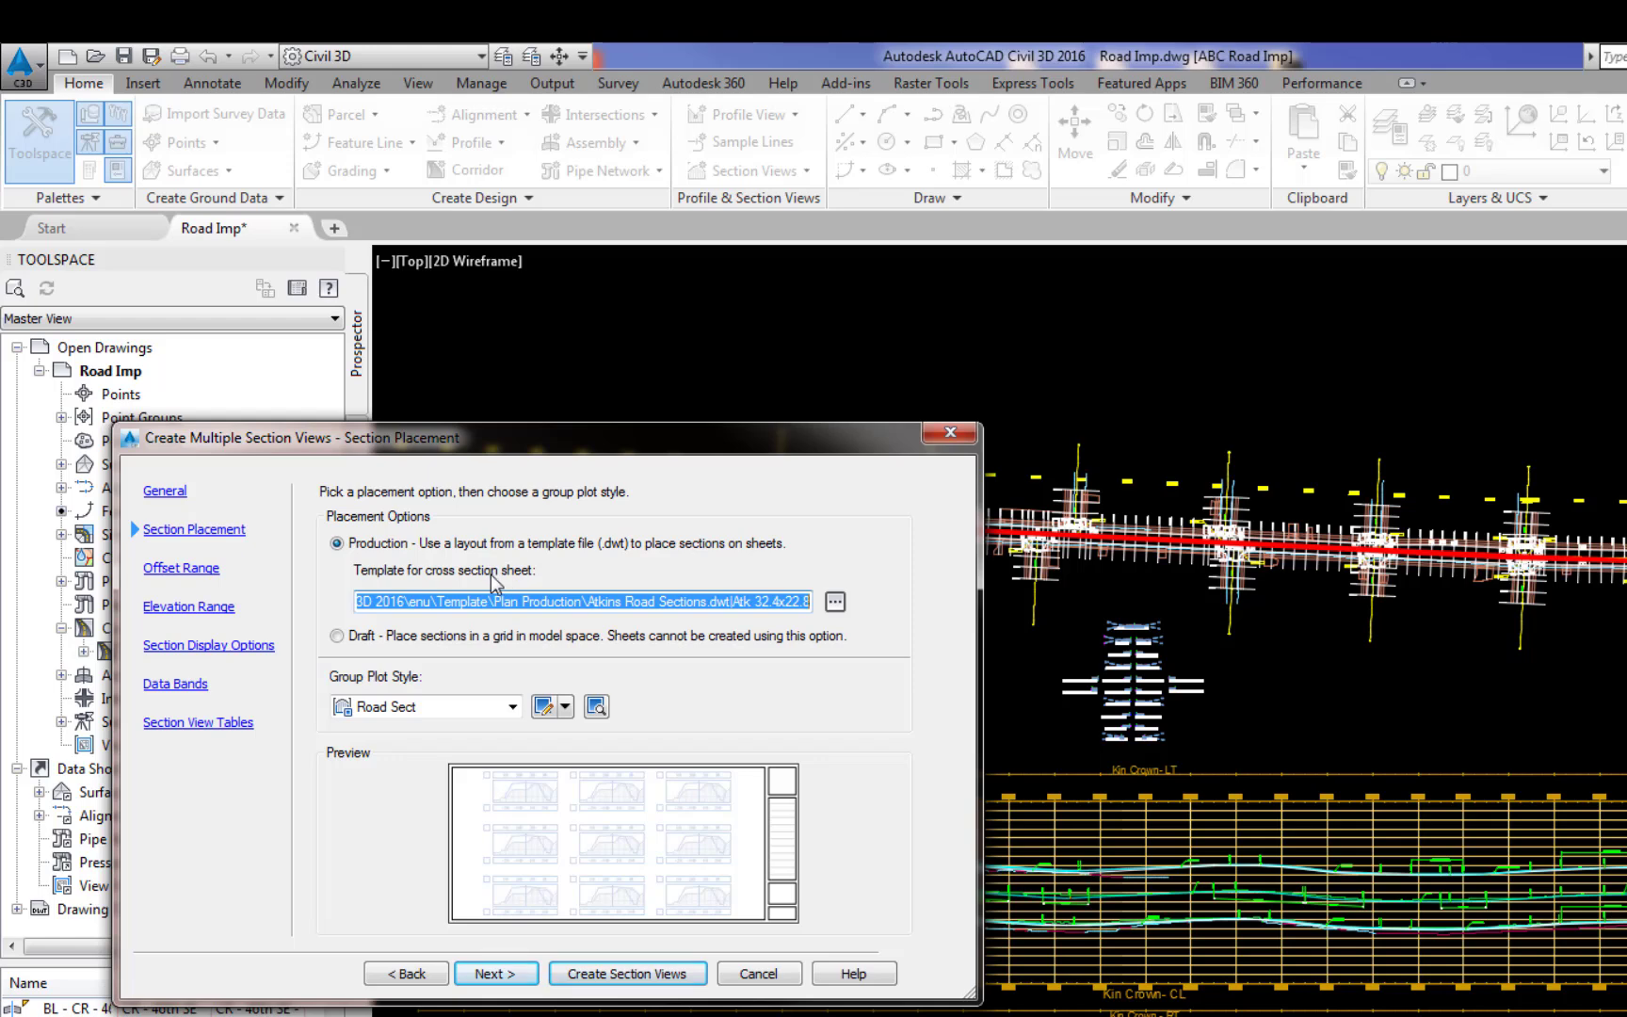
pyautogui.click(835, 601)
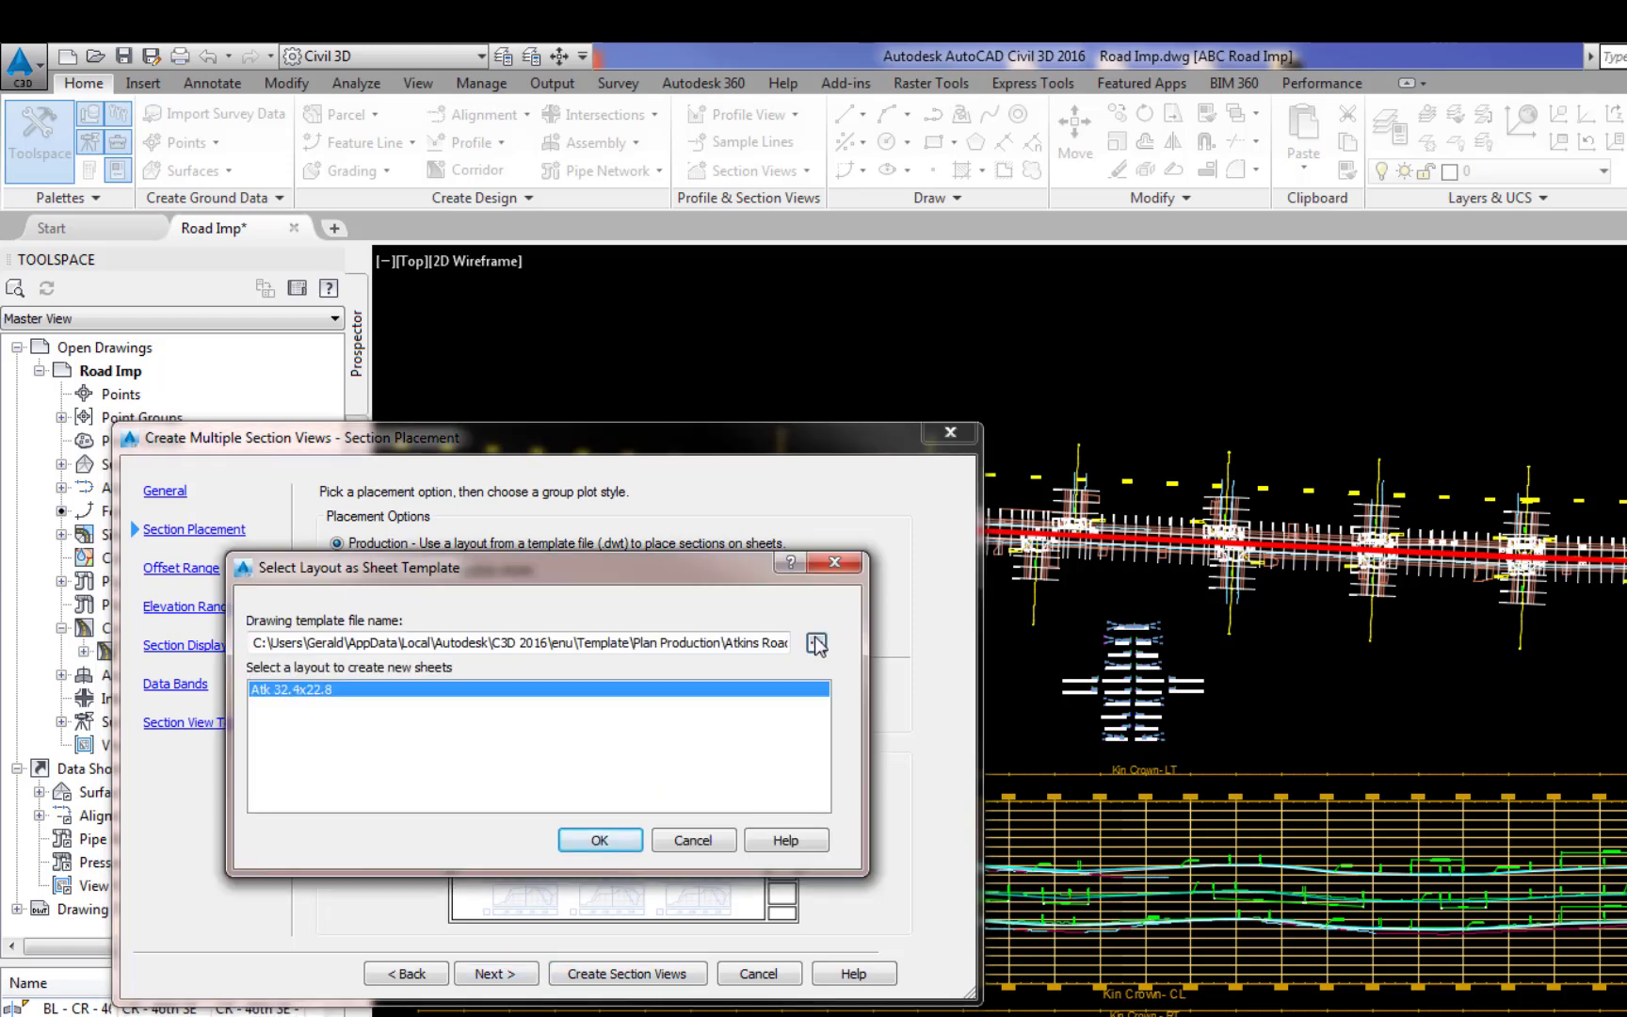
pyautogui.click(817, 642)
pyautogui.doubleClick(1000, 570)
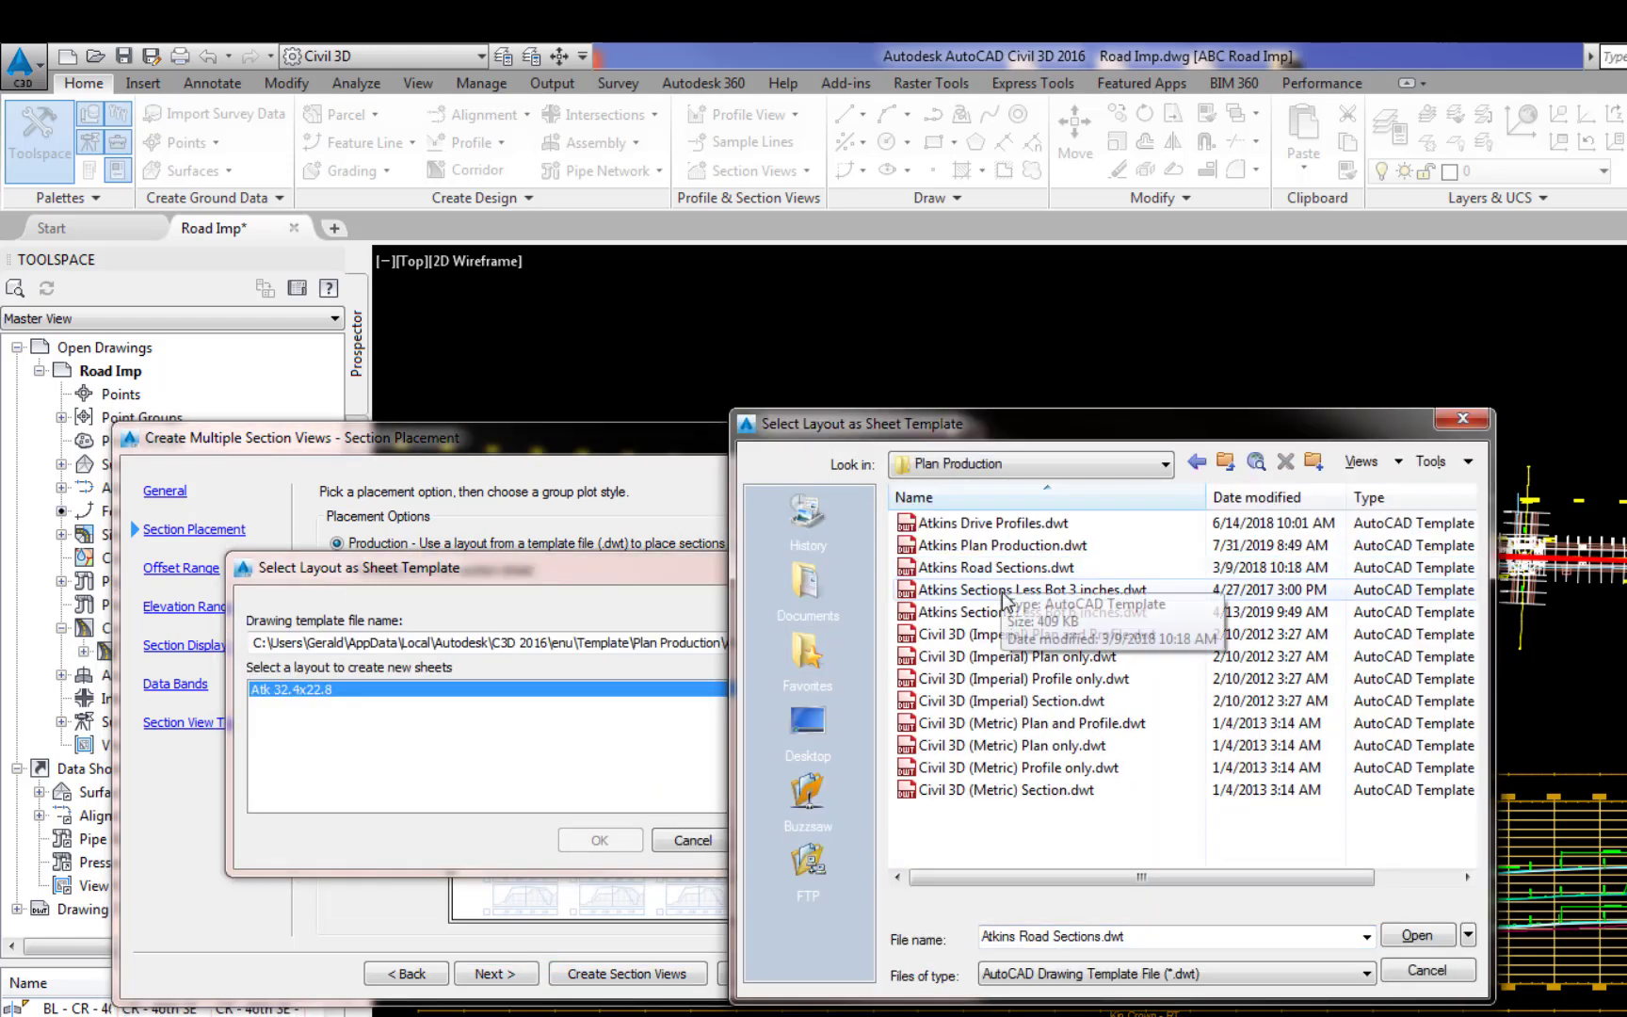
pyautogui.click(998, 567)
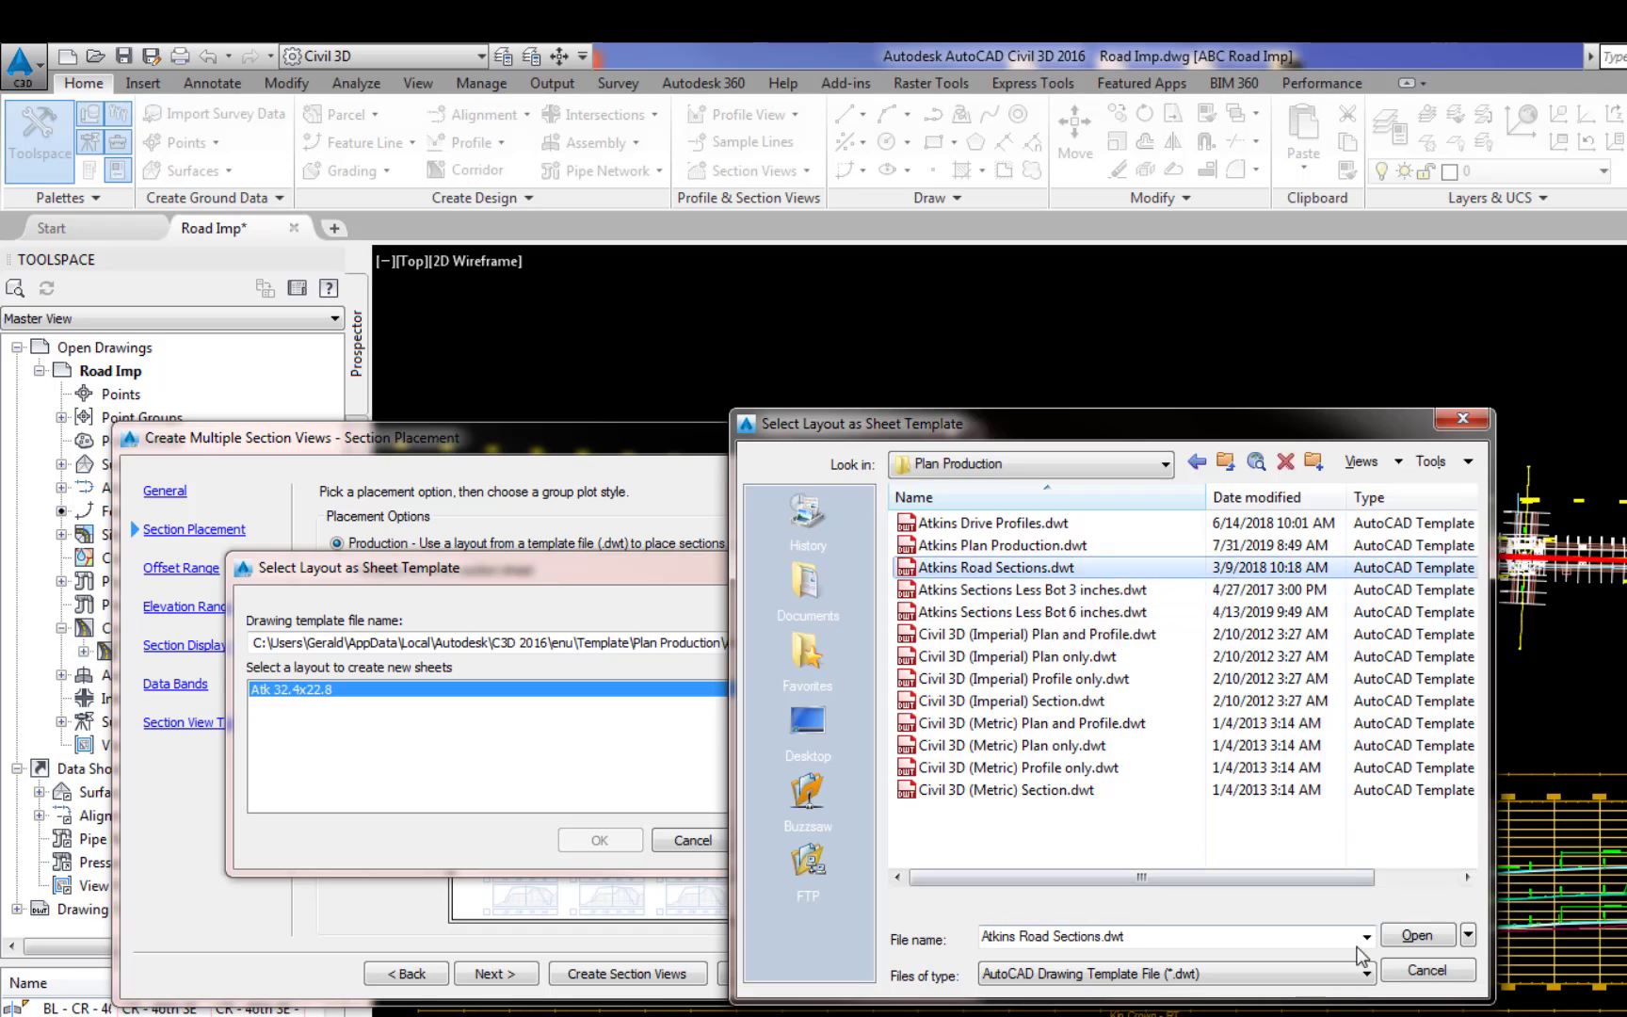
pyautogui.click(1417, 935)
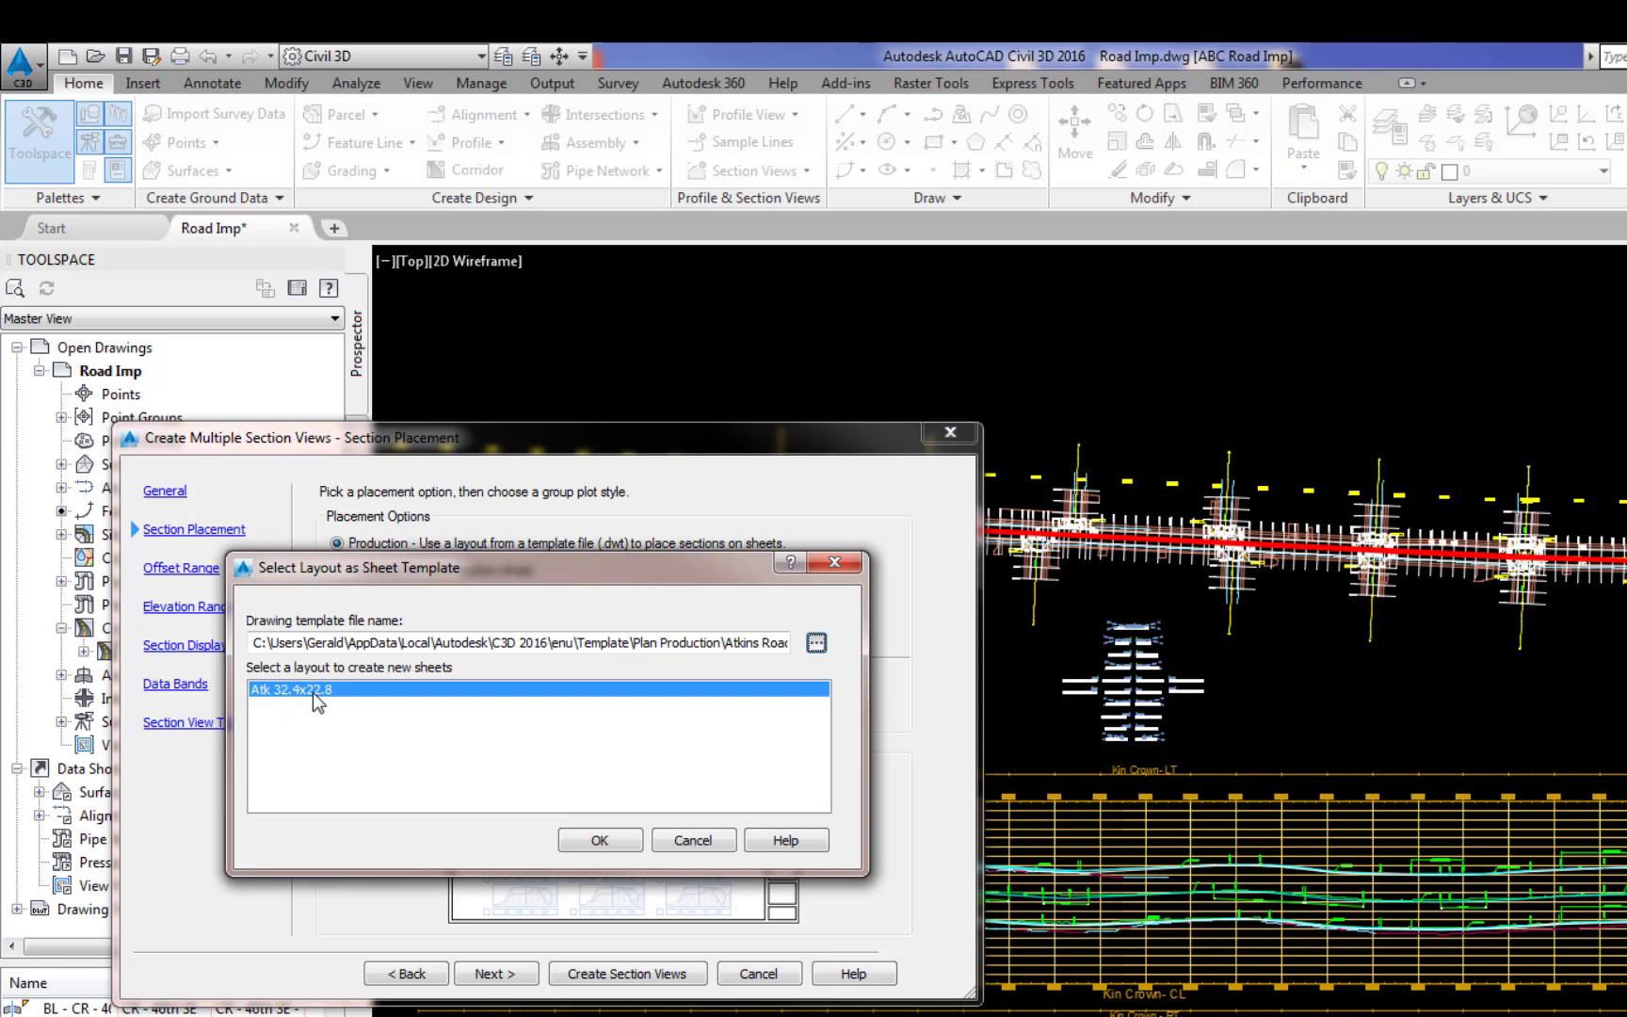
pyautogui.click(617, 846)
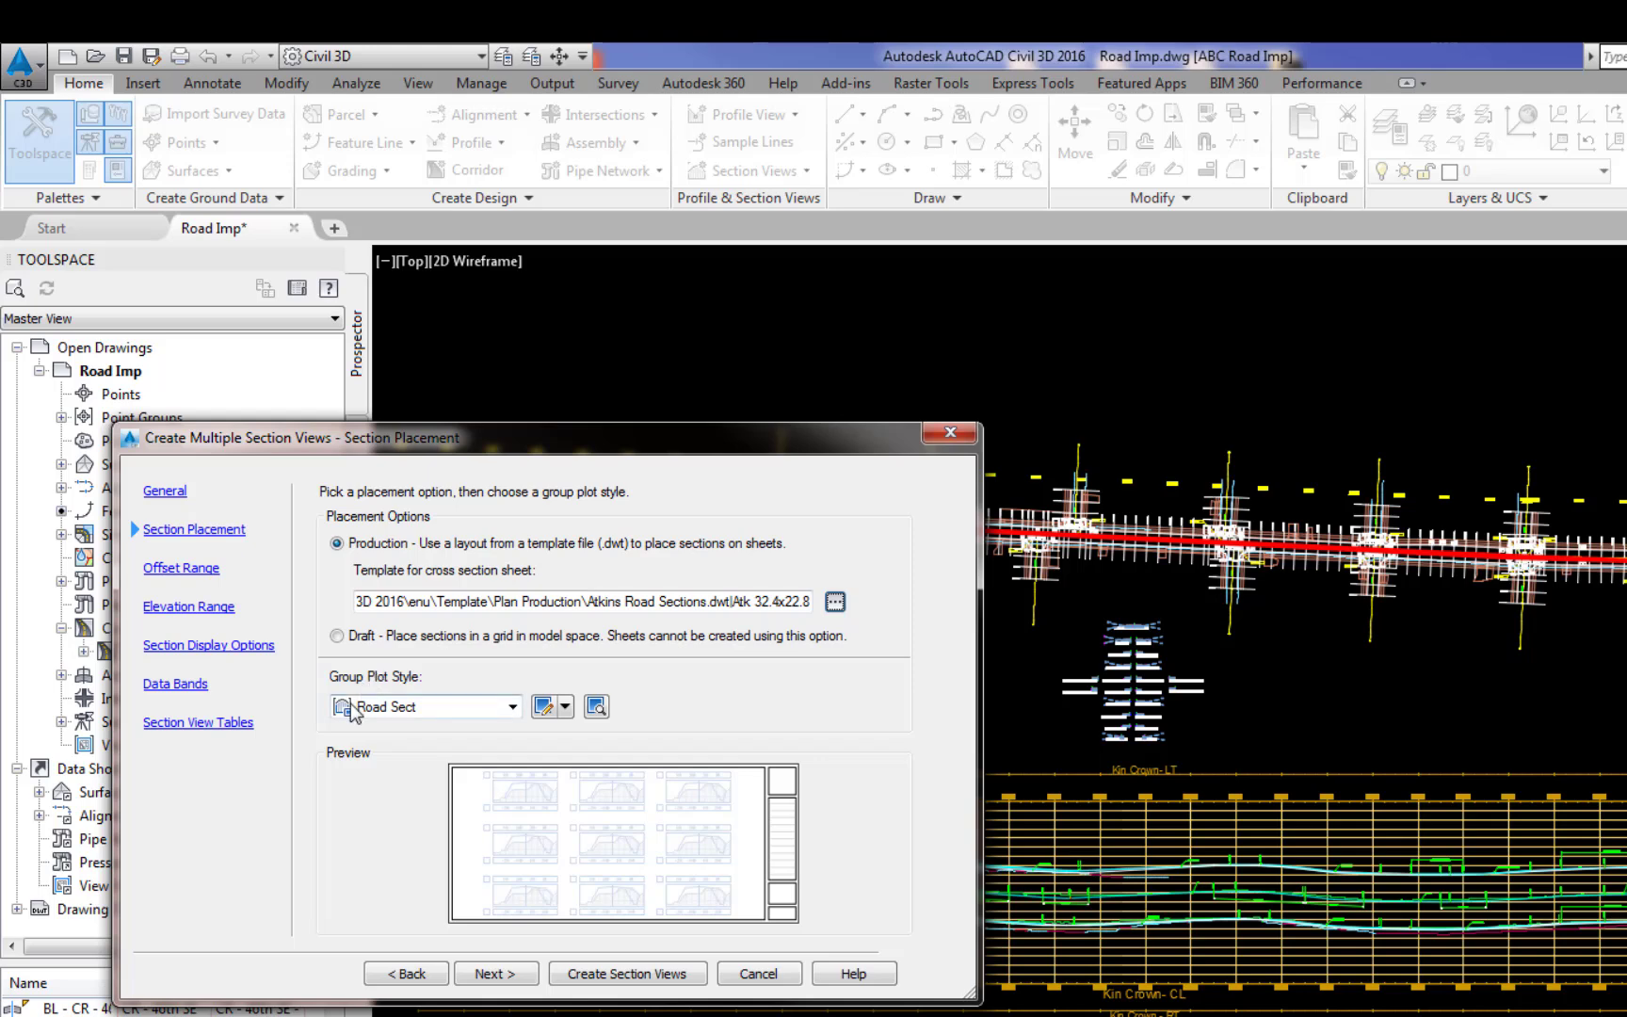
# Step: Specify a user-defined offset range for the section views from -50 to 50 feet
pyautogui.click(167, 566)
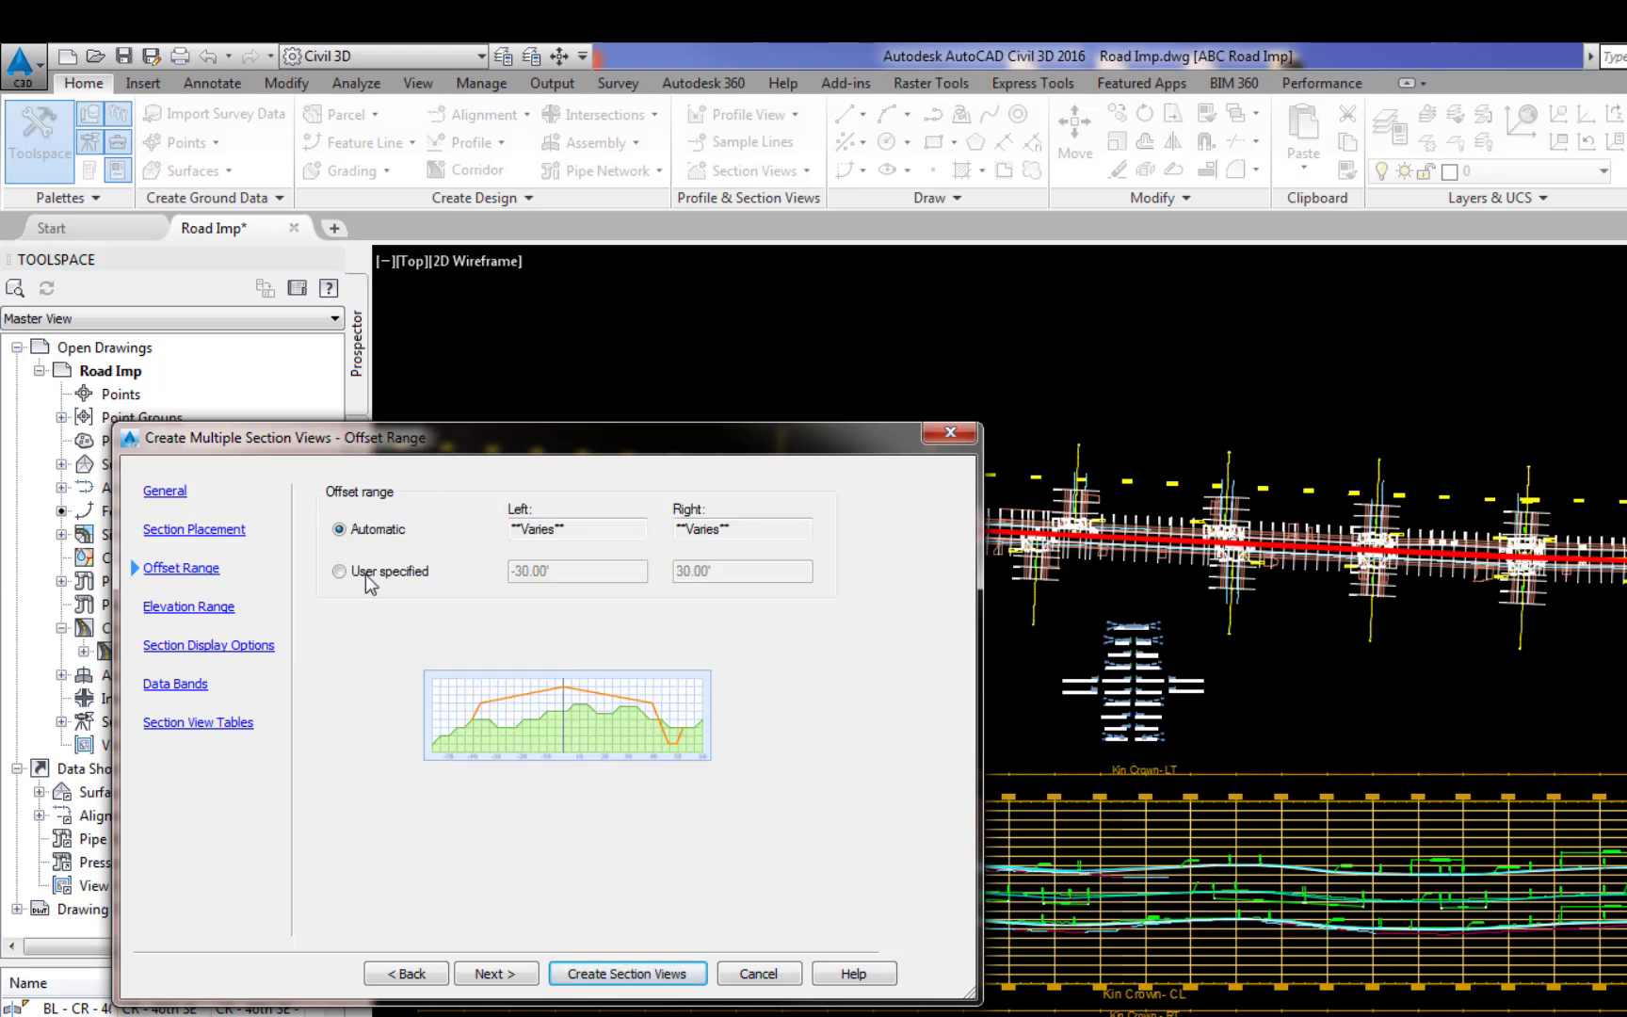
pyautogui.click(339, 571)
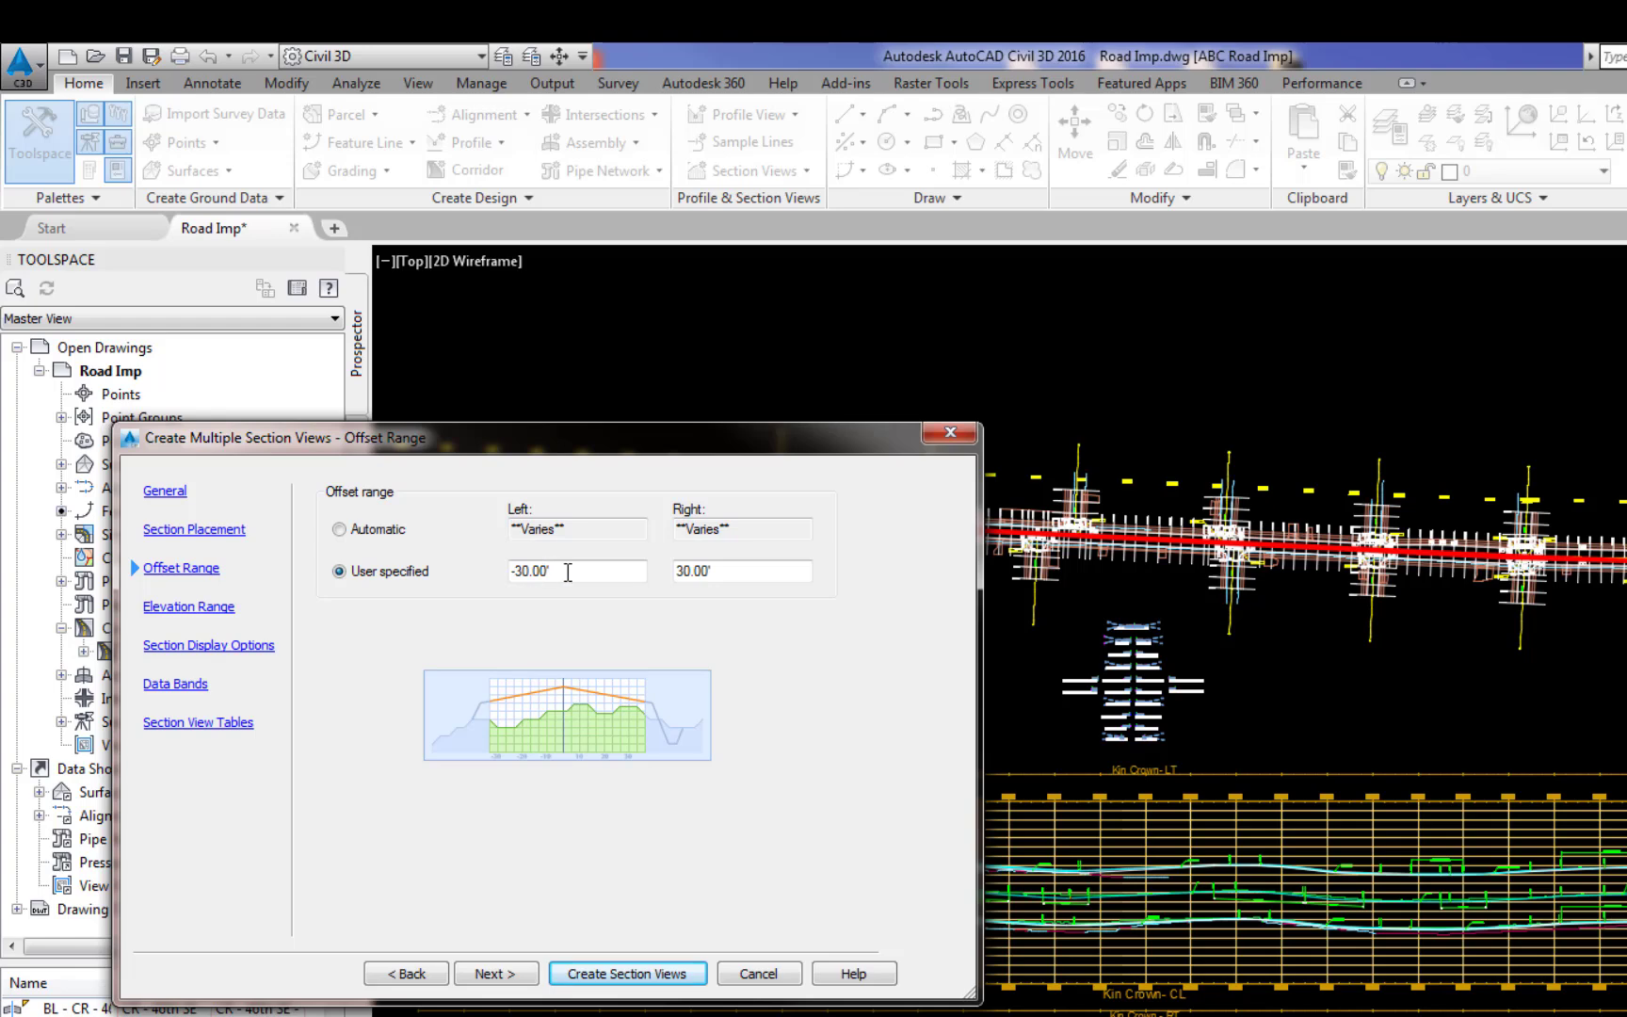
pyautogui.doubleClick(568, 571)
pyautogui.write('-50')
pyautogui.press('Tab')
pyautogui.write('50')
# Step: Make the section view elevation range follow the Kin Corr Kin Datum Surface section
pyautogui.click(221, 610)
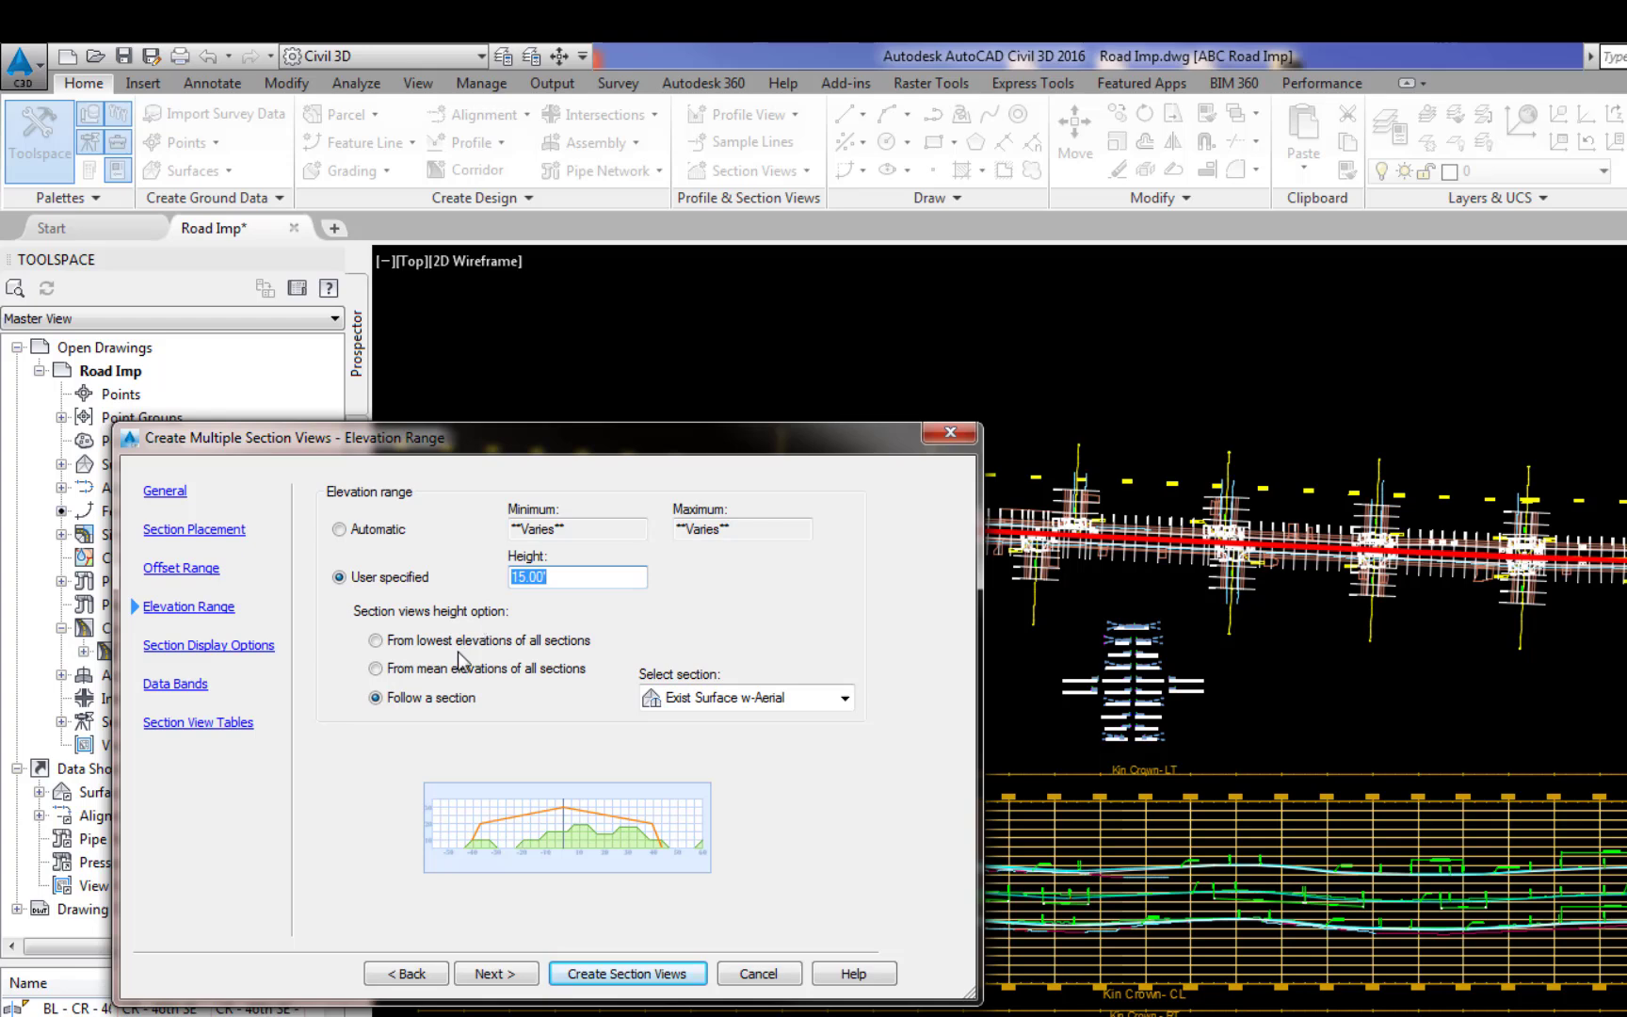
pyautogui.click(845, 698)
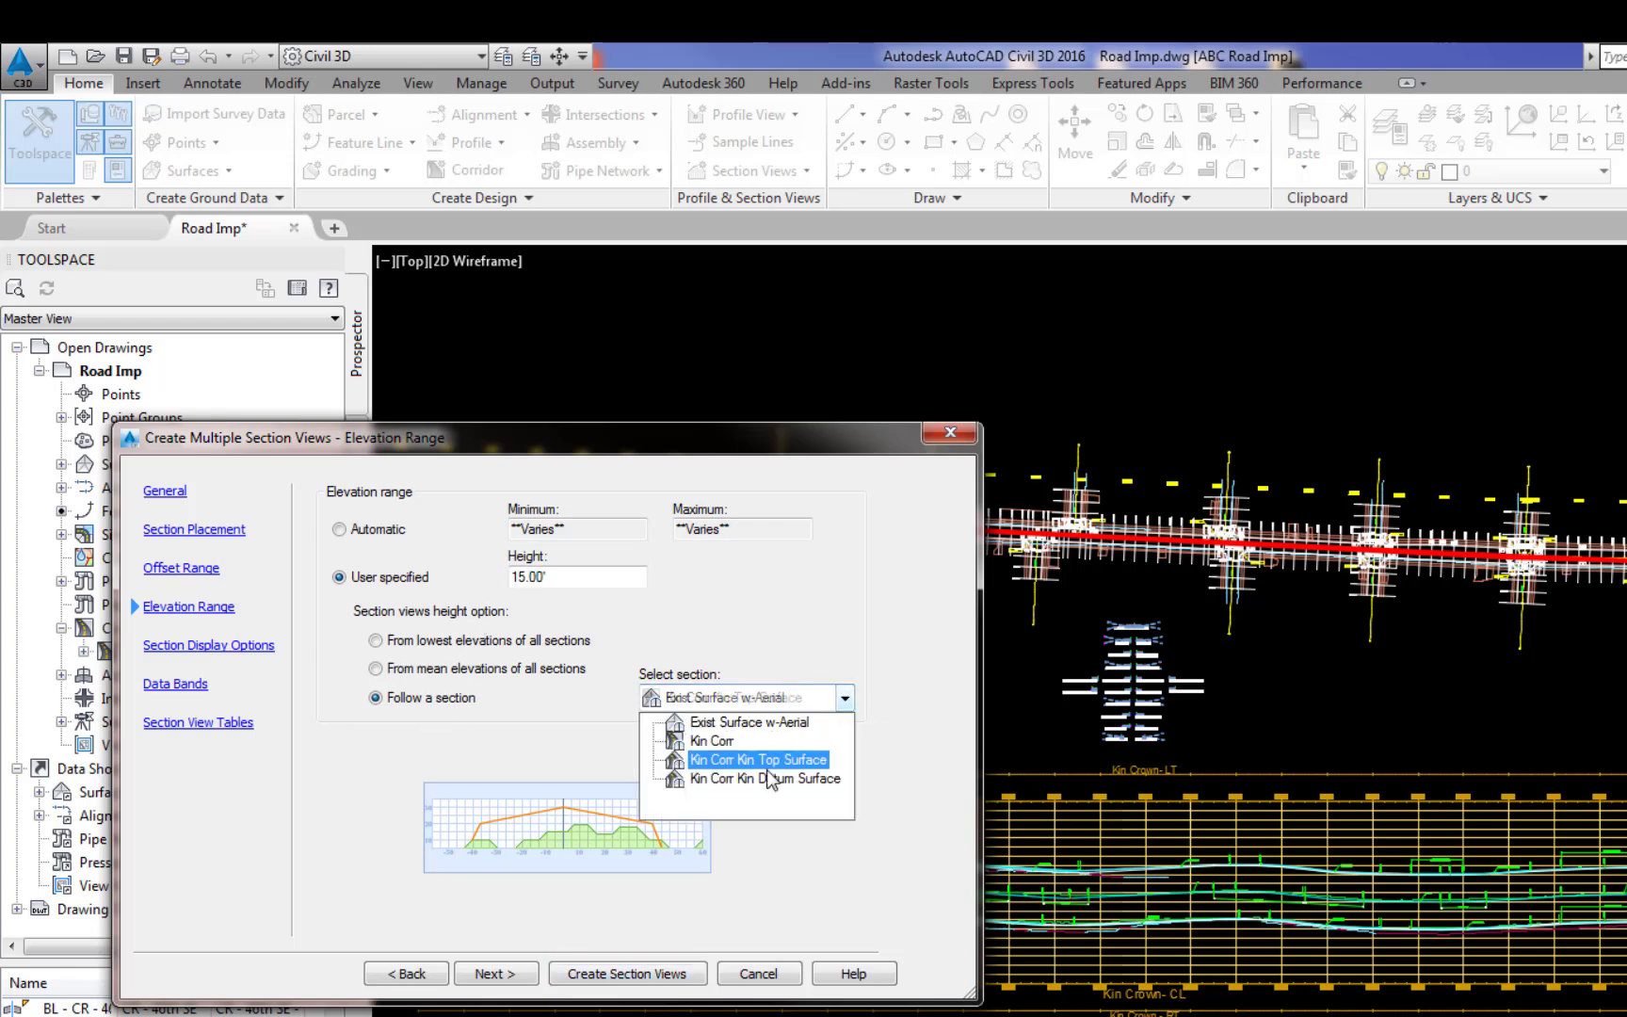
pyautogui.click(753, 759)
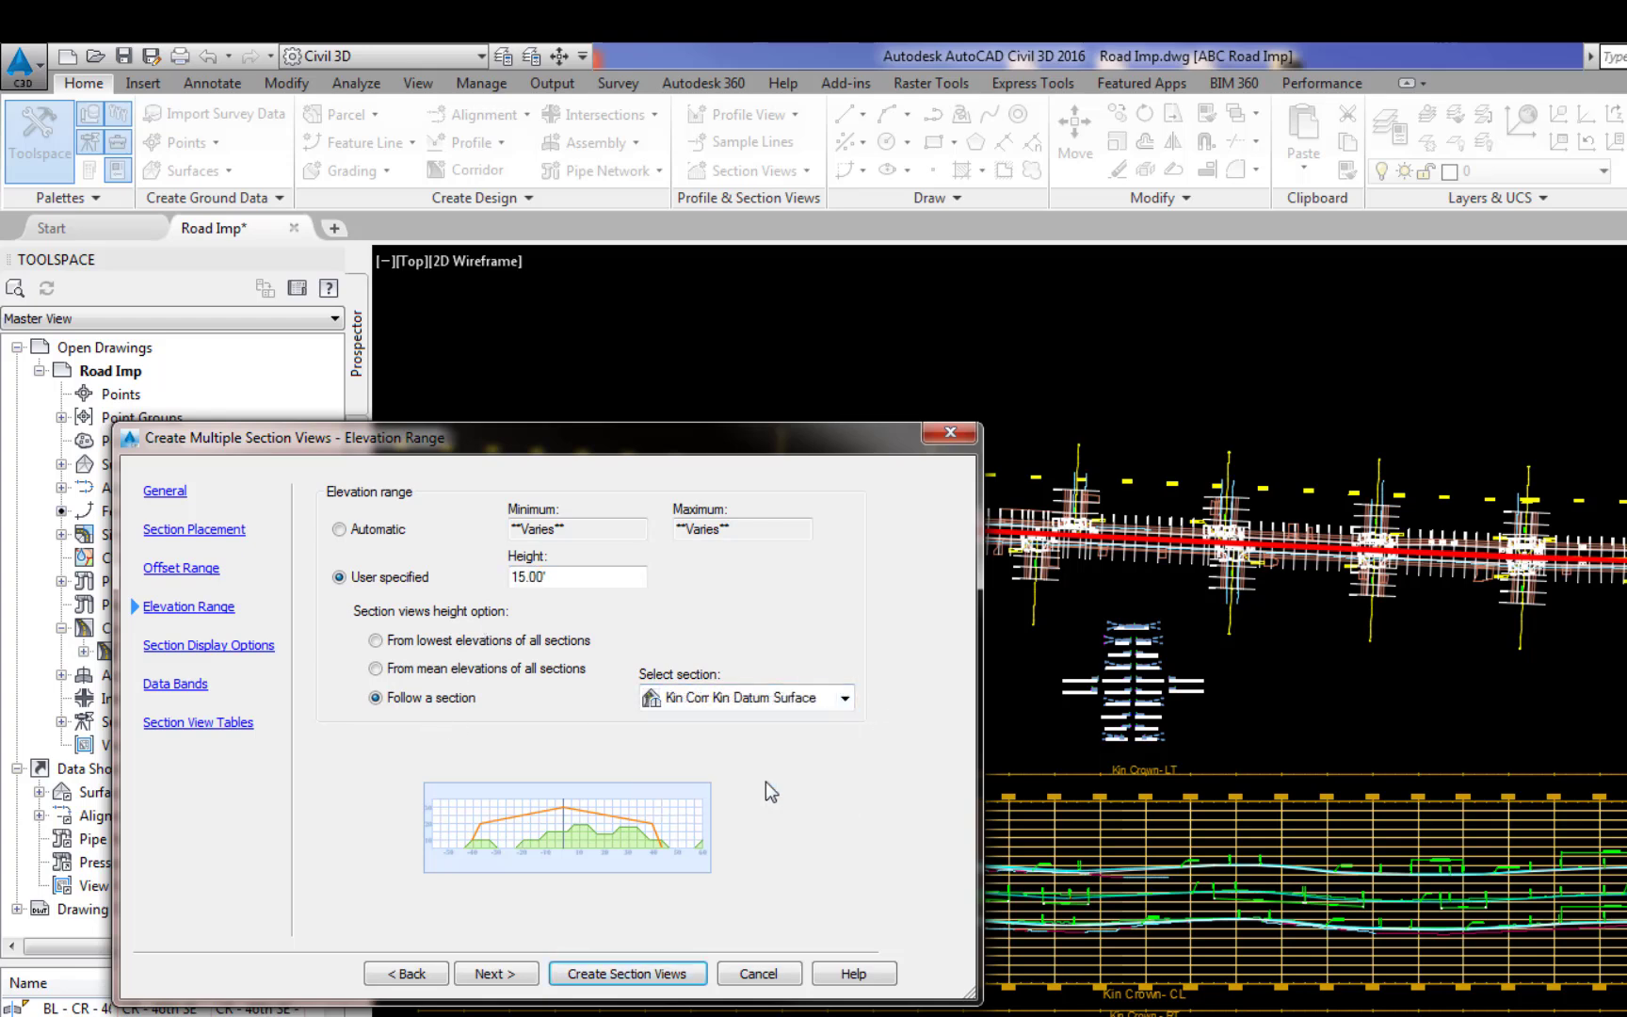
# Step: Turn off drawing of the Kin Corr top surface and datum surface sections in the section views
pyautogui.click(200, 650)
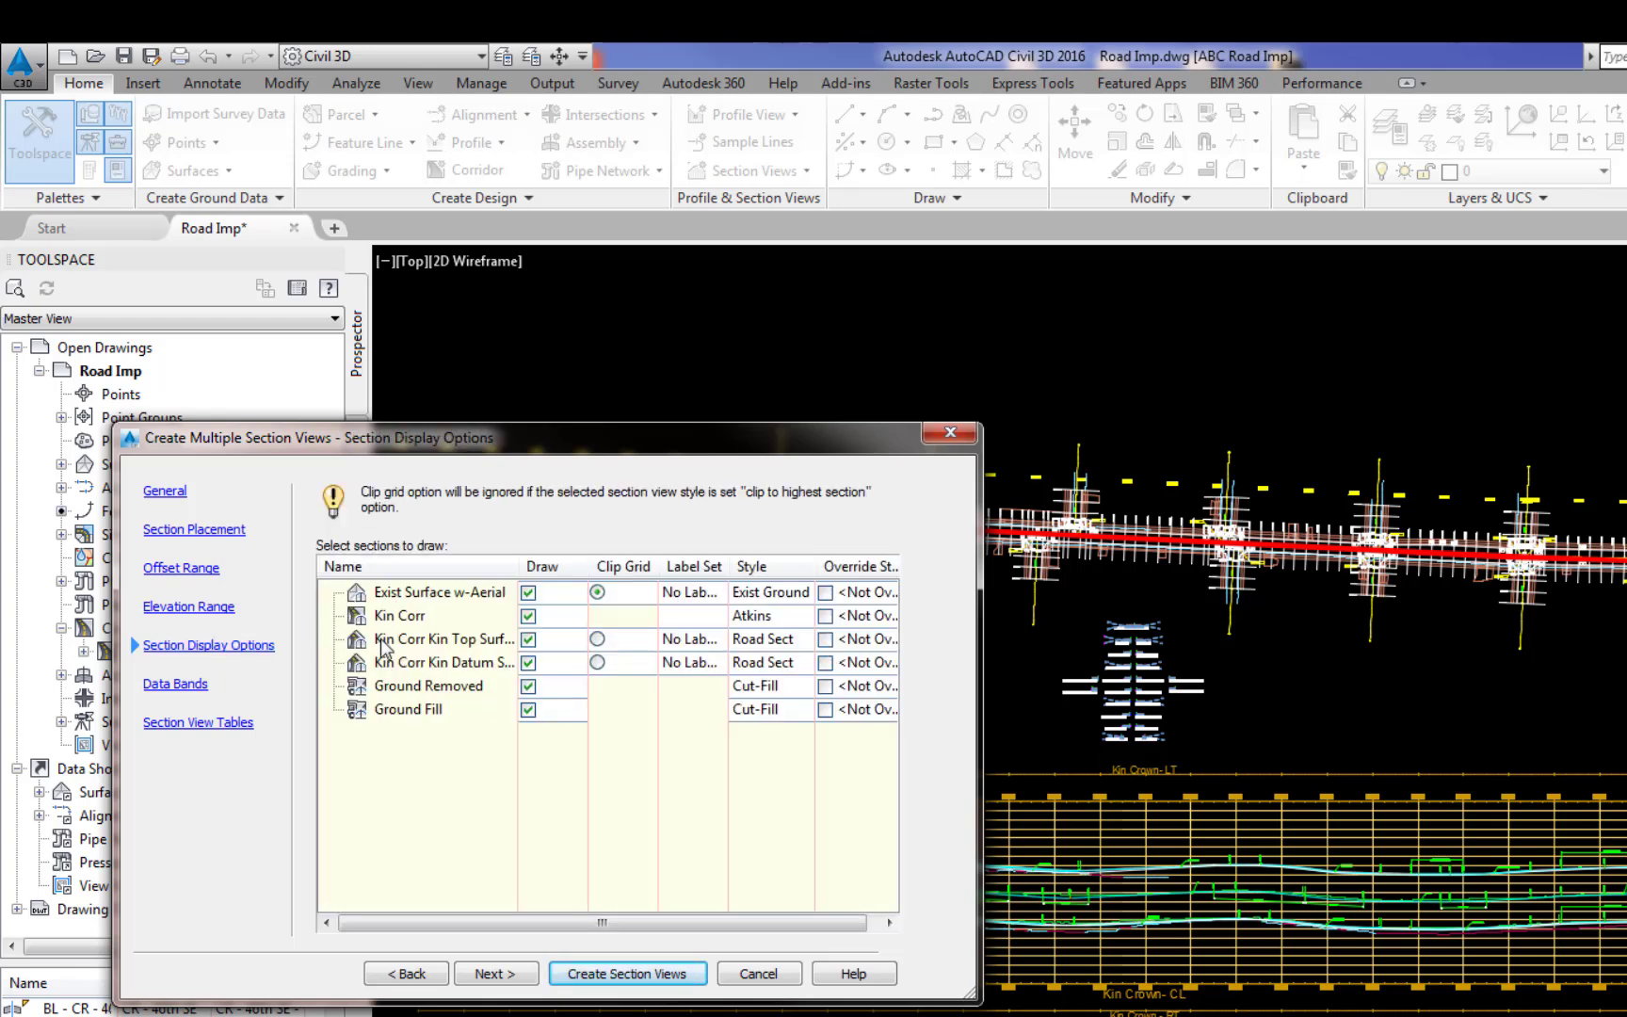
pyautogui.click(528, 642)
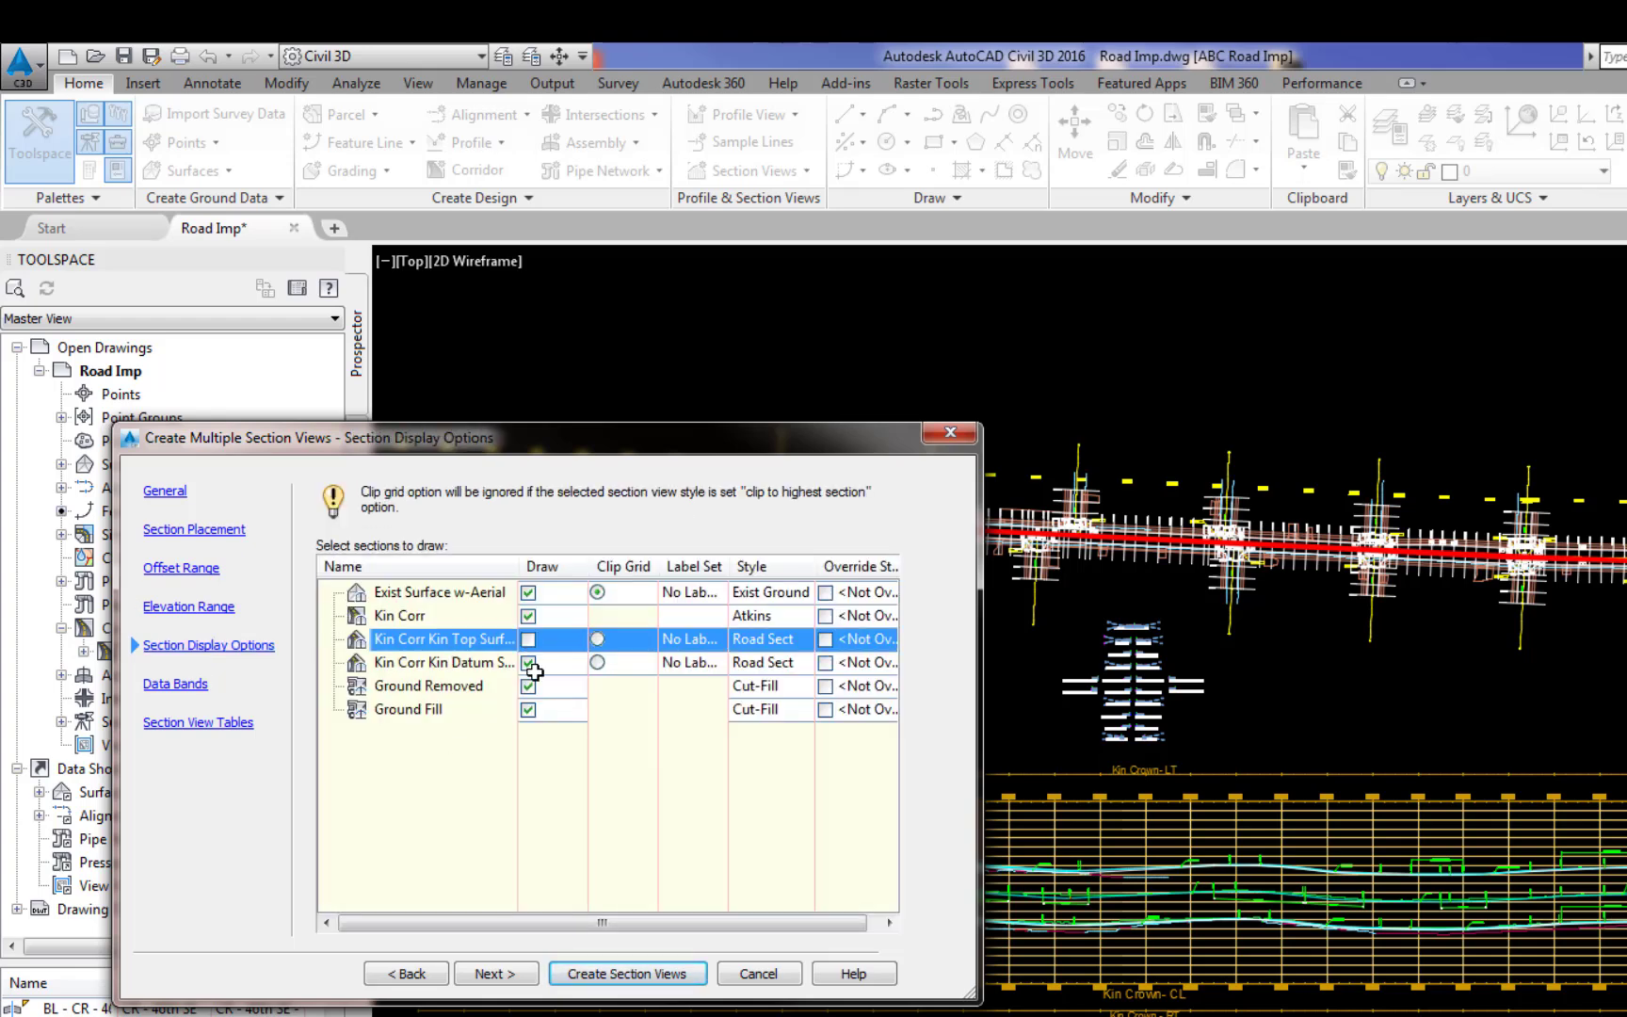
pyautogui.click(528, 663)
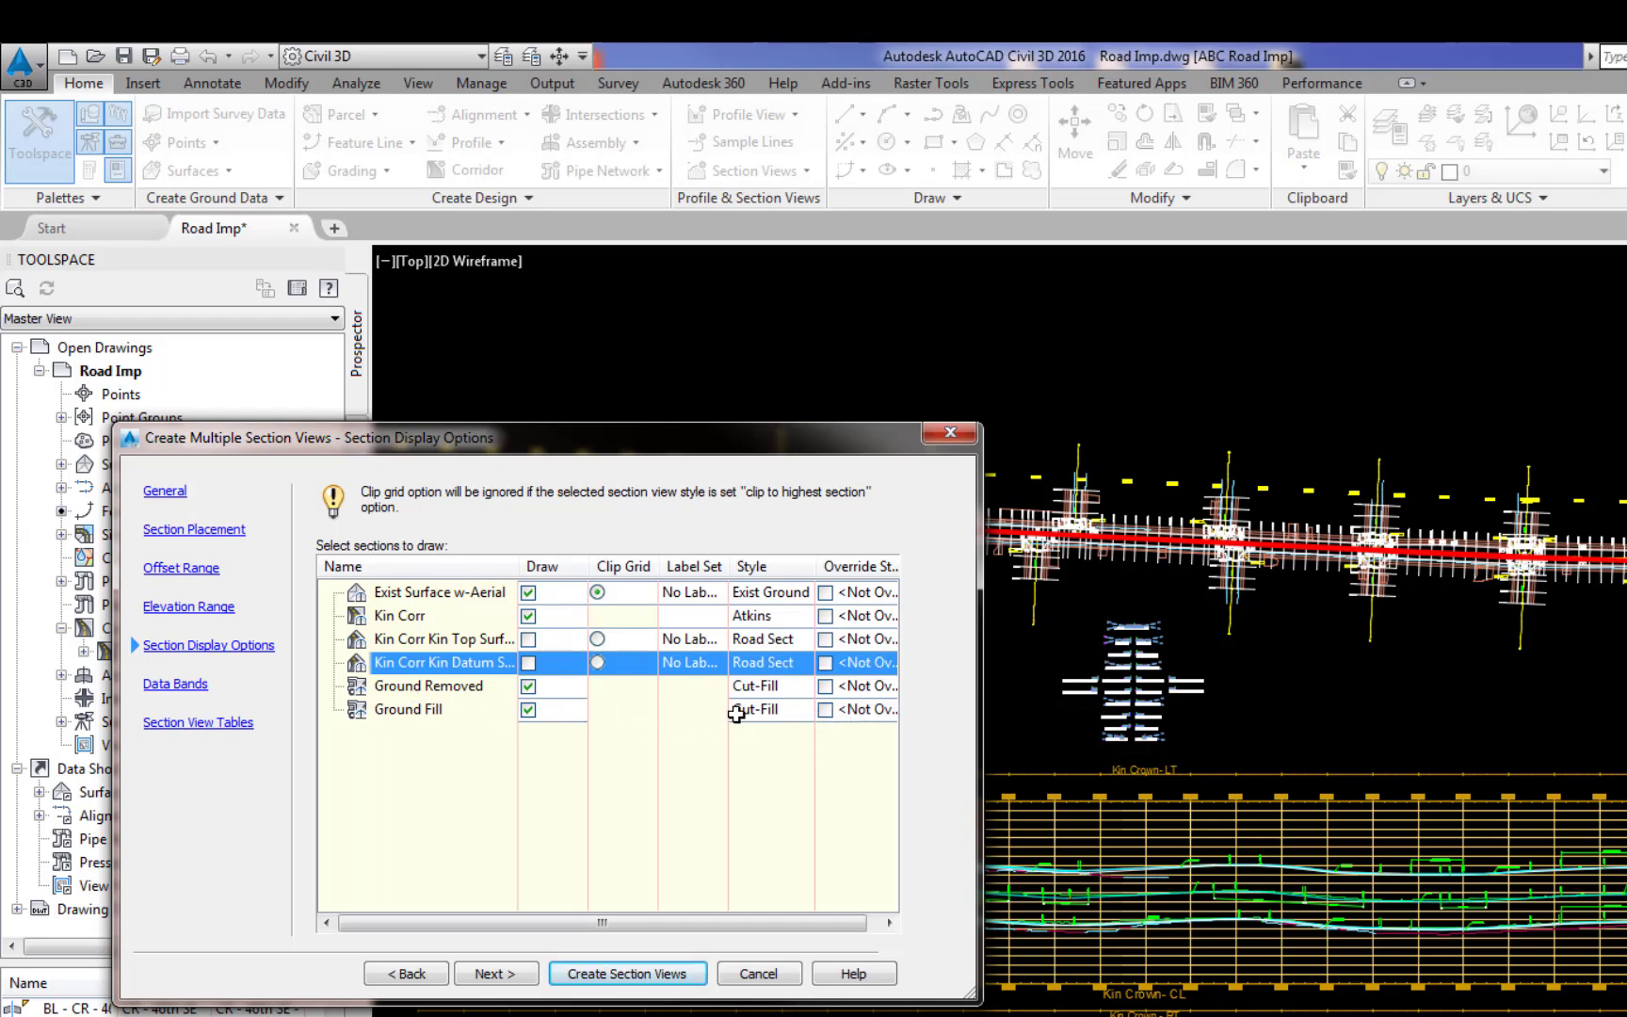
# Step: Add a Total Volume table in the Cut-Fill Areas style and create the section views with their origin above the alignment plan
pyautogui.click(197, 691)
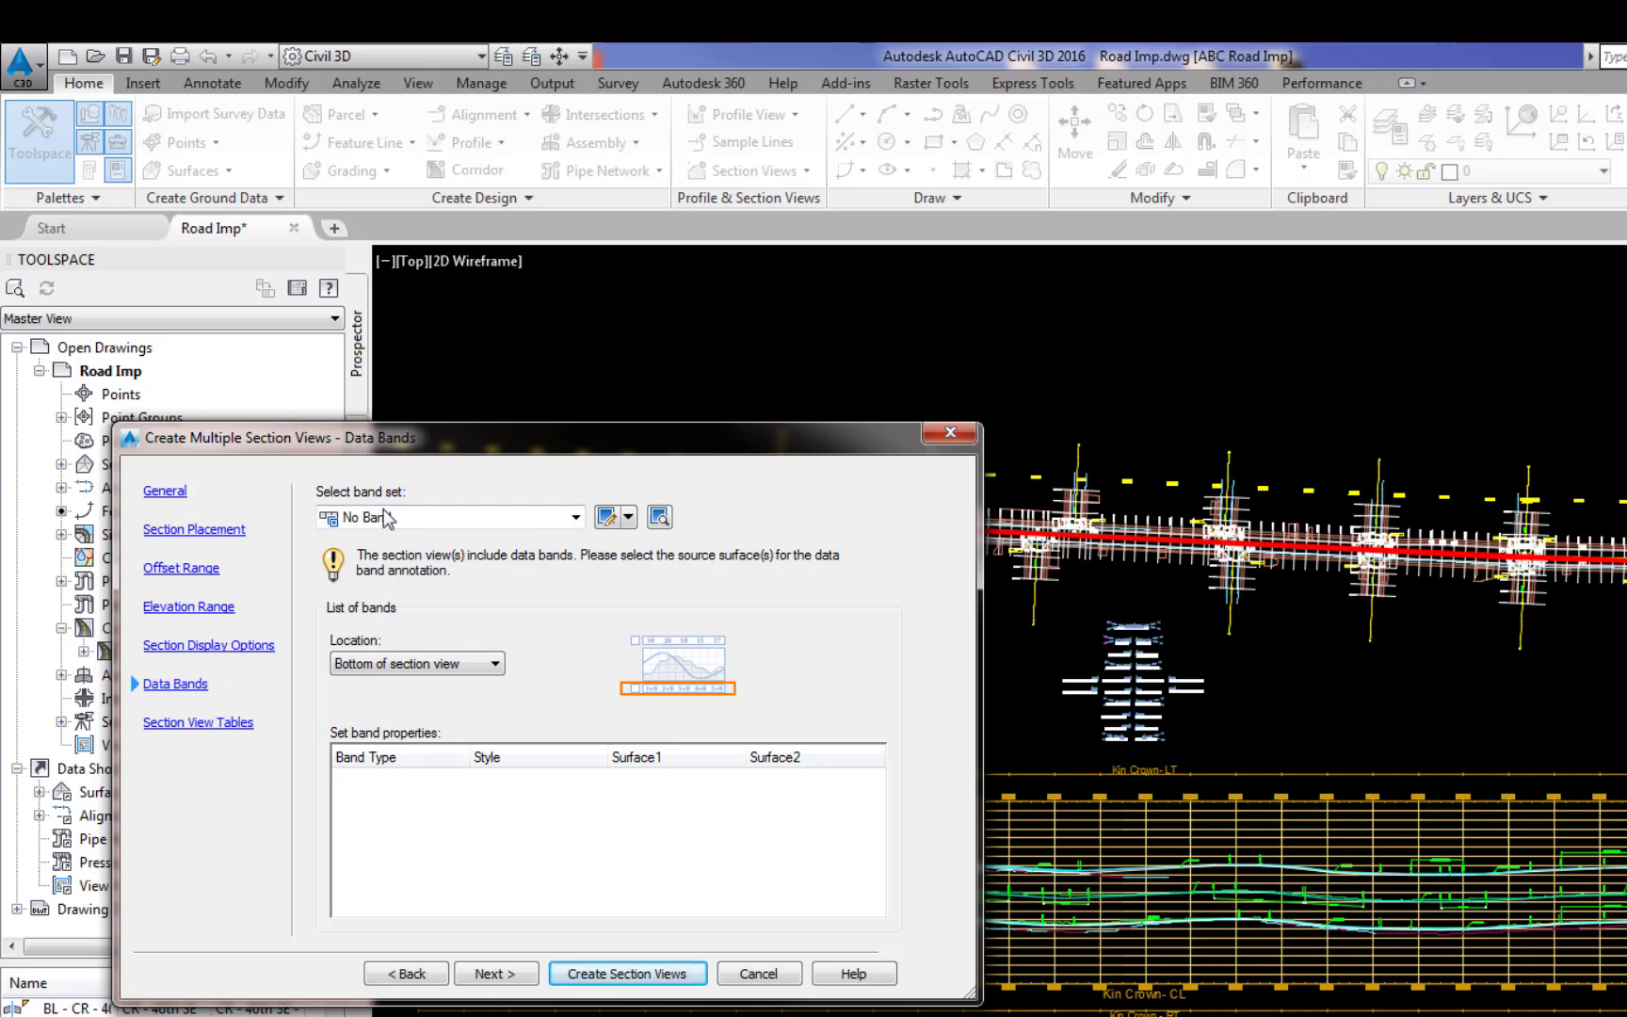
pyautogui.click(211, 725)
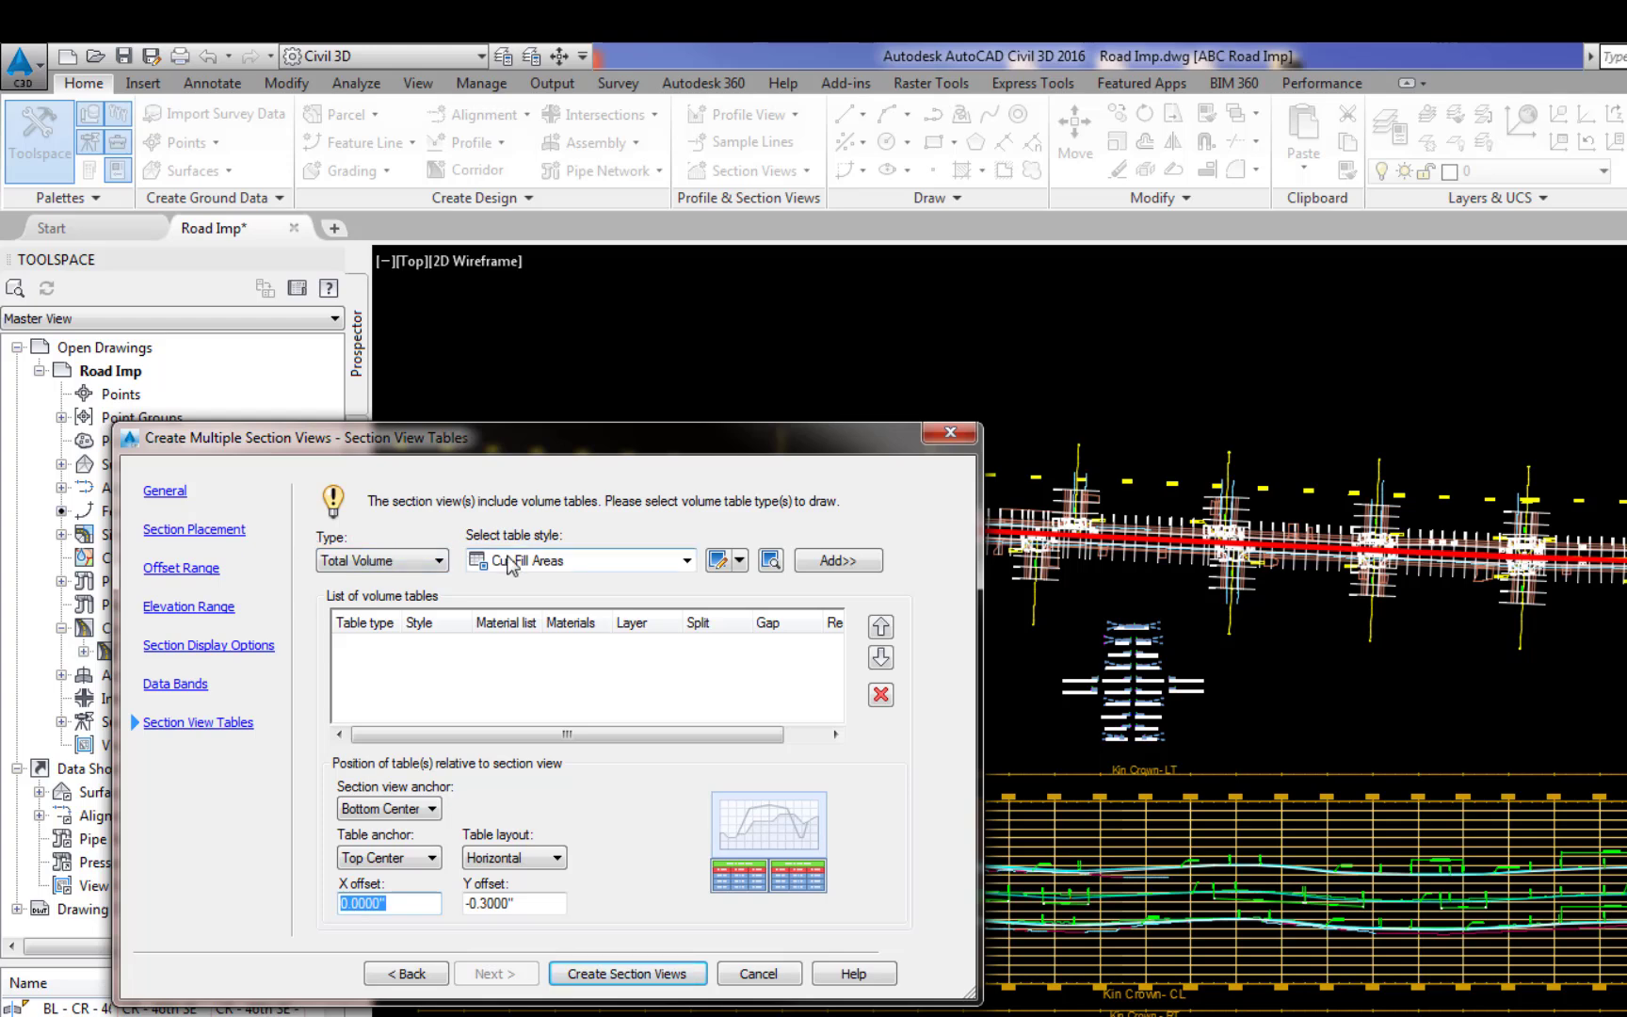
pyautogui.click(834, 560)
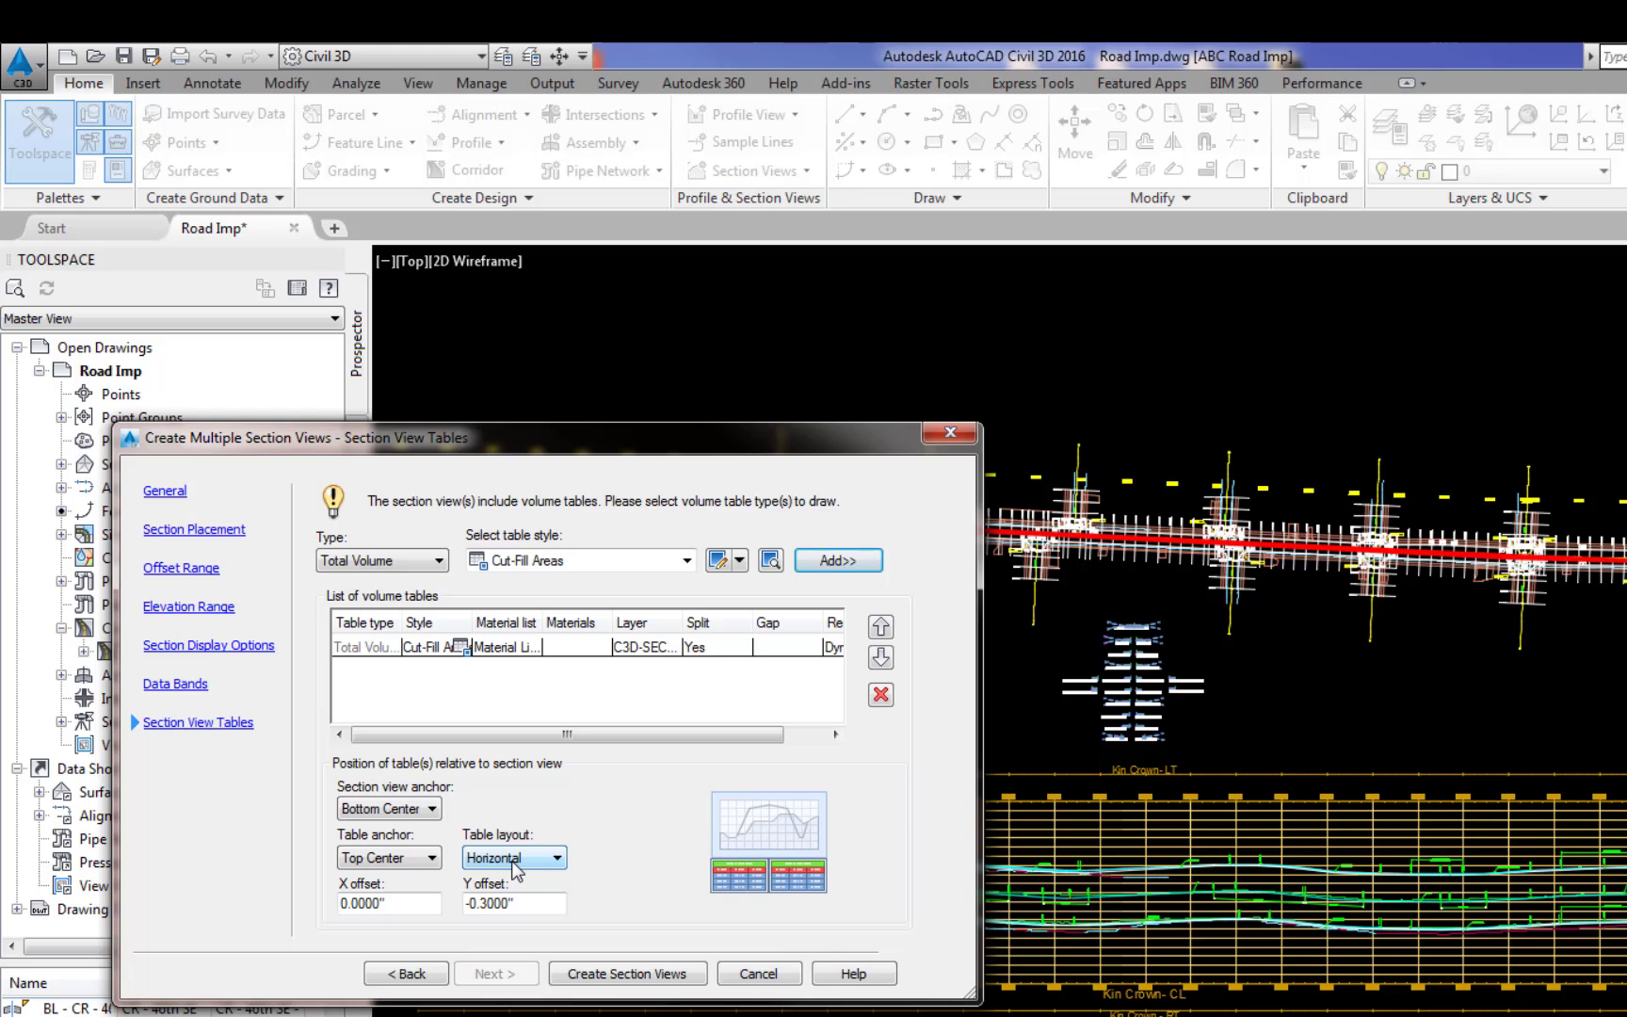
pyautogui.click(380, 904)
pyautogui.click(603, 979)
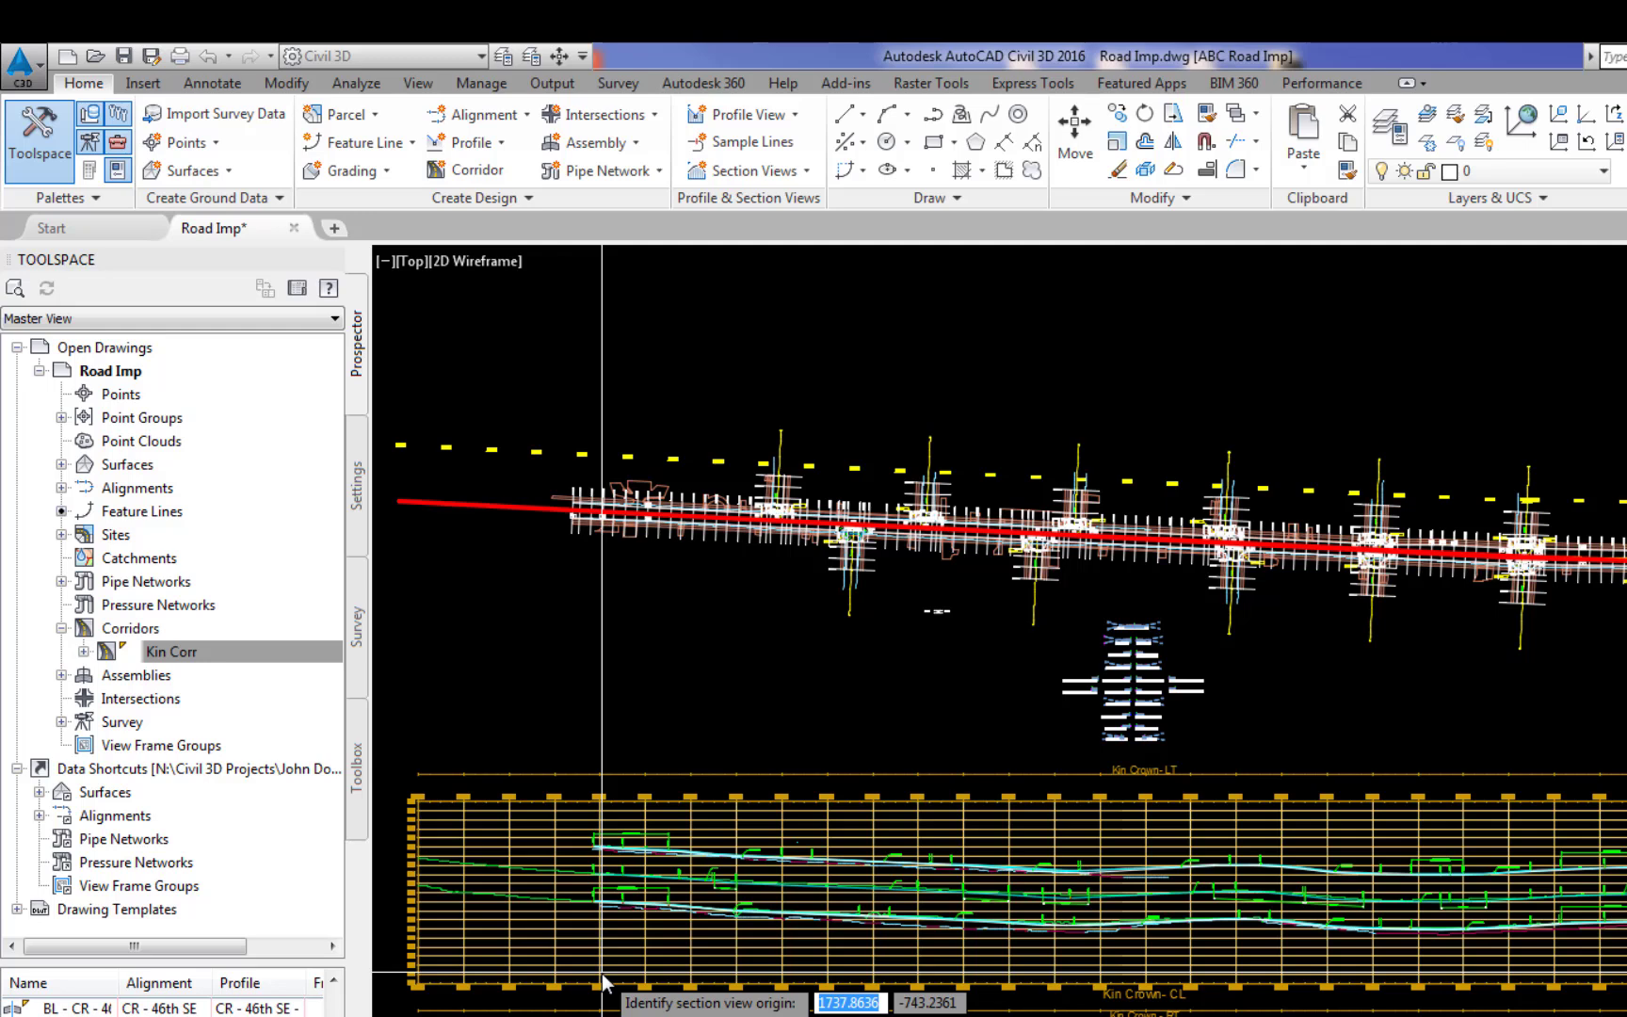
pyautogui.click(409, 392)
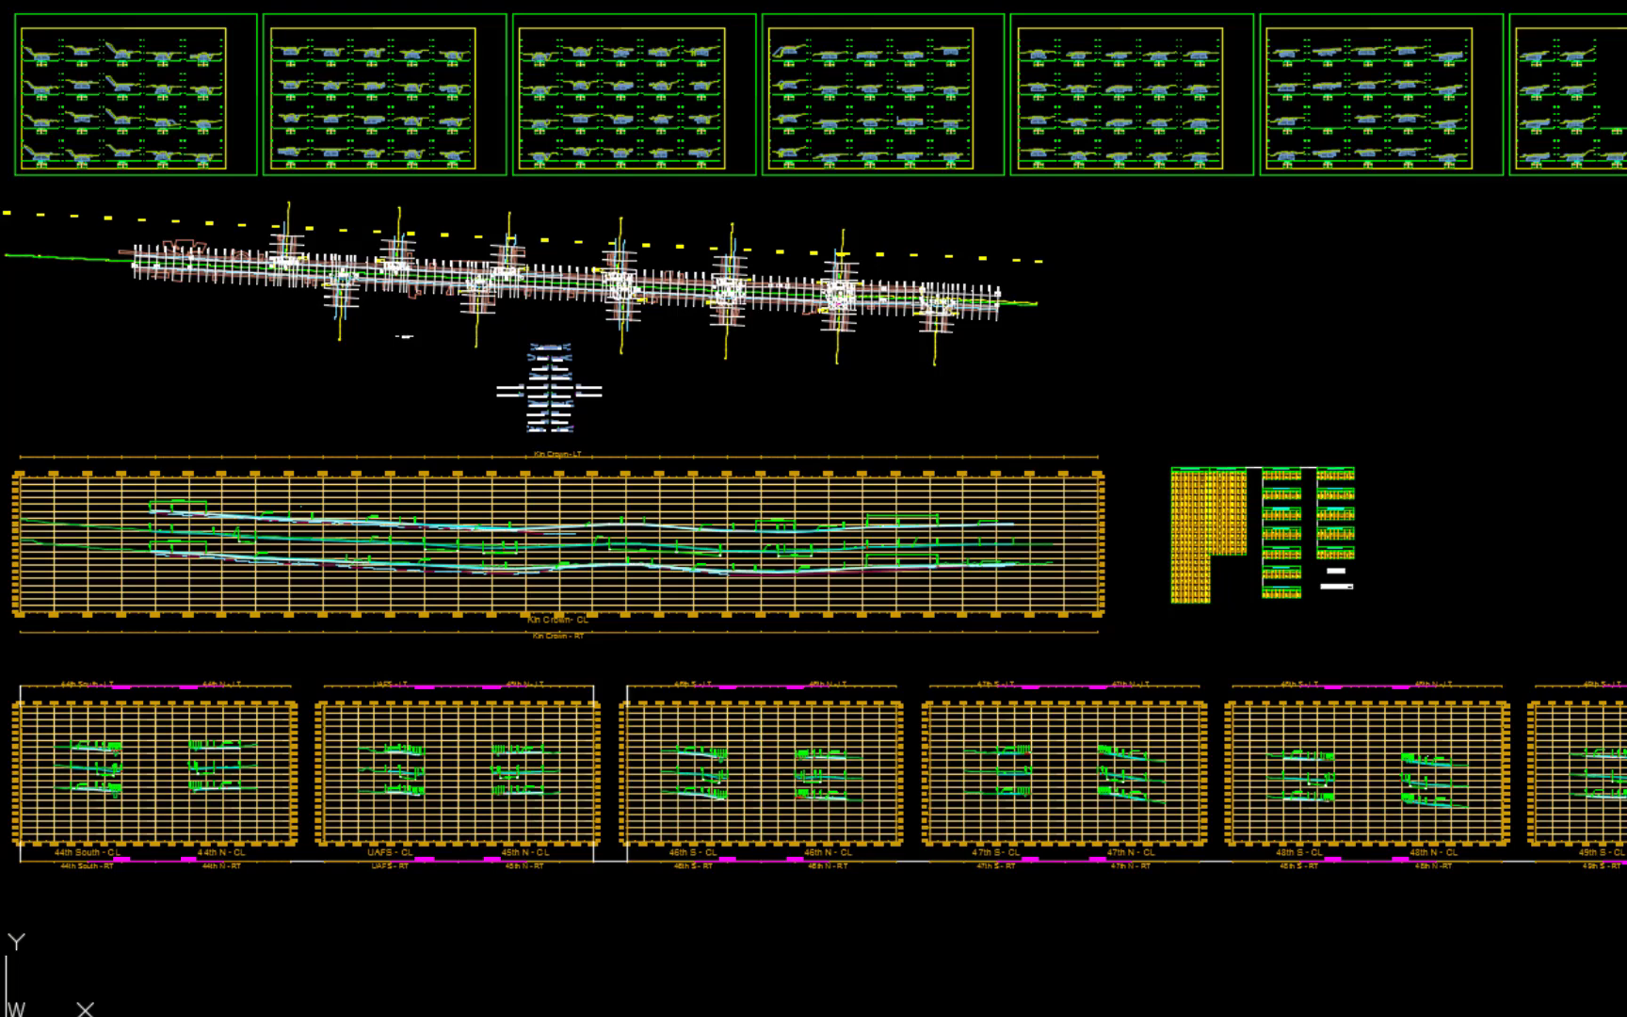
# Step: Start inserting a block and choose Atkins Section Grid Sheet.dwg from the Drawings - Reference folder as its source
pyautogui.write('i')
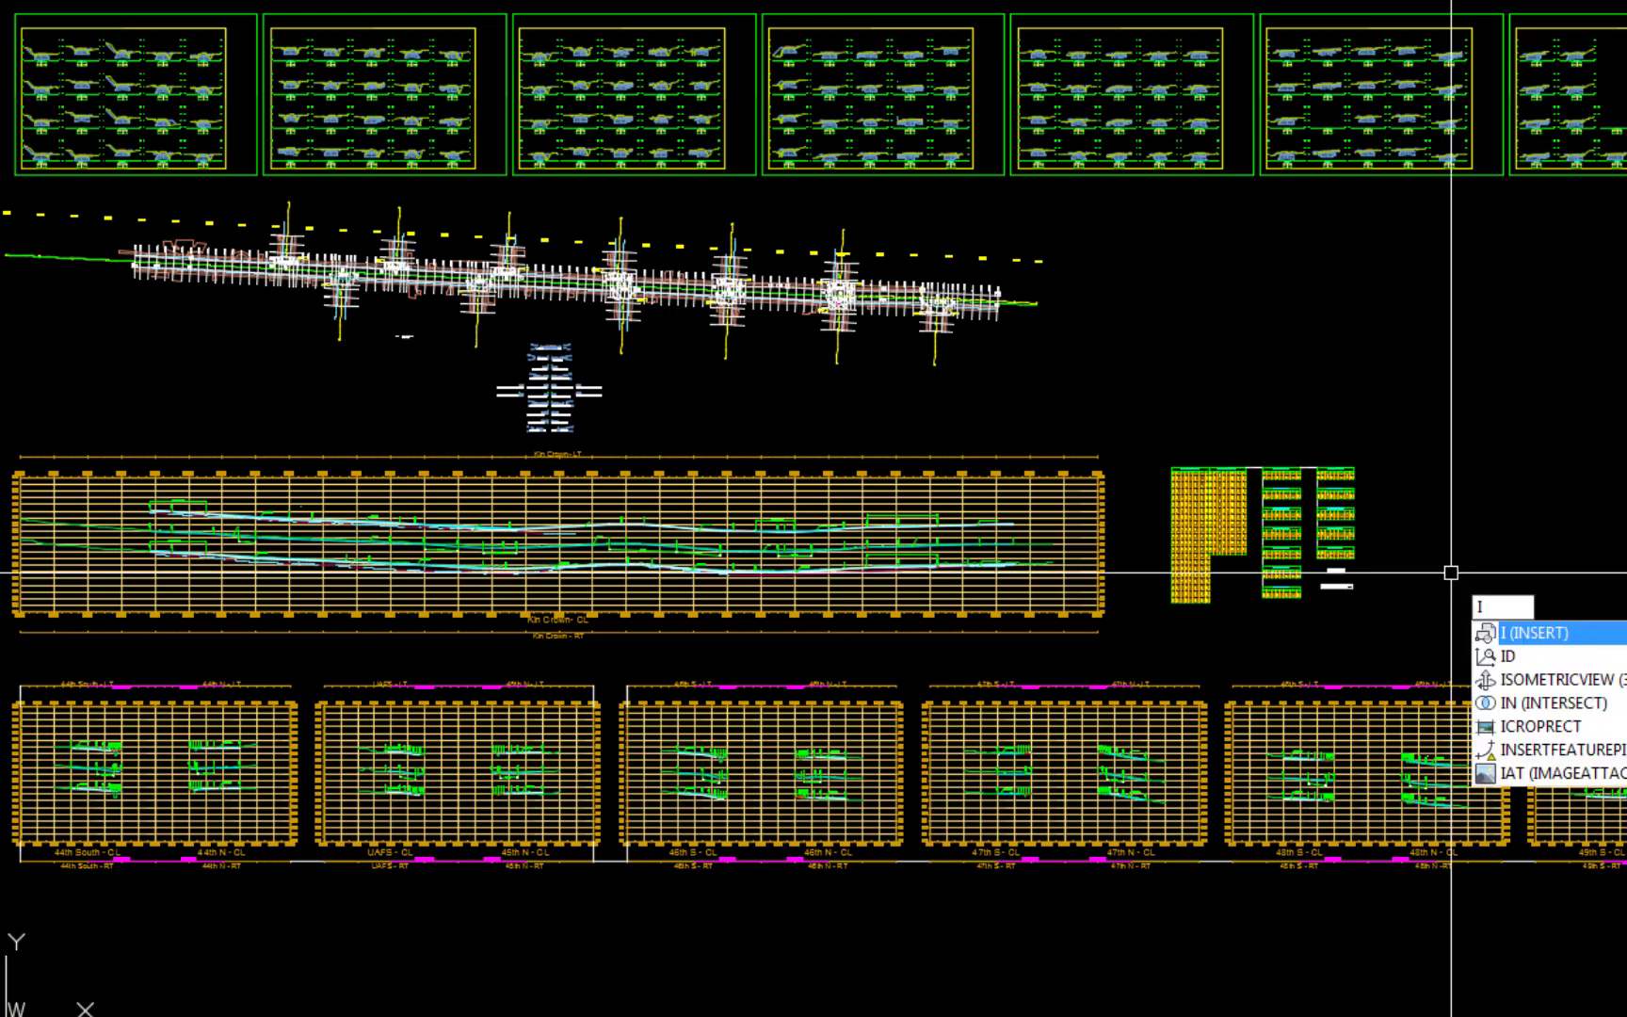
pyautogui.press('Return')
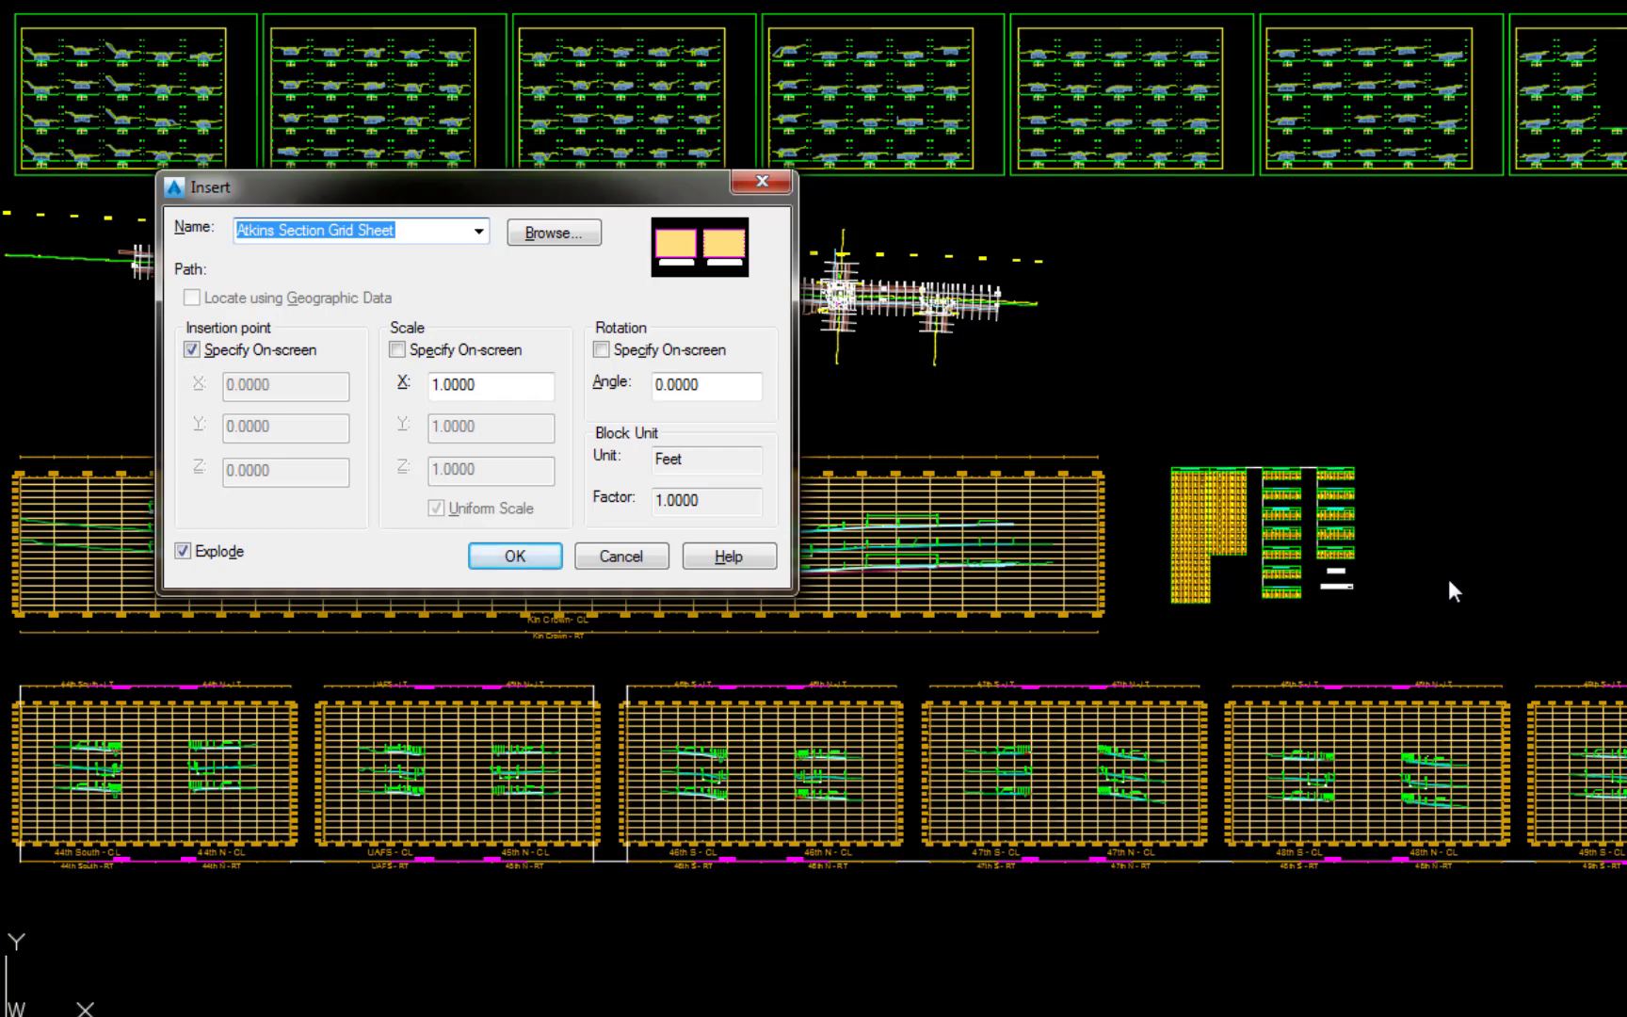
pyautogui.click(553, 234)
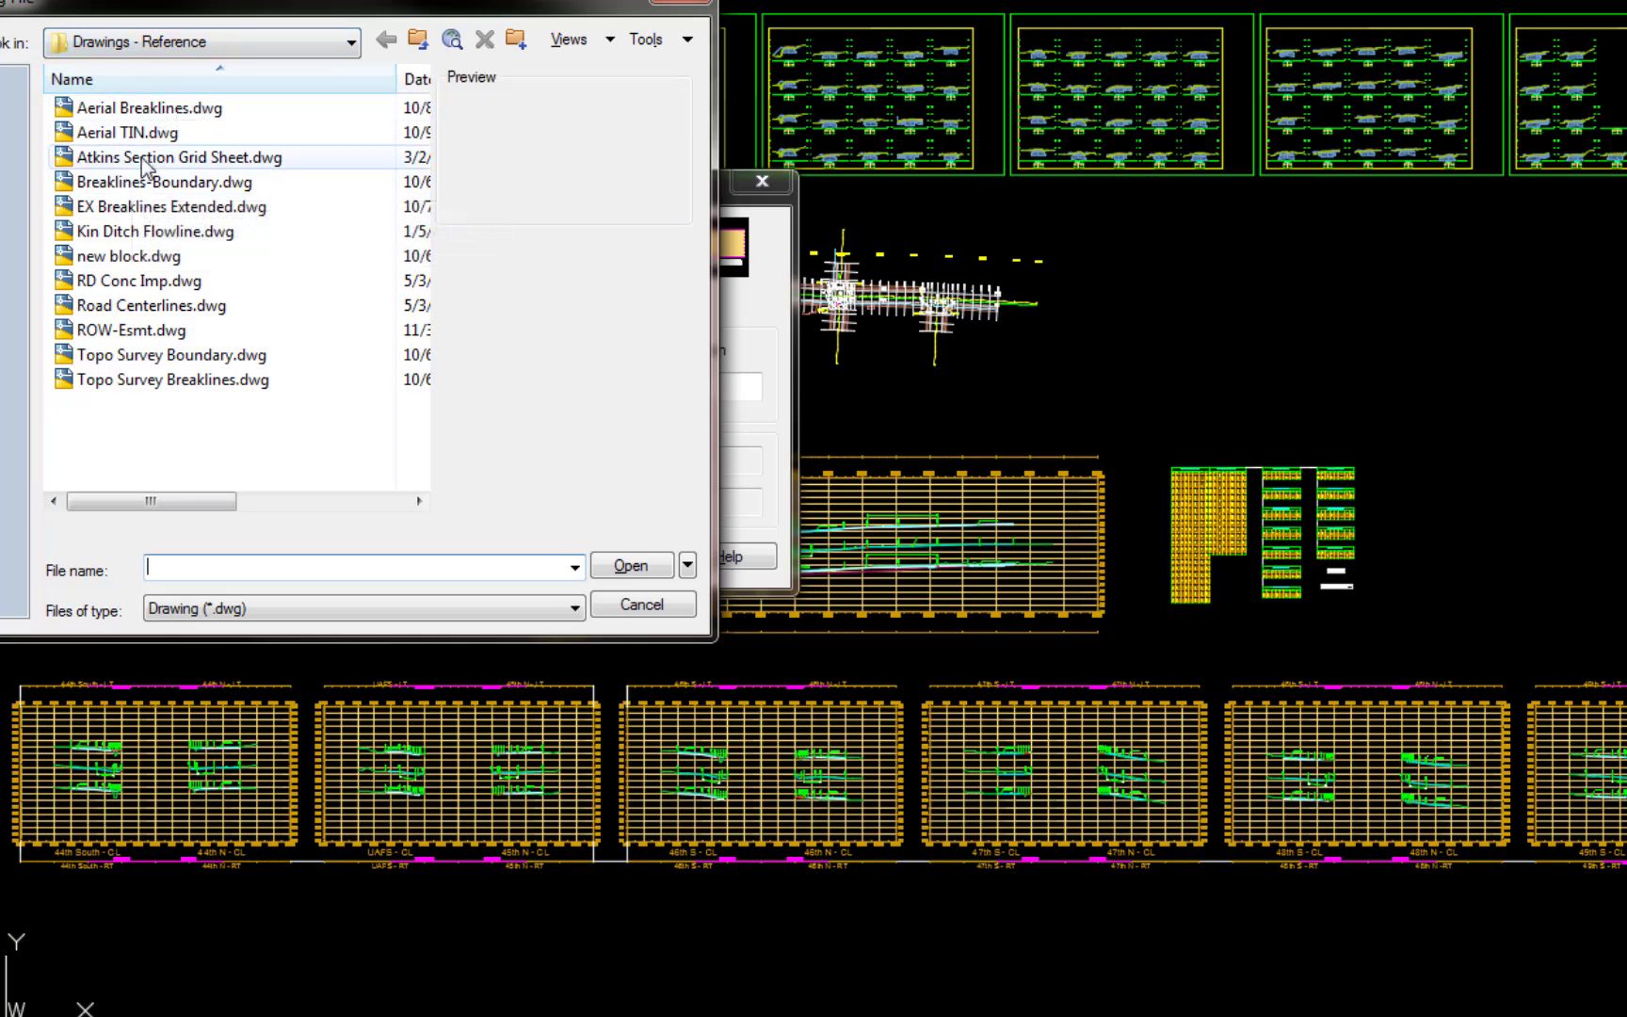
pyautogui.click(146, 158)
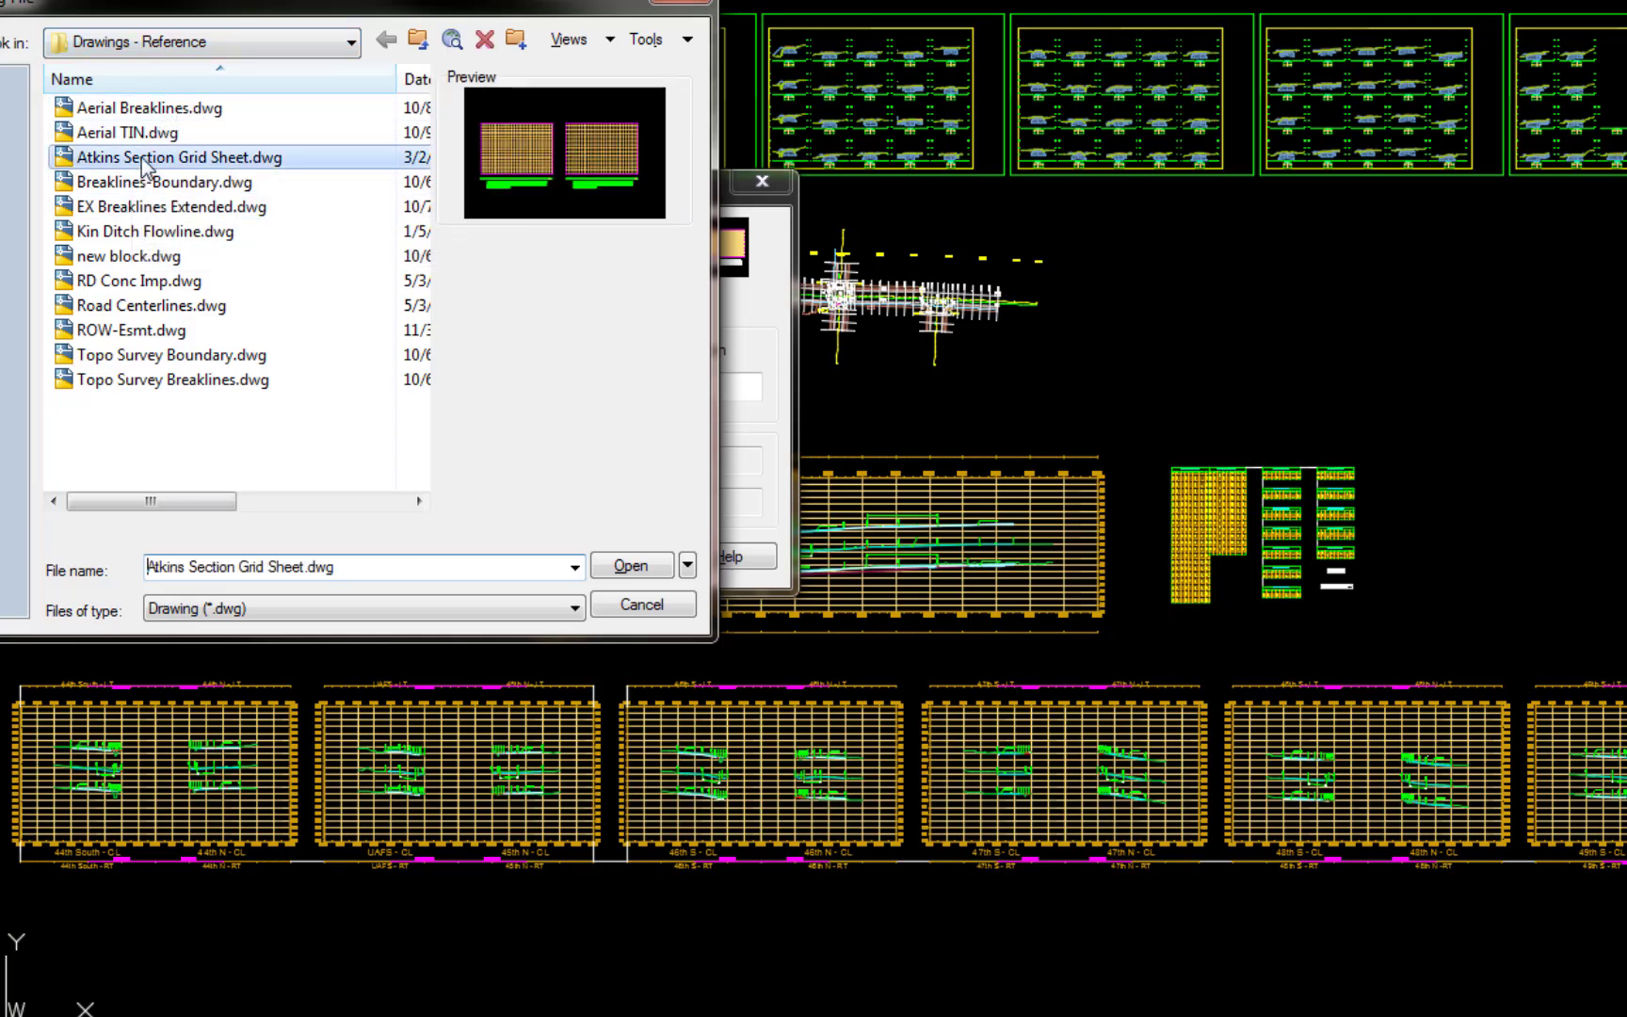
pyautogui.click(627, 566)
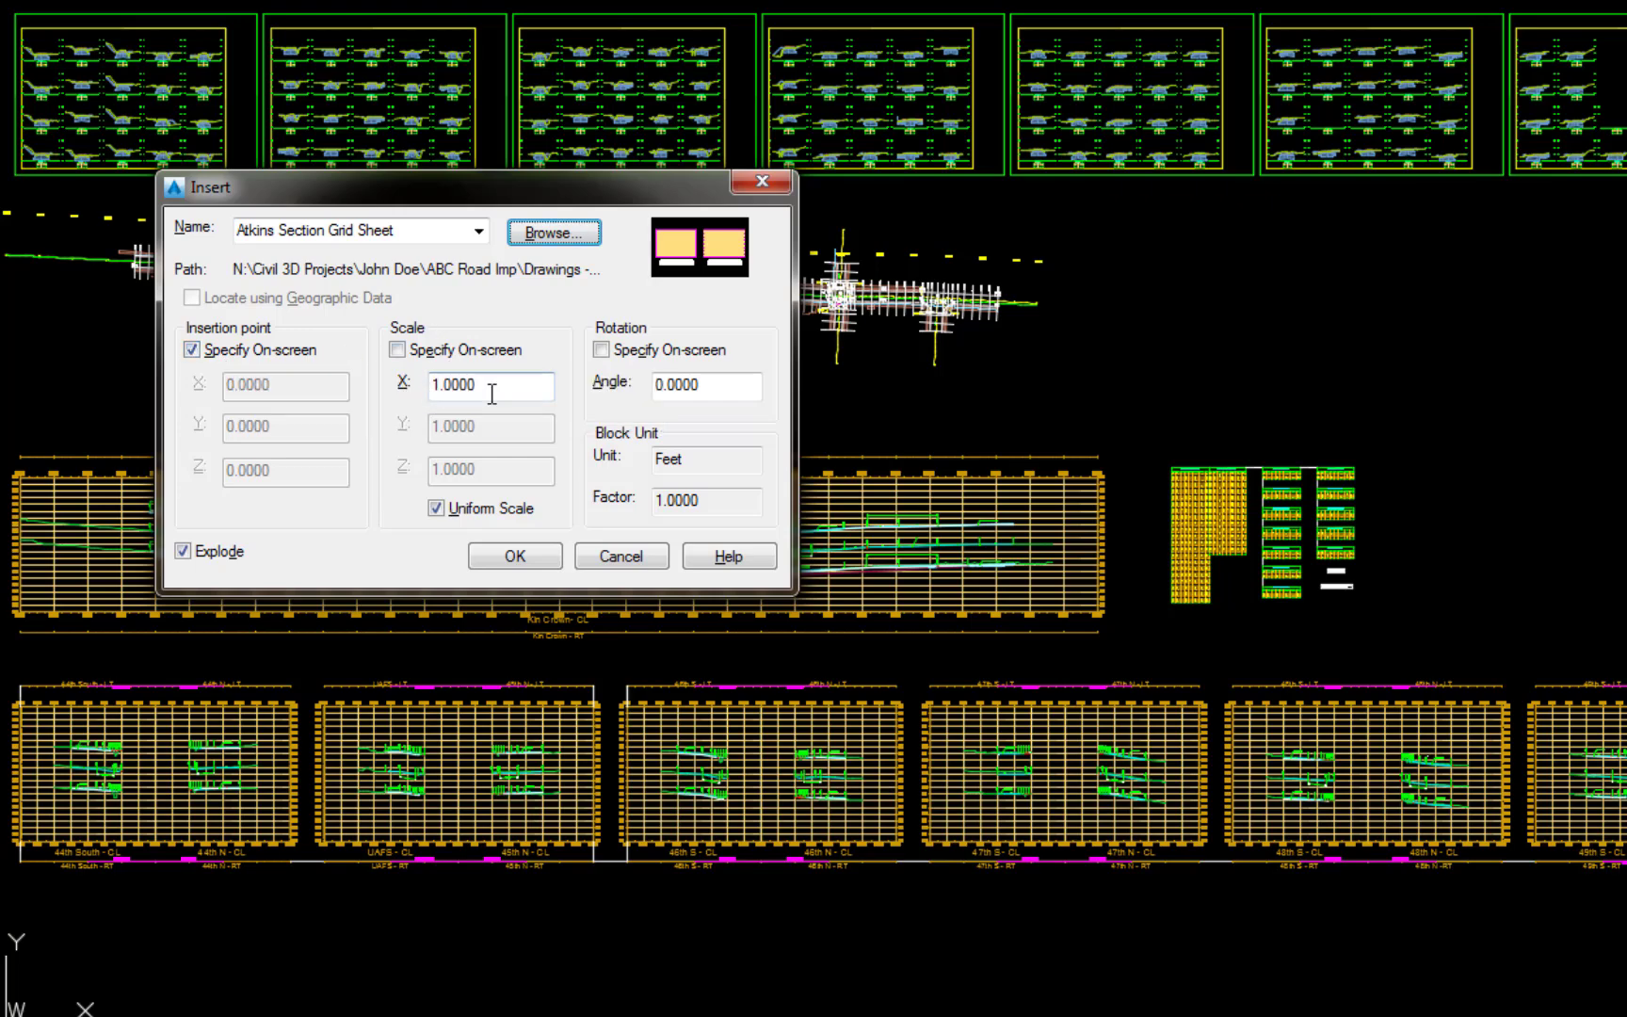
# Step: Insert the section grid block exploded at a uniform scale of 20, redefining its definition, in the empty area beside the tables
pyautogui.moveTo(492, 388); pyautogui.dragTo(424, 391)
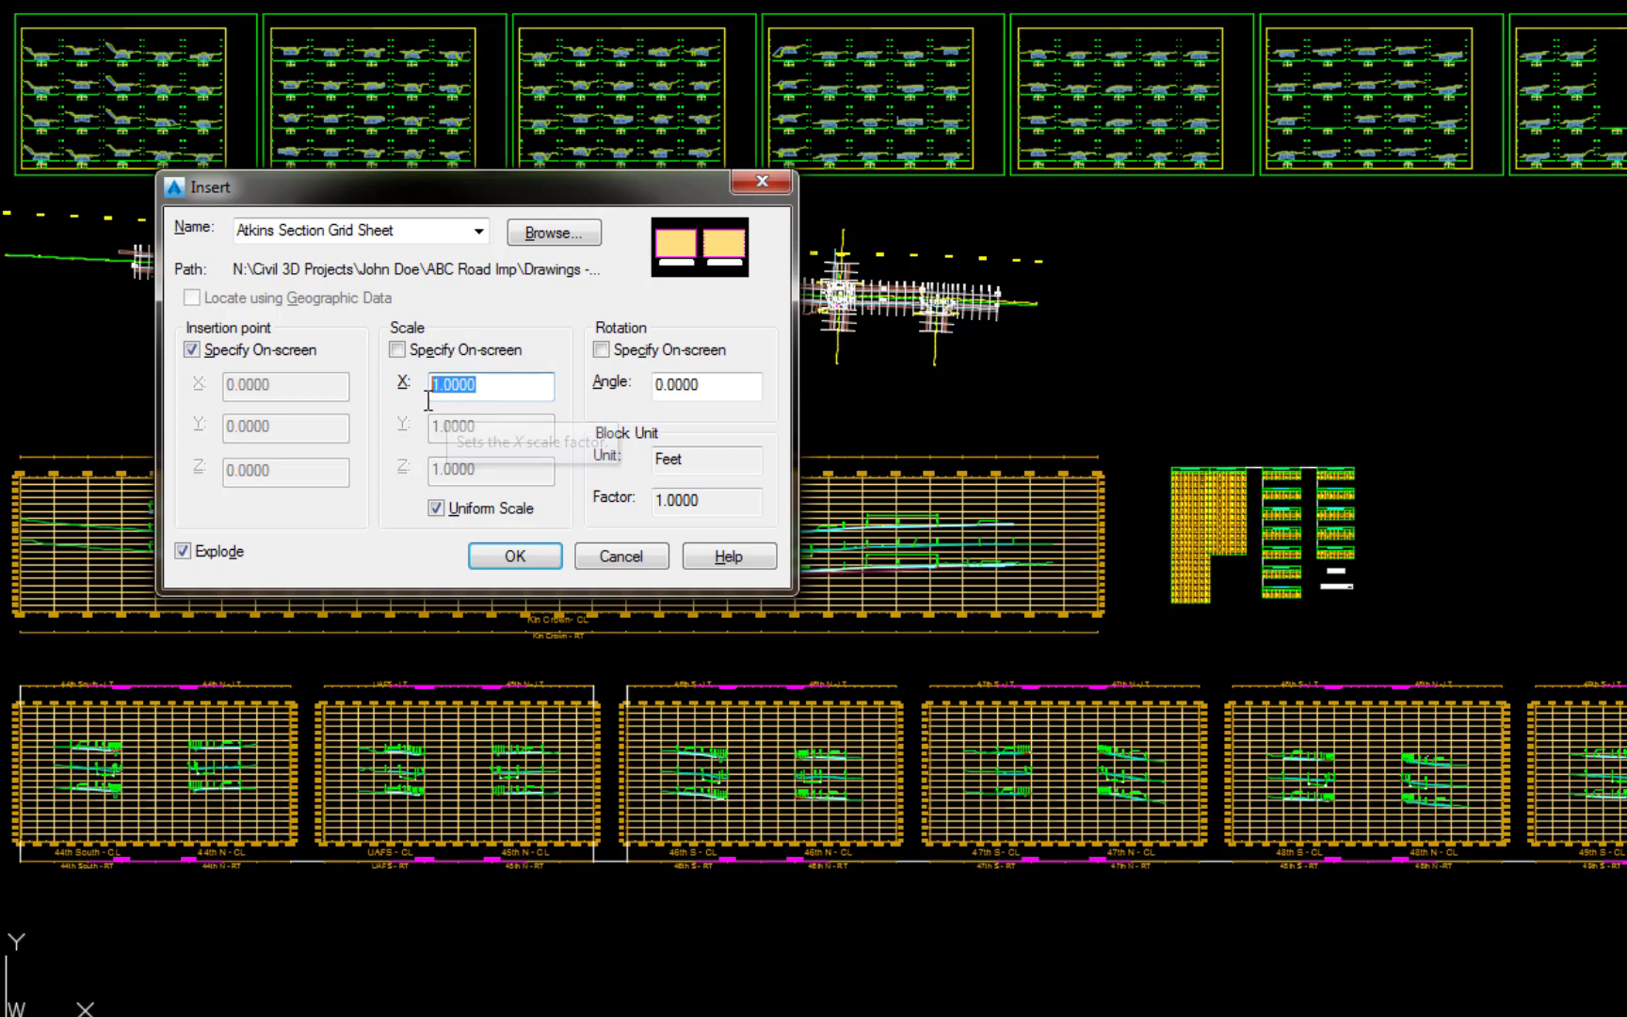
pyautogui.write('20')
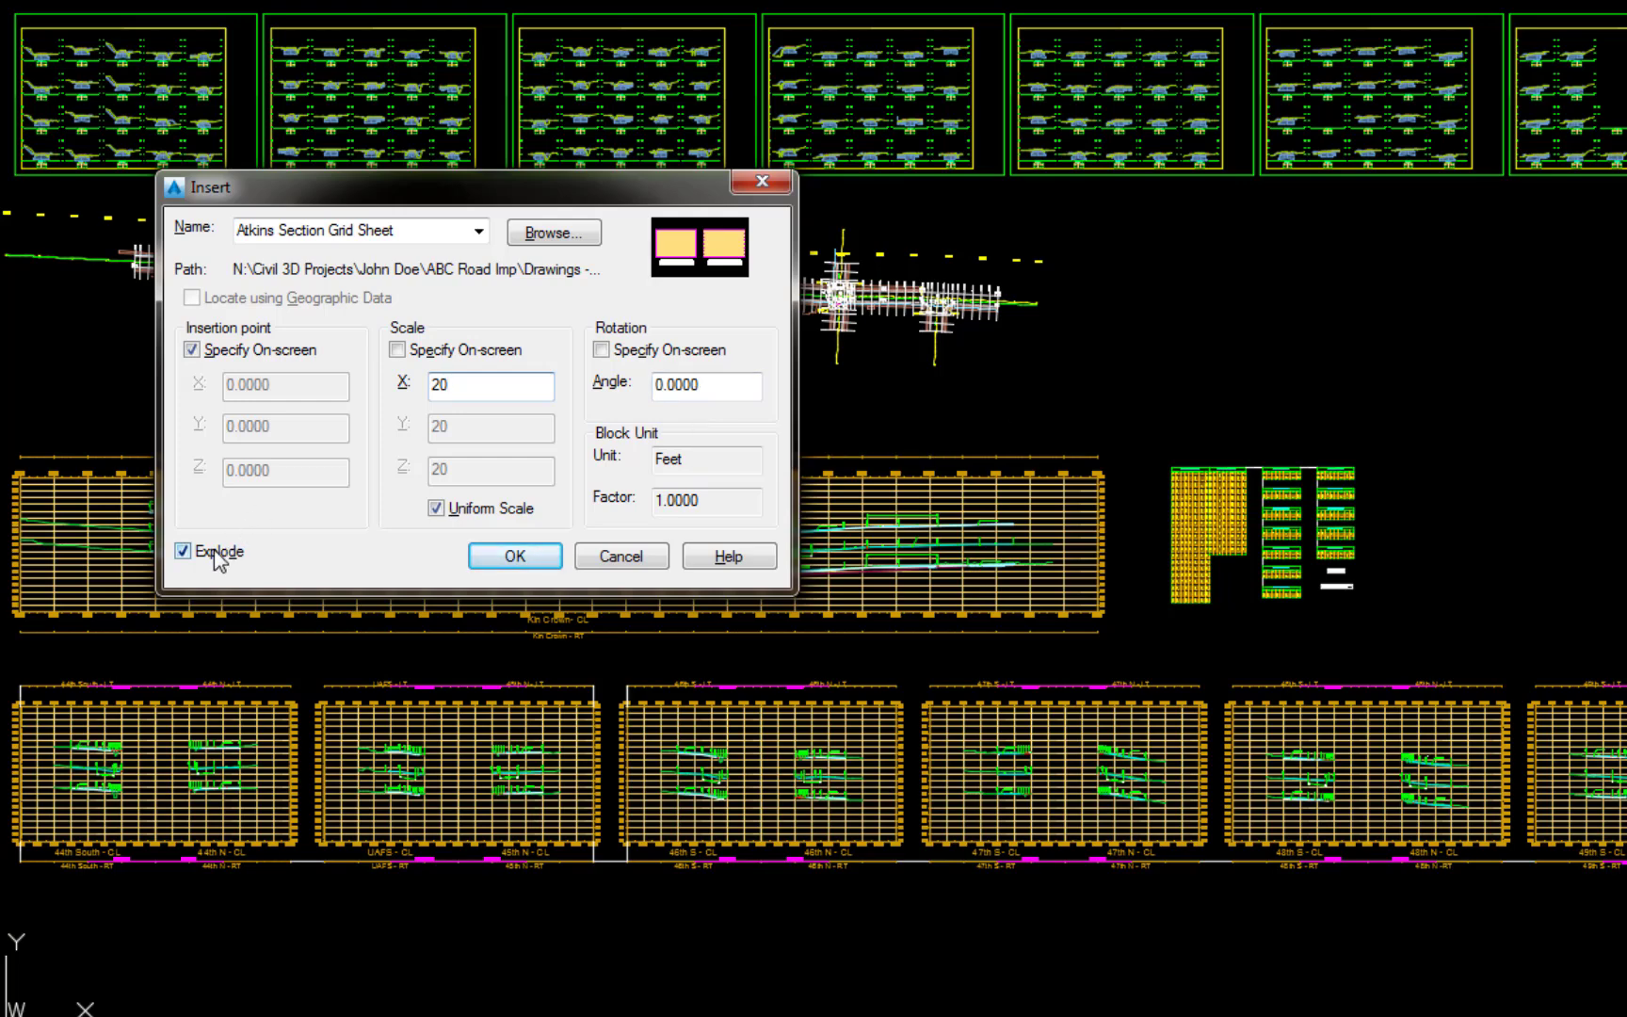
pyautogui.click(514, 558)
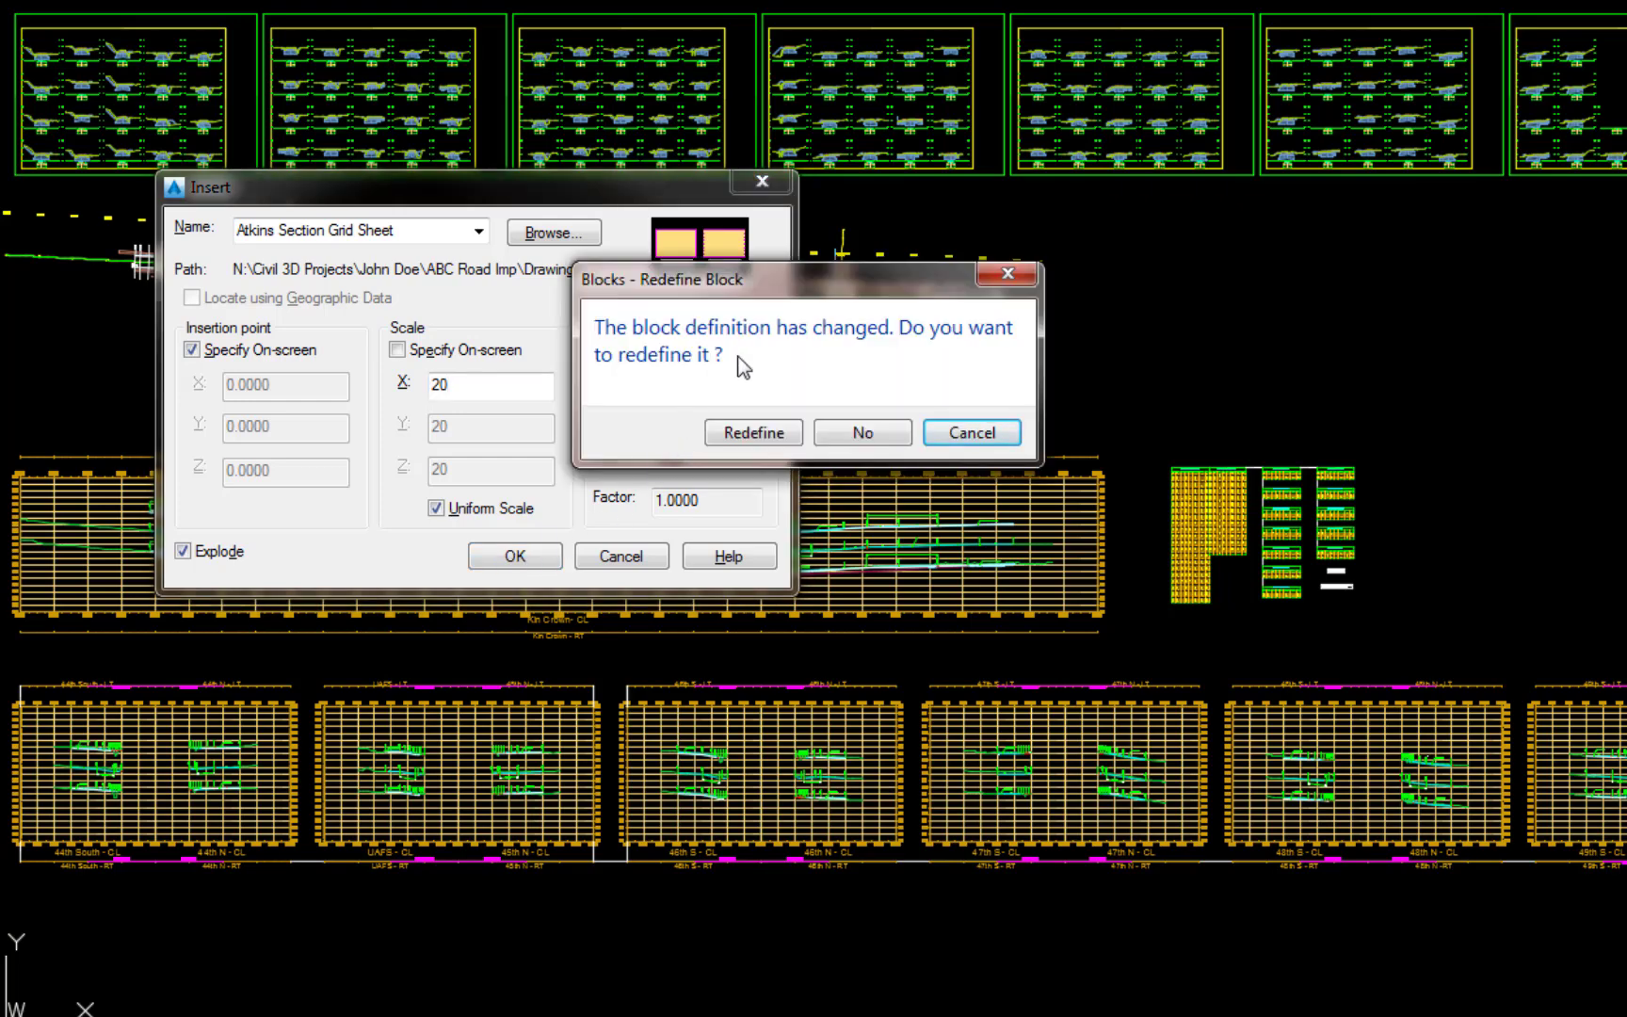
pyautogui.click(733, 432)
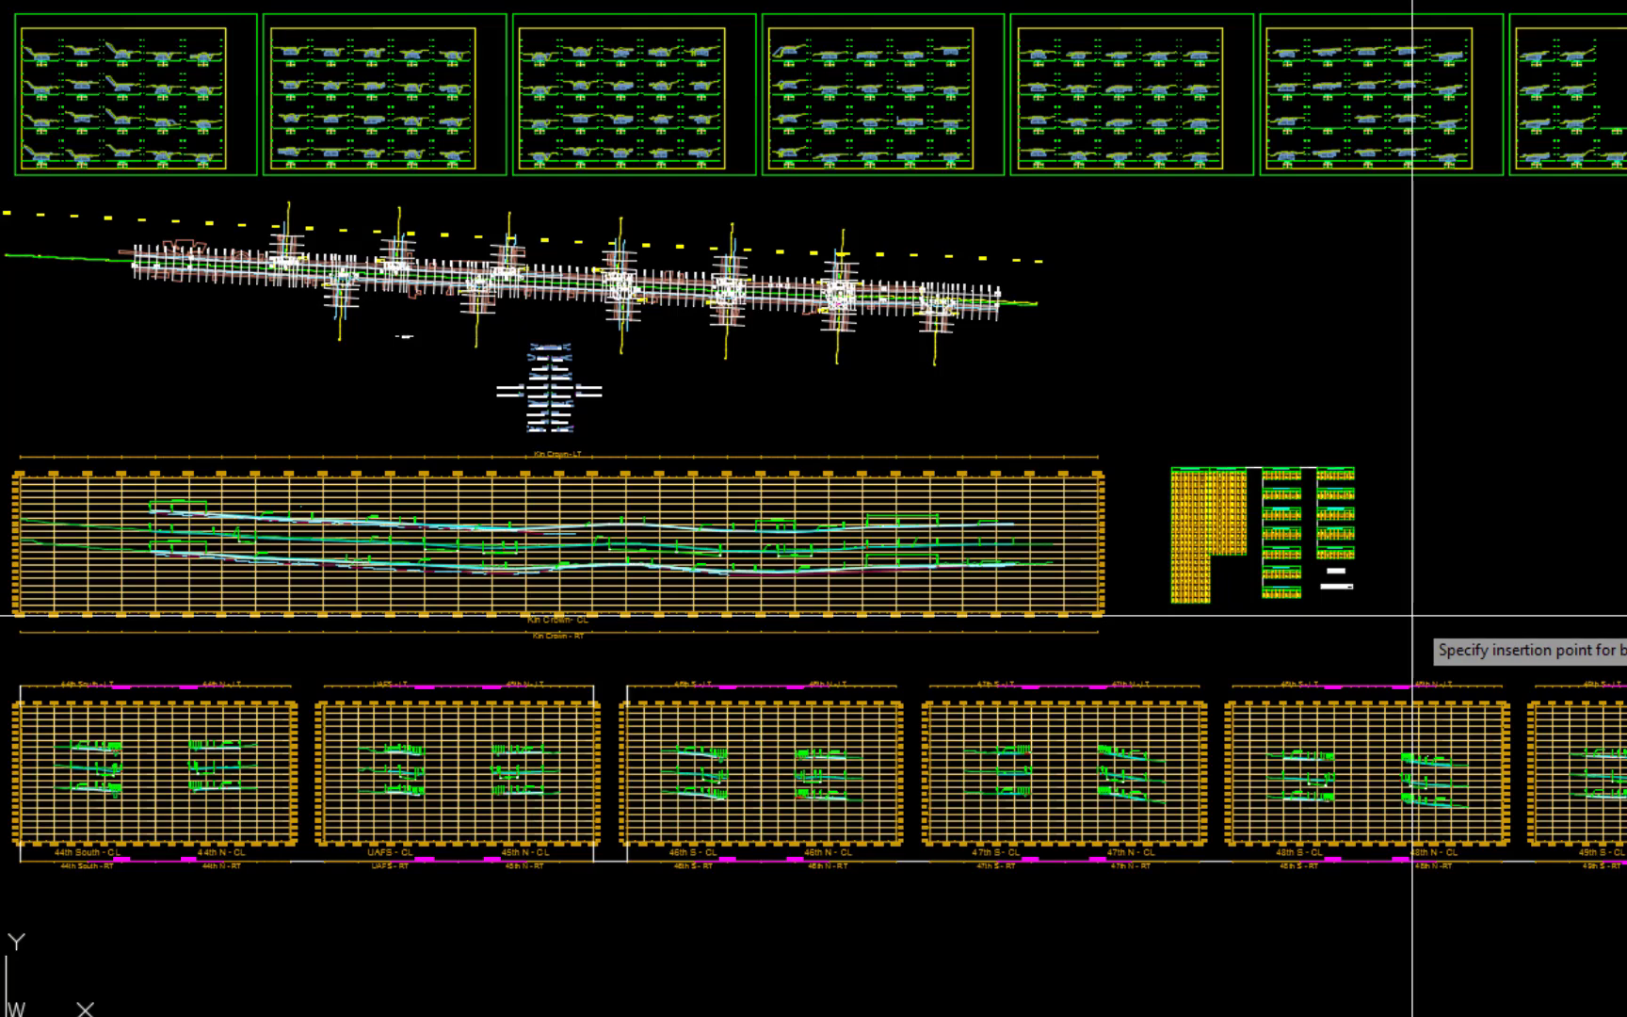
pyautogui.press('Escape')
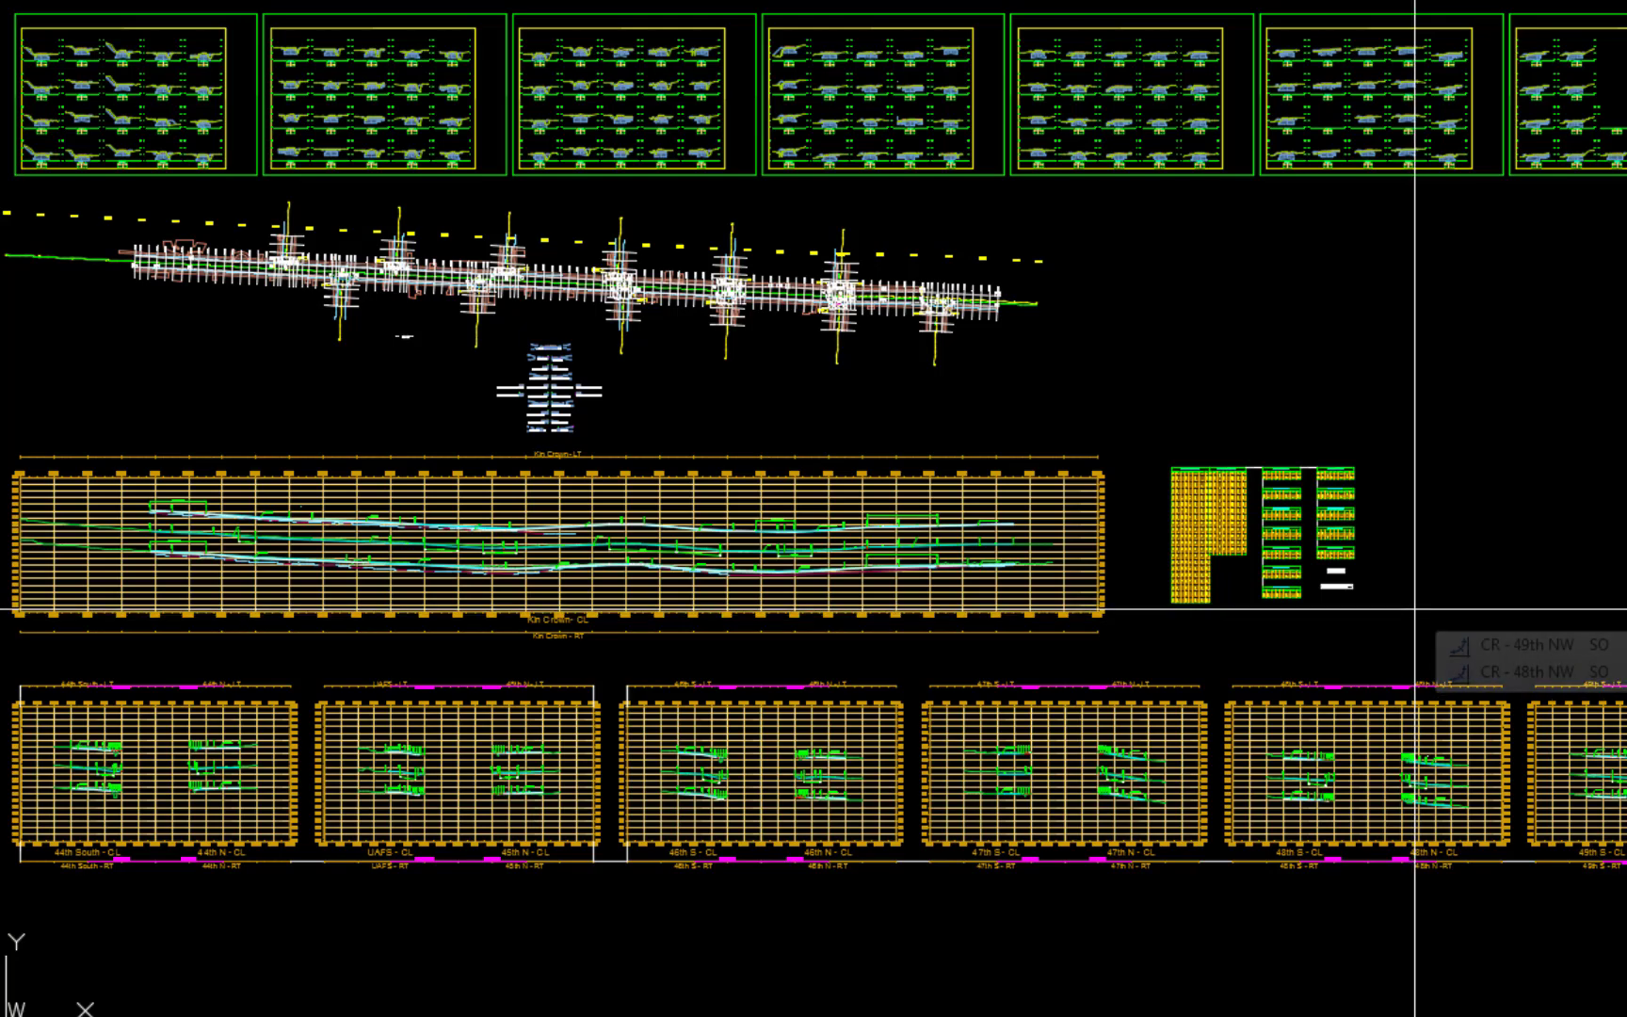
pyautogui.click(1419, 614)
pyautogui.scroll(-2, 480, 395)
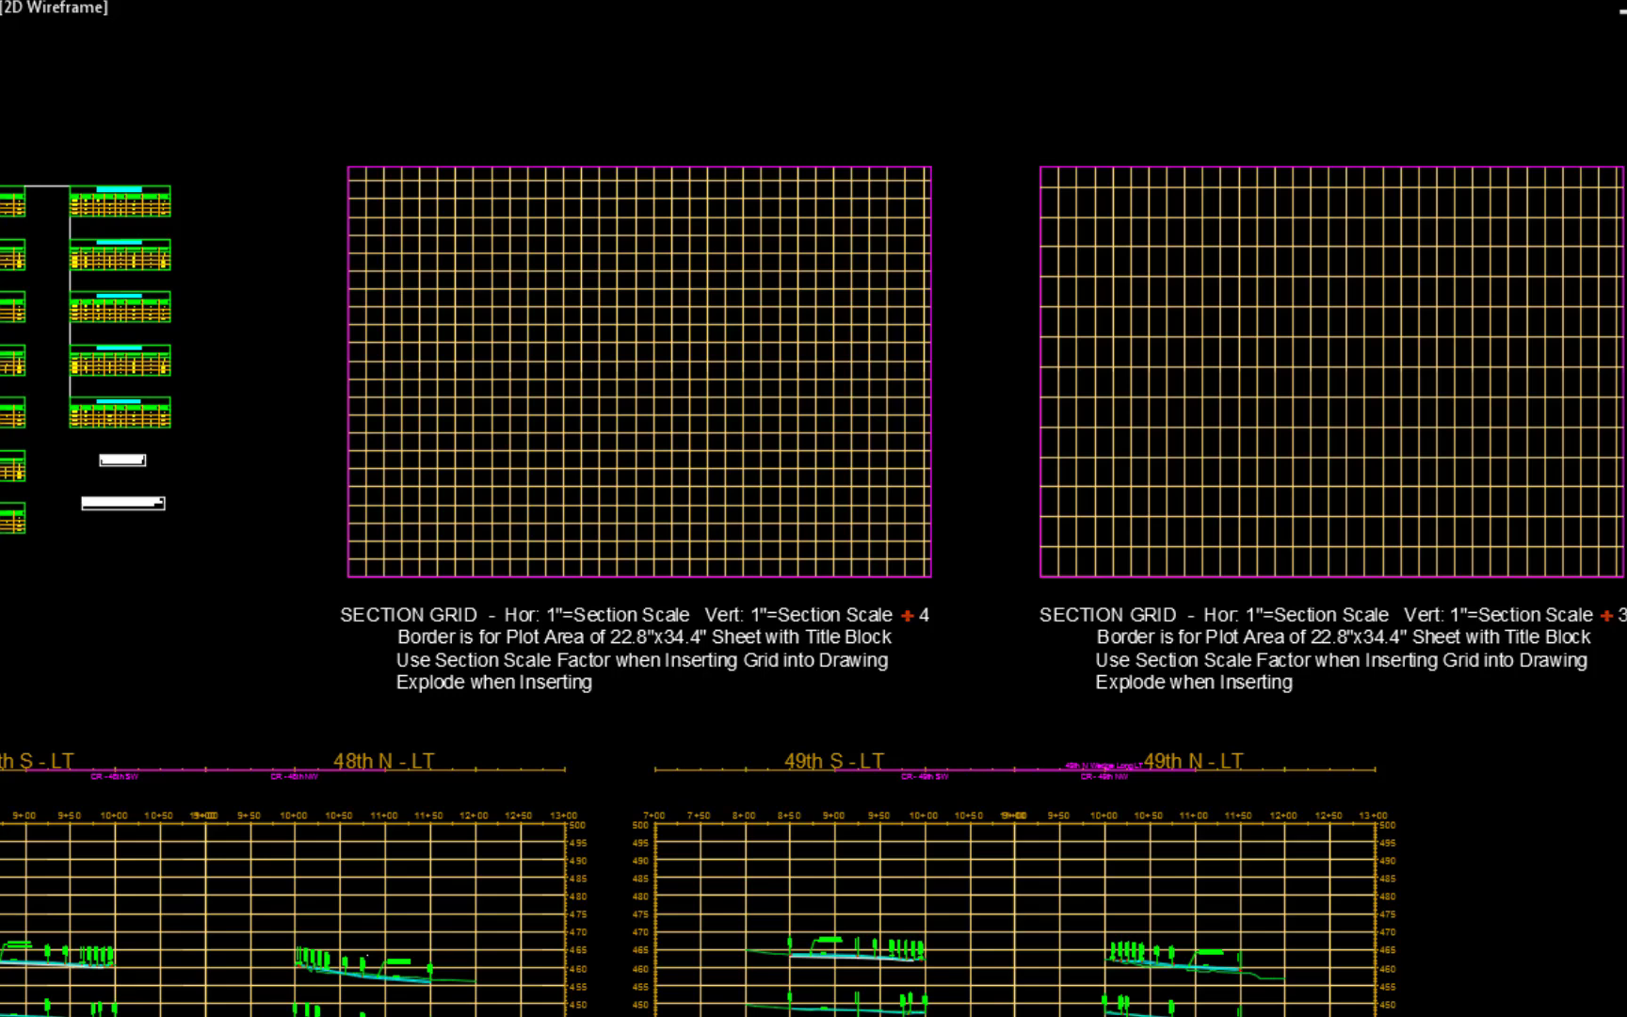
# Step: Copy the denser section grid, based at its lower-left inner grid intersection, onto each of the seven section sheets above the alignment plan
pyautogui.write('co')
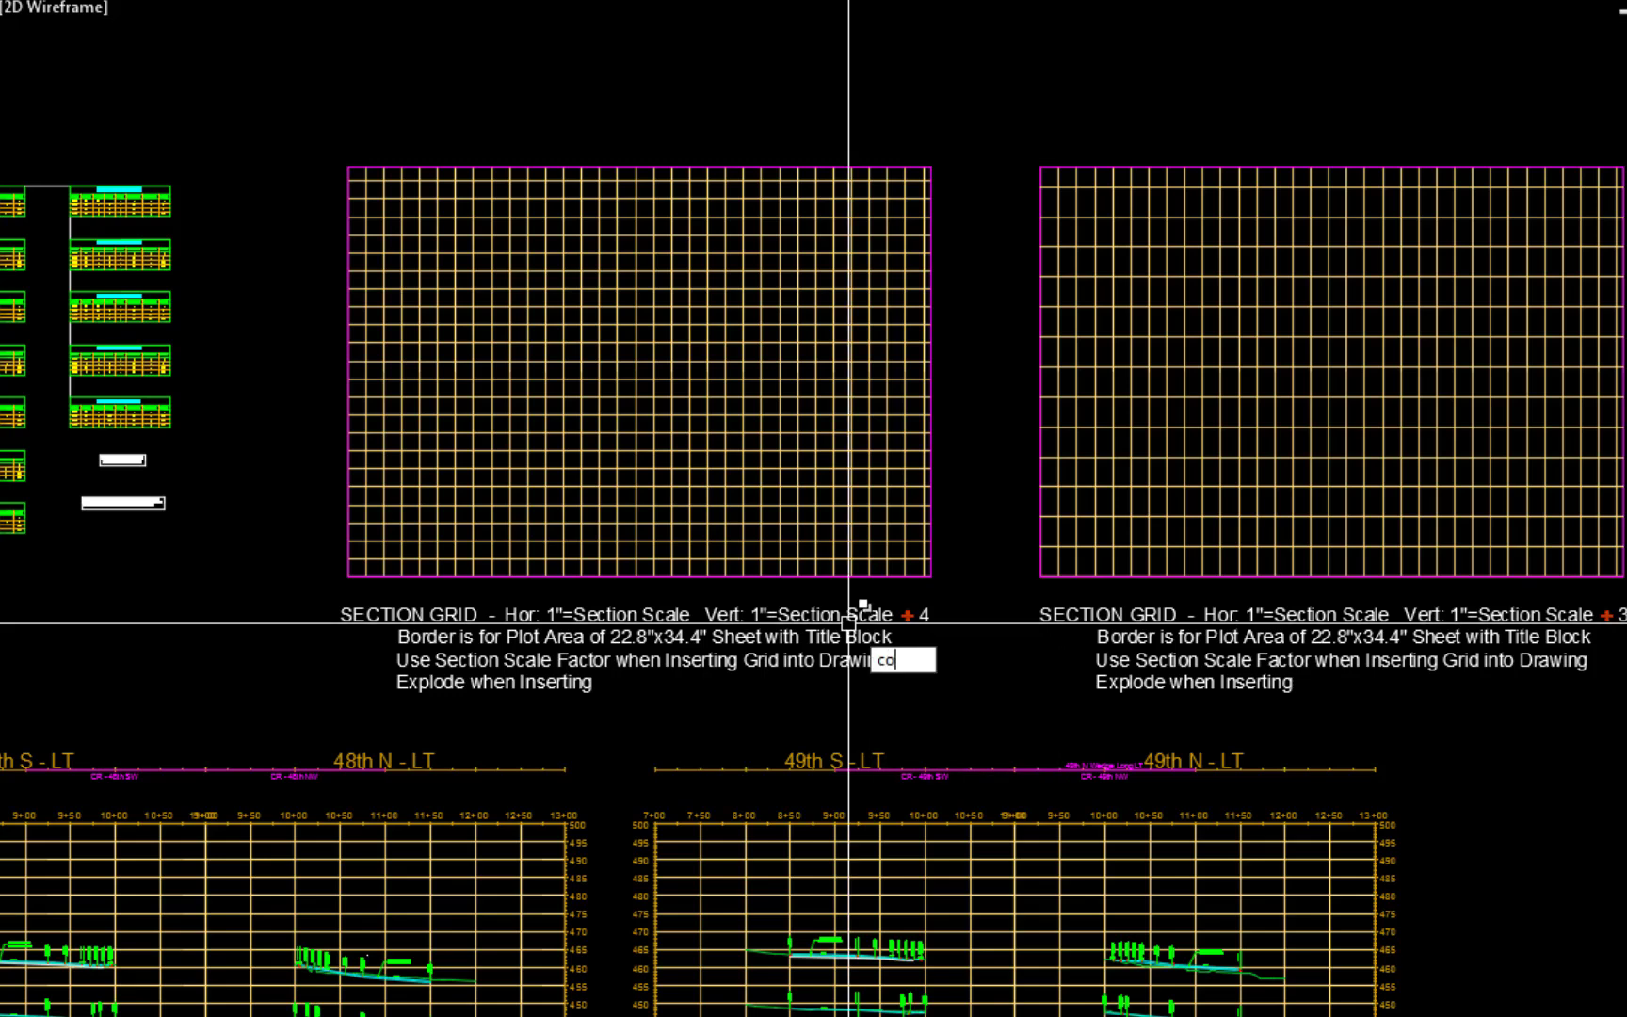
pyautogui.press('Return')
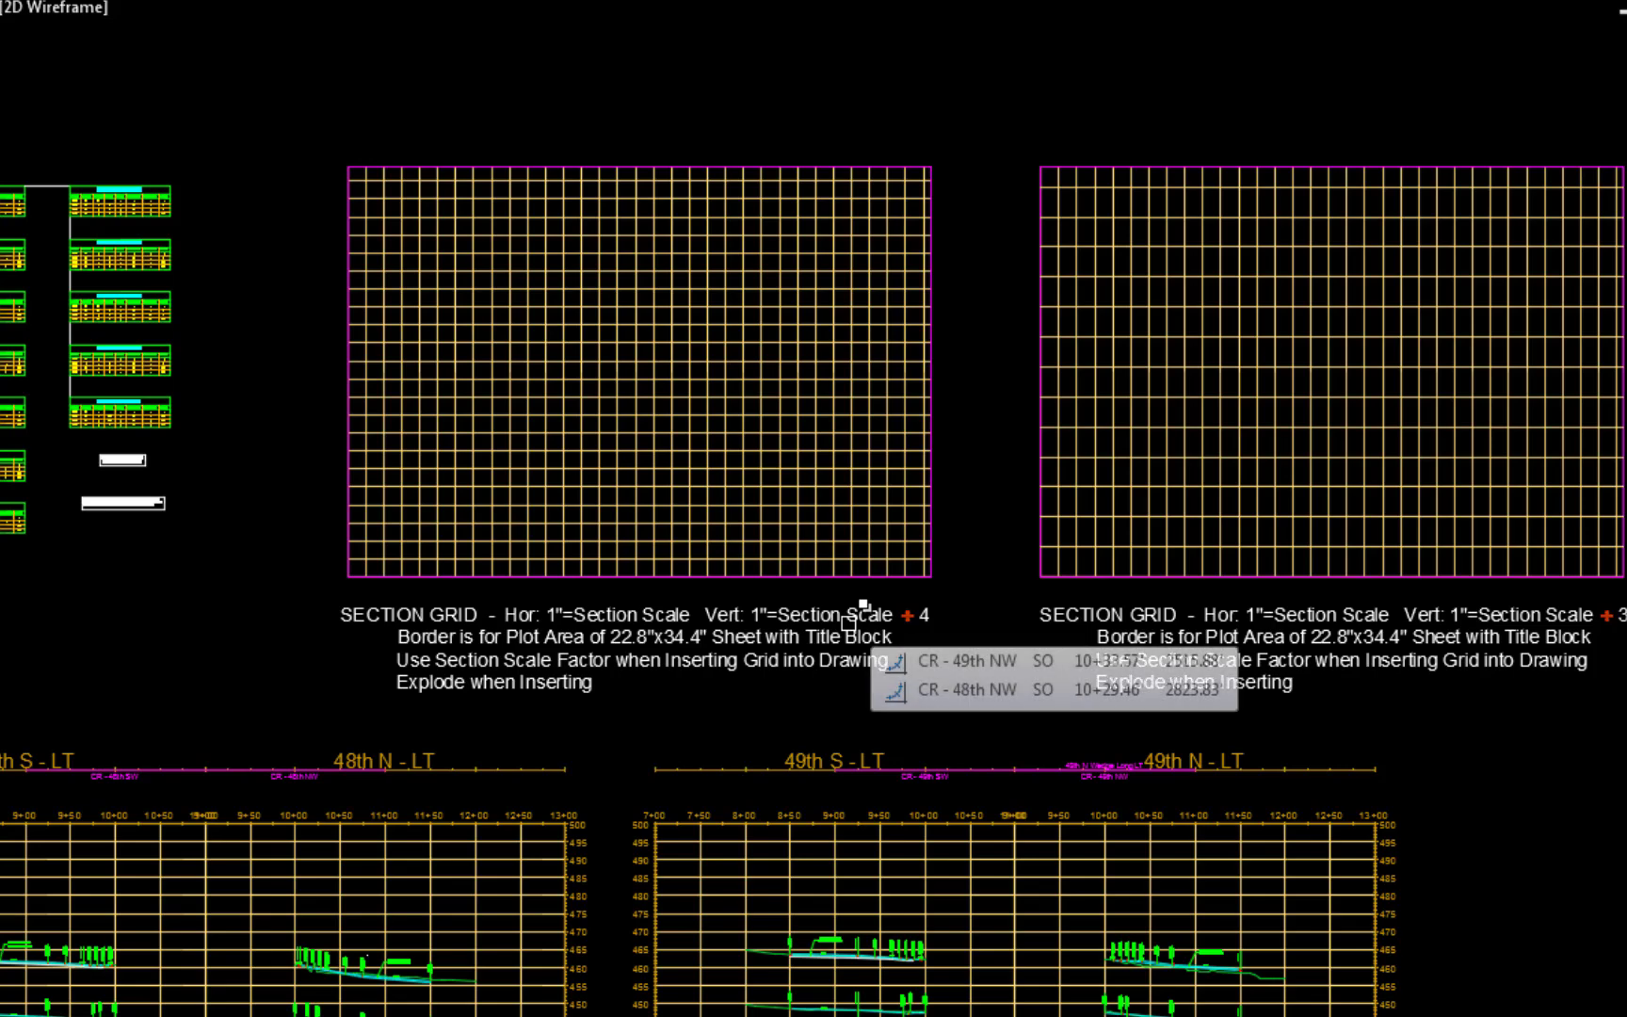
pyautogui.click(665, 358)
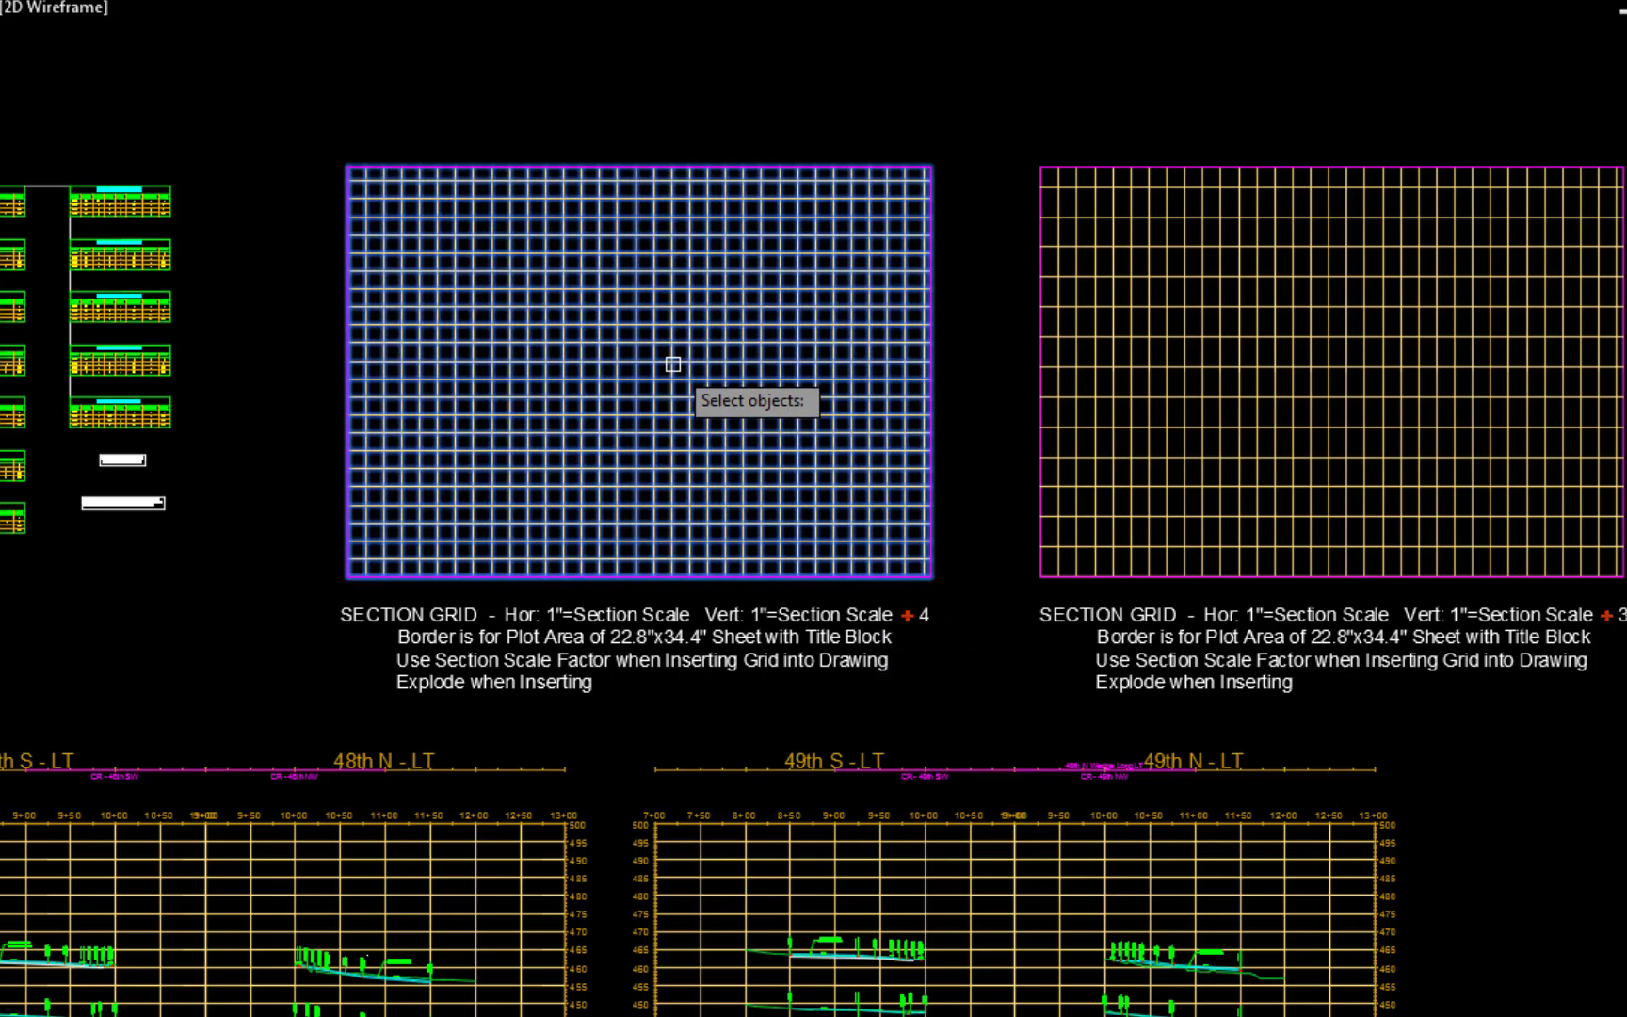
pyautogui.press('Return')
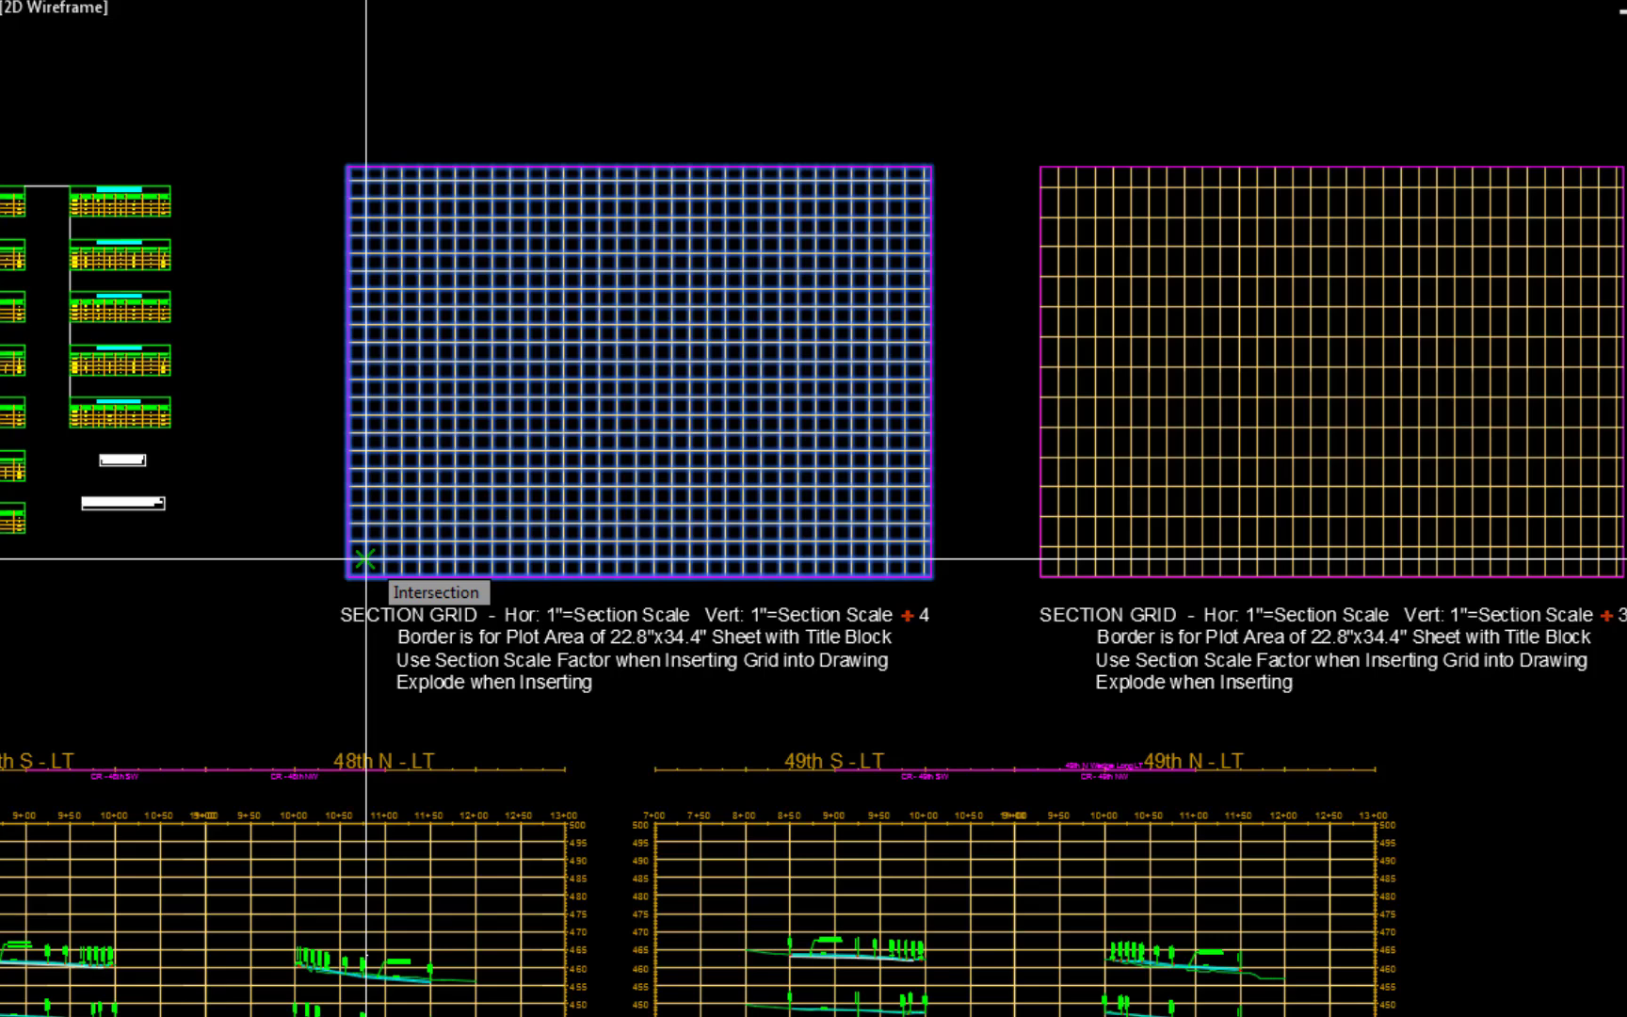
pyautogui.click(366, 559)
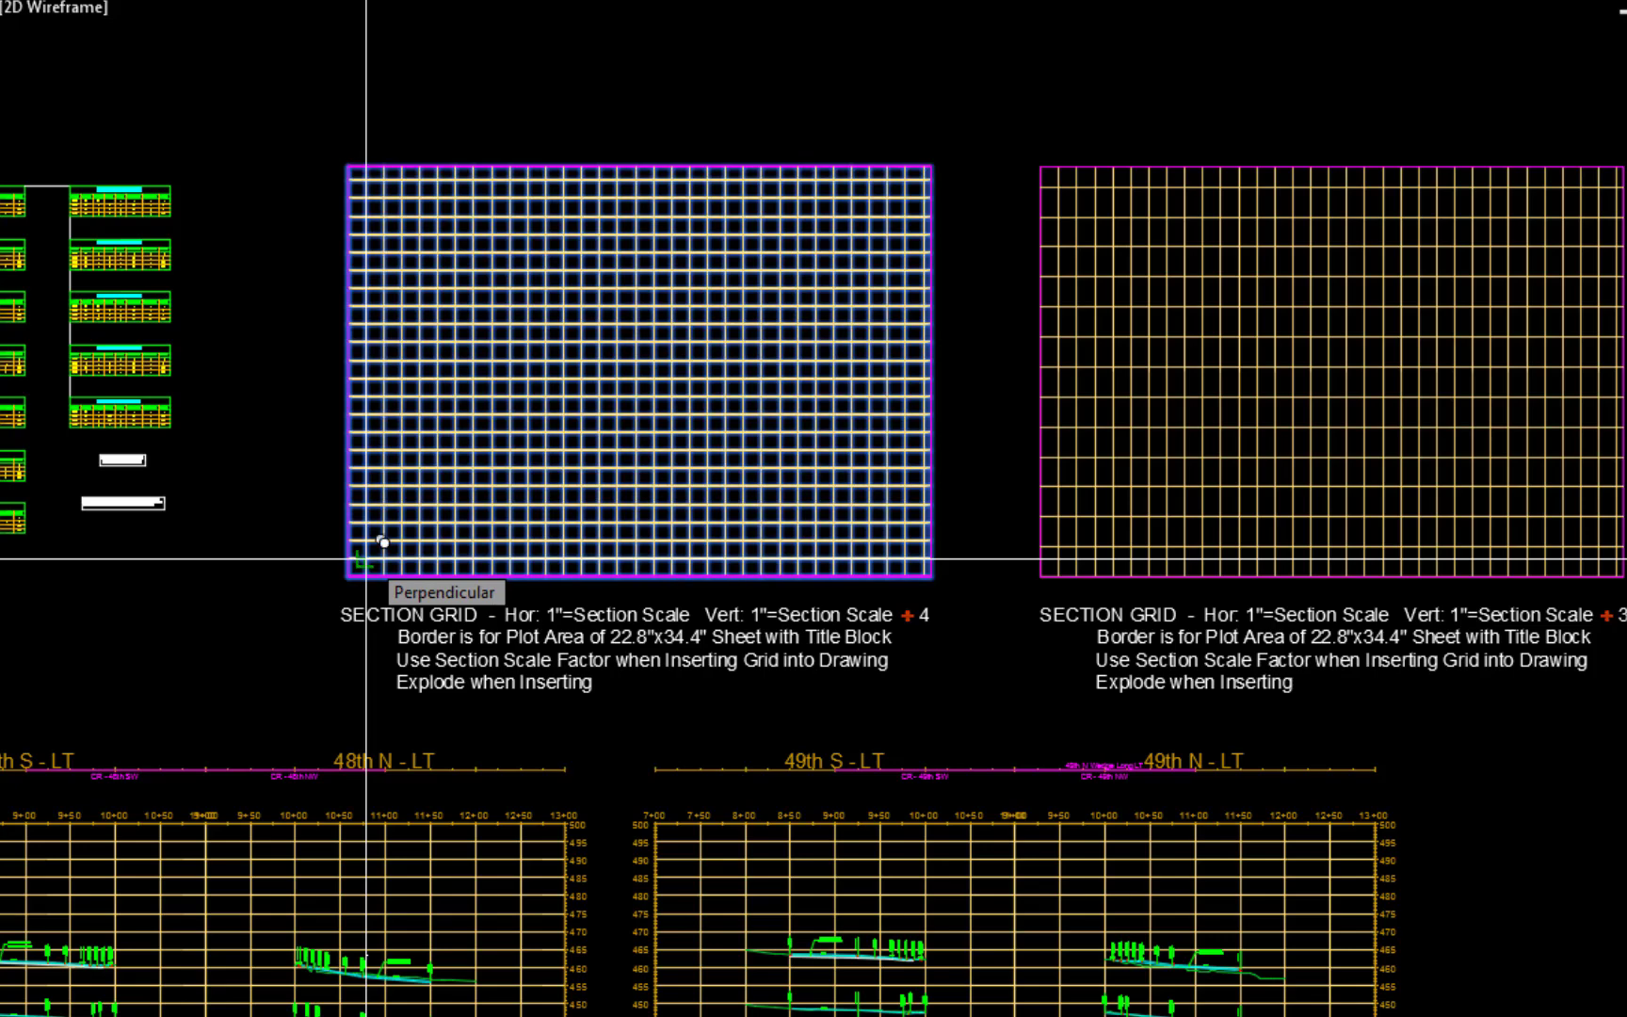
pyautogui.scroll(-5, 366, 559)
pyautogui.moveTo(367, 559); pyautogui.dragTo(1282, 657, button='middle')
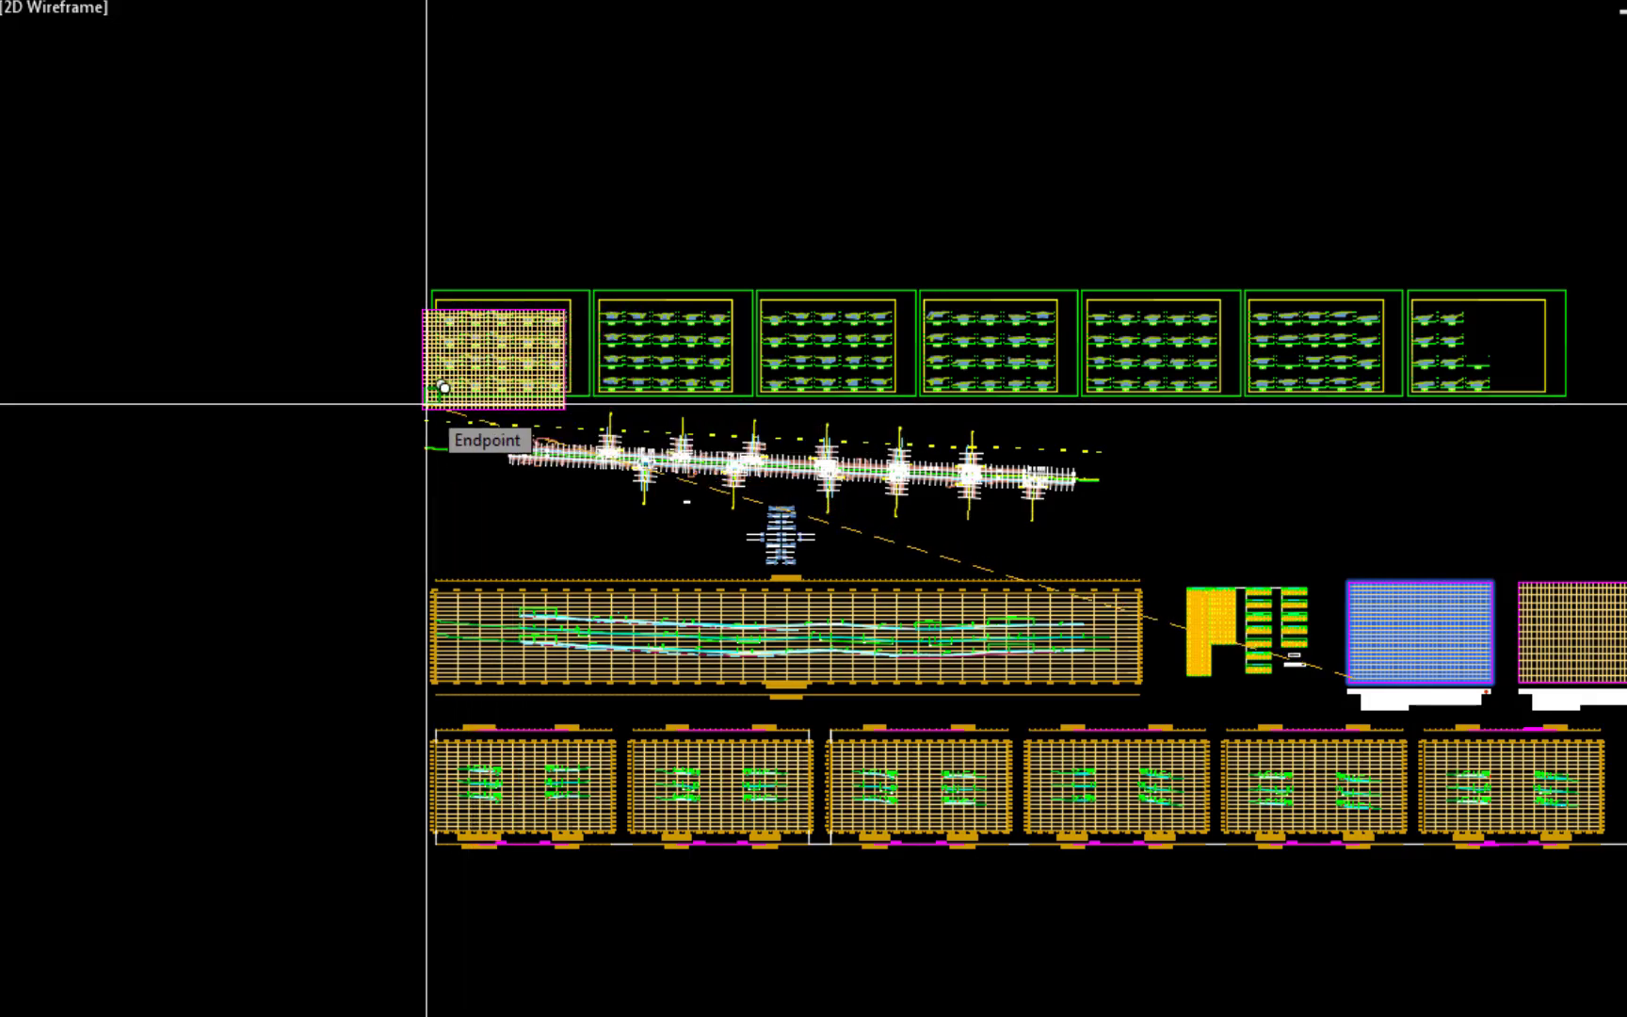
pyautogui.scroll(2, 438, 401)
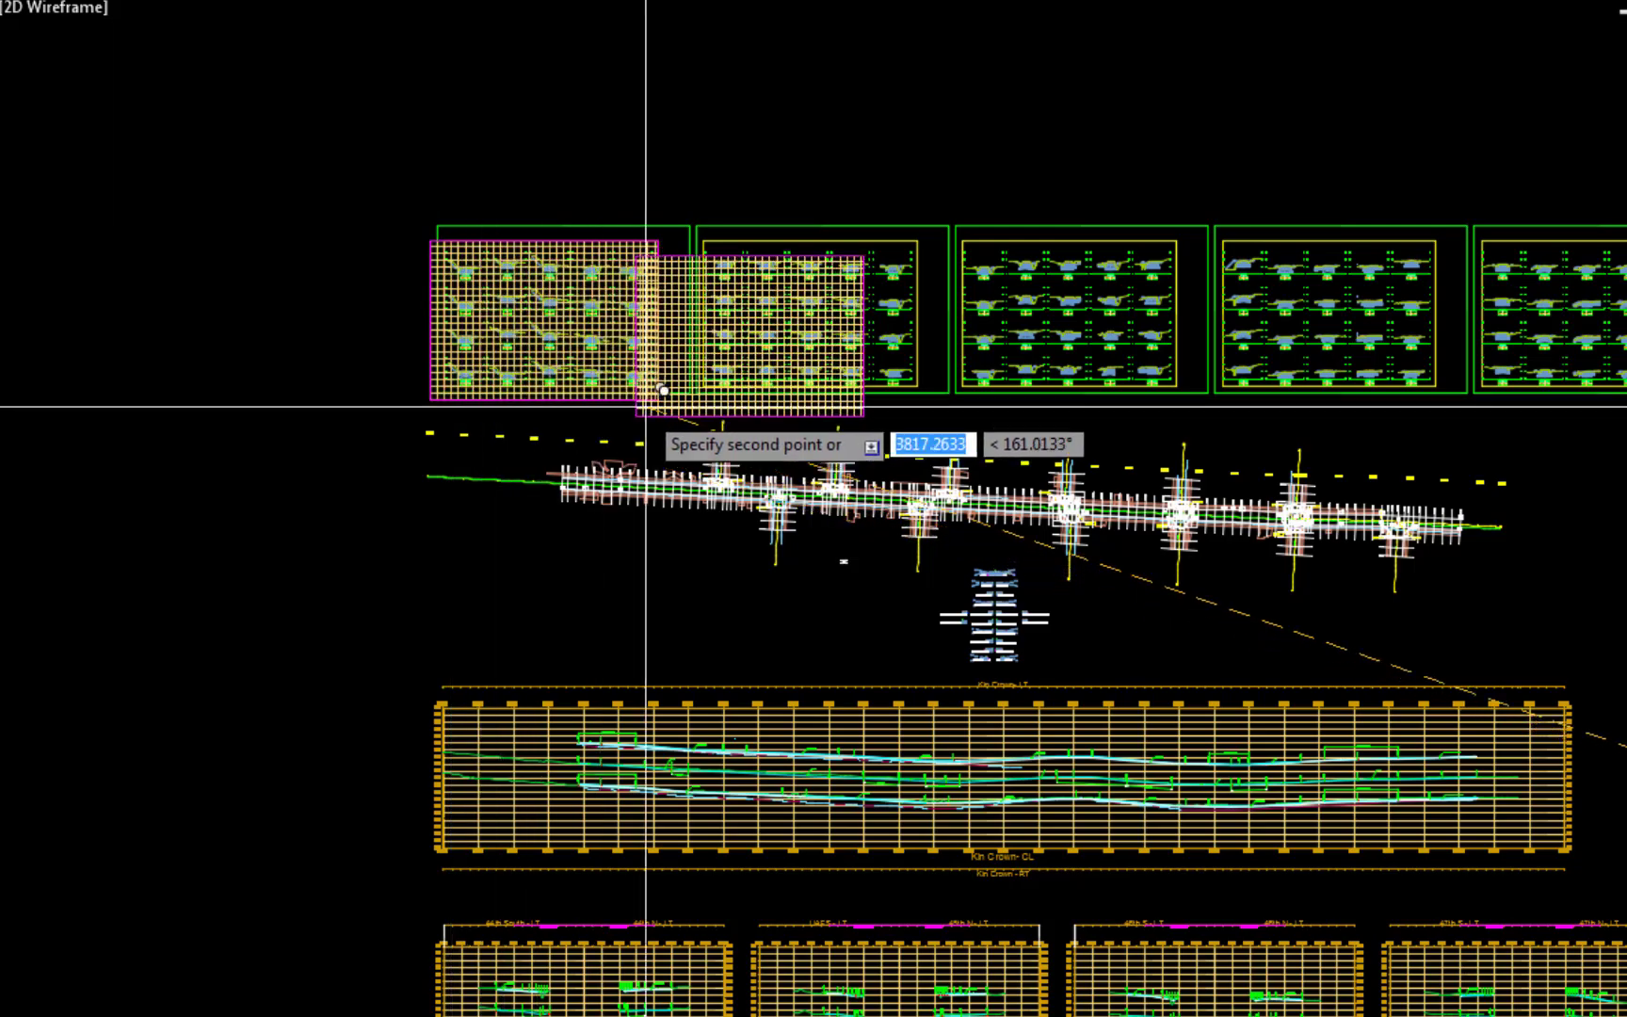
pyautogui.click(695, 392)
pyautogui.click(954, 393)
pyautogui.click(1215, 392)
pyautogui.click(1474, 393)
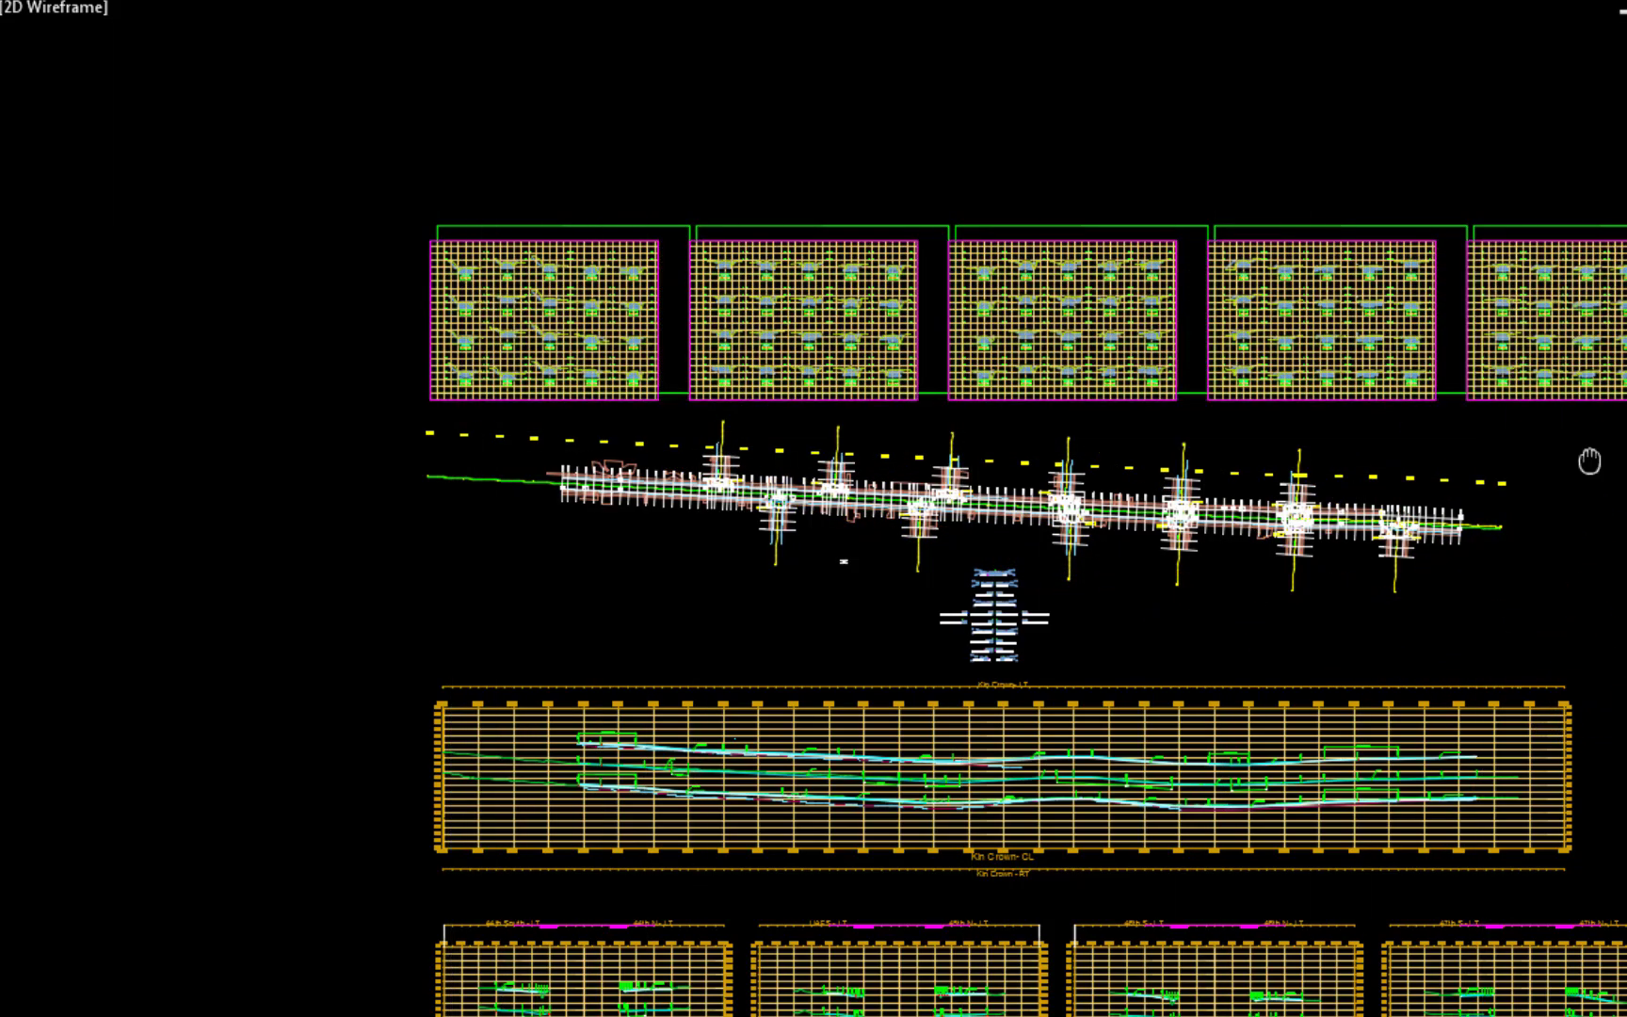
pyautogui.moveTo(1587, 462); pyautogui.dragTo(536, 413, button='middle')
pyautogui.click(680, 344)
pyautogui.click(937, 347)
pyautogui.press('Return')
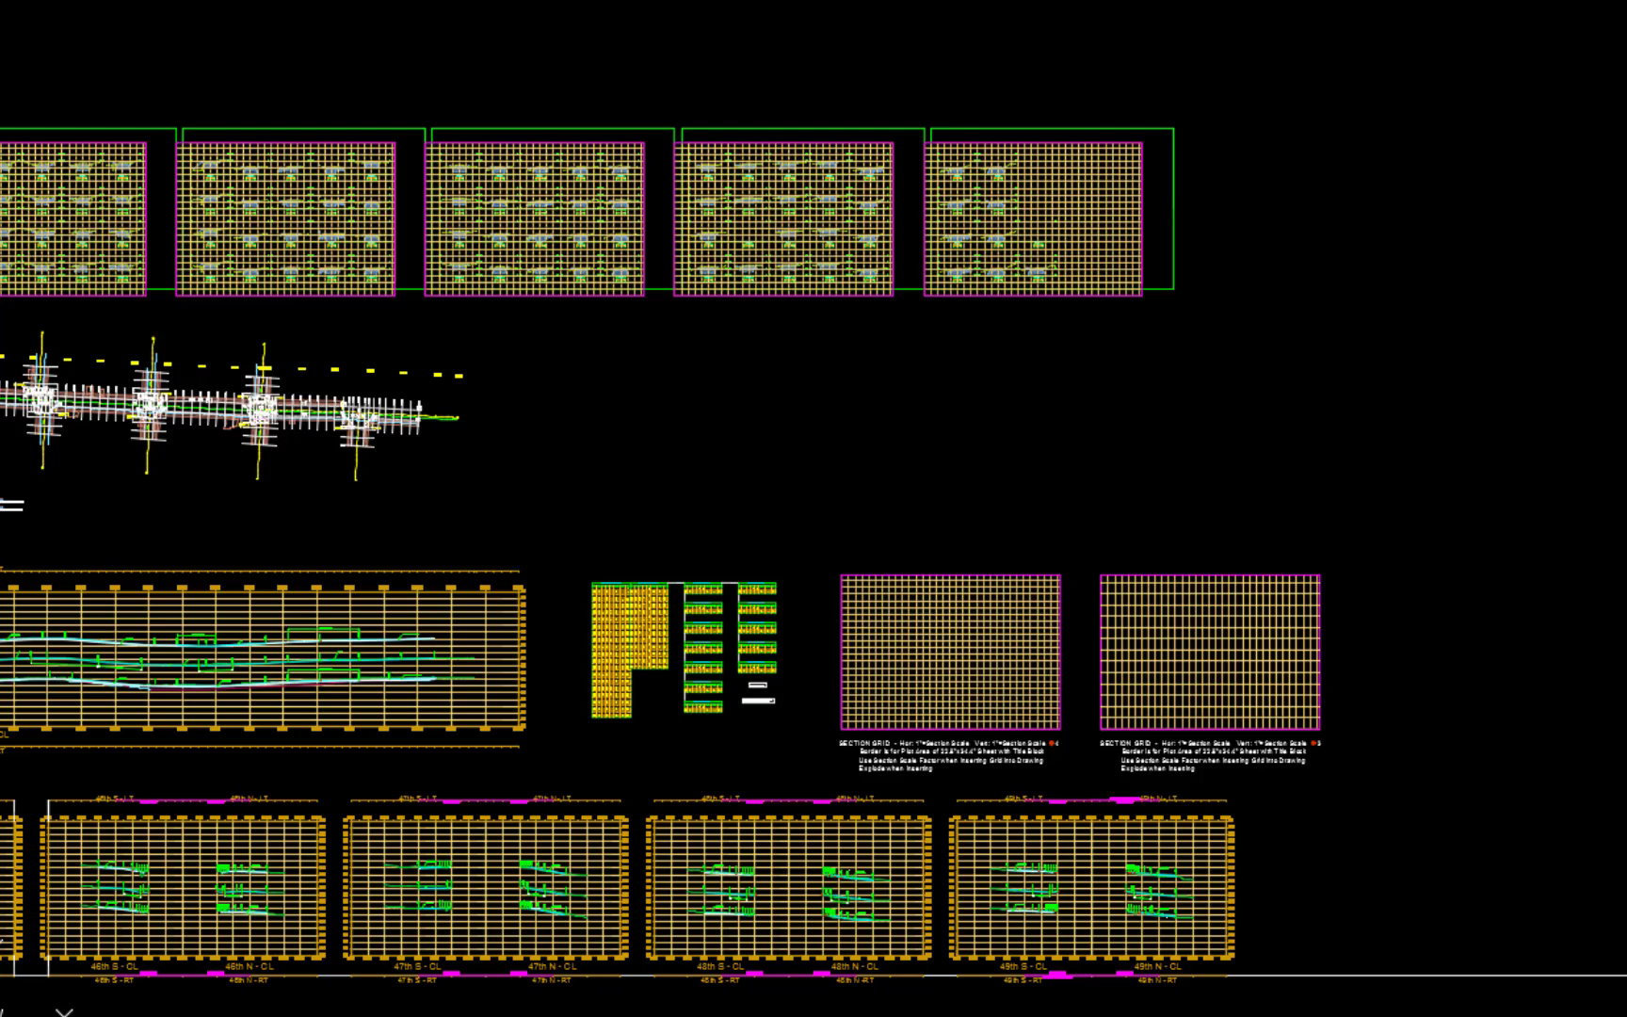
# Step: Erase the green sheet frames around all the section sheets in the upper row
pyautogui.write('e')
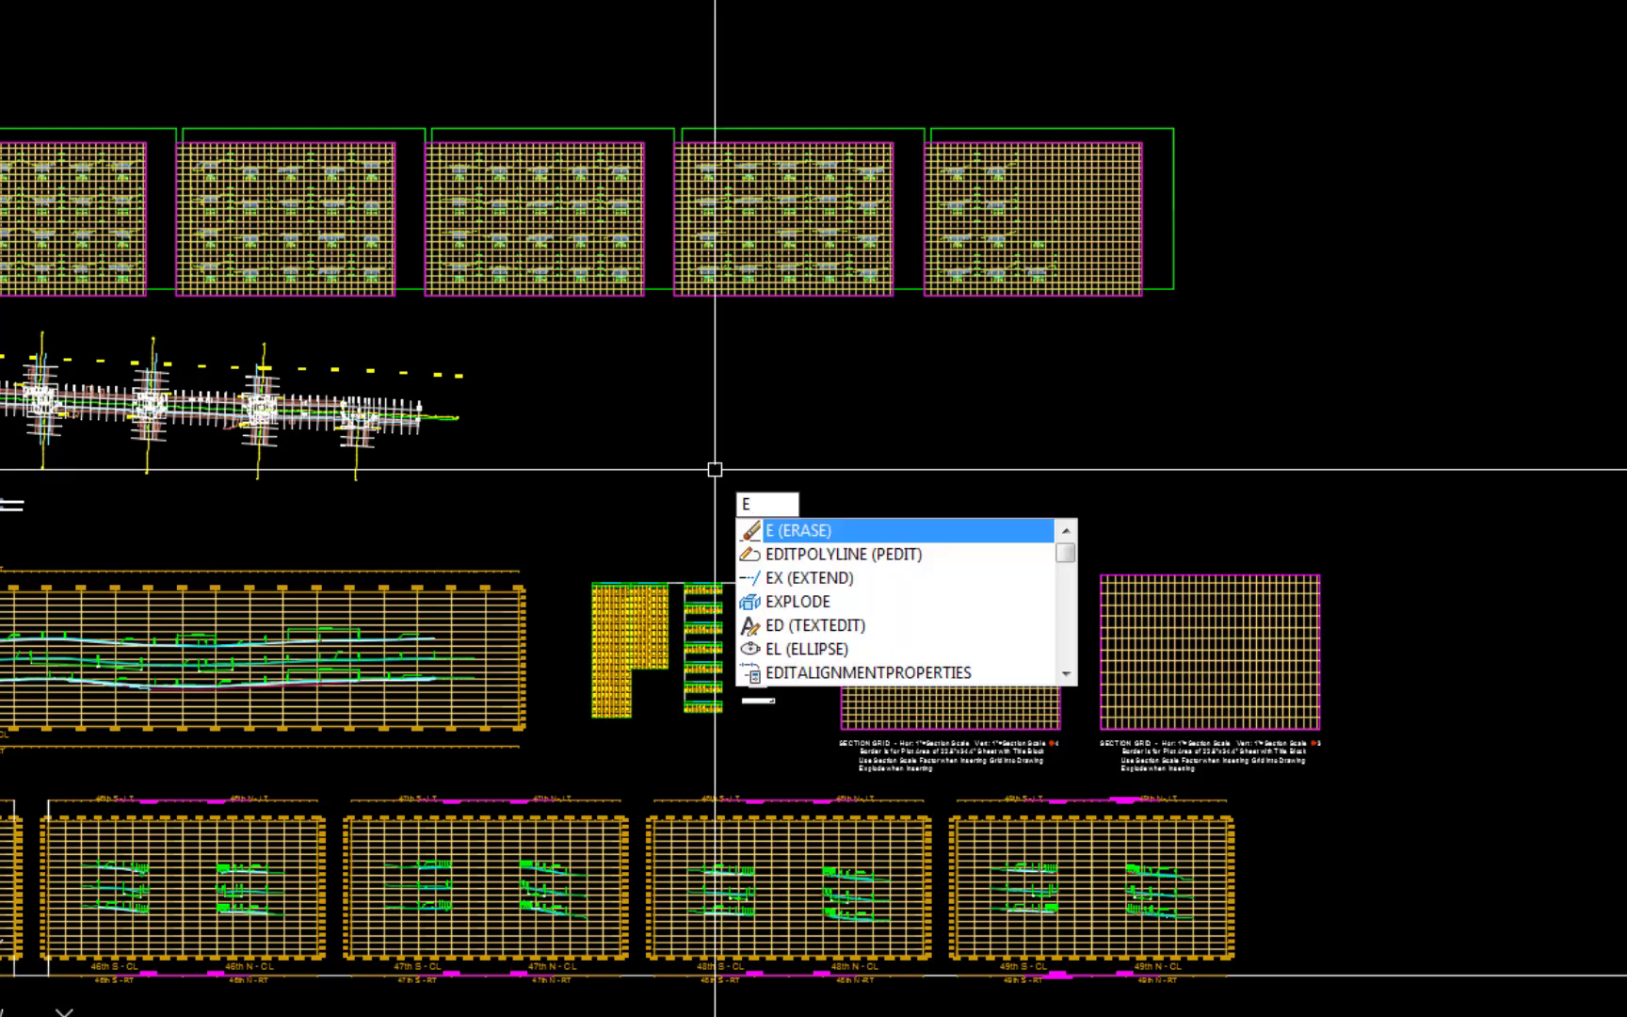
pyautogui.press('Return')
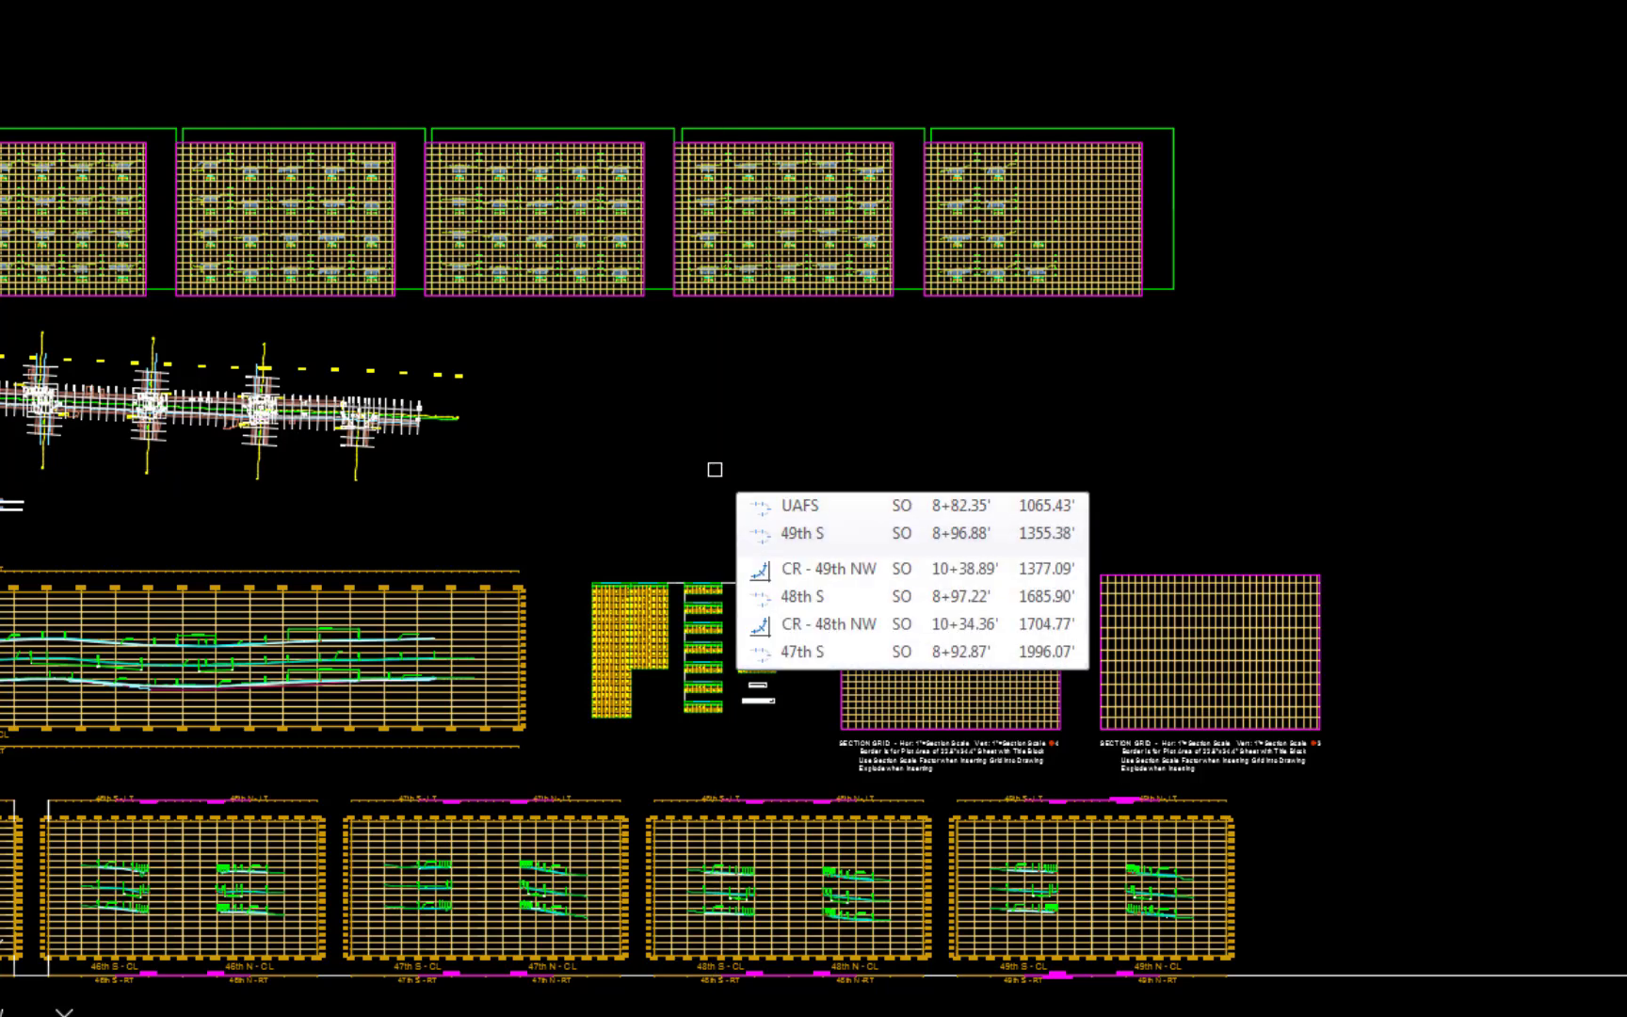
pyautogui.click(1258, 89)
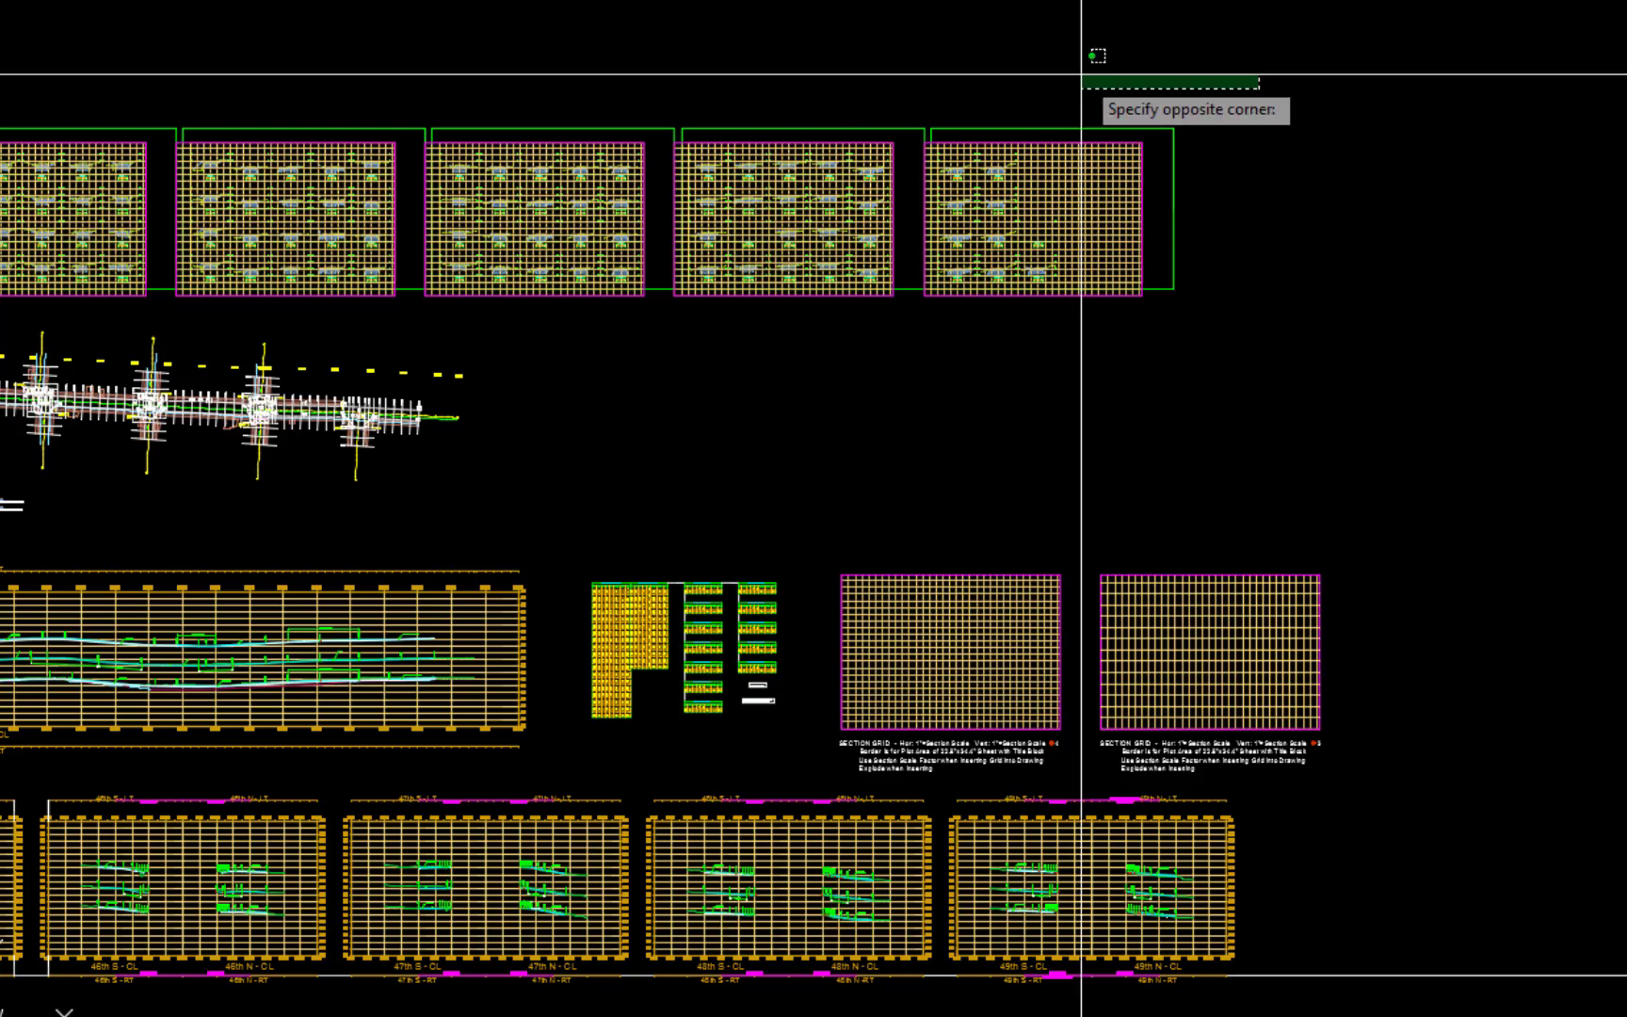
pyautogui.click(139, 131)
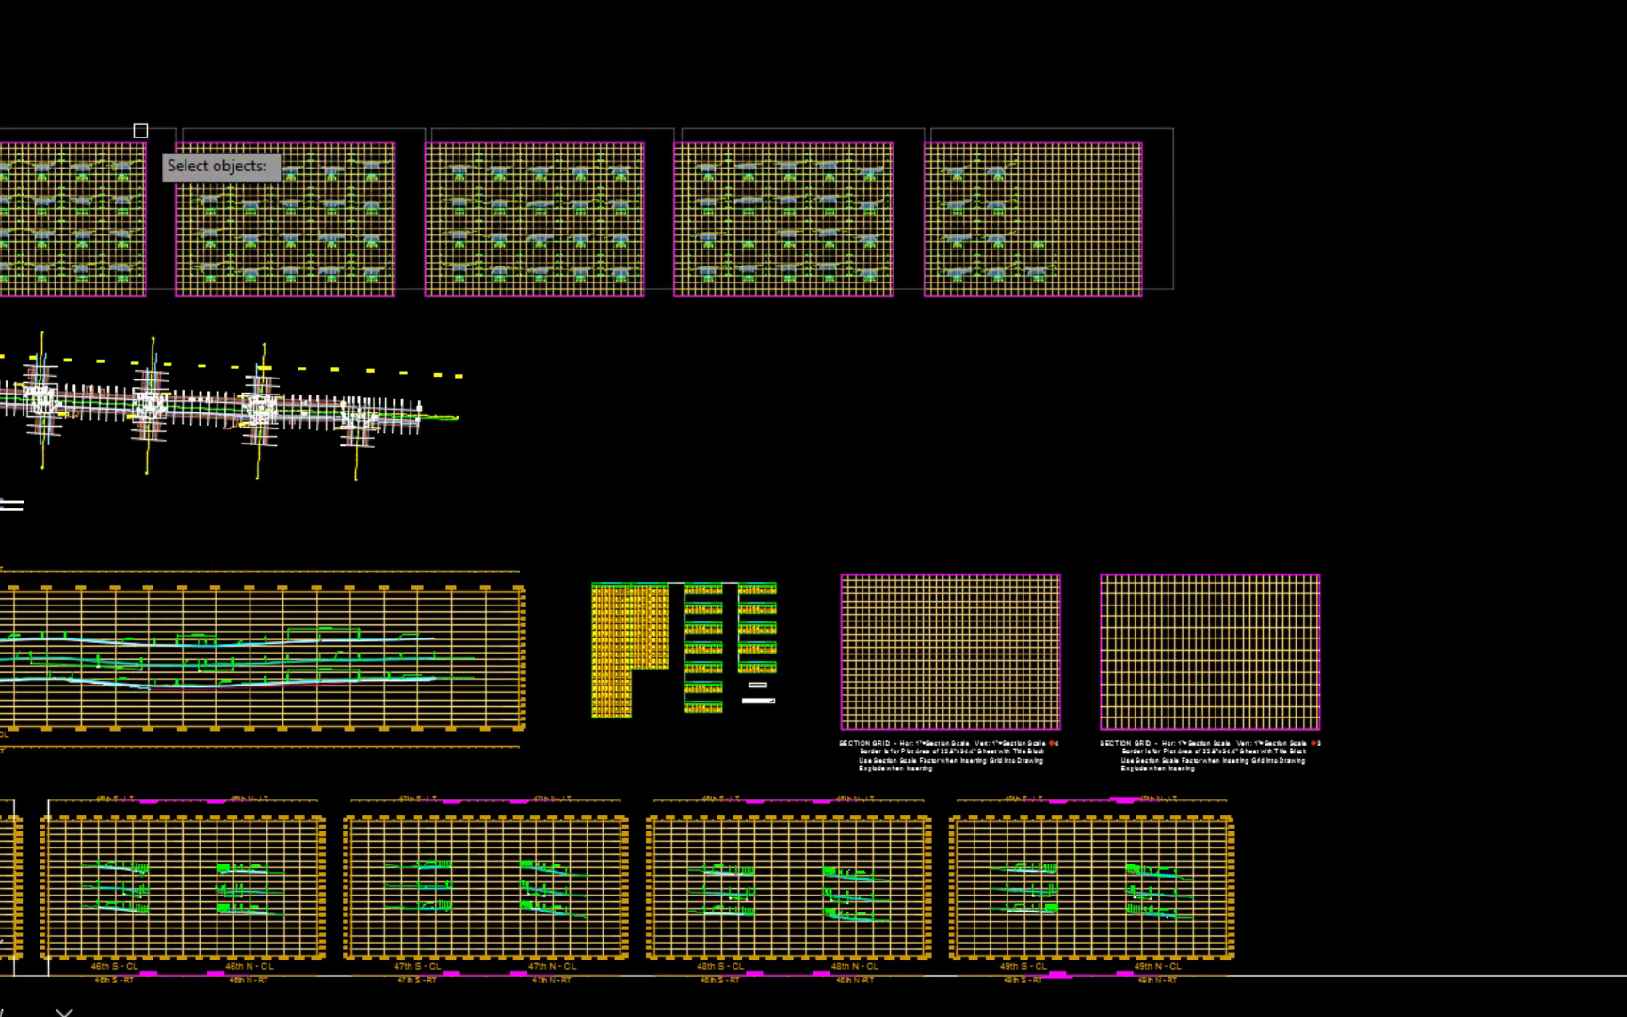
pyautogui.scroll(-2, 349, 151)
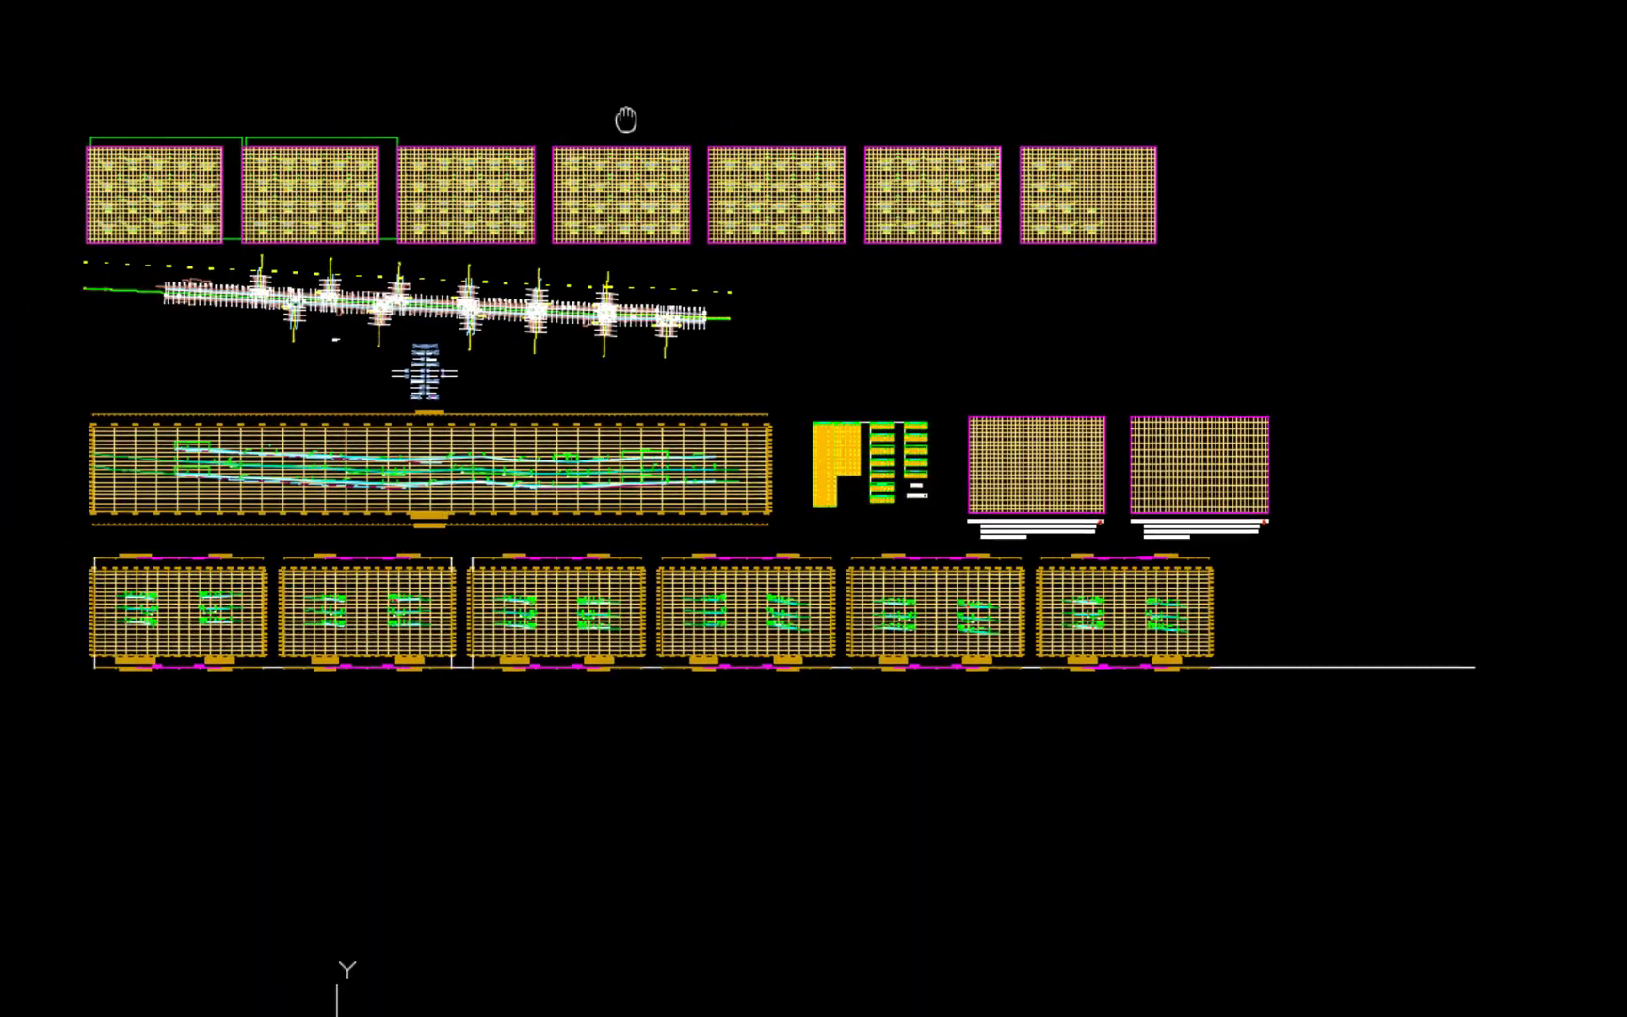
pyautogui.moveTo(409, 120); pyautogui.dragTo(820, 175, button='middle')
pyautogui.click(852, 172)
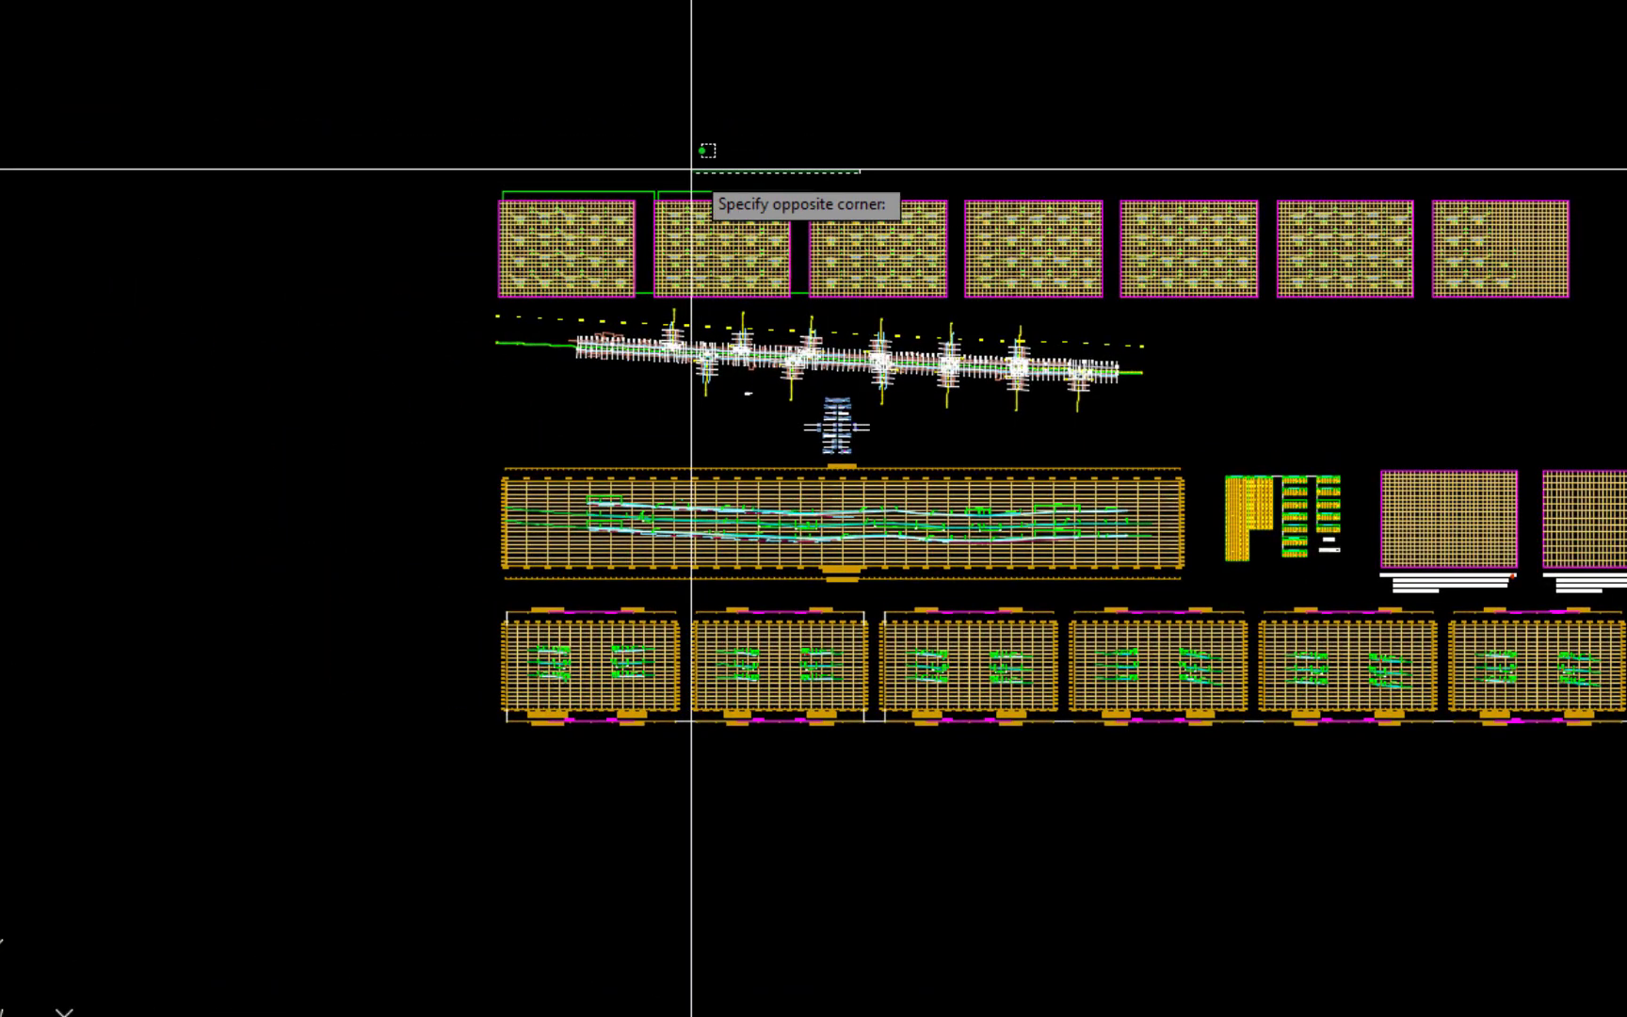
pyautogui.click(499, 190)
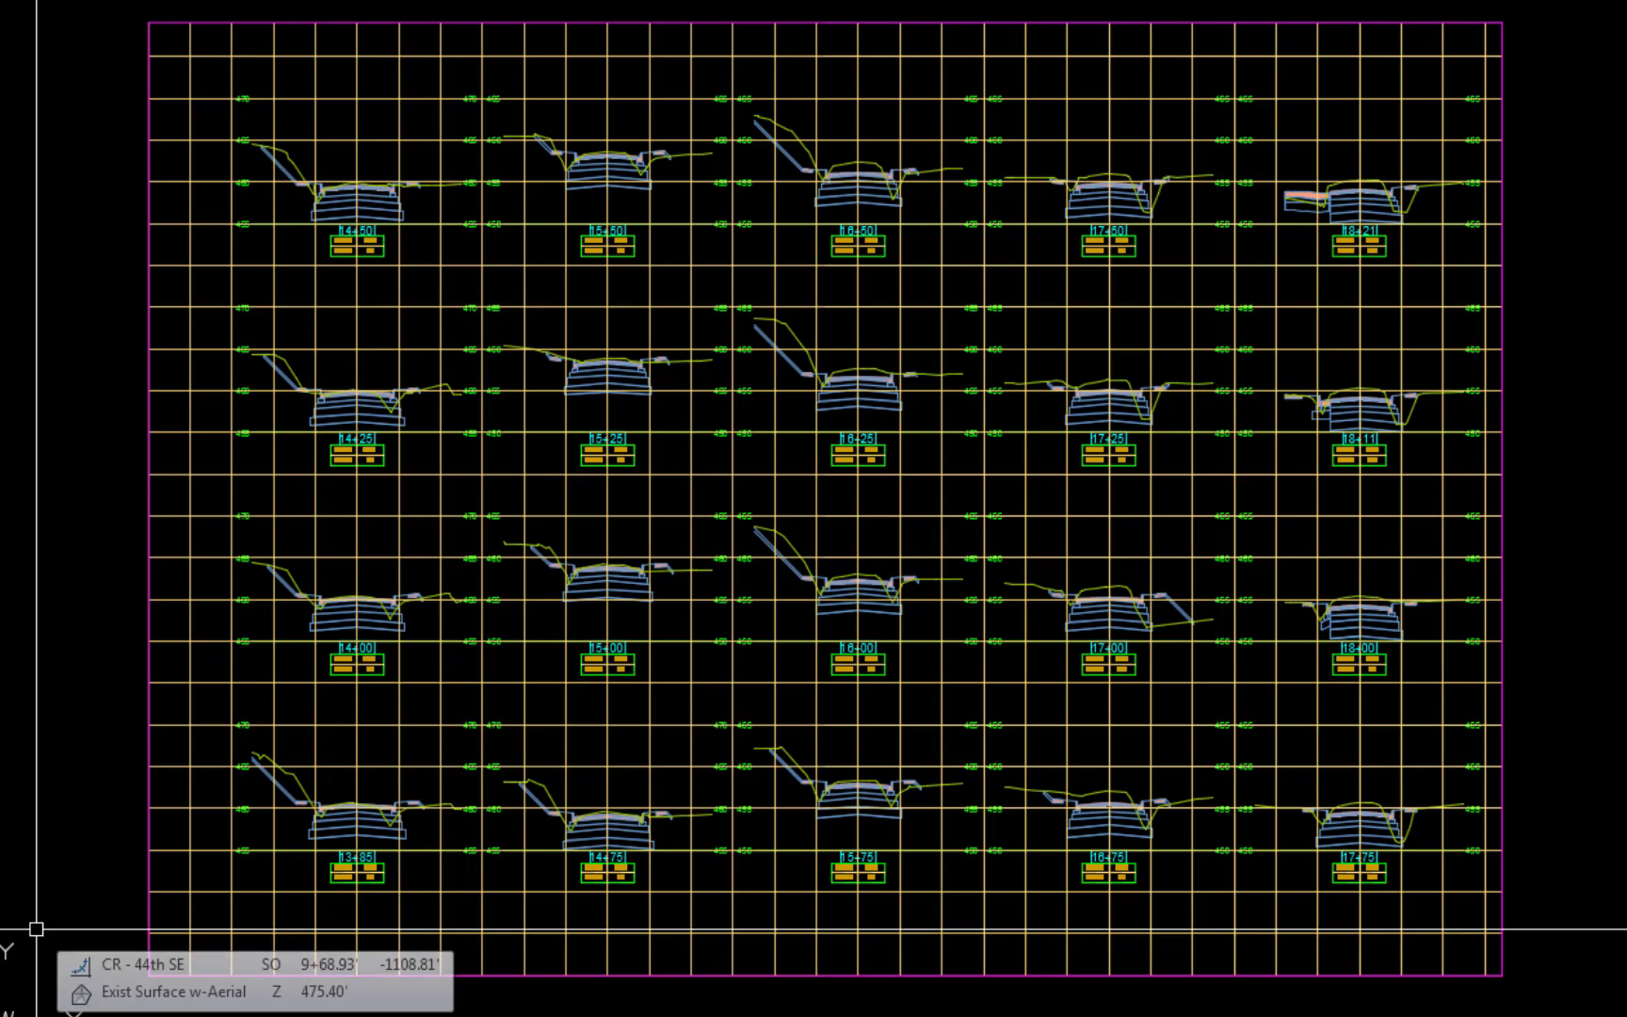
# Step: Draw a vertical centerline polyline 456 long through the 14+50 section column, from the grid's upper border perpendicular to its lower border
pyautogui.write('PL')
pyautogui.press('Return')
pyautogui.press('Escape')
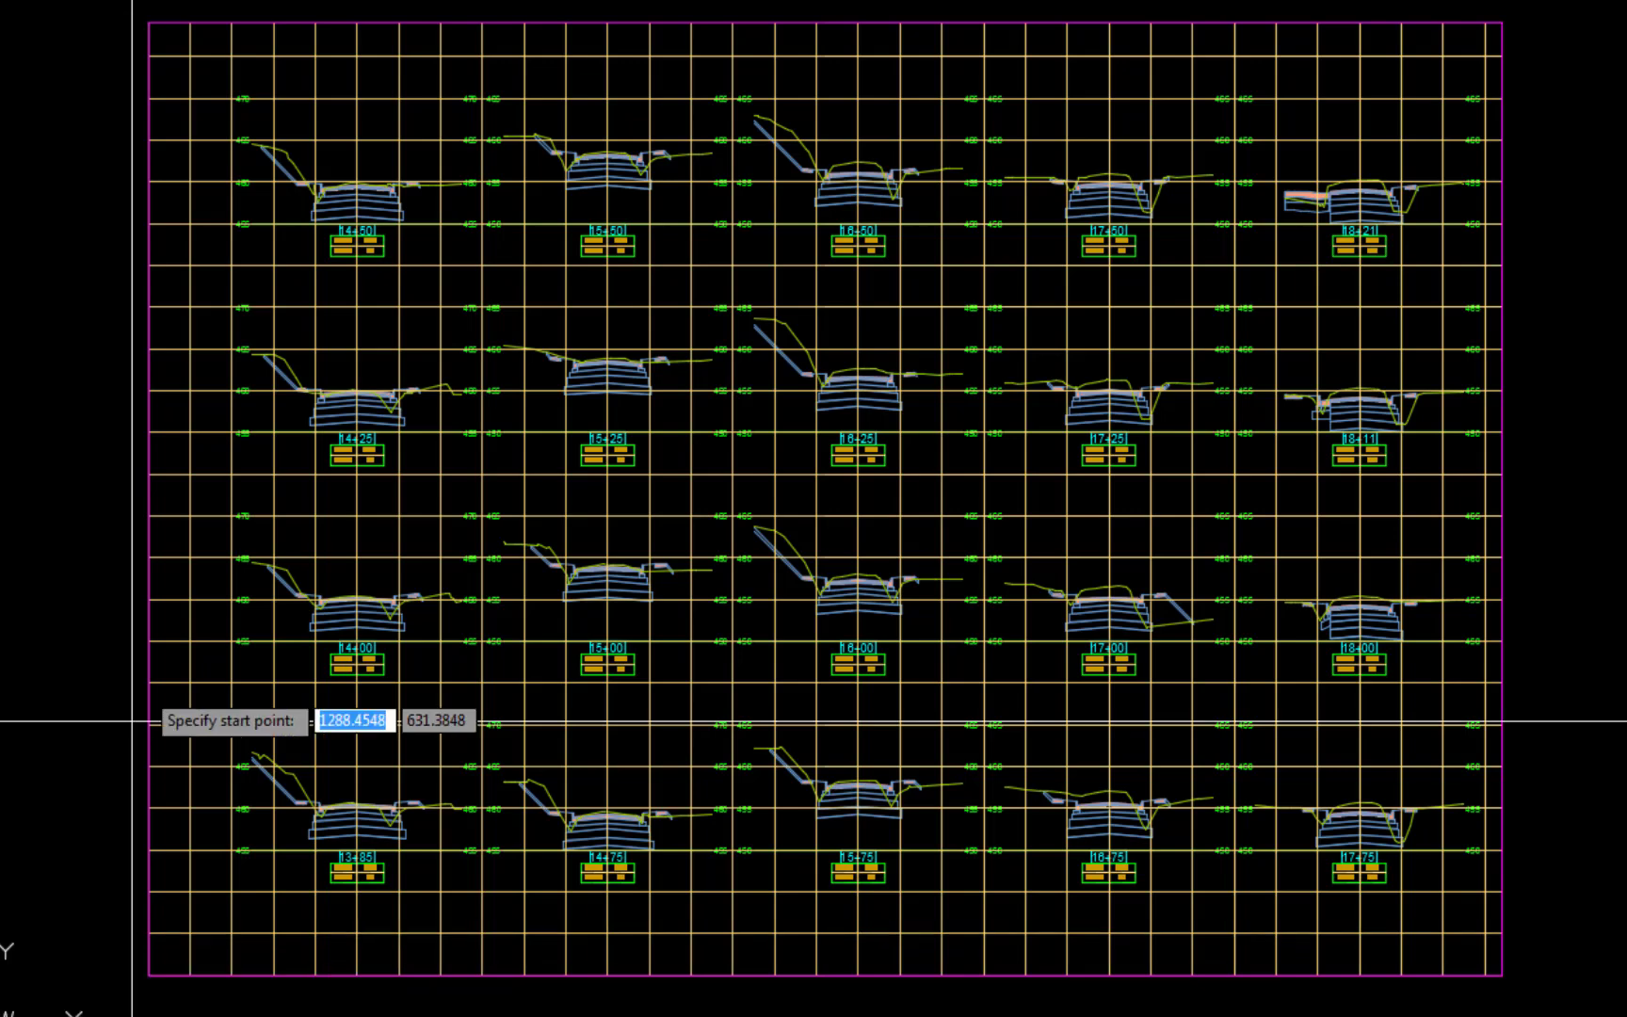
pyautogui.click(357, 22)
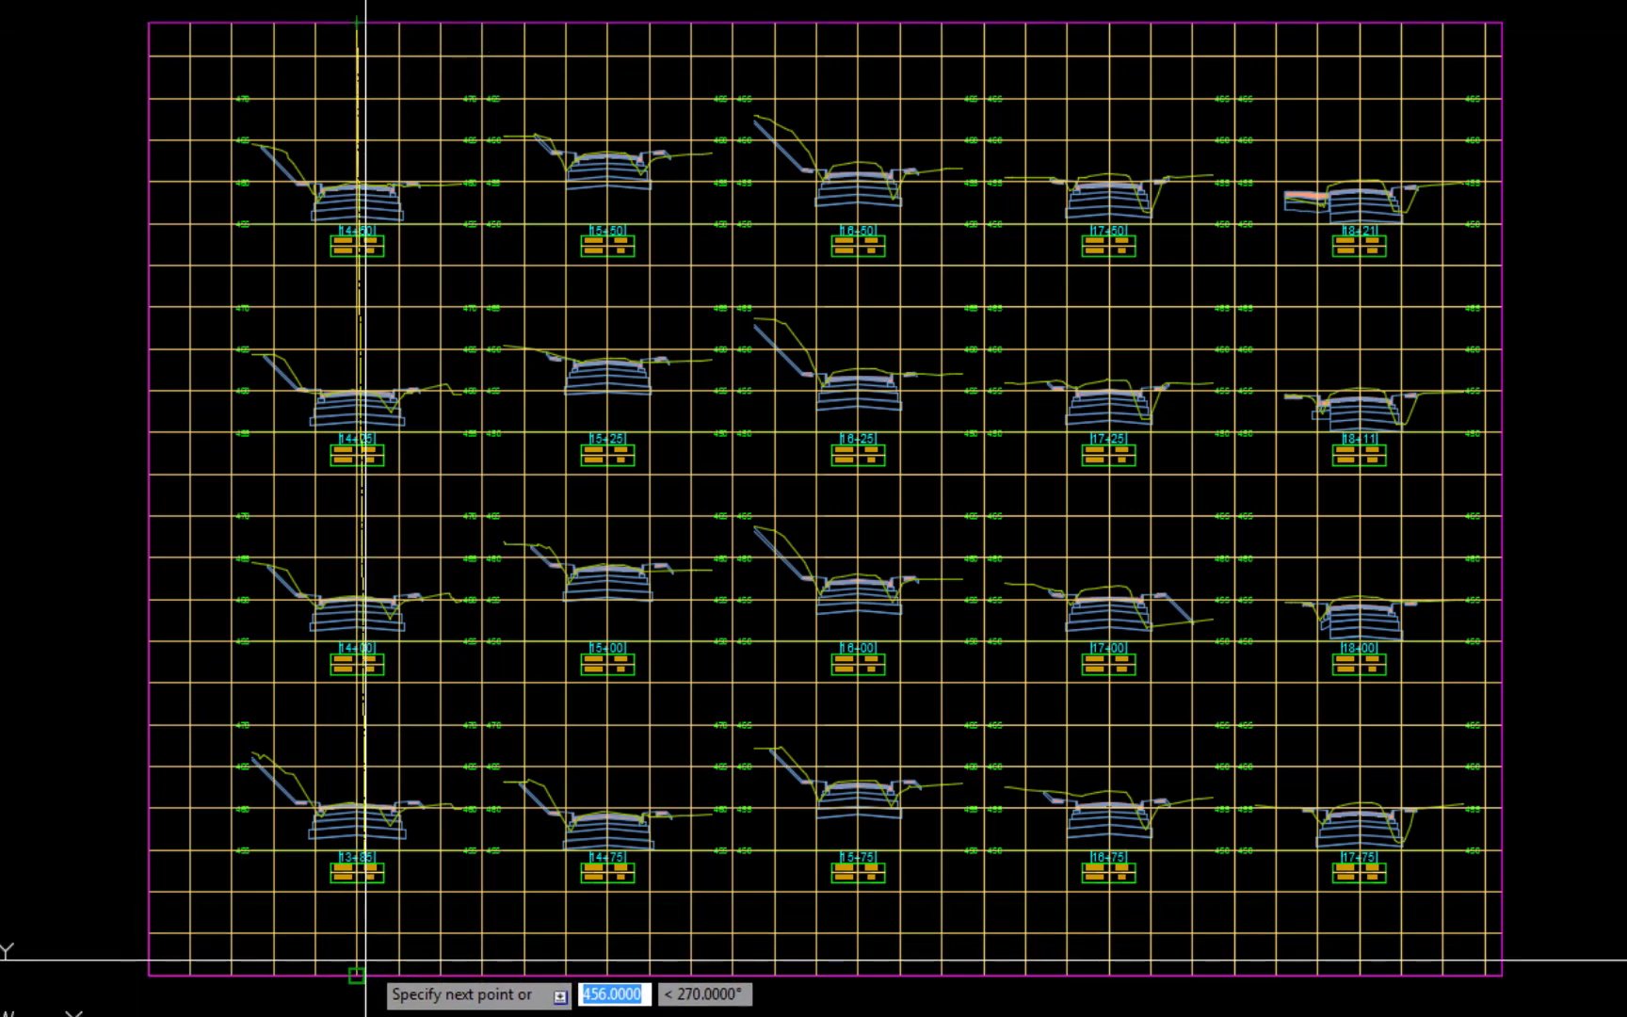
pyautogui.click(362, 964)
pyautogui.press('Return')
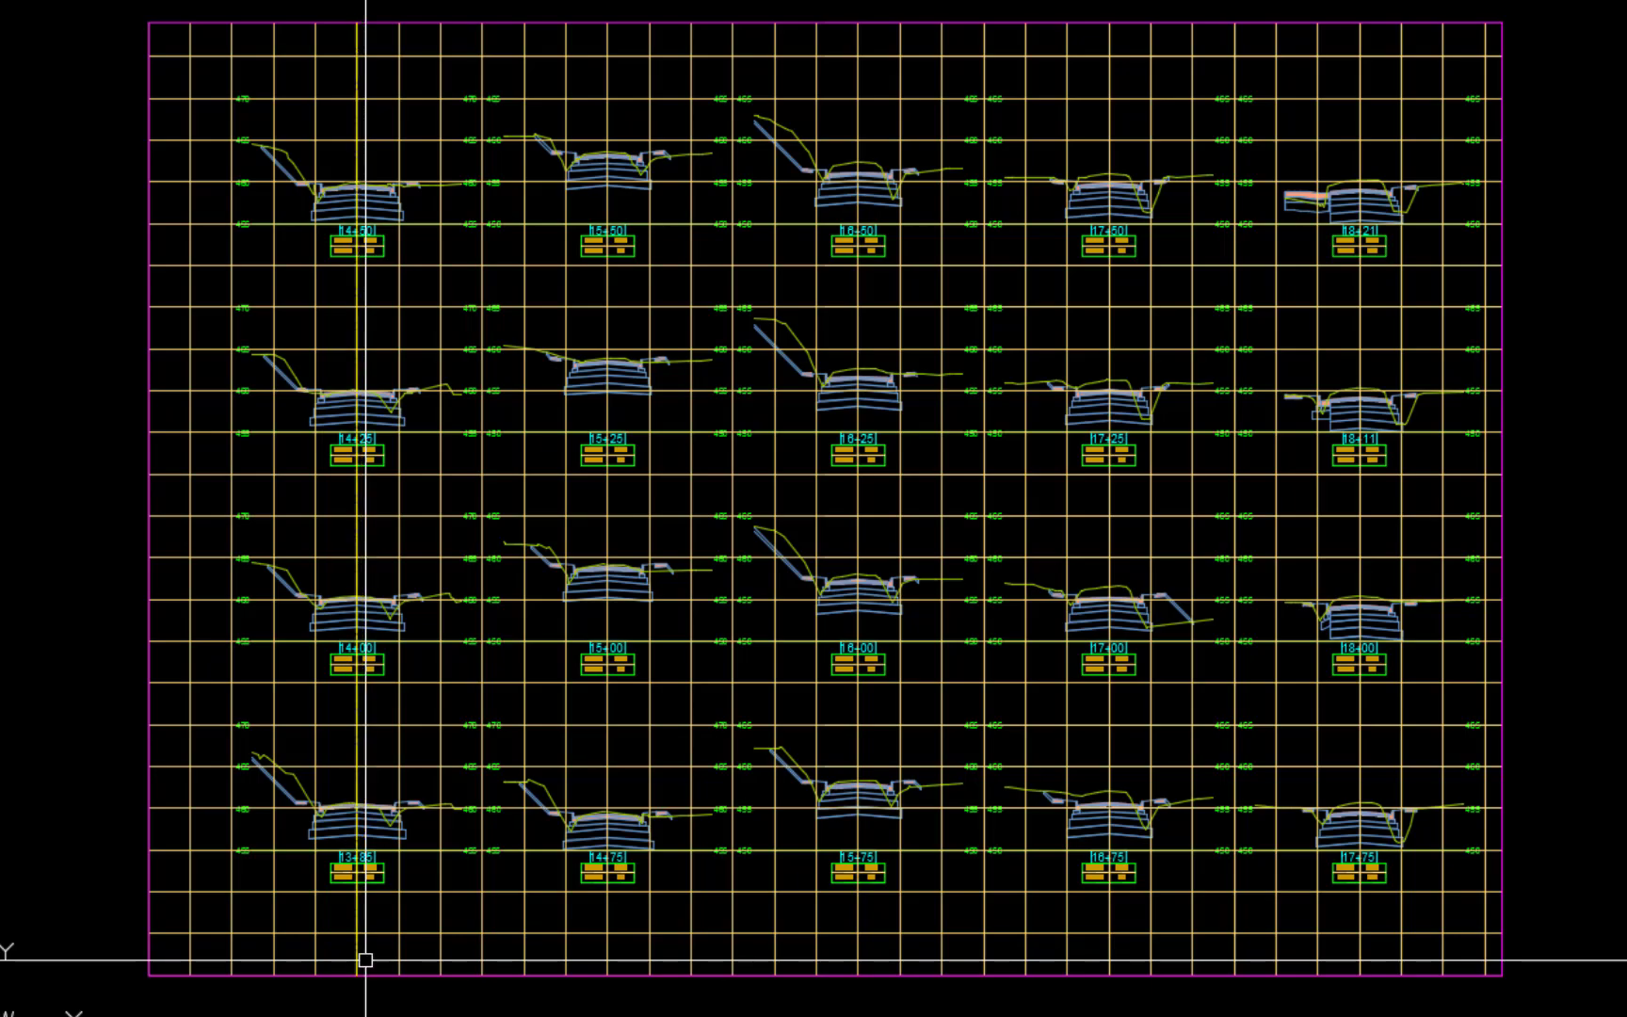
# Step: Set the centerline polyline's linetype scale to 2 and its global width to 0.35
pyautogui.click(357, 960)
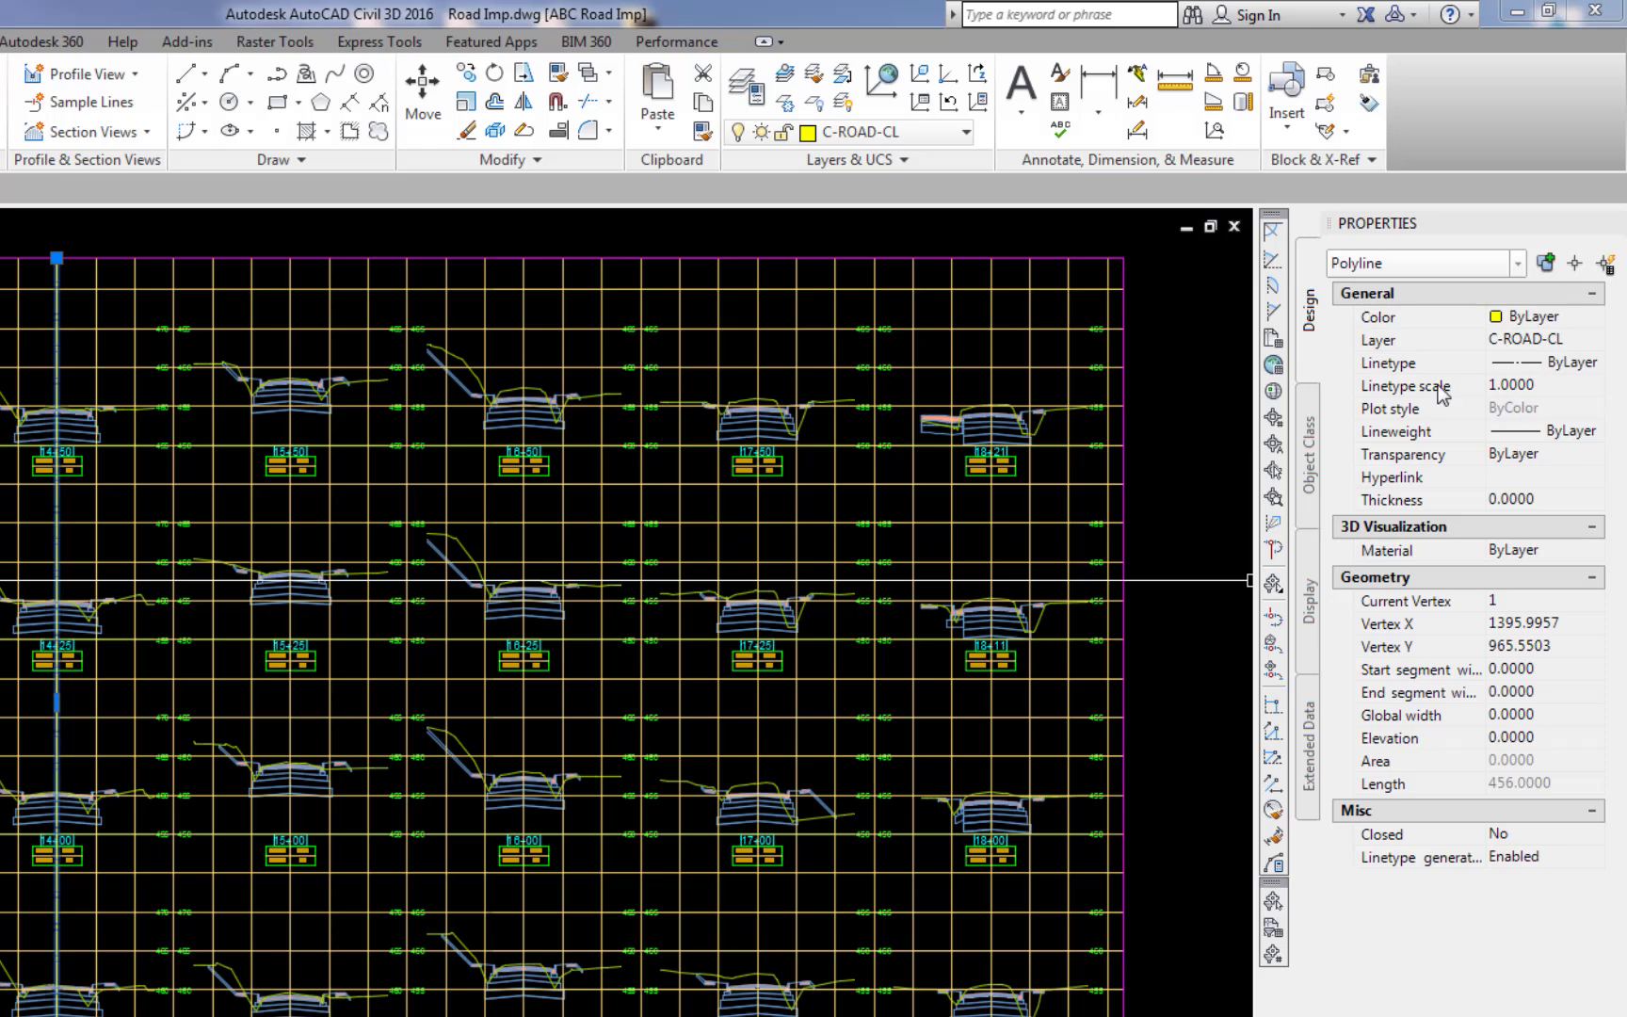
pyautogui.click(1525, 385)
pyautogui.write('2')
pyautogui.press('Return')
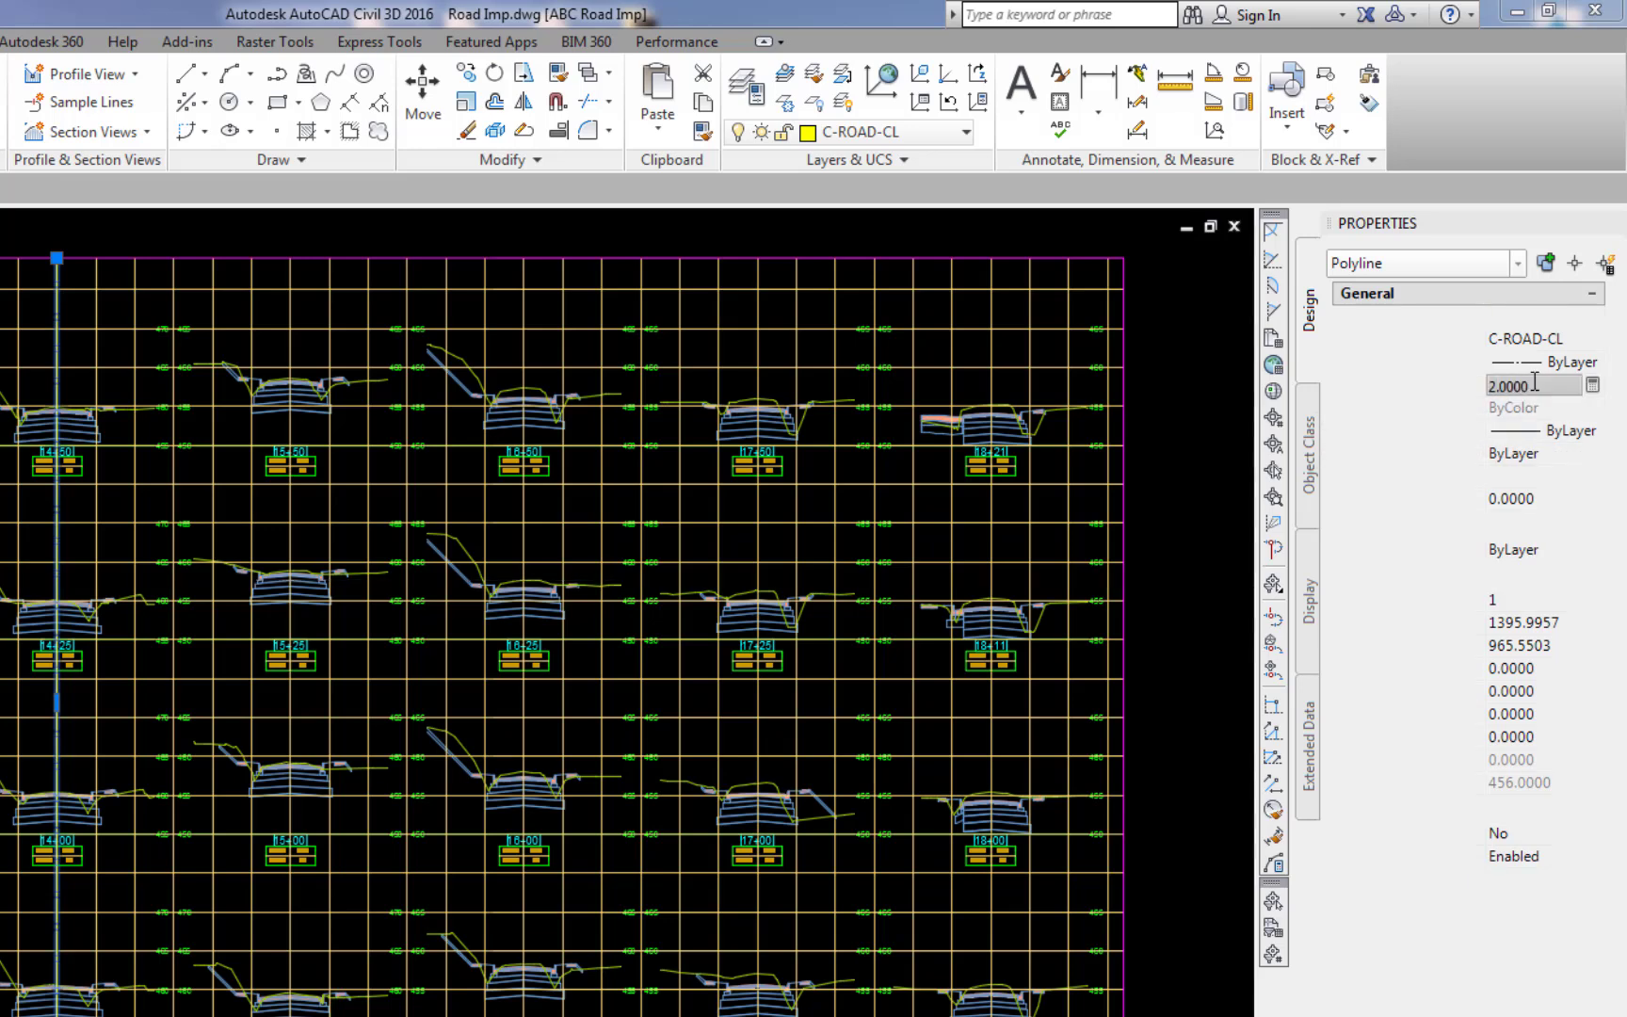
pyautogui.click(1513, 715)
pyautogui.write('0.35')
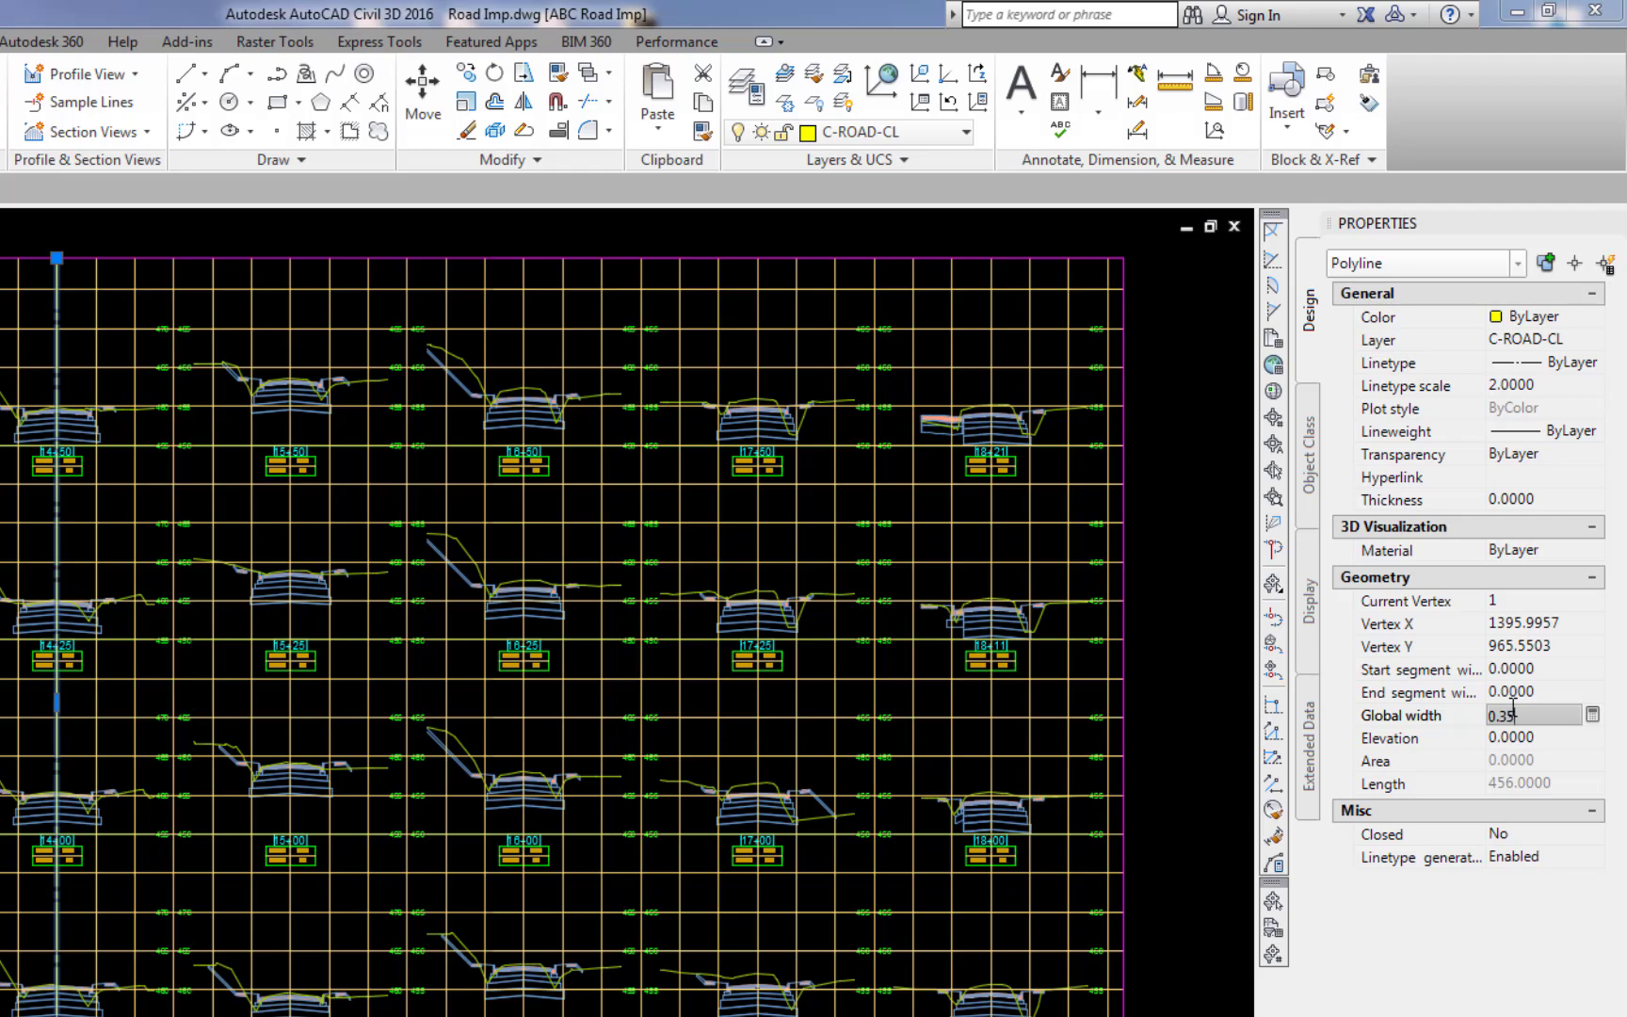
pyautogui.press('Tab')
pyautogui.press('Escape')
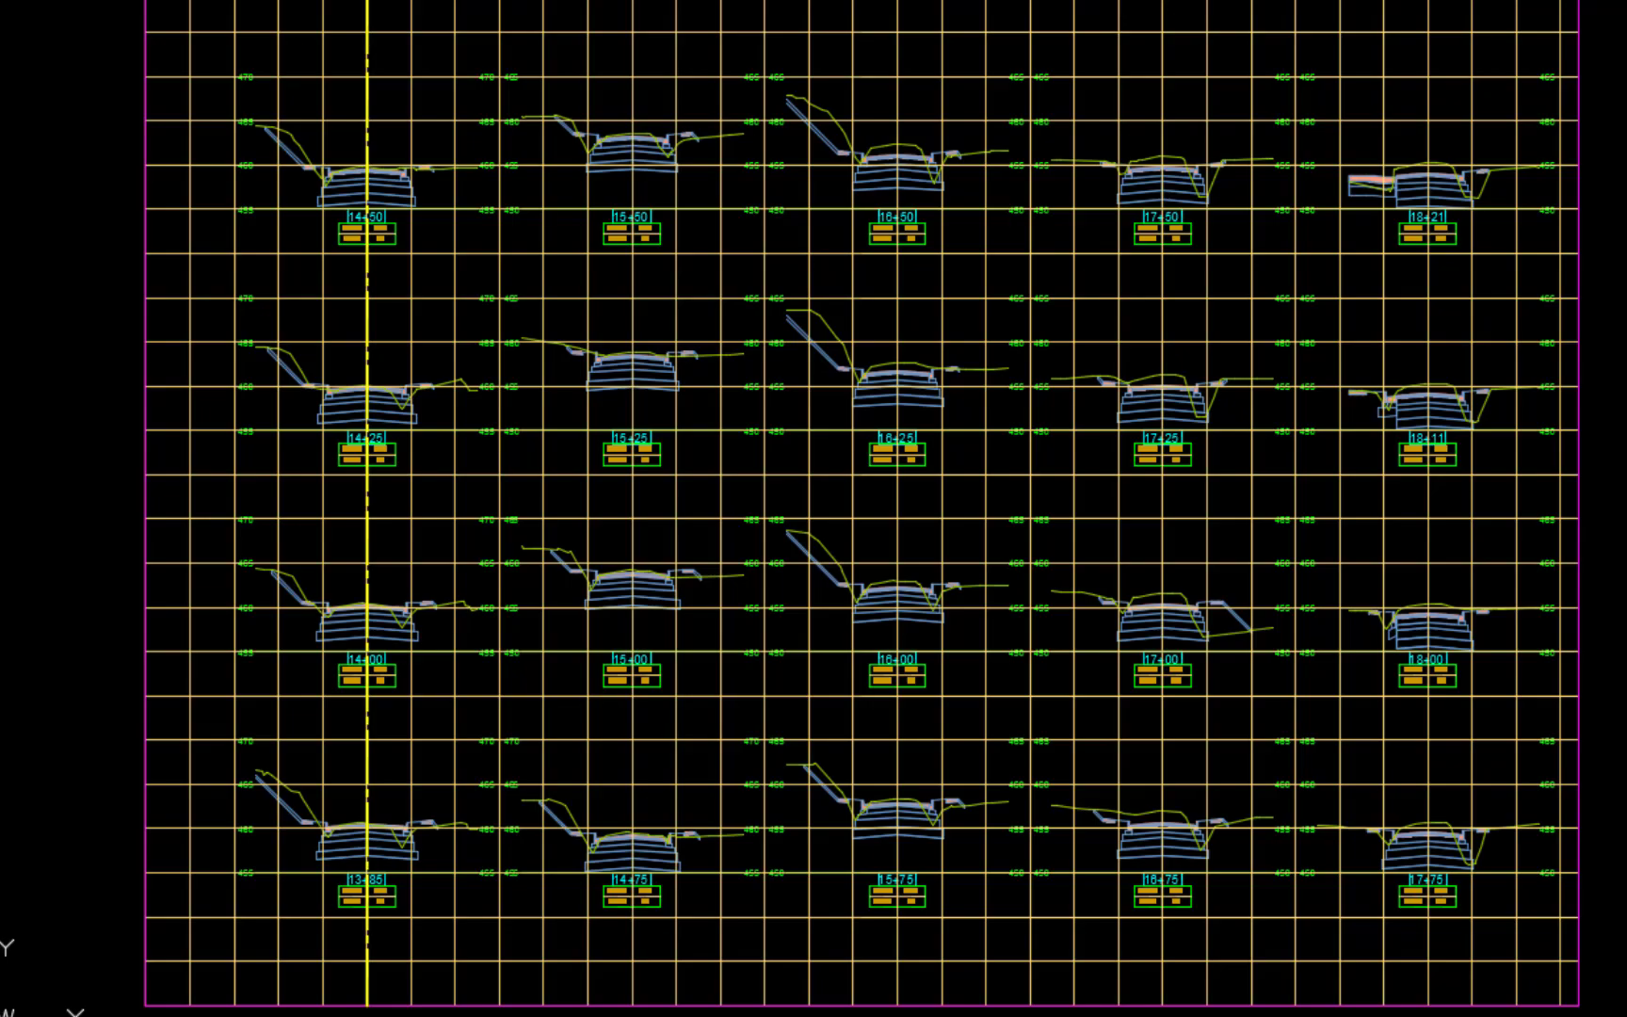
# Step: Change the text above the centerline to read C with a height of 4
pyautogui.scroll(6, 546, 694)
pyautogui.moveTo(355, 23)
pyautogui.mouseDown(button='middle')
pyautogui.moveTo(546, 694)
pyautogui.moveTo(811, 529)
pyautogui.mouseUp(button='middle')
pyautogui.click(861, 321)
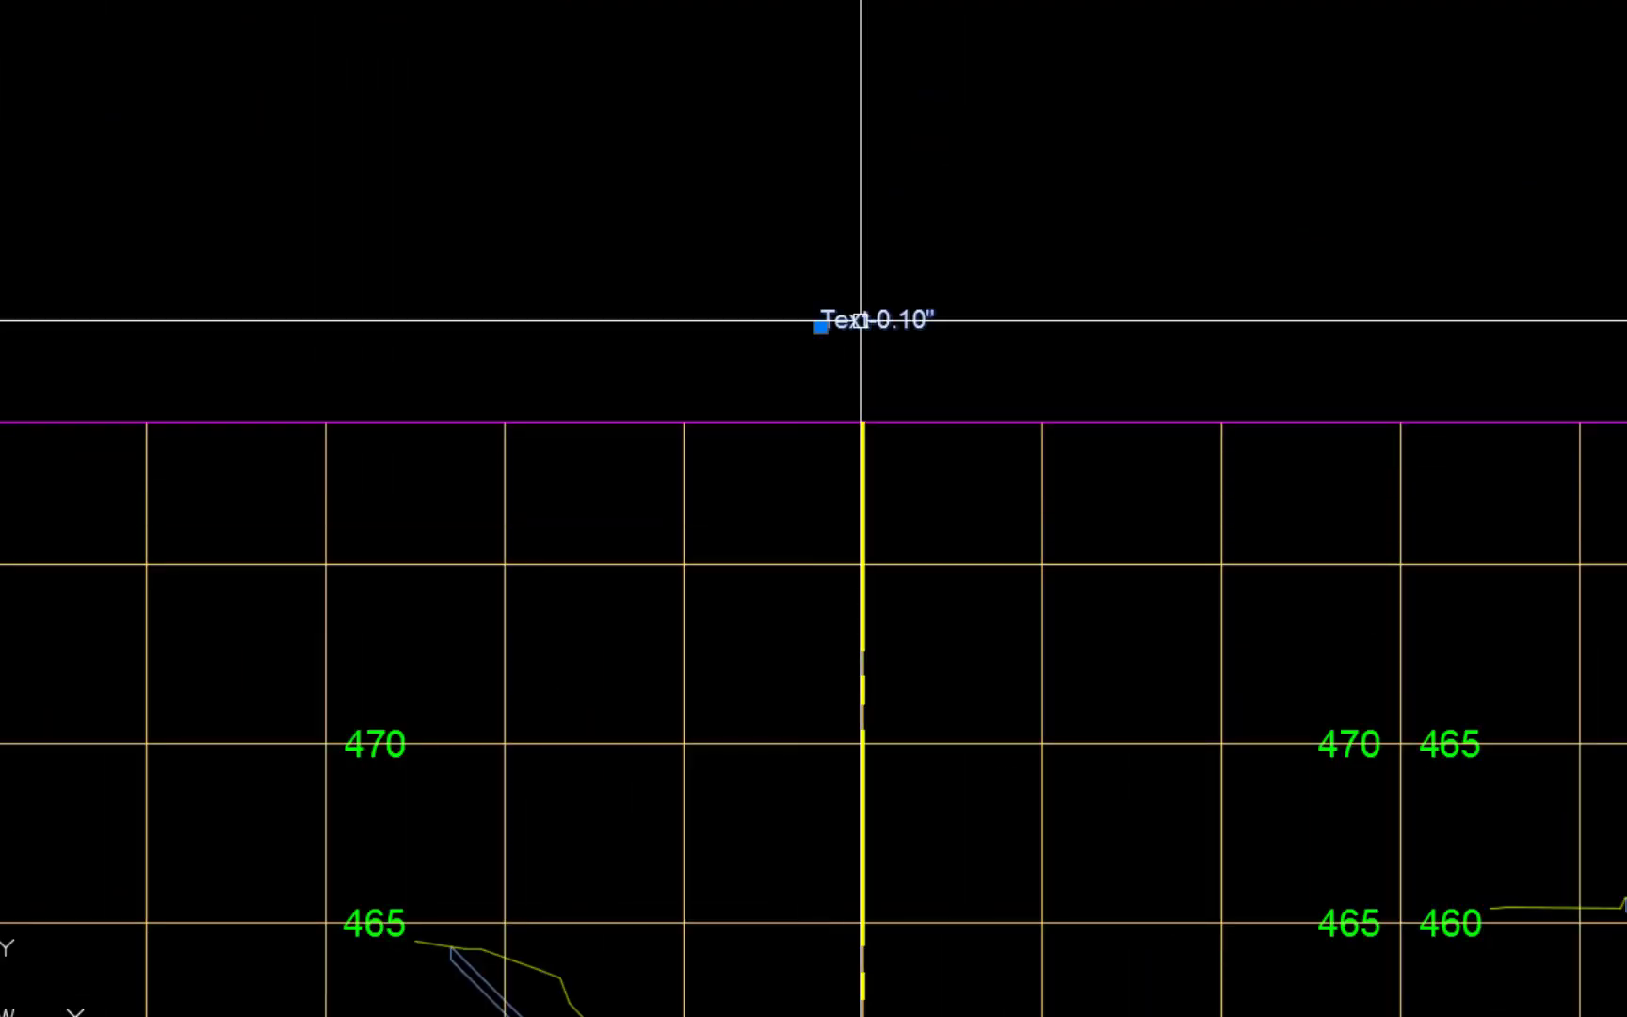
pyautogui.click(1494, 482)
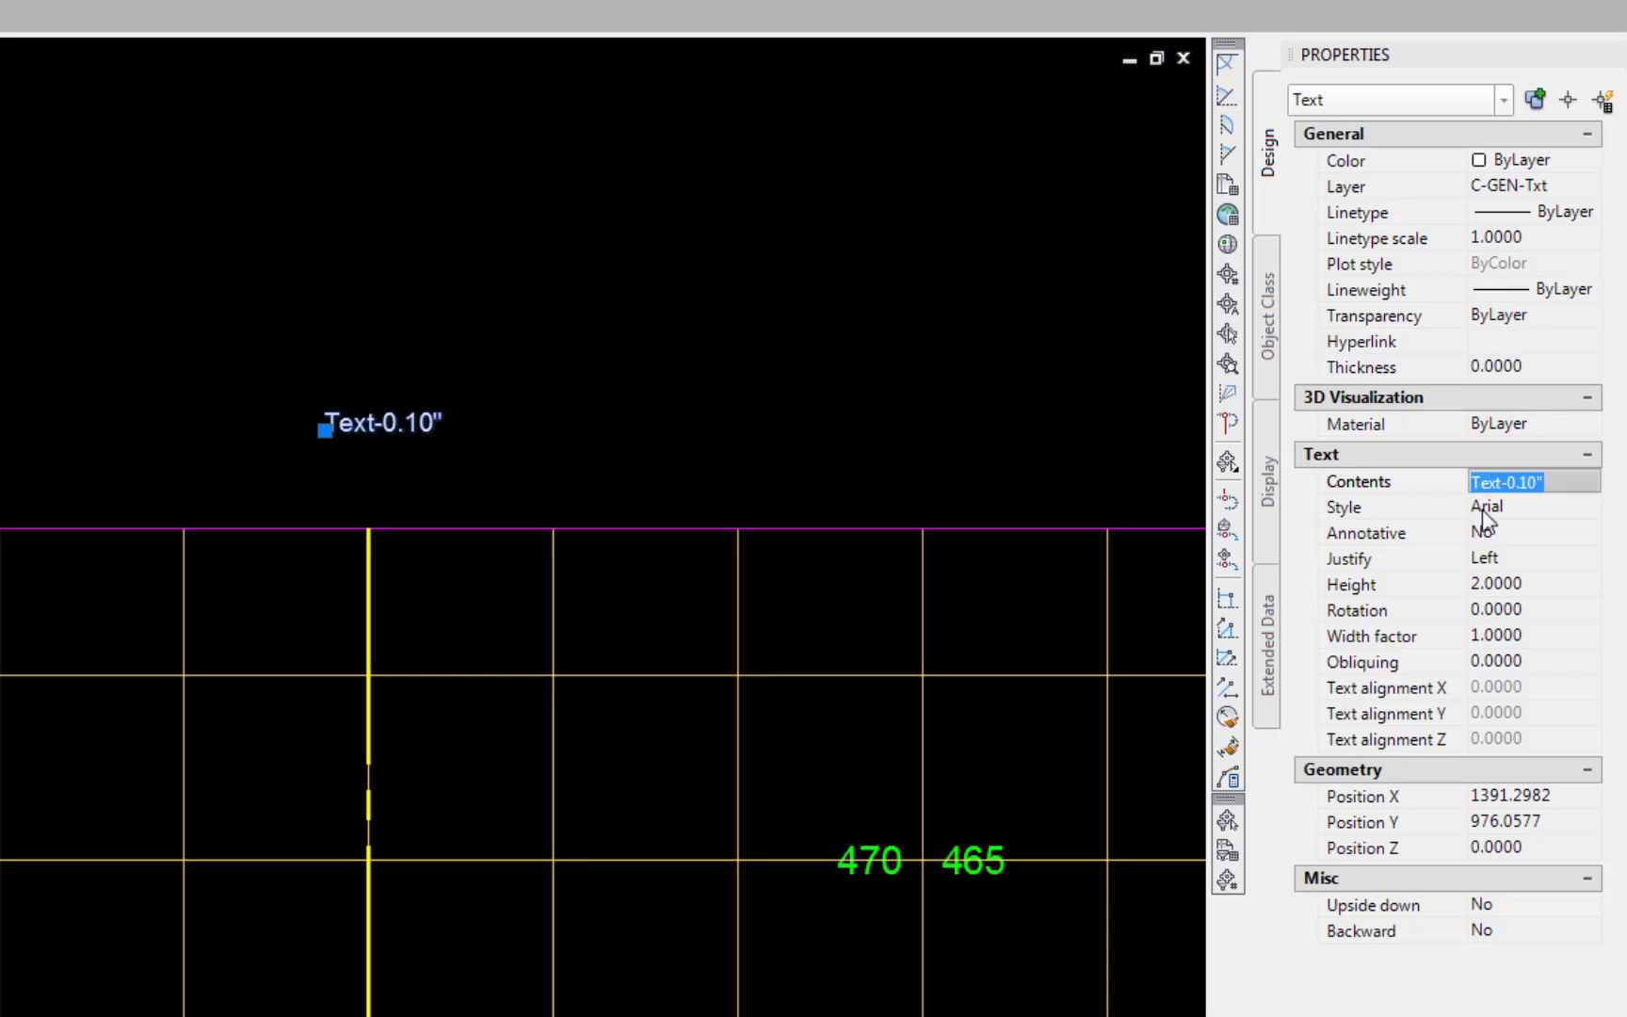
pyautogui.write('C')
pyautogui.click(1481, 509)
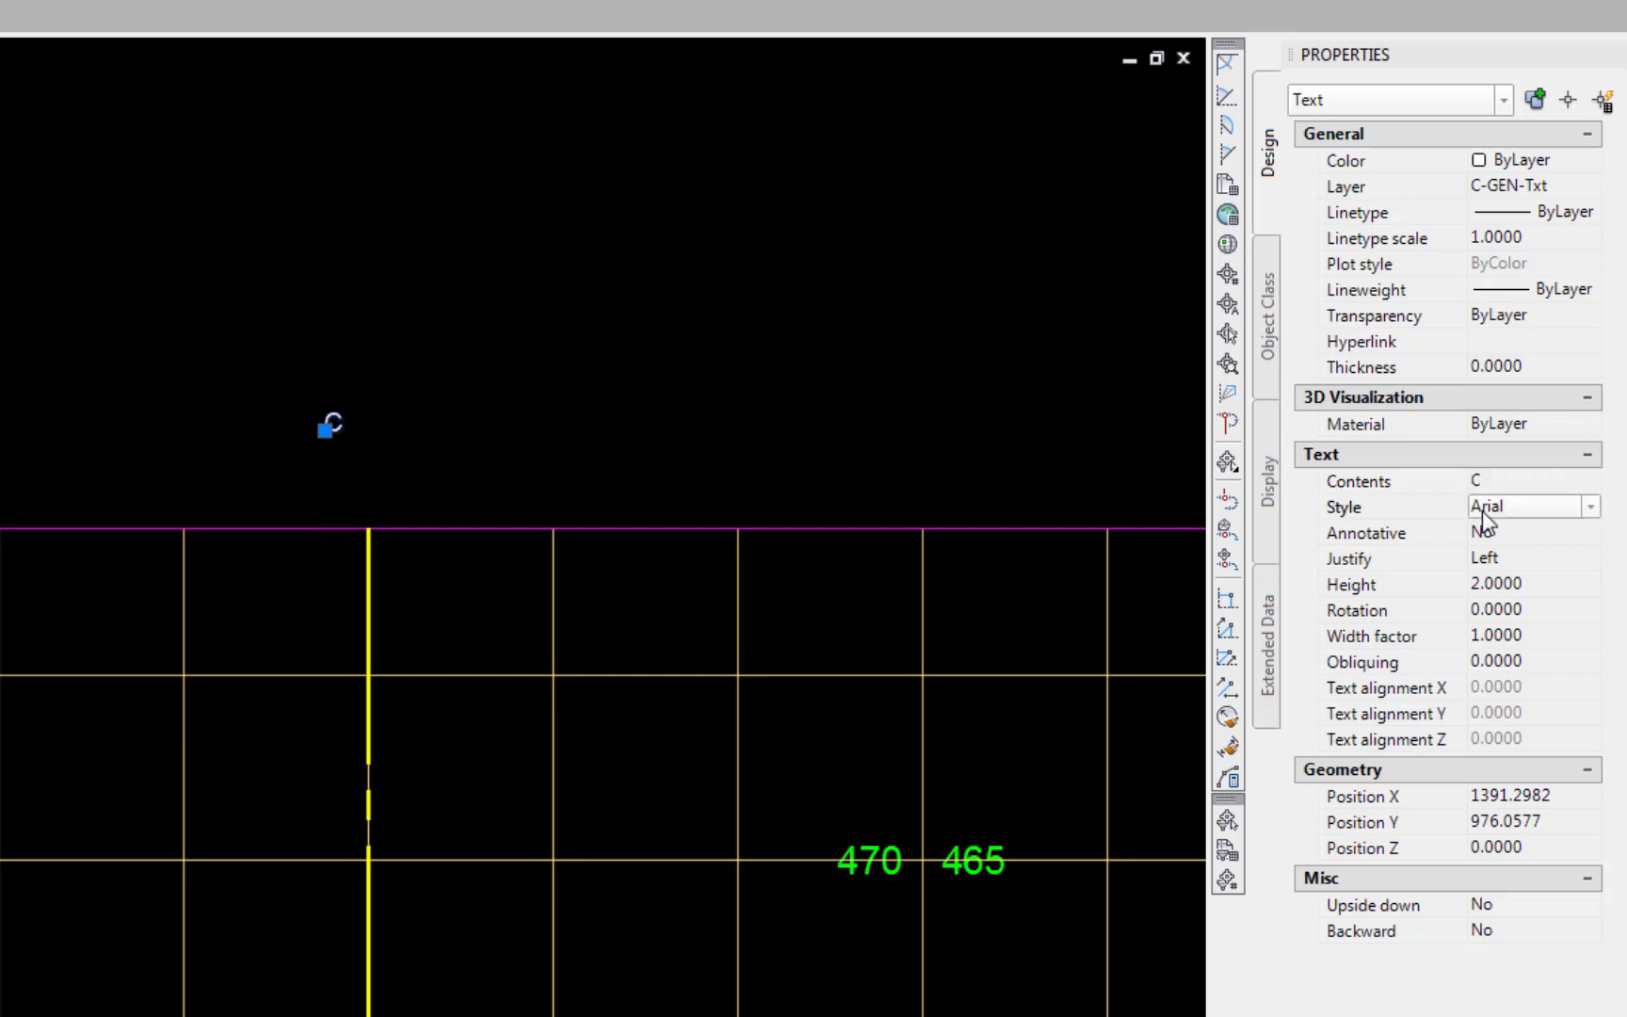
pyautogui.click(1501, 582)
pyautogui.write('4')
pyautogui.press('Tab')
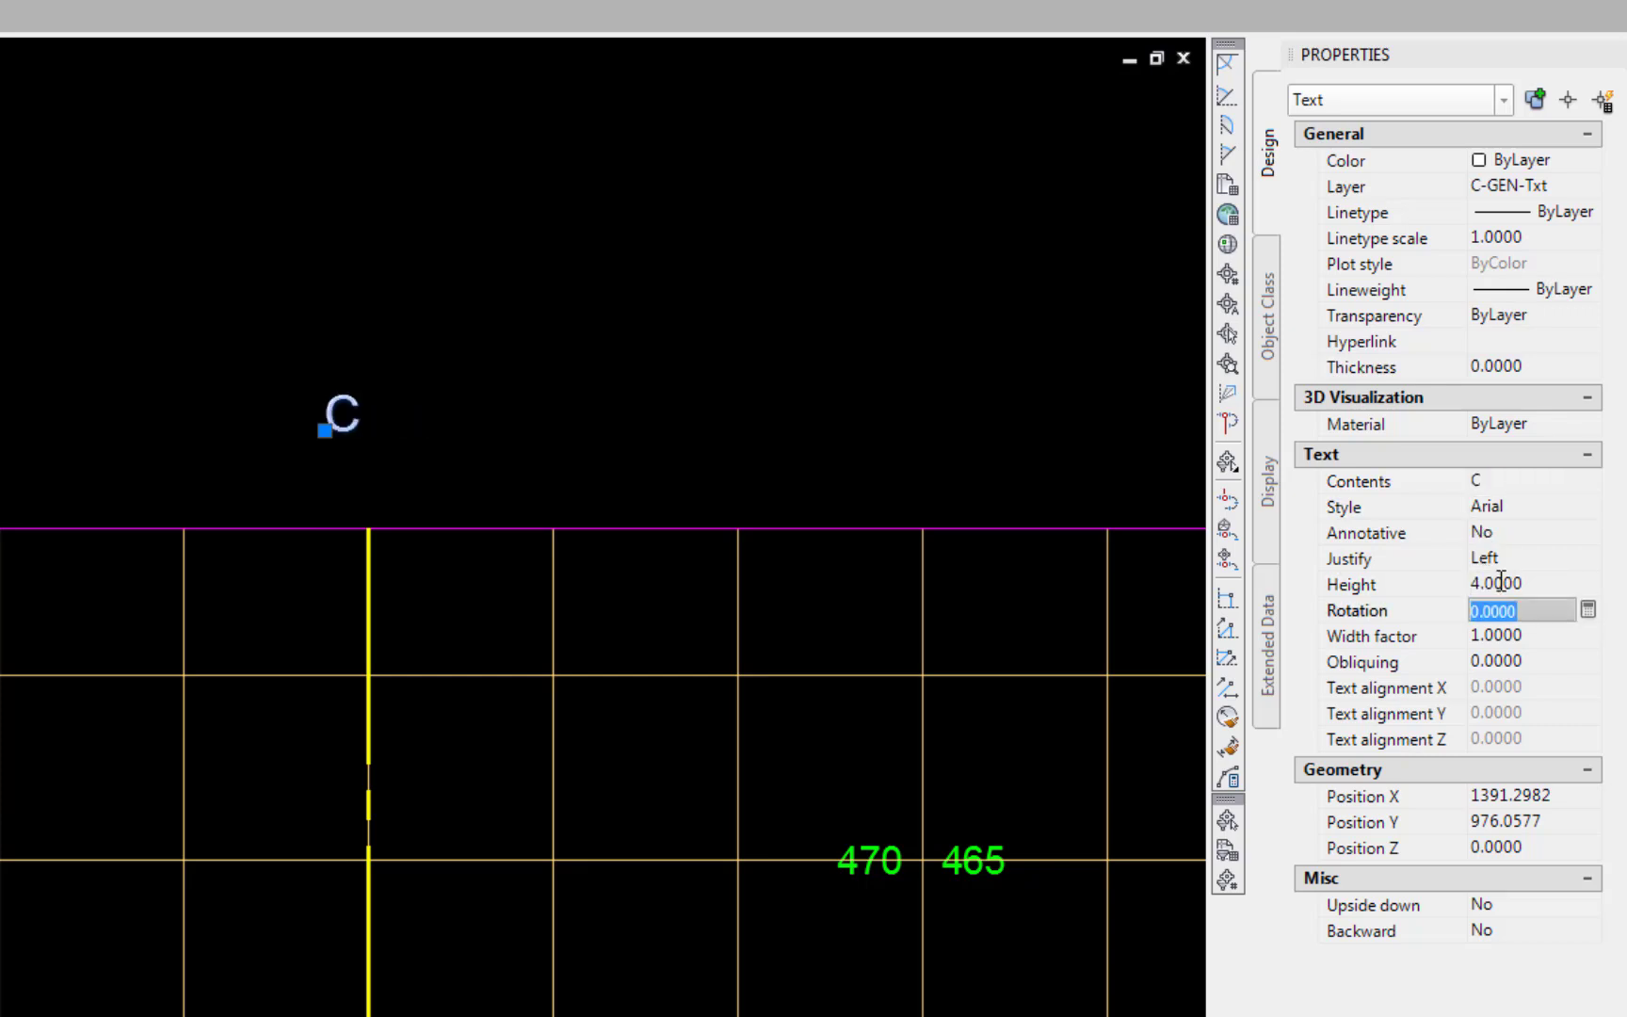
pyautogui.press('Escape')
# Step: Copy the letter C twice, once beside the original and once just inside the grid's upper border
pyautogui.write('CO')
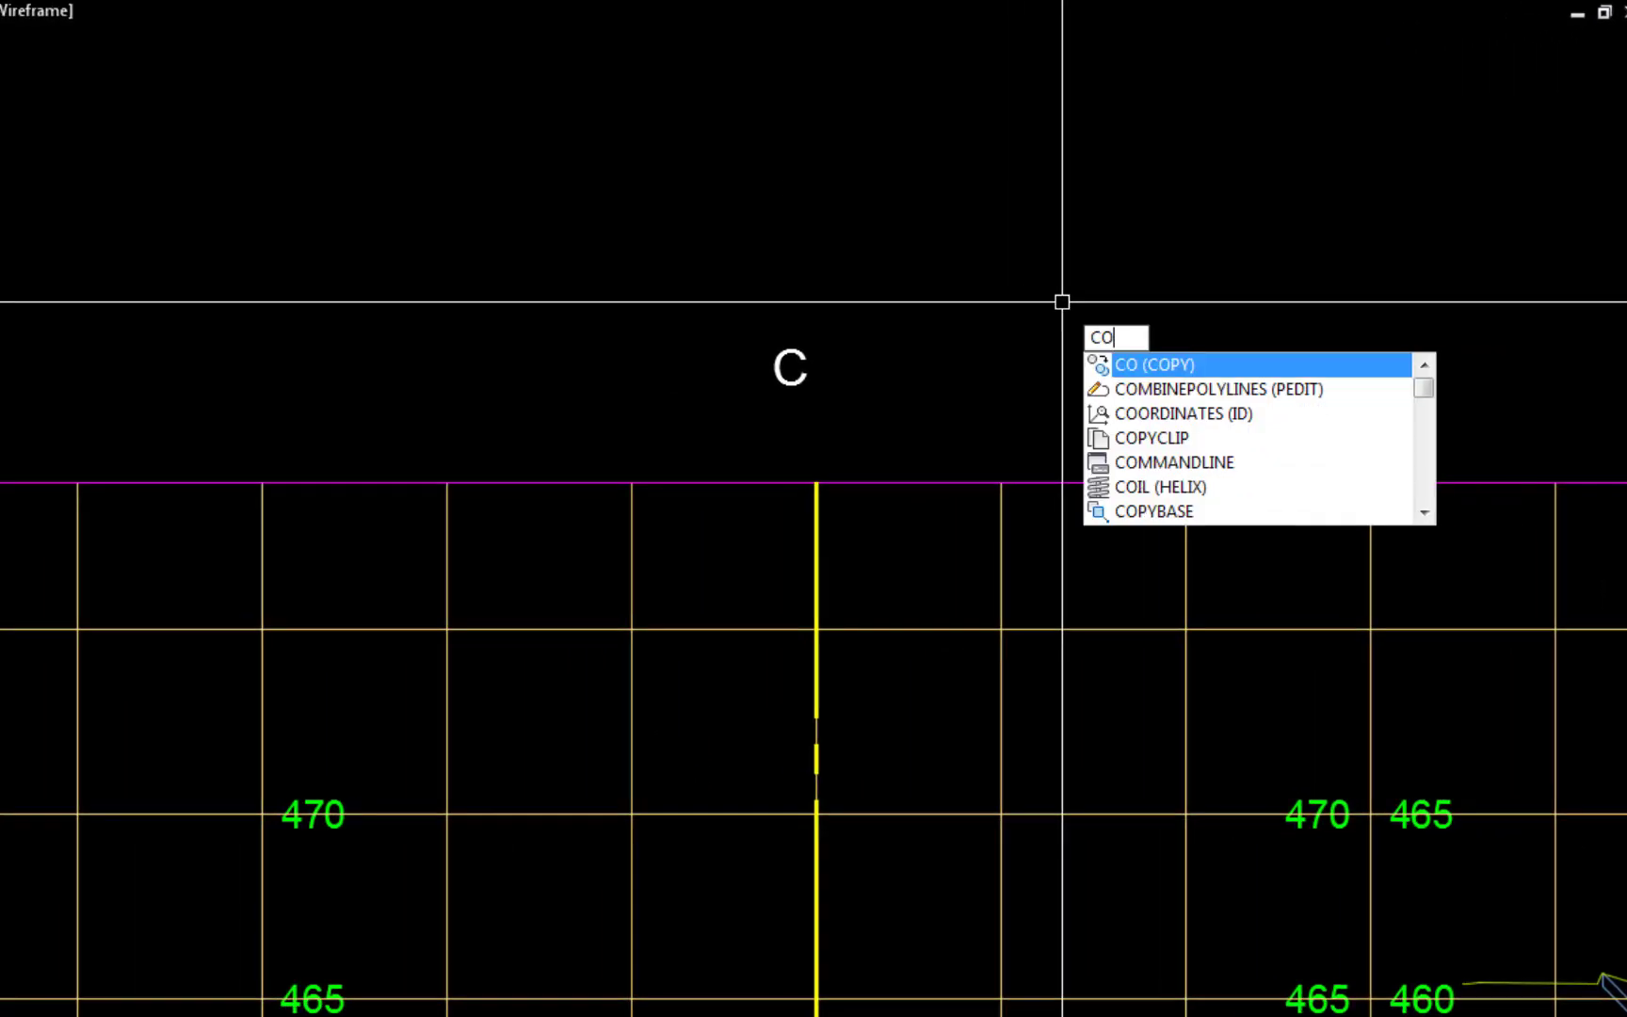
pyautogui.press('Return')
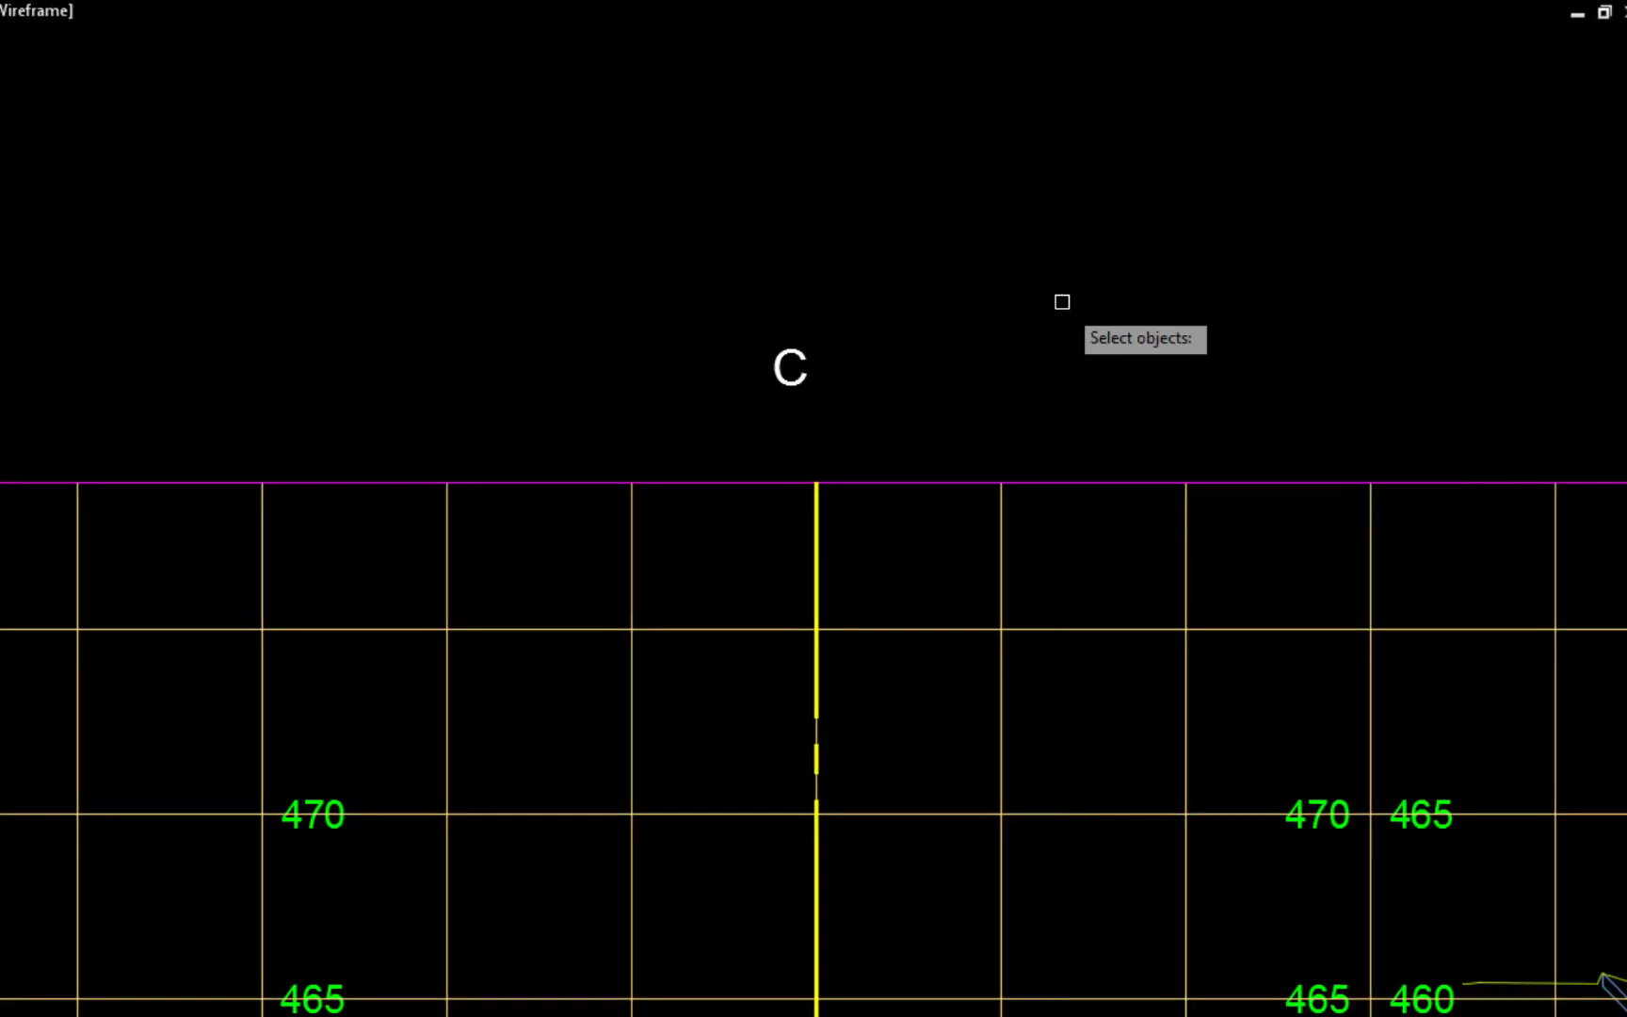
pyautogui.click(791, 367)
pyautogui.press('Return')
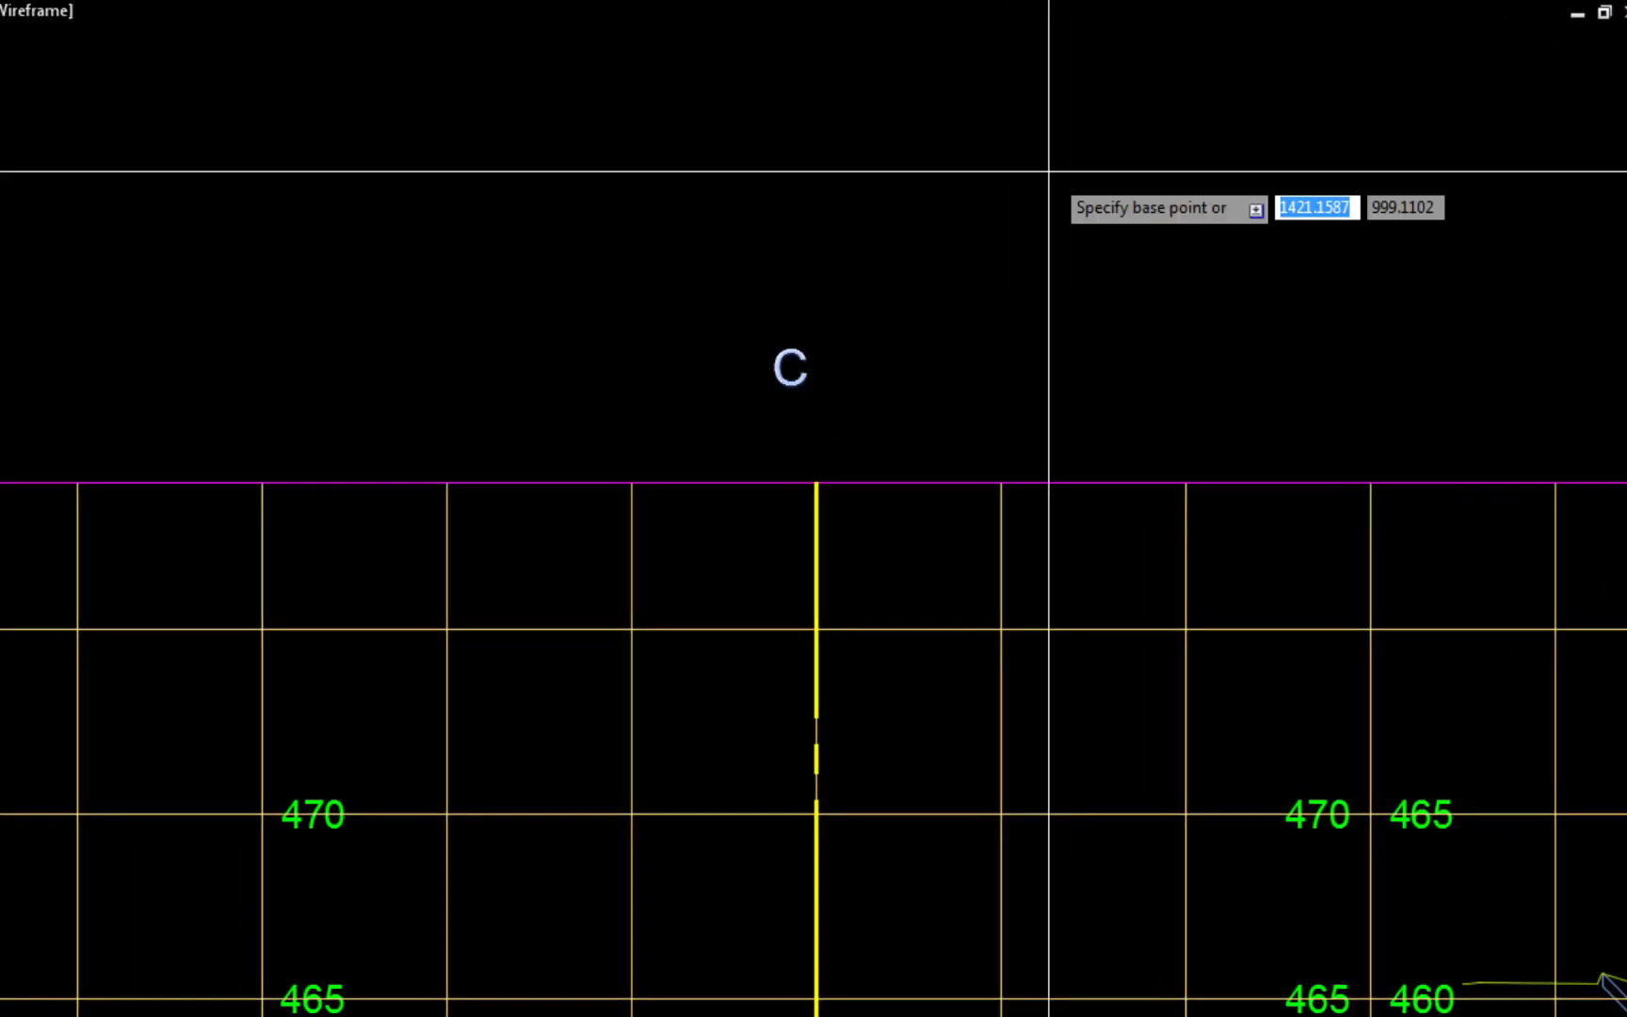
pyautogui.click(1052, 170)
pyautogui.click(1075, 314)
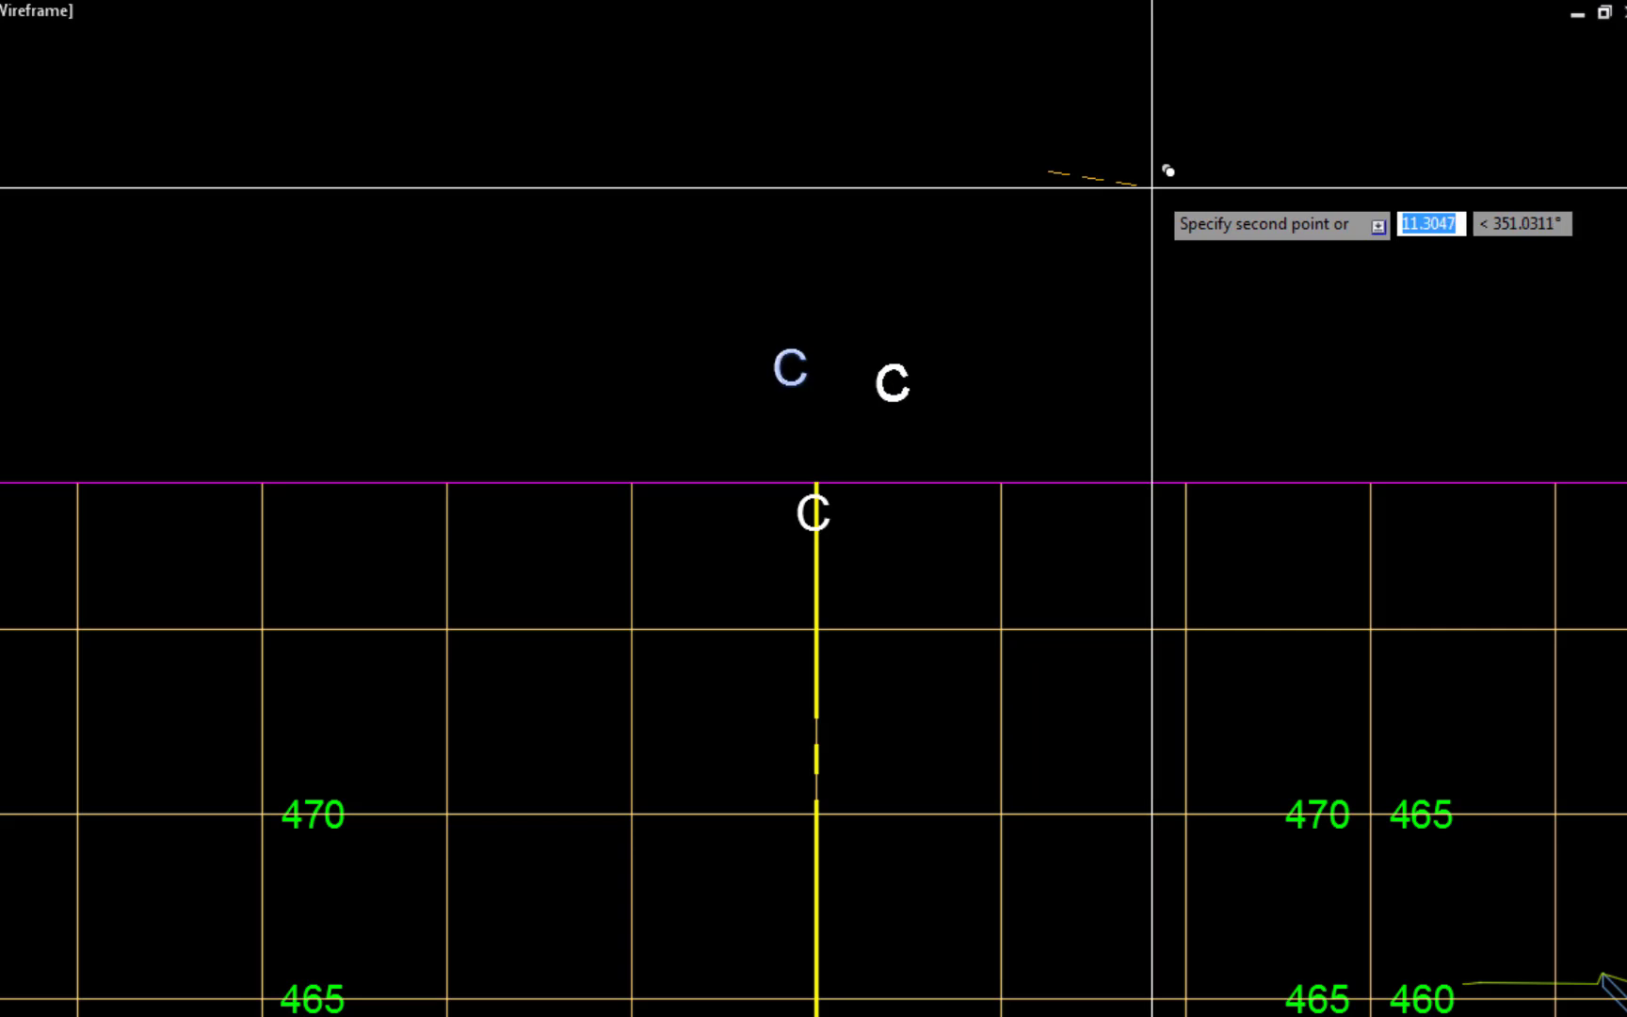
pyautogui.press('Escape')
# Step: Change the contents of the copied C beside the original to L
pyautogui.click(905, 393)
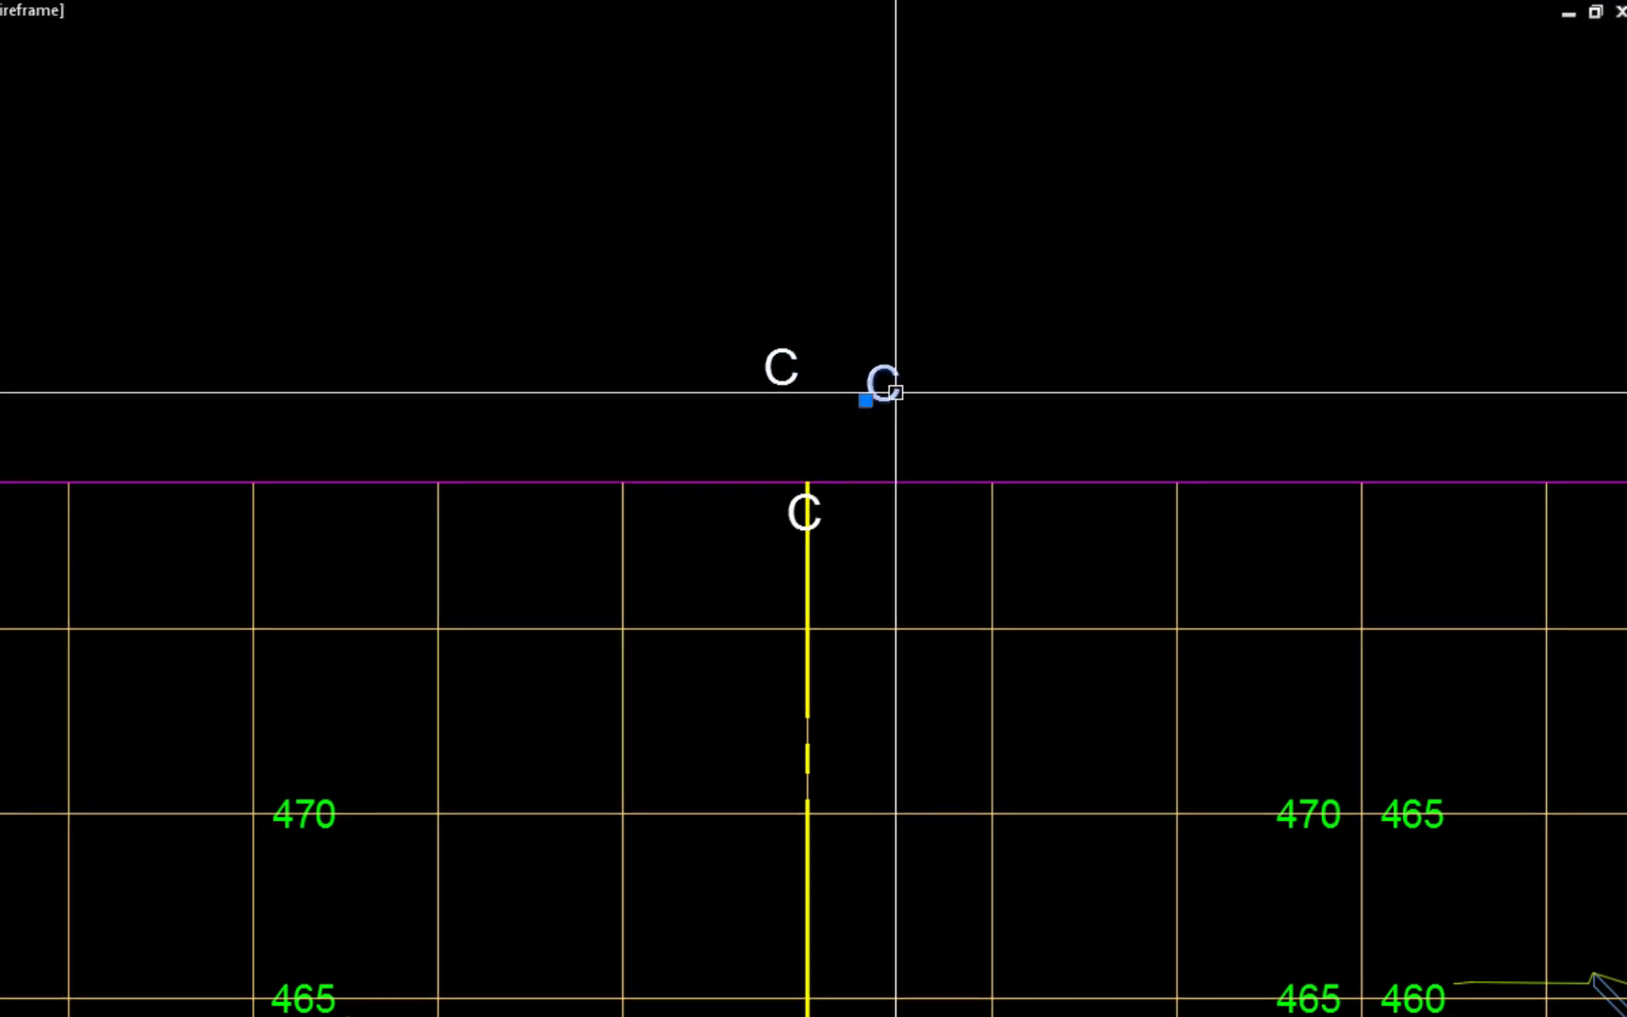
pyautogui.hotkey('ctrl', '1')
pyautogui.click(1486, 414)
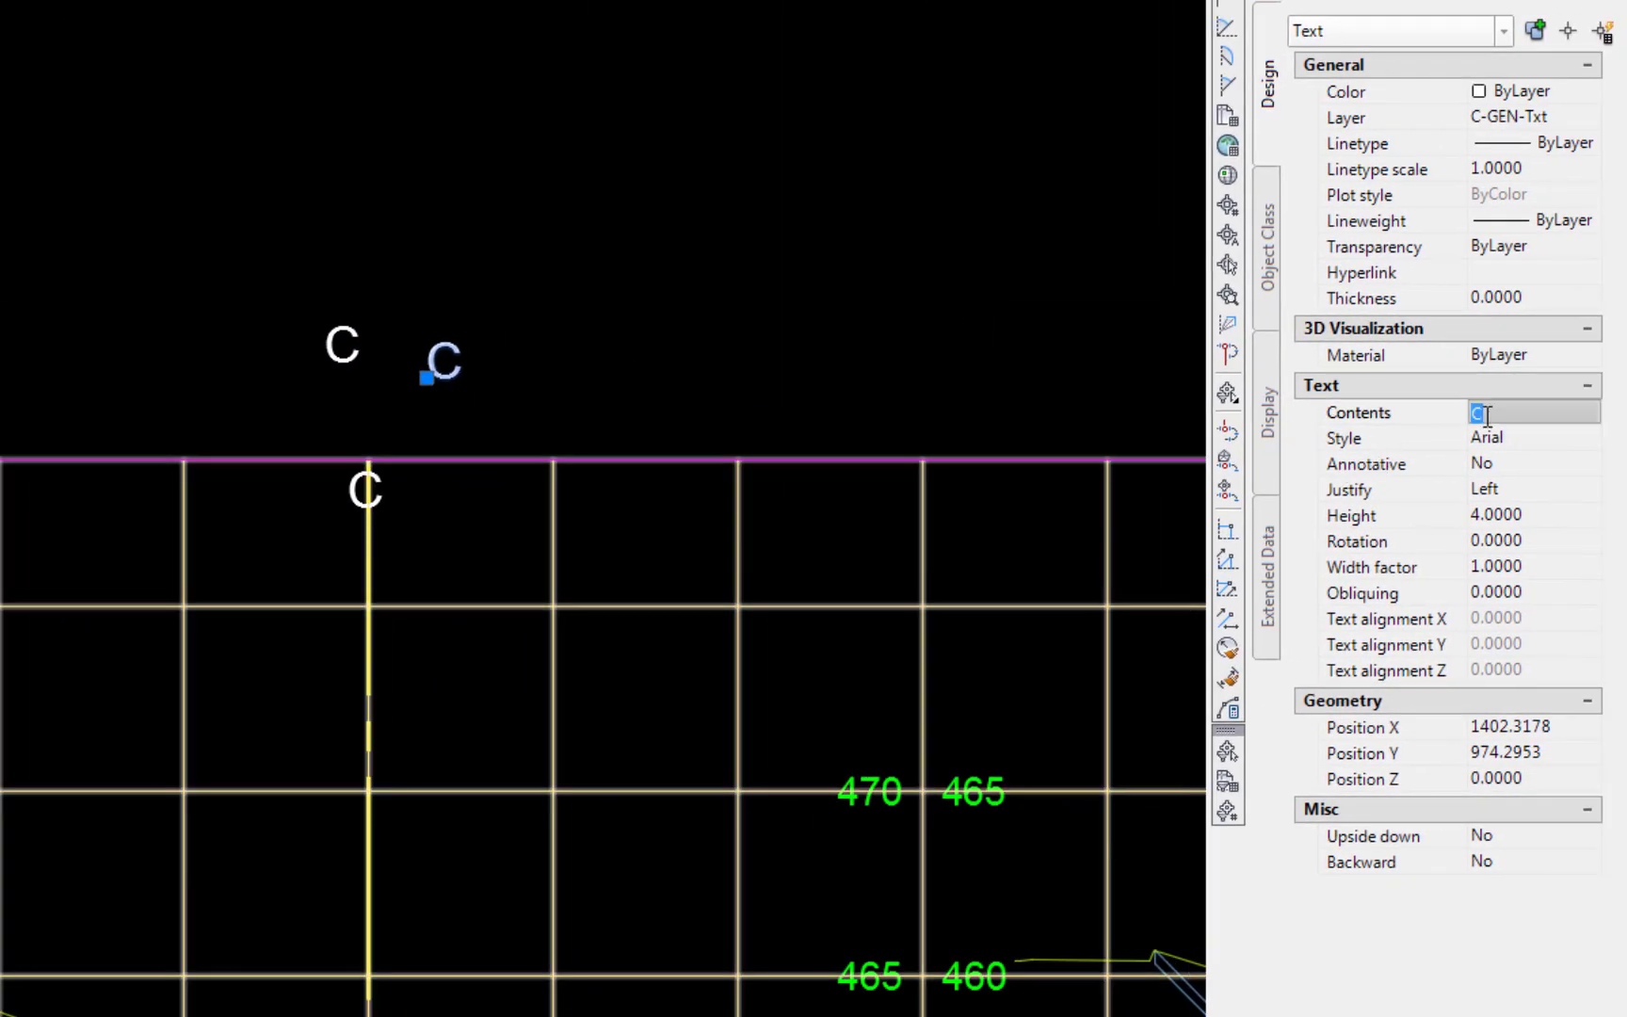
pyautogui.write('L')
pyautogui.press('Return')
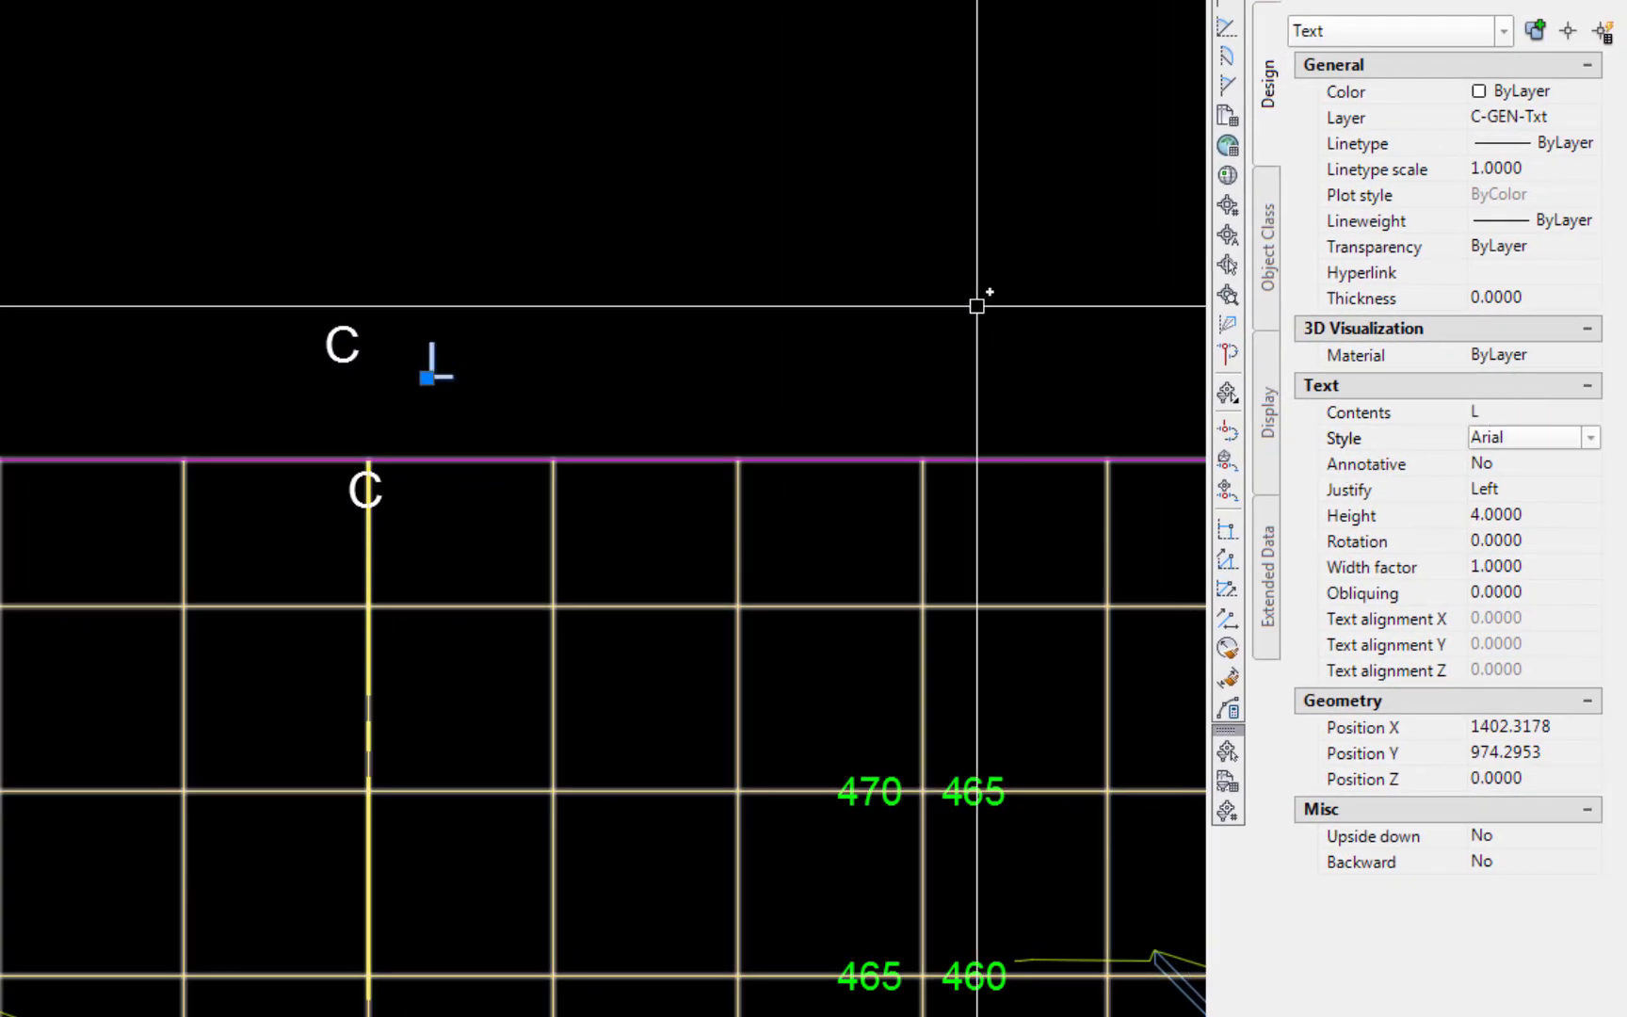
pyautogui.press('Escape')
# Step: Move the letter L onto the C at the top of the centerline to form a centerline symbol
pyautogui.write('m')
pyautogui.press('Return')
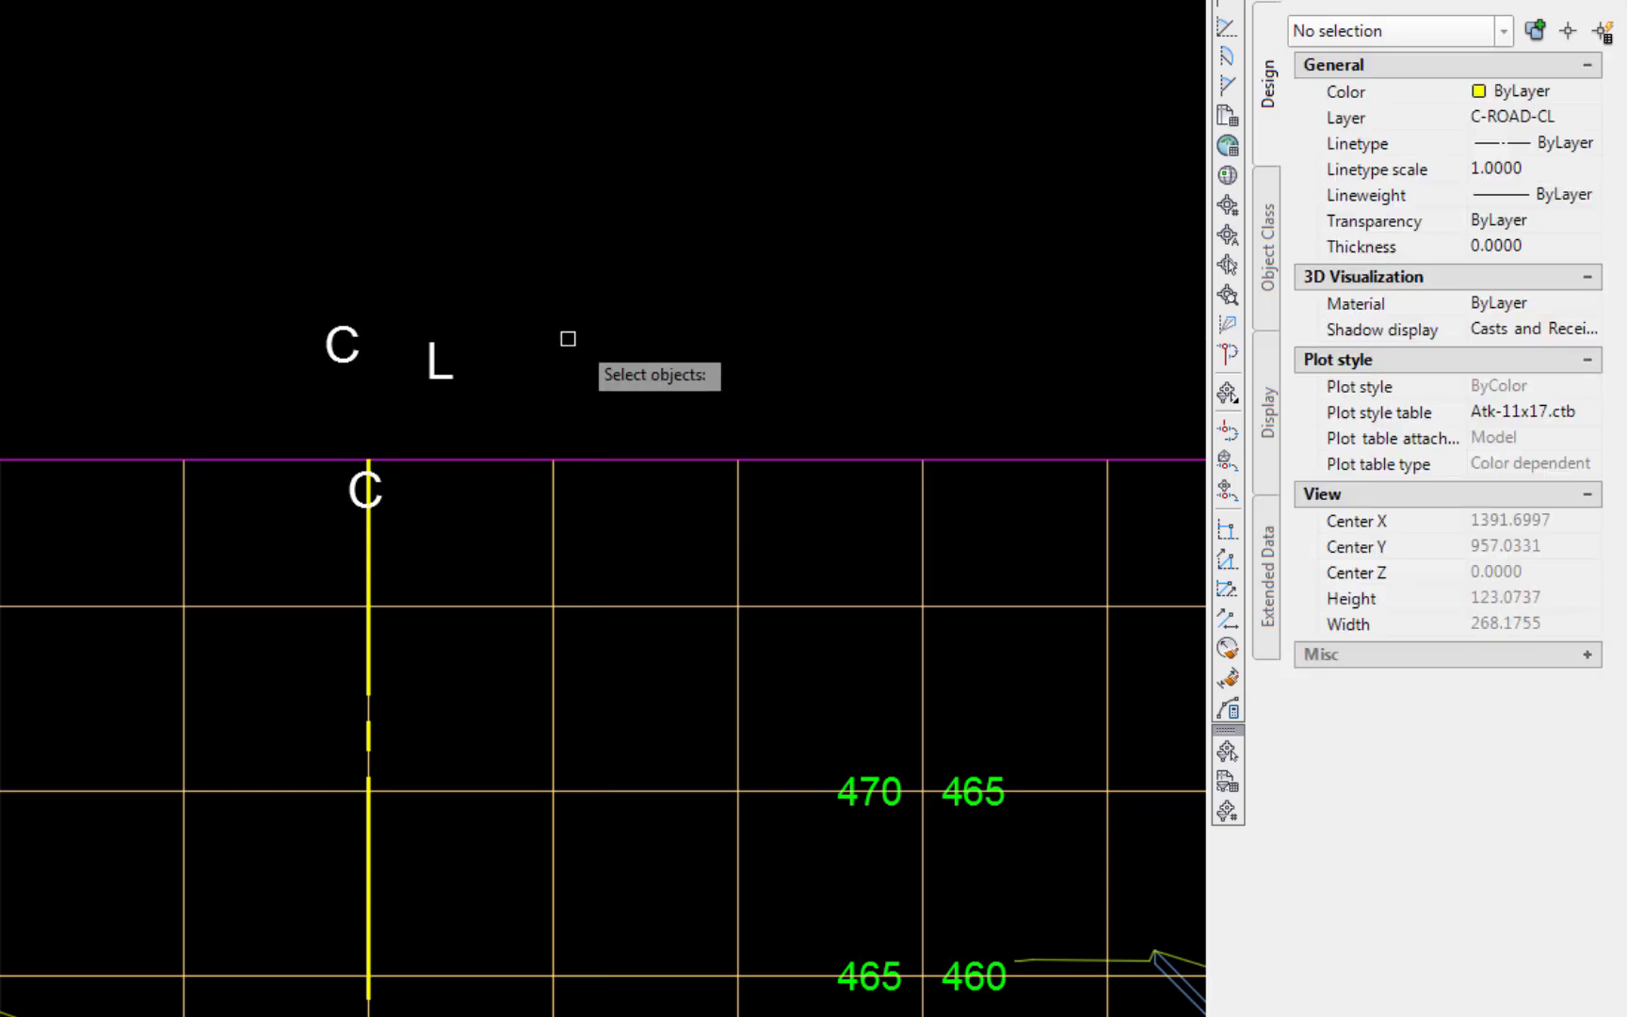
pyautogui.click(458, 378)
pyautogui.press('Return')
pyautogui.click(668, 190)
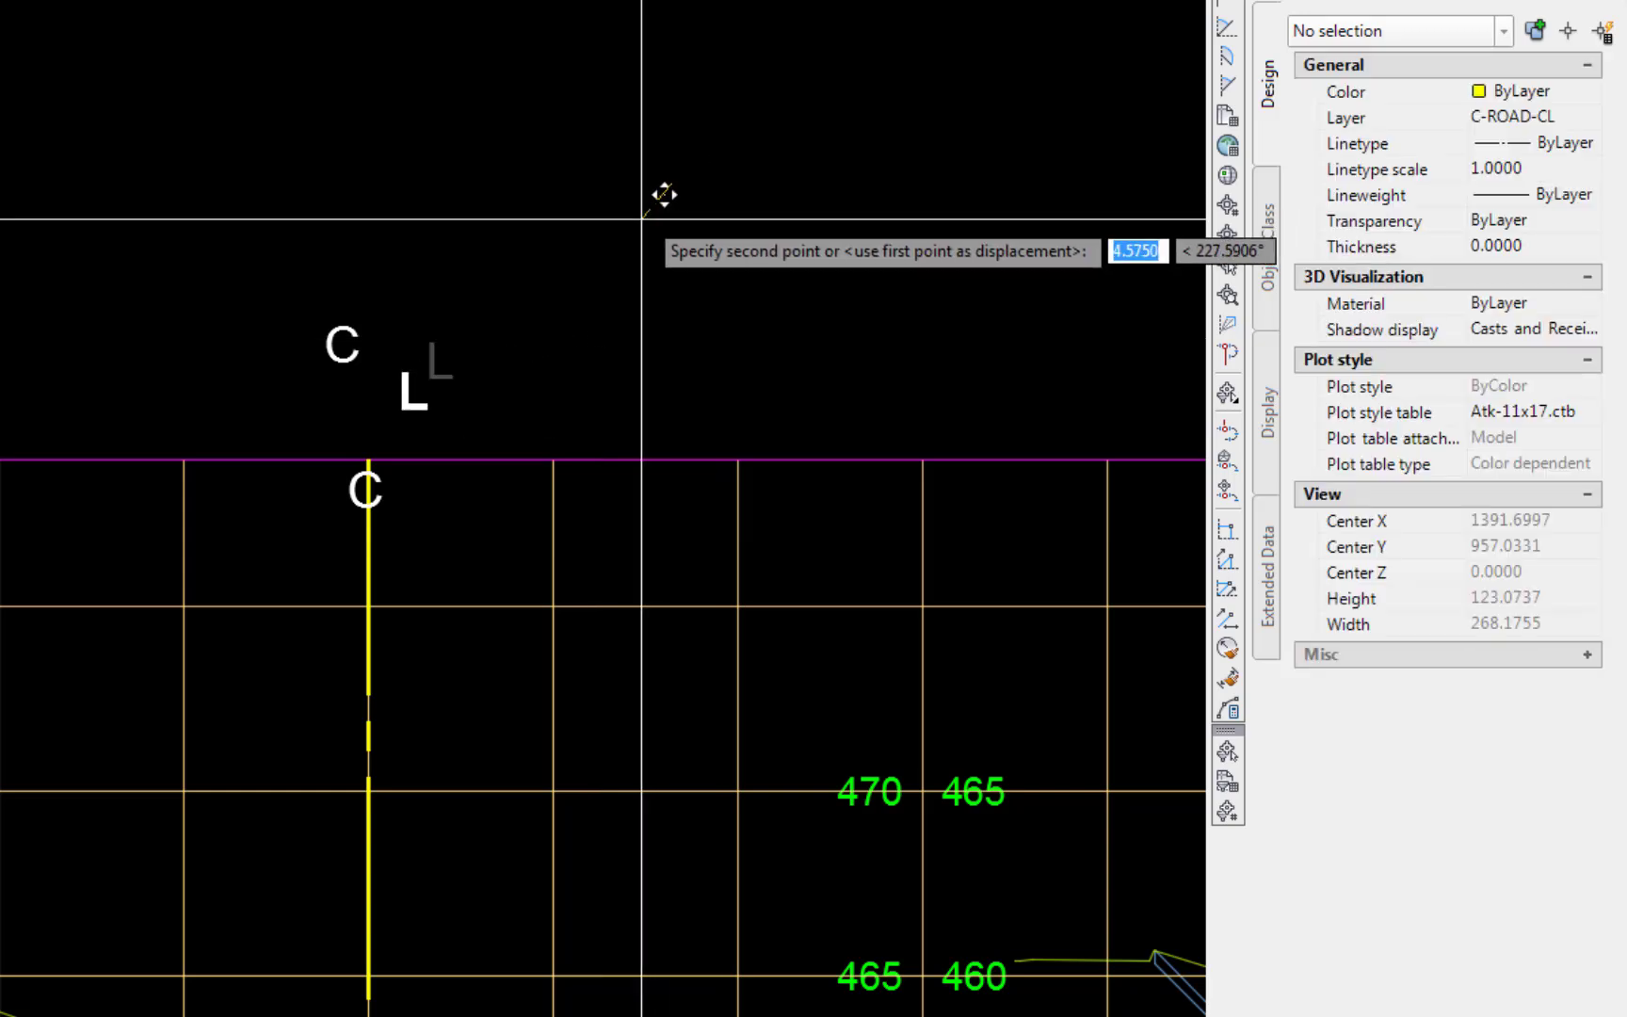
pyautogui.click(601, 327)
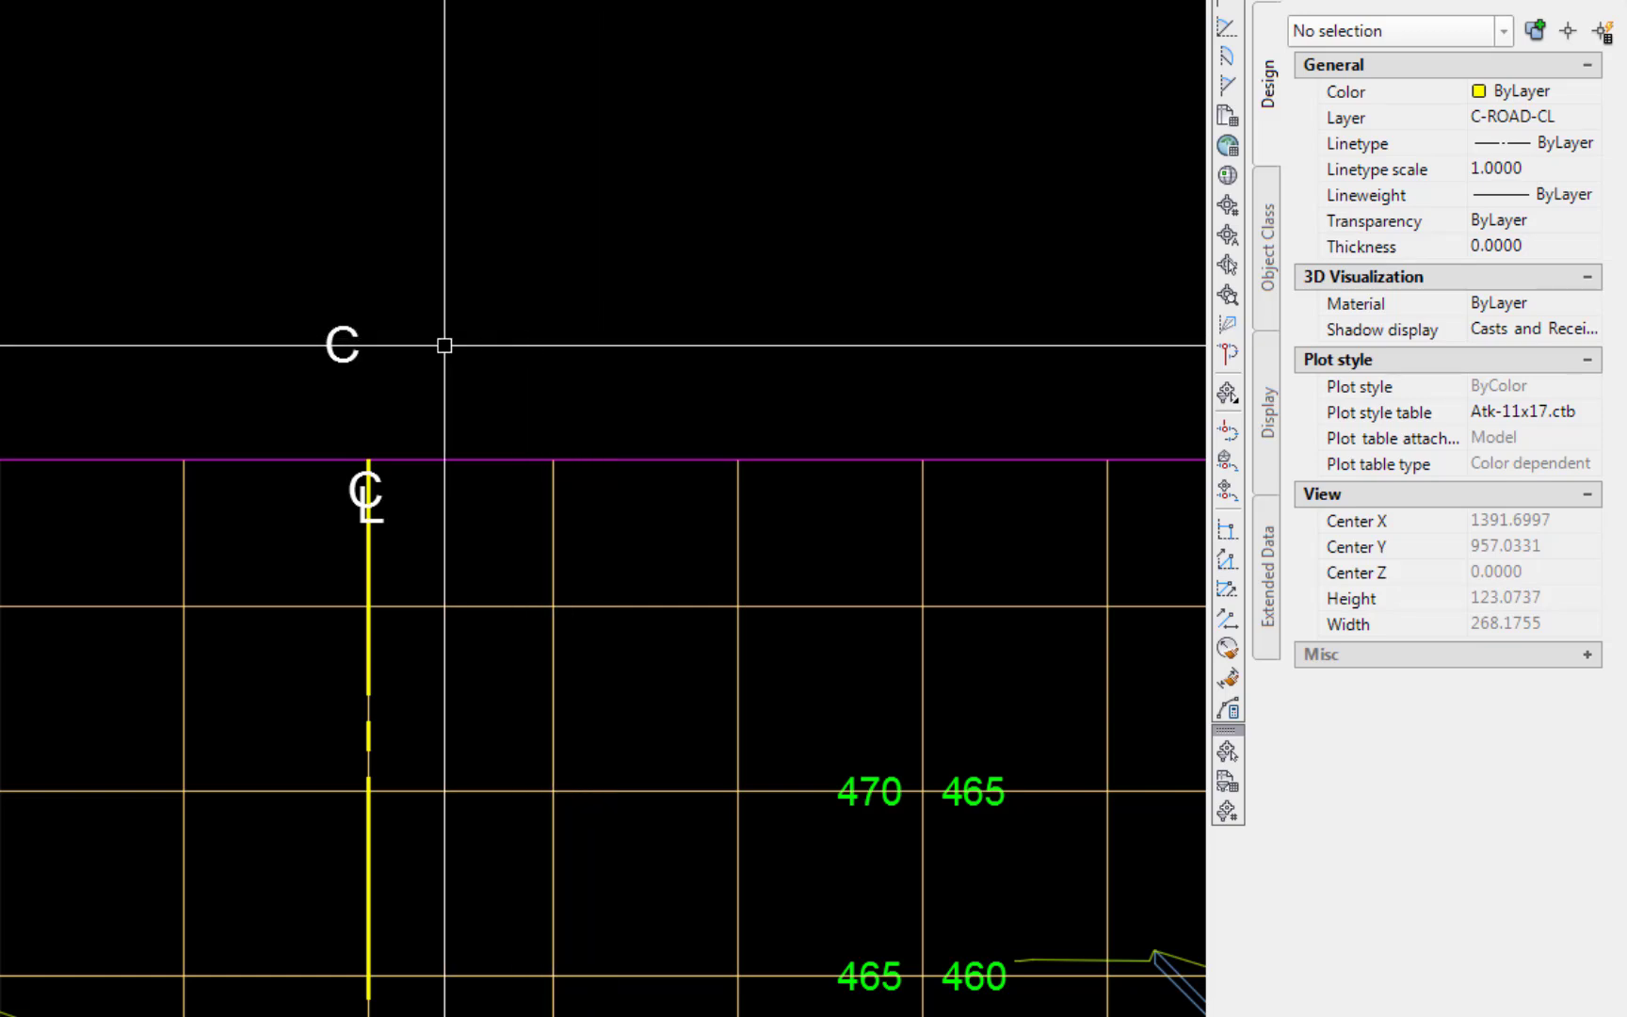
# Step: Change the remaining C above the grid to read 20' with a text height of 3
pyautogui.click(339, 346)
pyautogui.click(1476, 411)
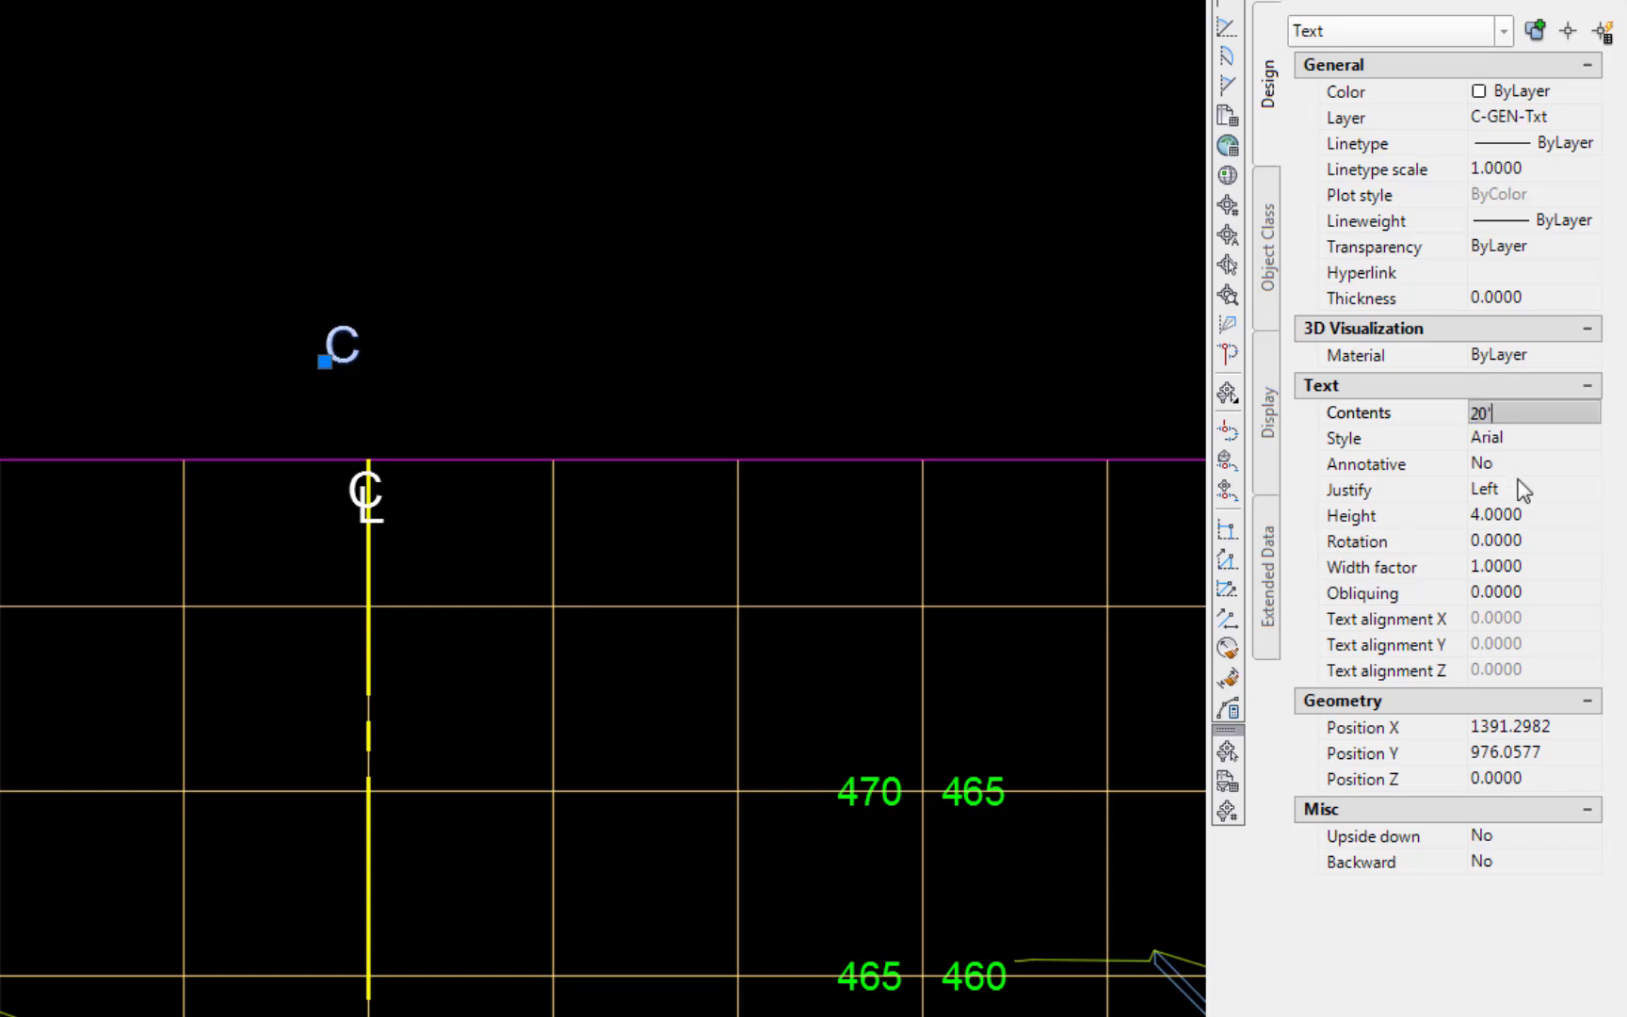
pyautogui.click(1506, 511)
pyautogui.write('3')
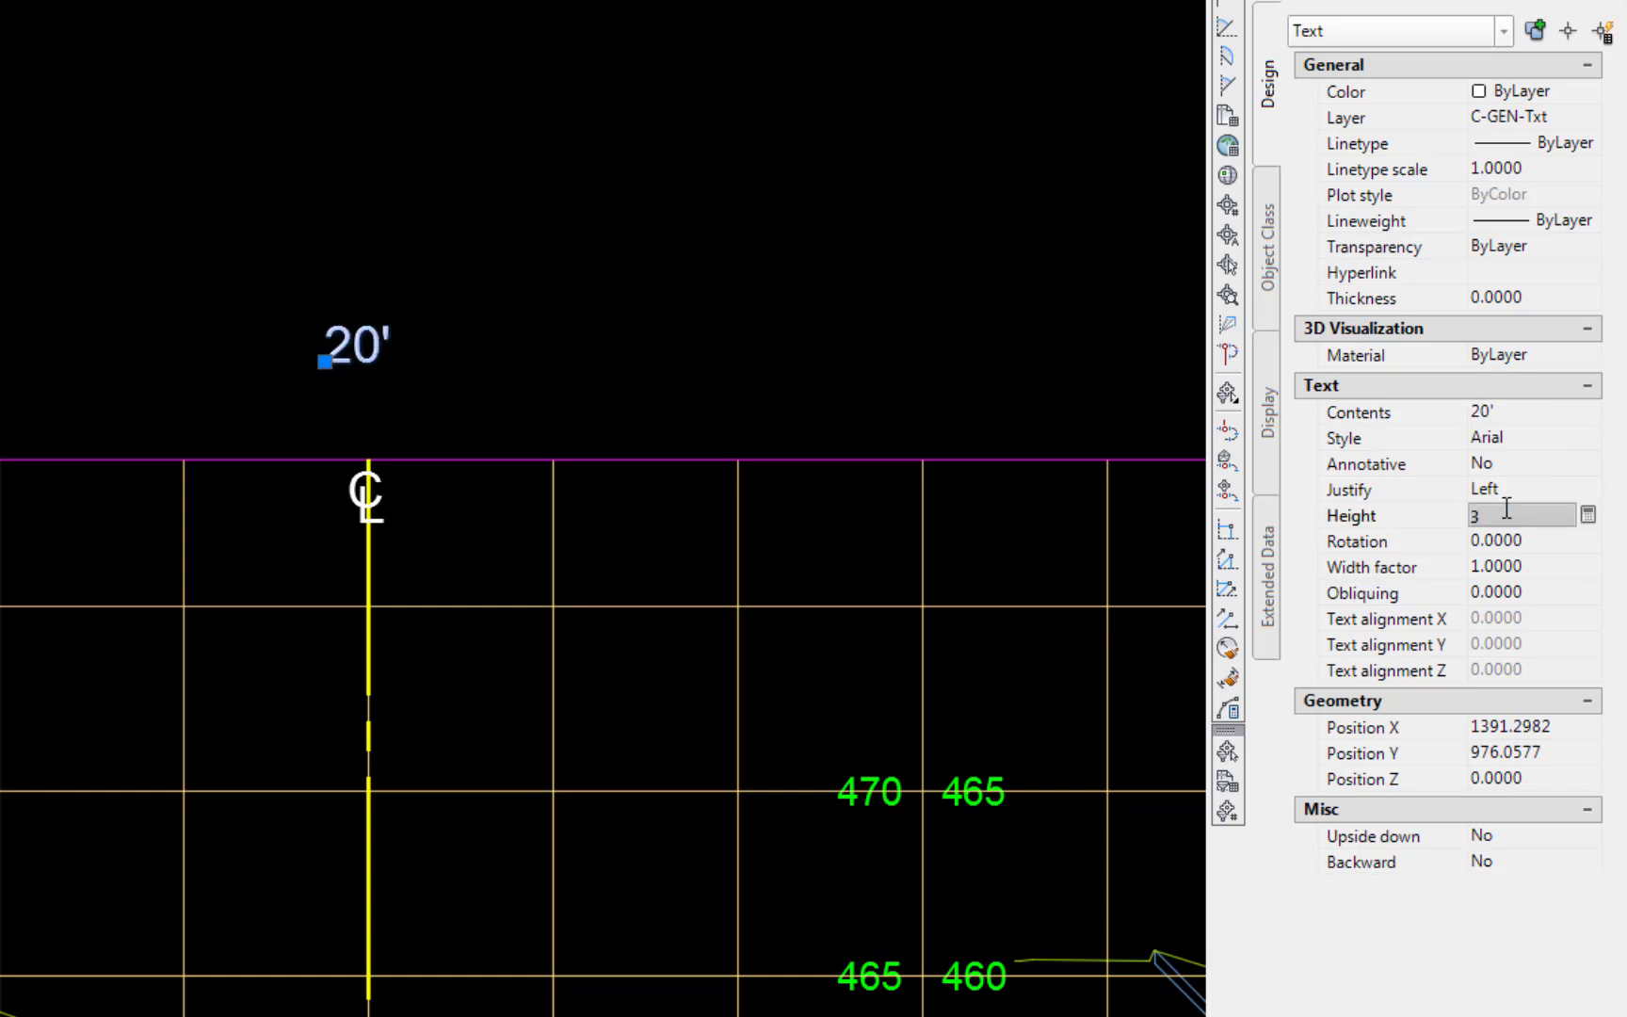
pyautogui.press('Return')
pyautogui.press('Escape')
# Step: Copy the 20' text just inside the grid's upper border, onto the two nearest vertical grid lines on each side of the centerline
pyautogui.write('CO')
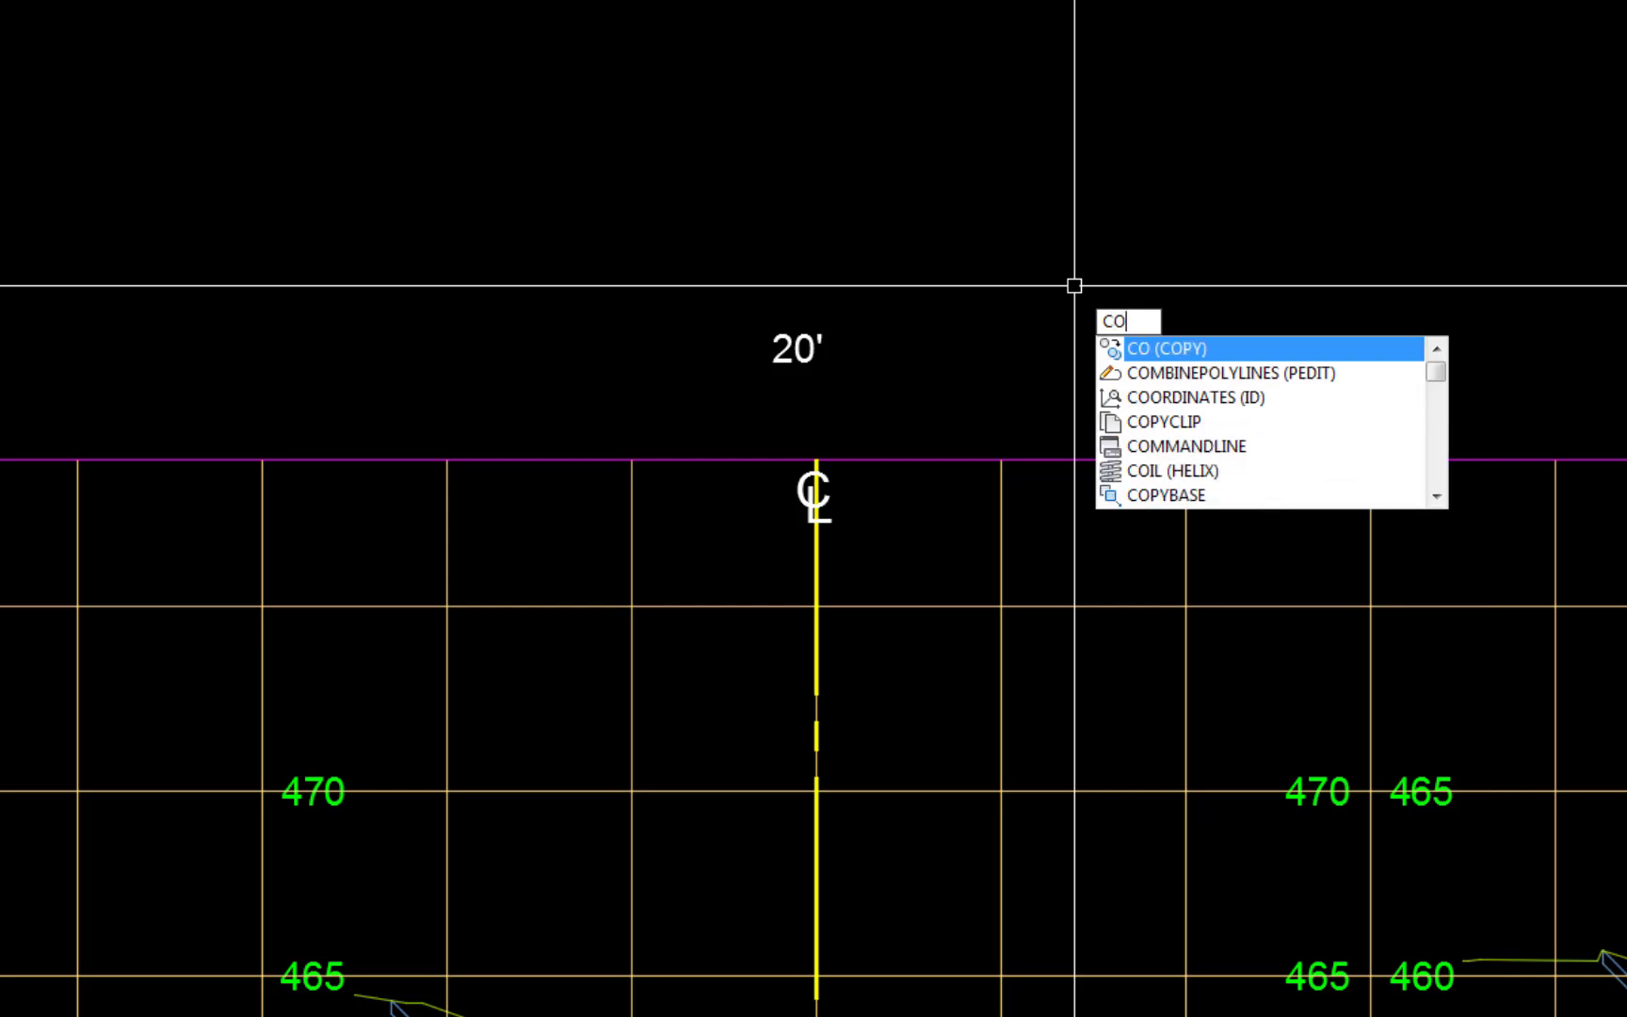
pyautogui.press('Return')
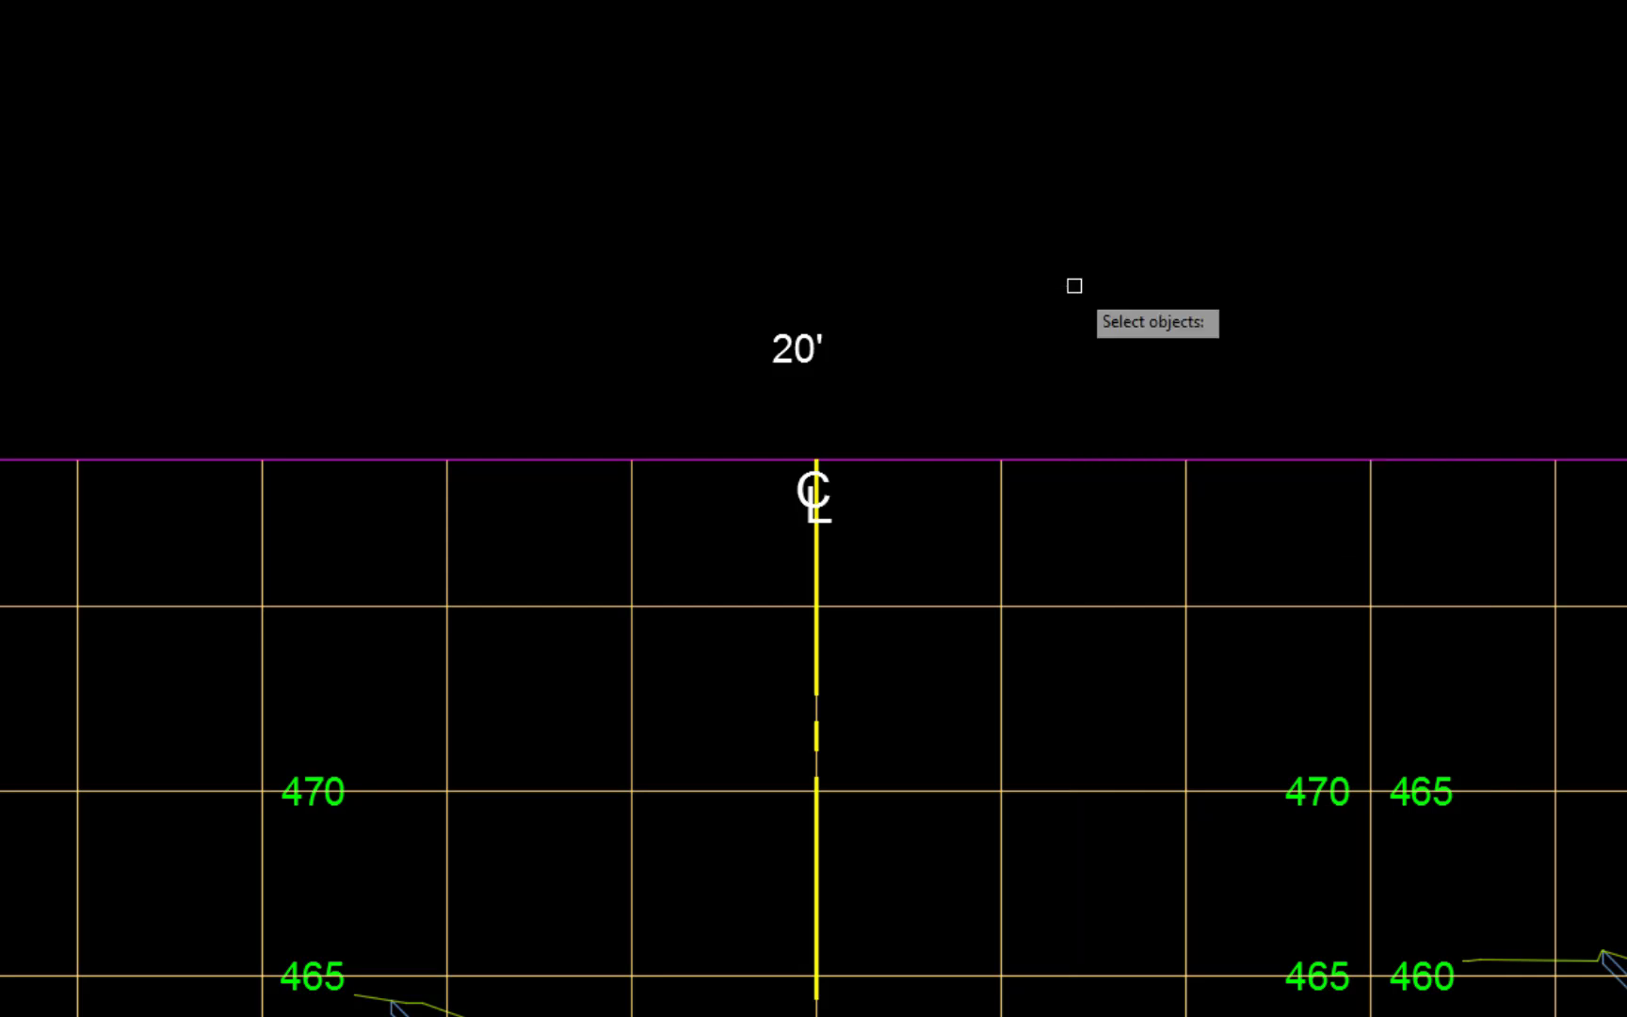
pyautogui.click(805, 355)
pyautogui.press('Return')
pyautogui.click(1233, 92)
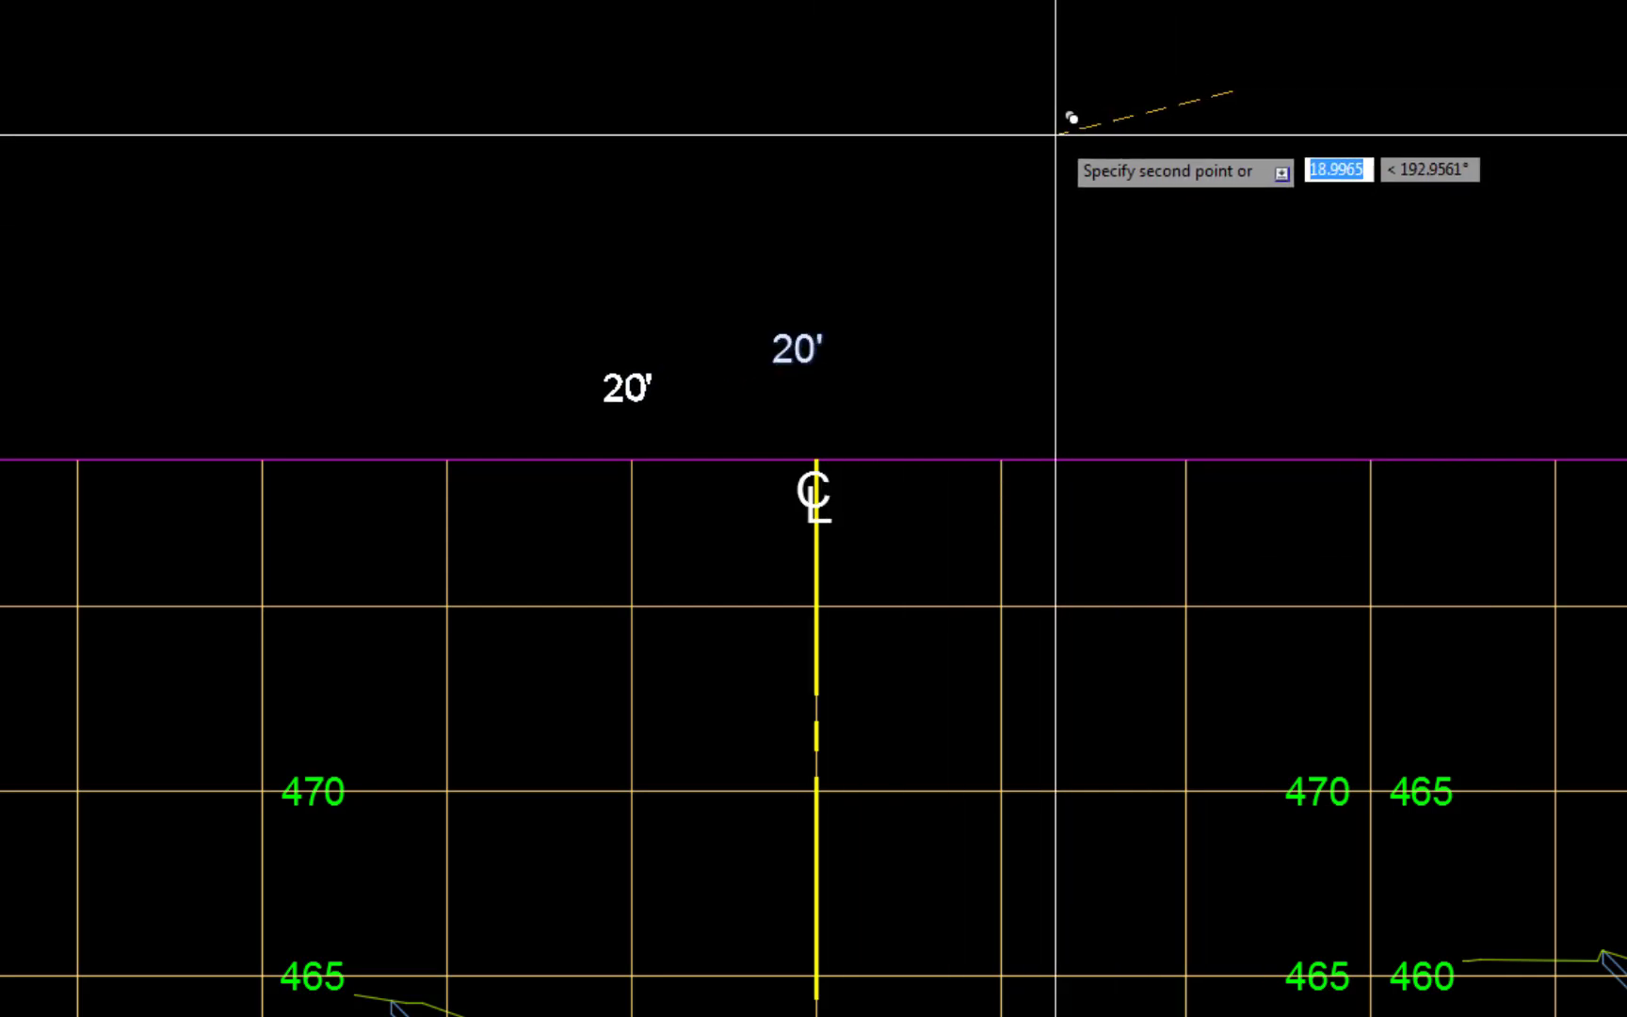
pyautogui.click(886, 228)
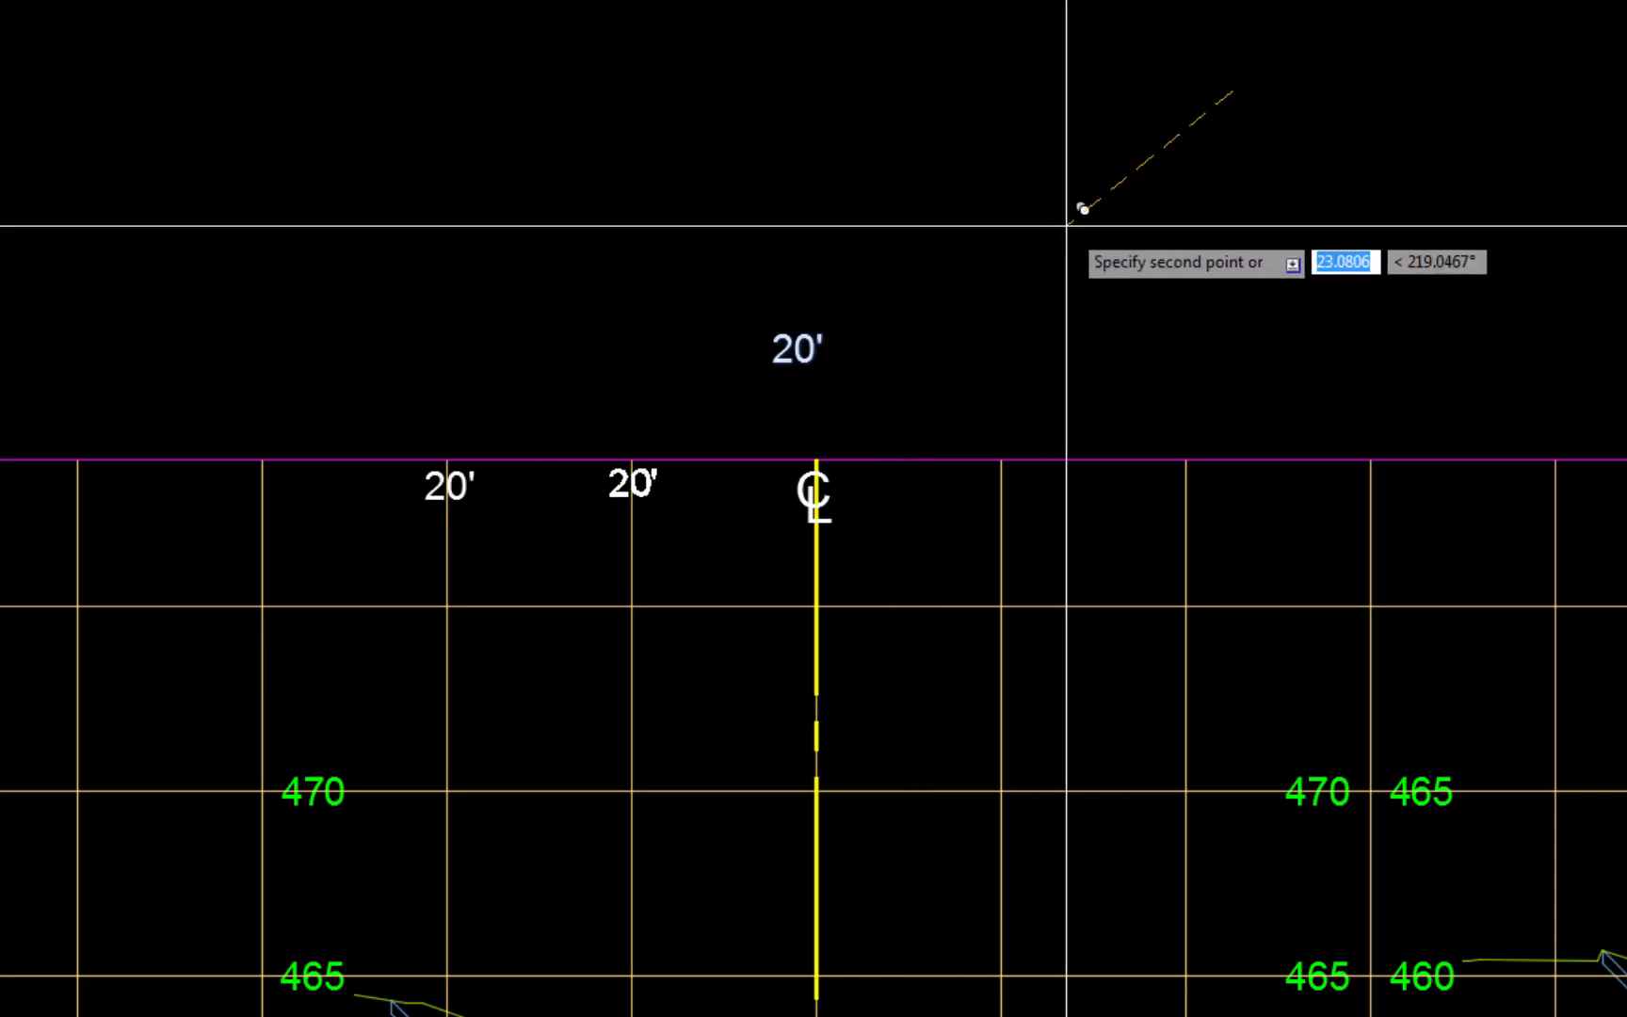
pyautogui.click(1068, 226)
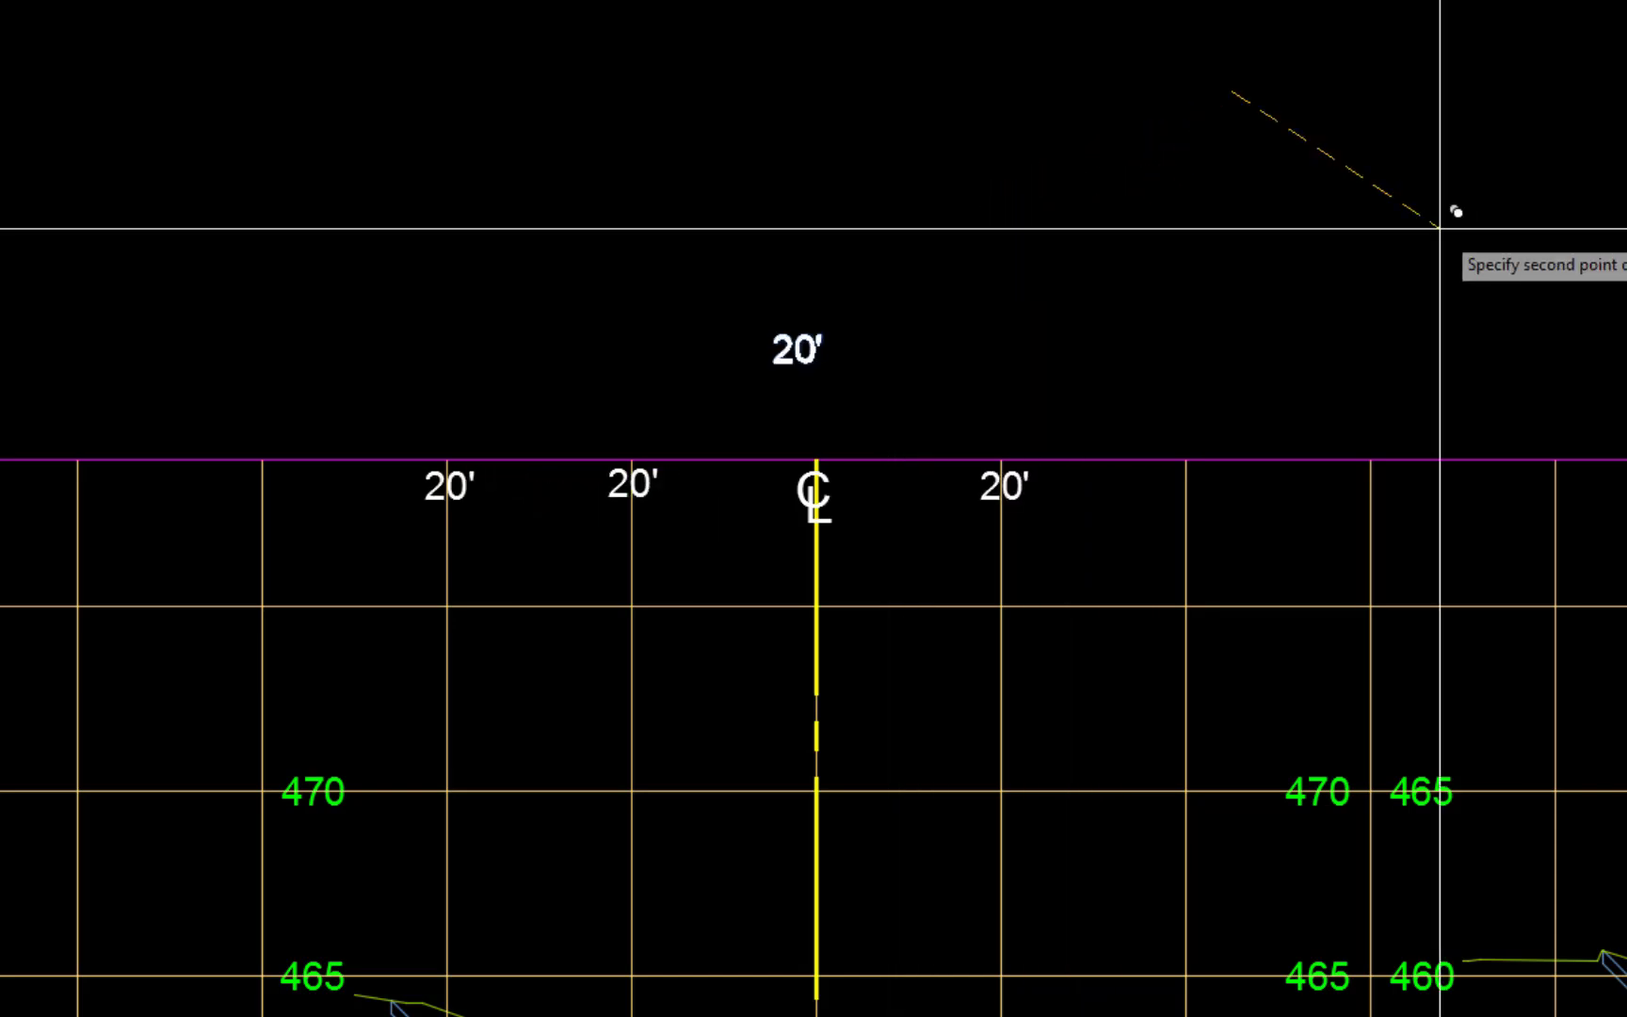
pyautogui.click(1440, 228)
pyautogui.click(1623, 228)
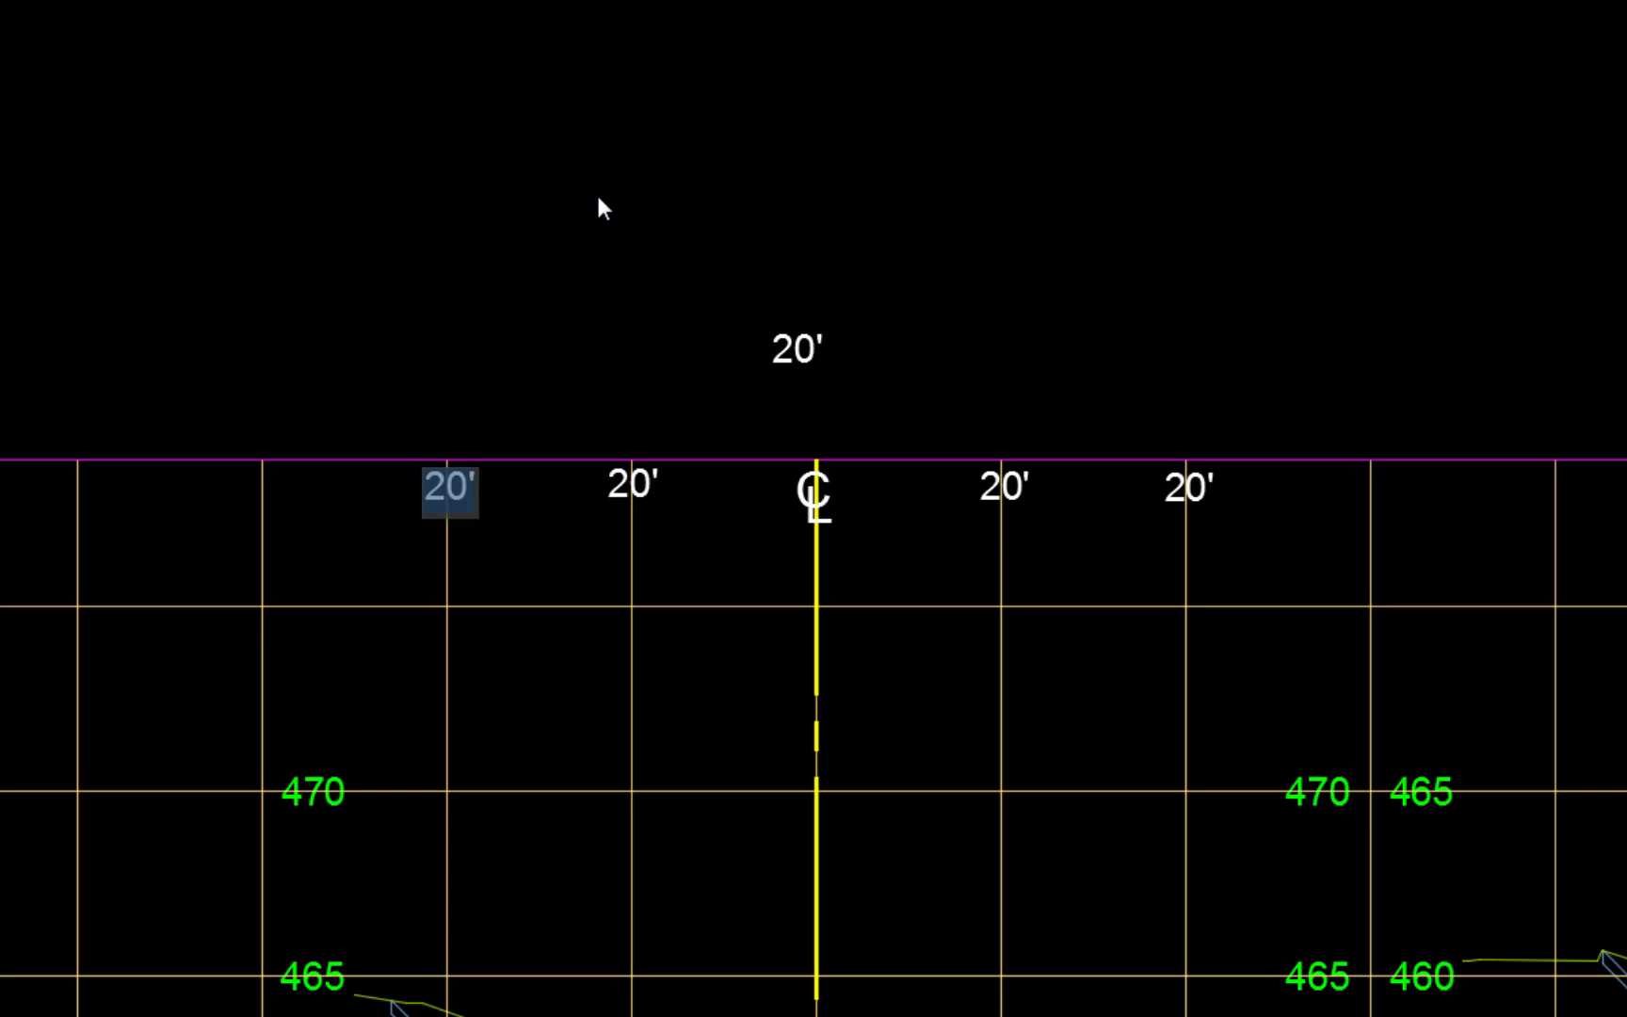
# Step: Change the two outer offset labels in the upper row to 40'
pyautogui.write("'")
pyautogui.press('Return')
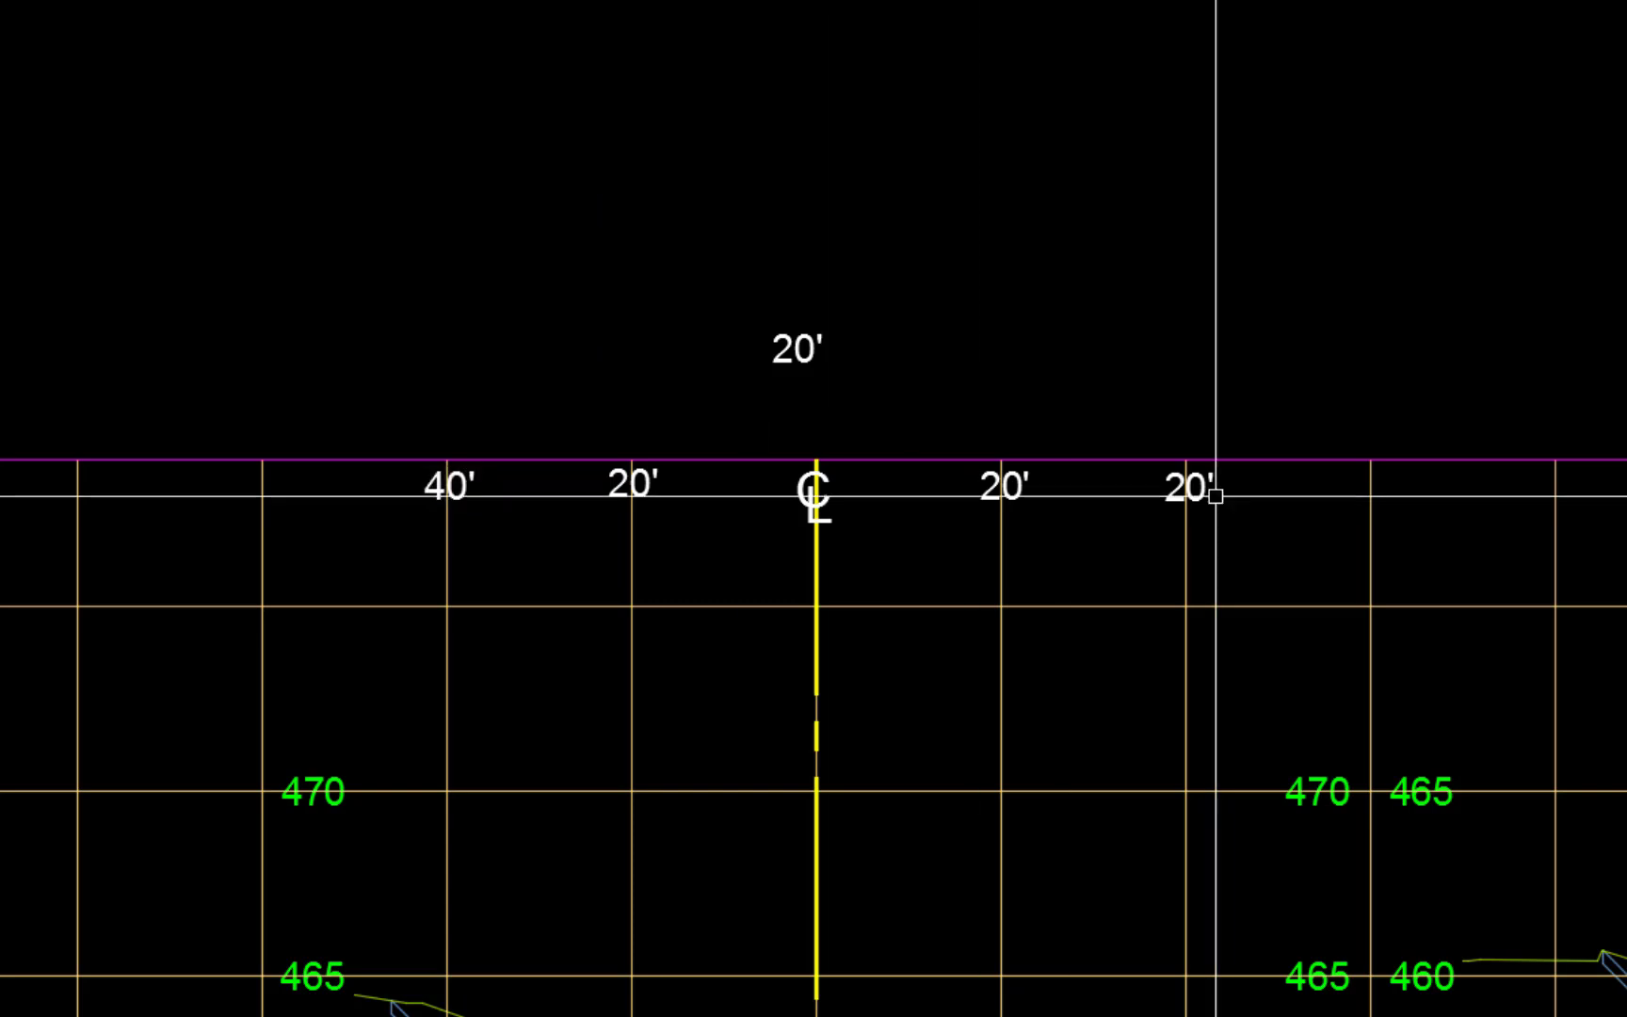
pyautogui.click(1188, 488)
pyautogui.write("40'")
pyautogui.press('Return')
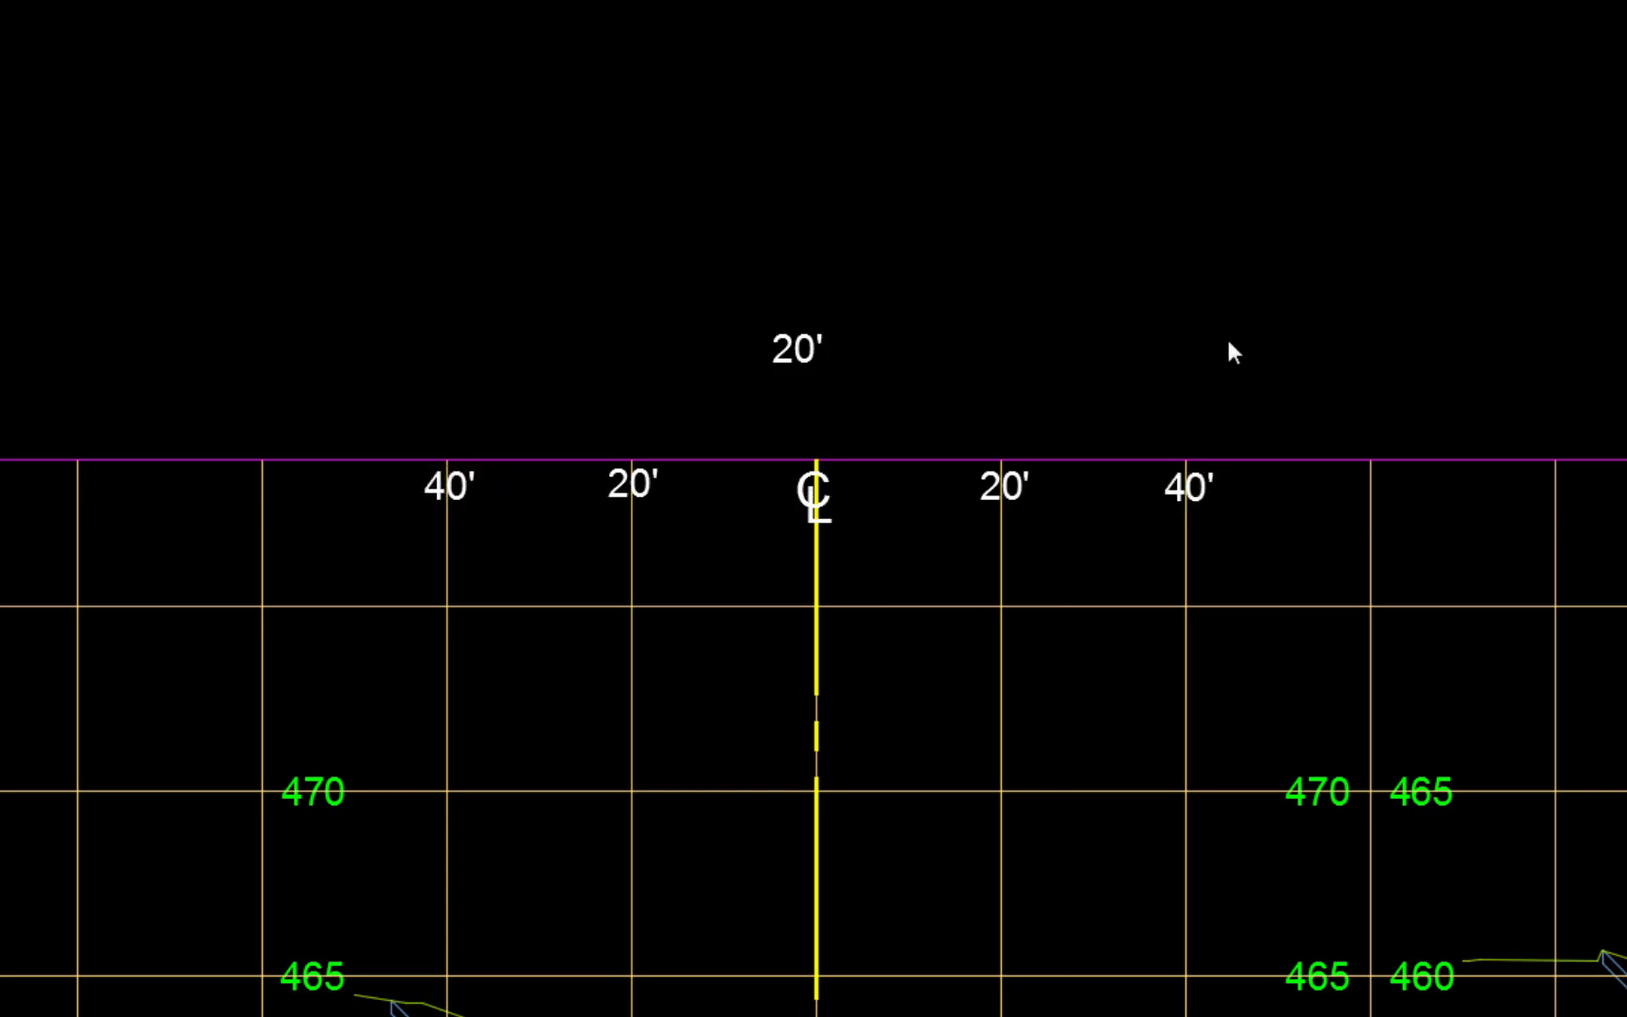
# Step: Copy the upper row of offset labels and the centerline symbol straight down to the grid's lower border
pyautogui.write('co')
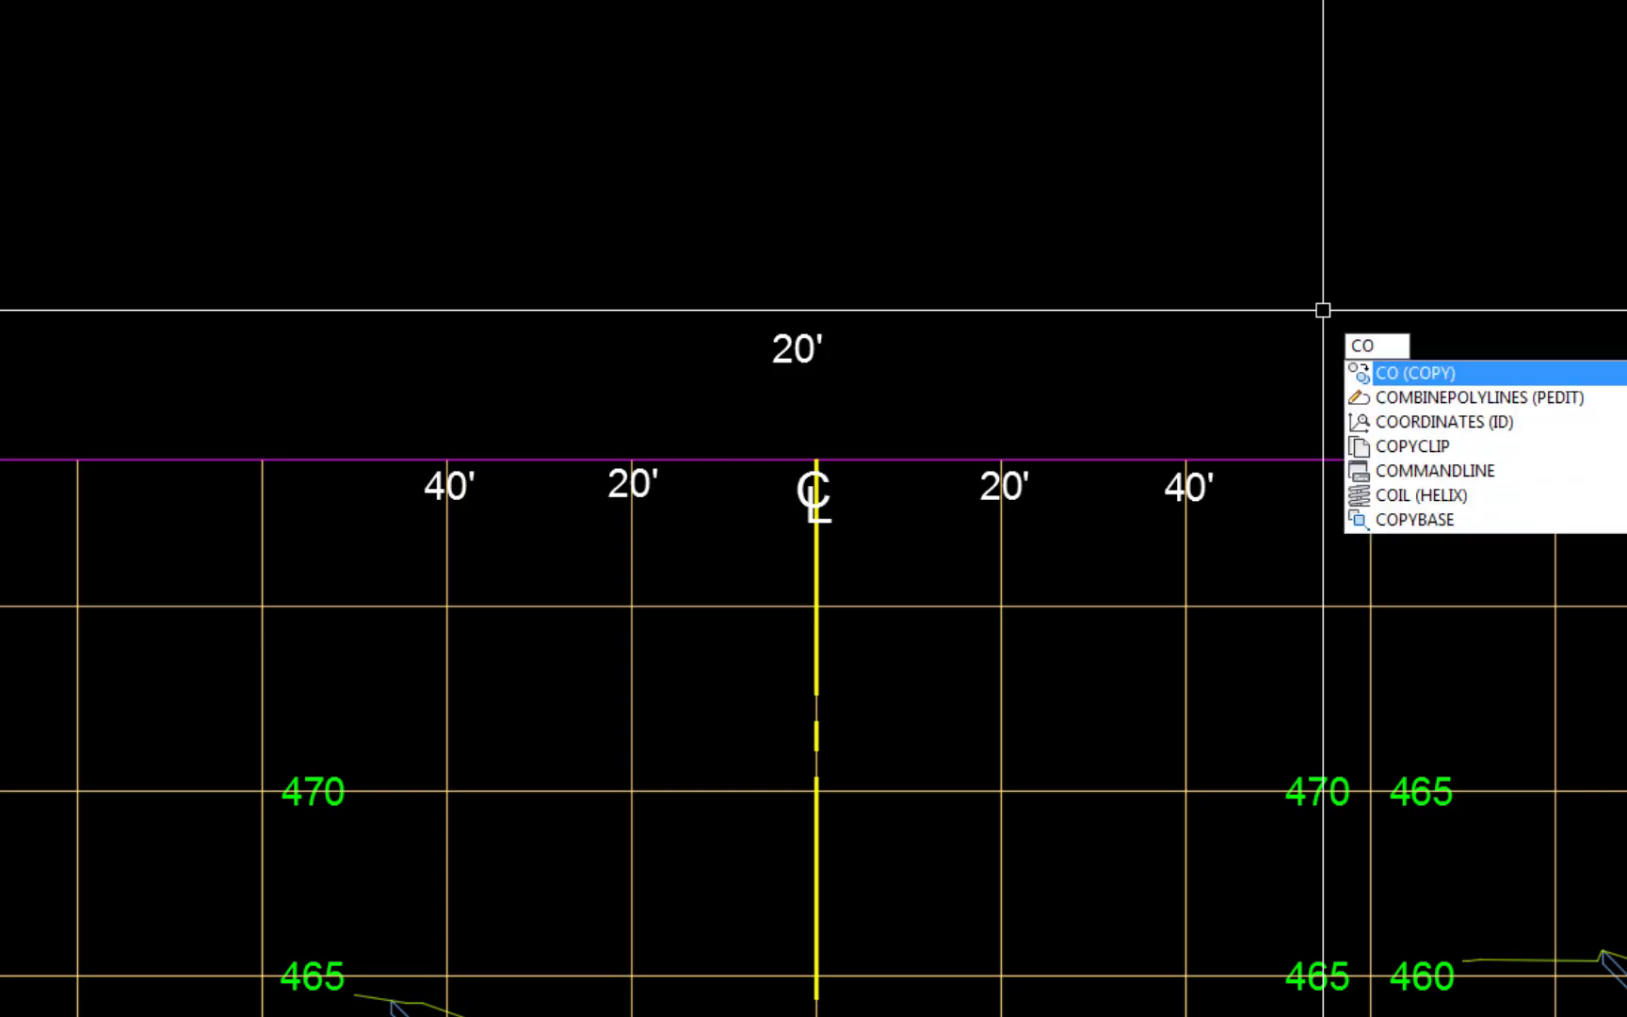
pyautogui.press('Return')
pyautogui.click(334, 552)
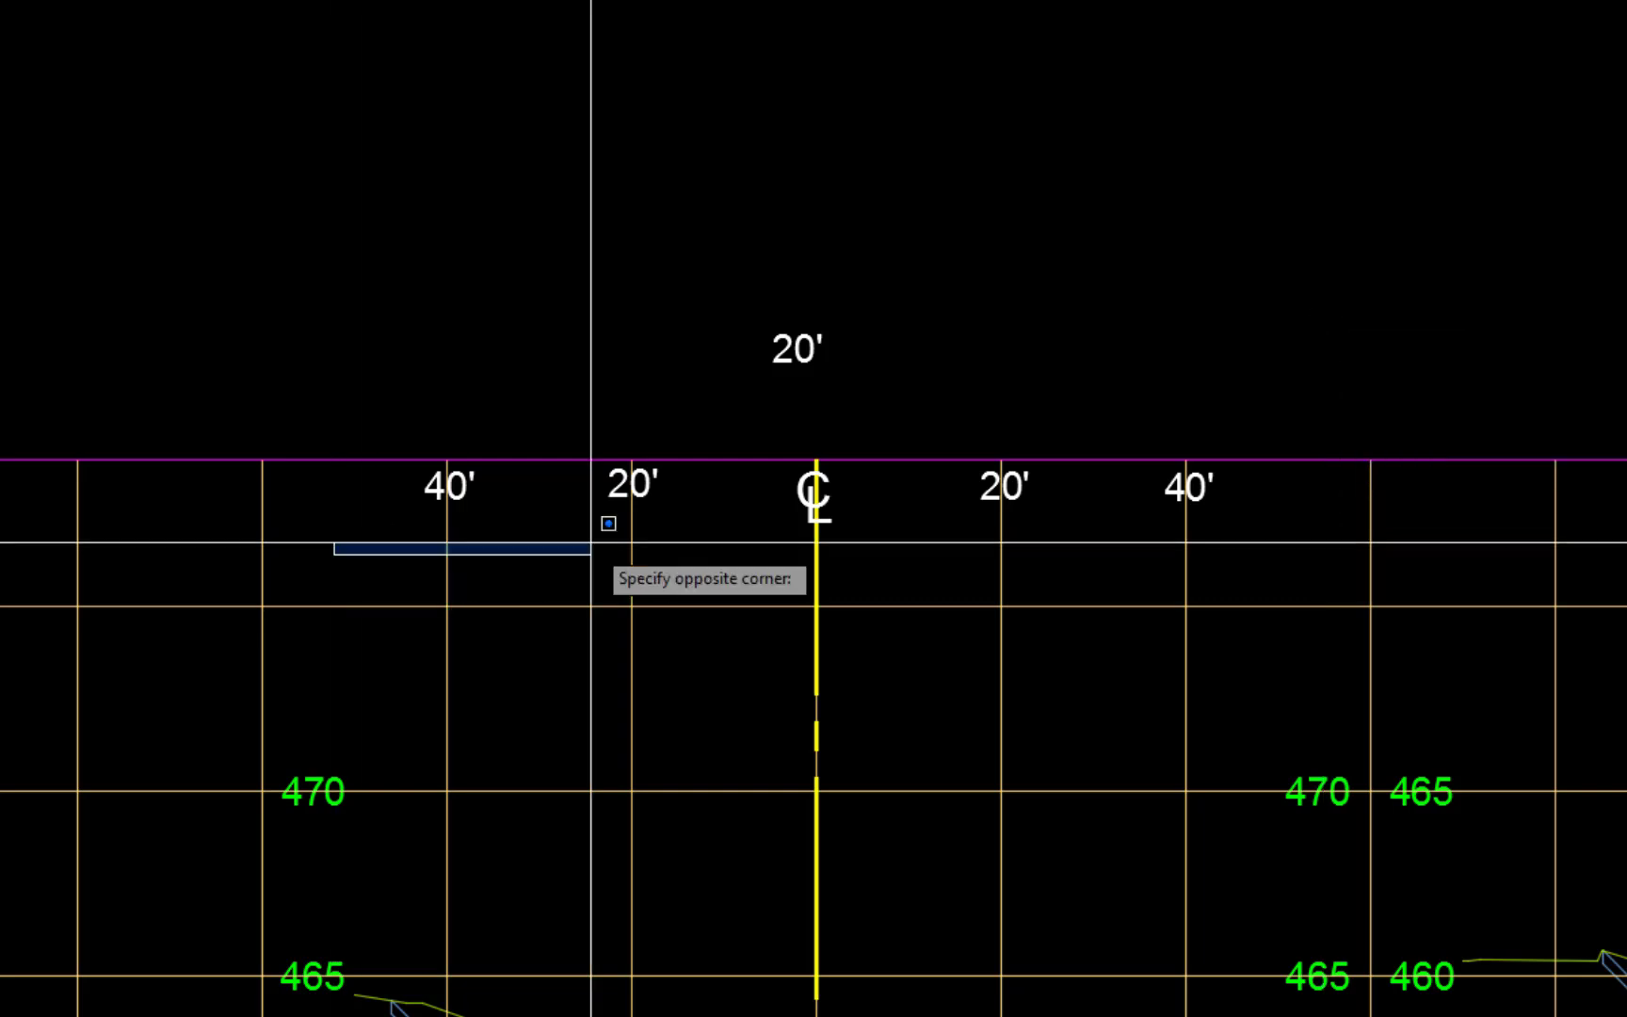
pyautogui.click(1338, 392)
pyautogui.press('Return')
pyautogui.click(1357, 311)
pyautogui.scroll(-5, 1383, 354)
pyautogui.moveTo(1367, 373); pyautogui.dragTo(1414, 8, button='middle')
pyautogui.moveTo(1409, 828); pyautogui.dragTo(1429, 124, button='middle')
pyautogui.moveTo(1482, 632); pyautogui.dragTo(1396, 315, button='middle')
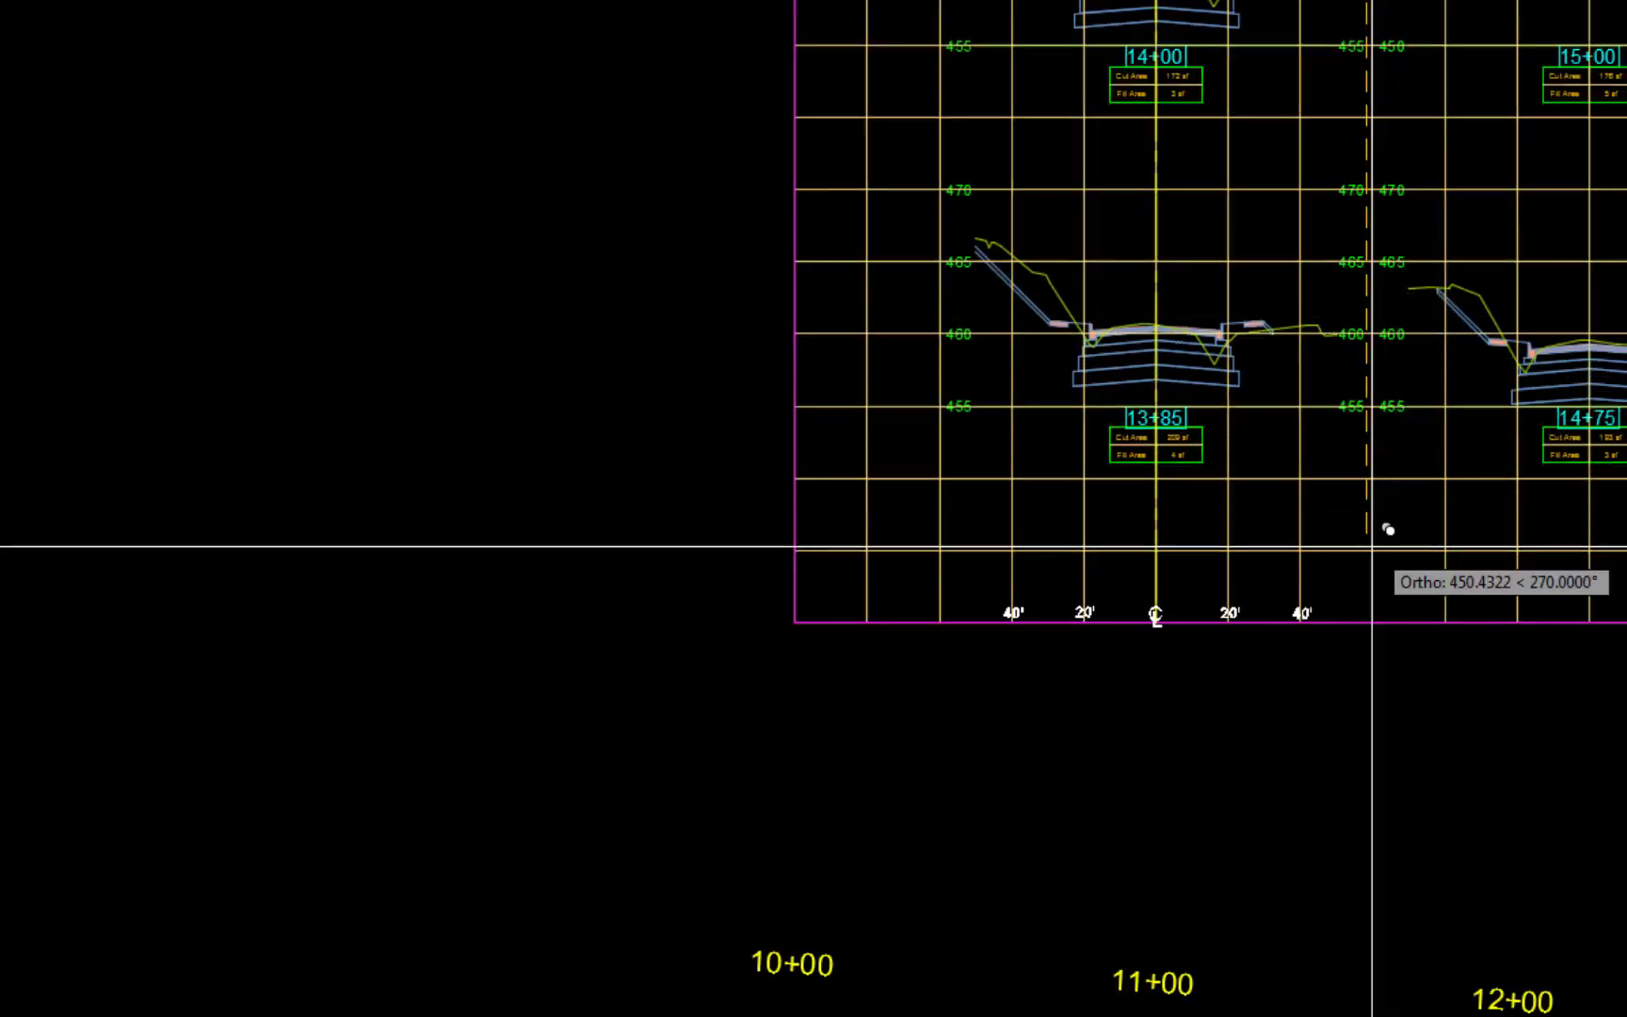
pyautogui.press('Escape')
# Step: Move the lower centerline symbol slightly up so it sits inside the grid's lower border
pyautogui.scroll(5, 1198, 626)
pyautogui.write('m')
pyautogui.press('Return')
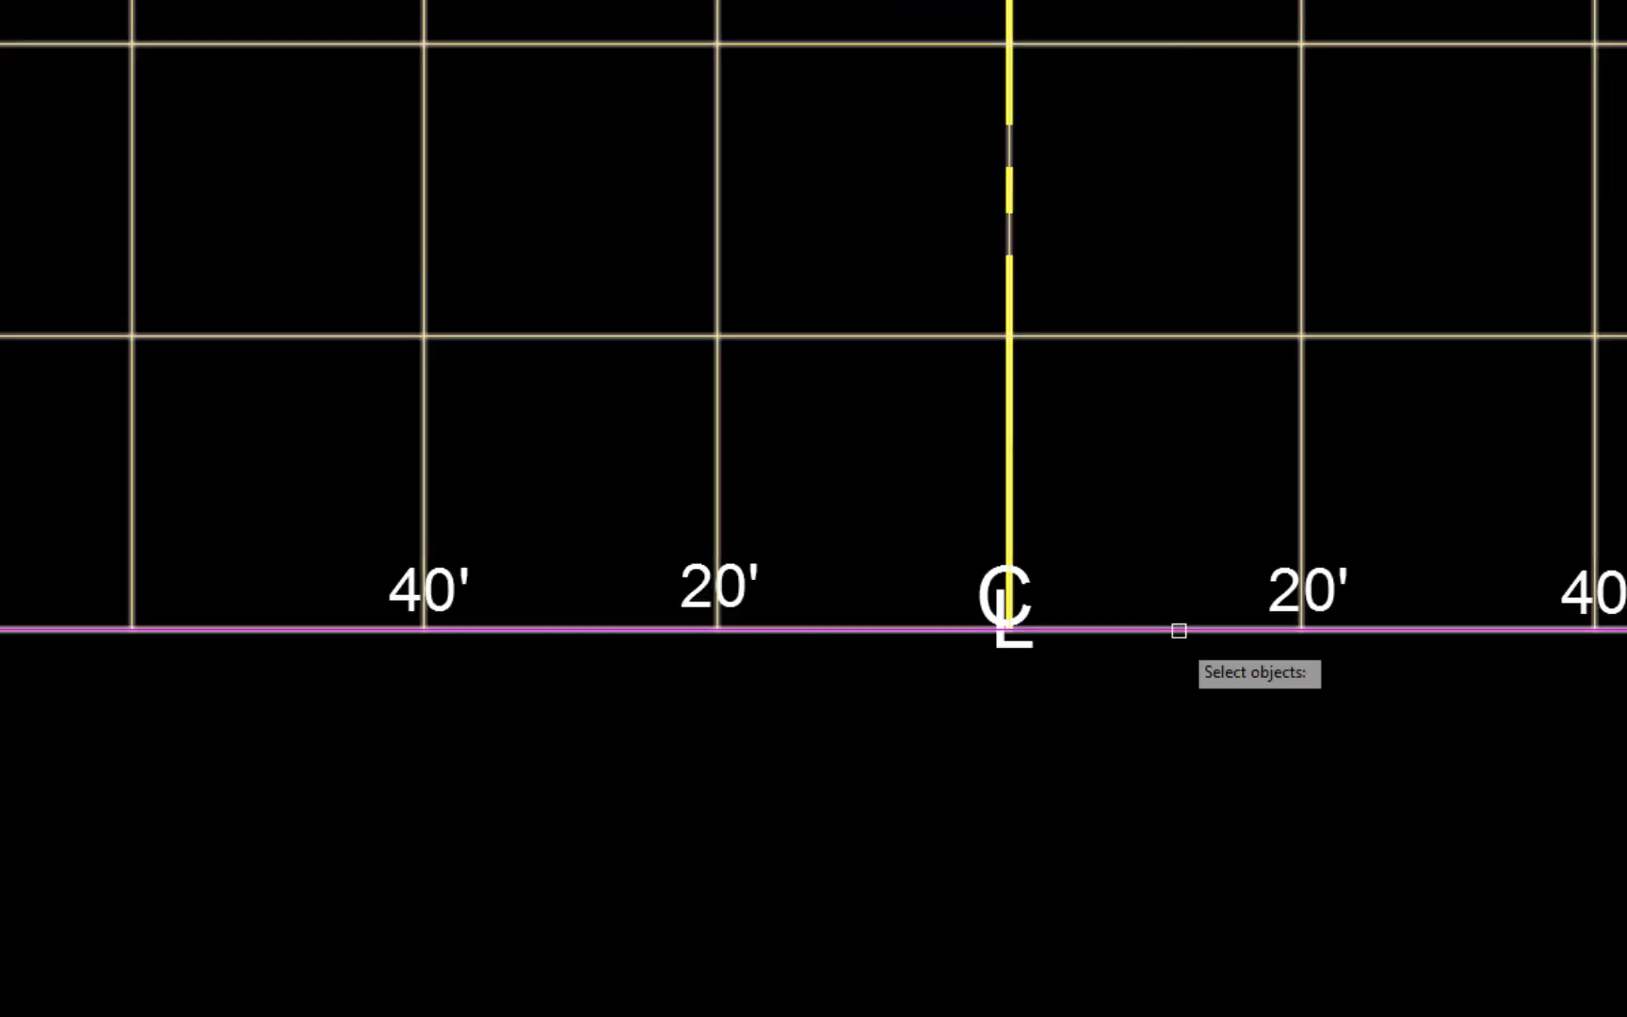
pyautogui.click(1114, 471)
pyautogui.press('Return')
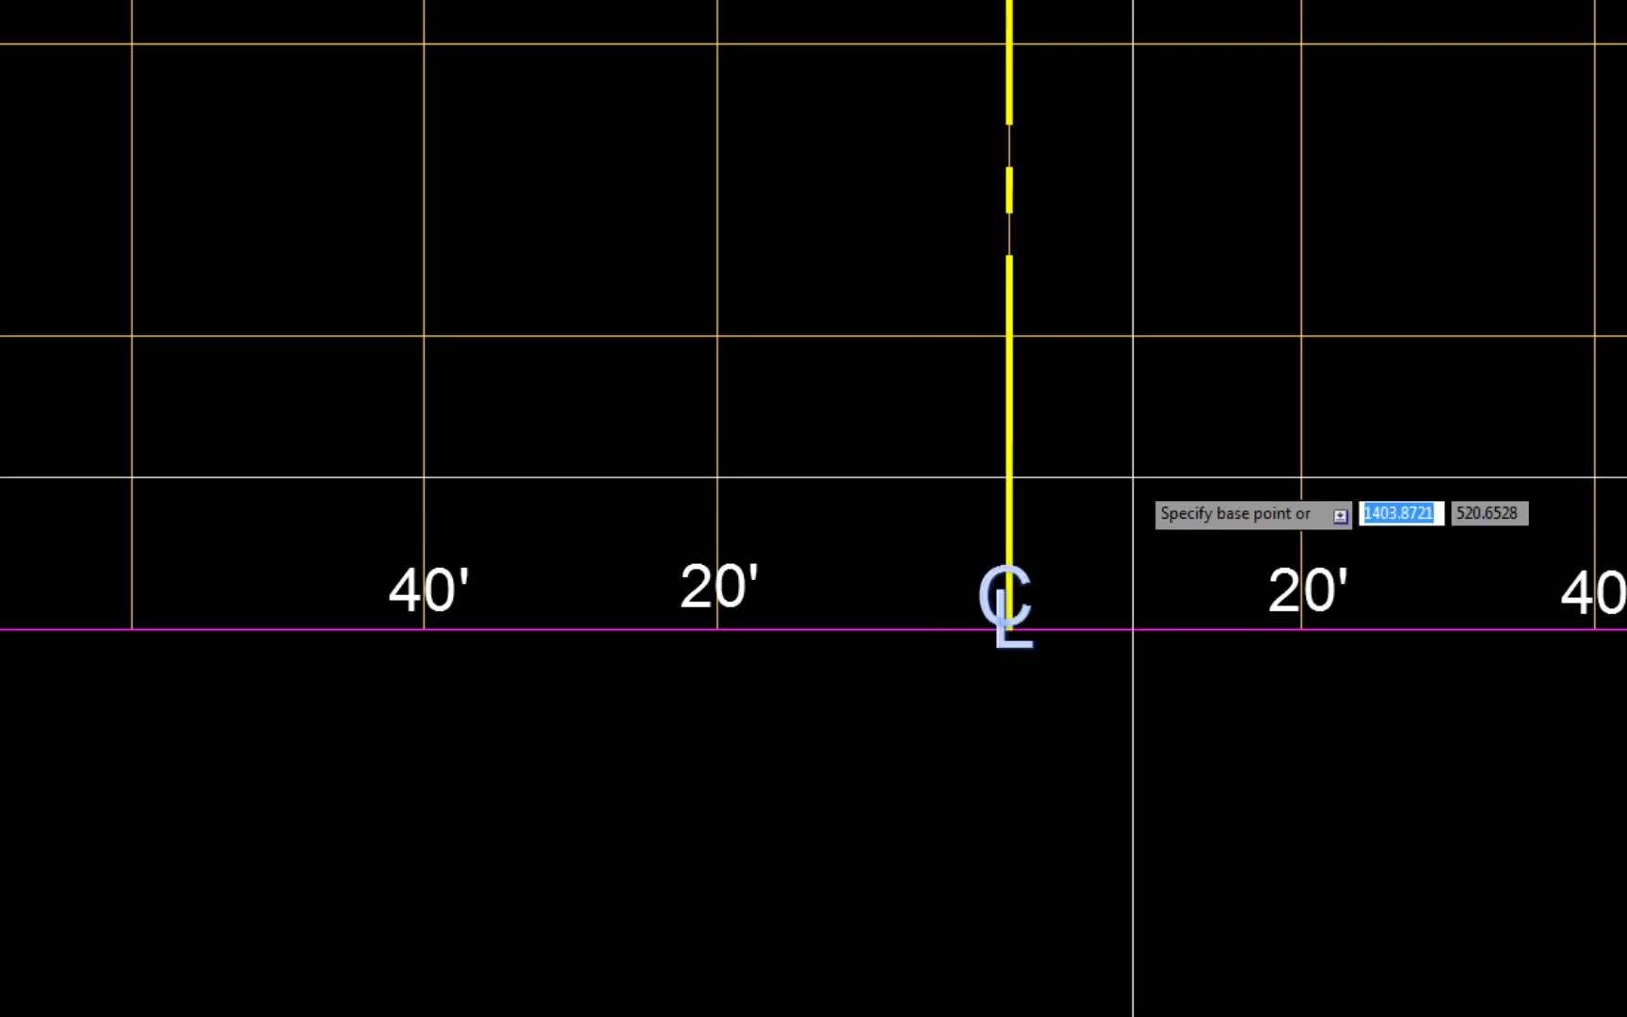
pyautogui.click(1216, 872)
pyautogui.click(1211, 827)
# Step: Copy the first column's centerline polyline with its upper and lower label rows to the other four section columns, based at the centerline's lower end
pyautogui.scroll(-8, 1211, 827)
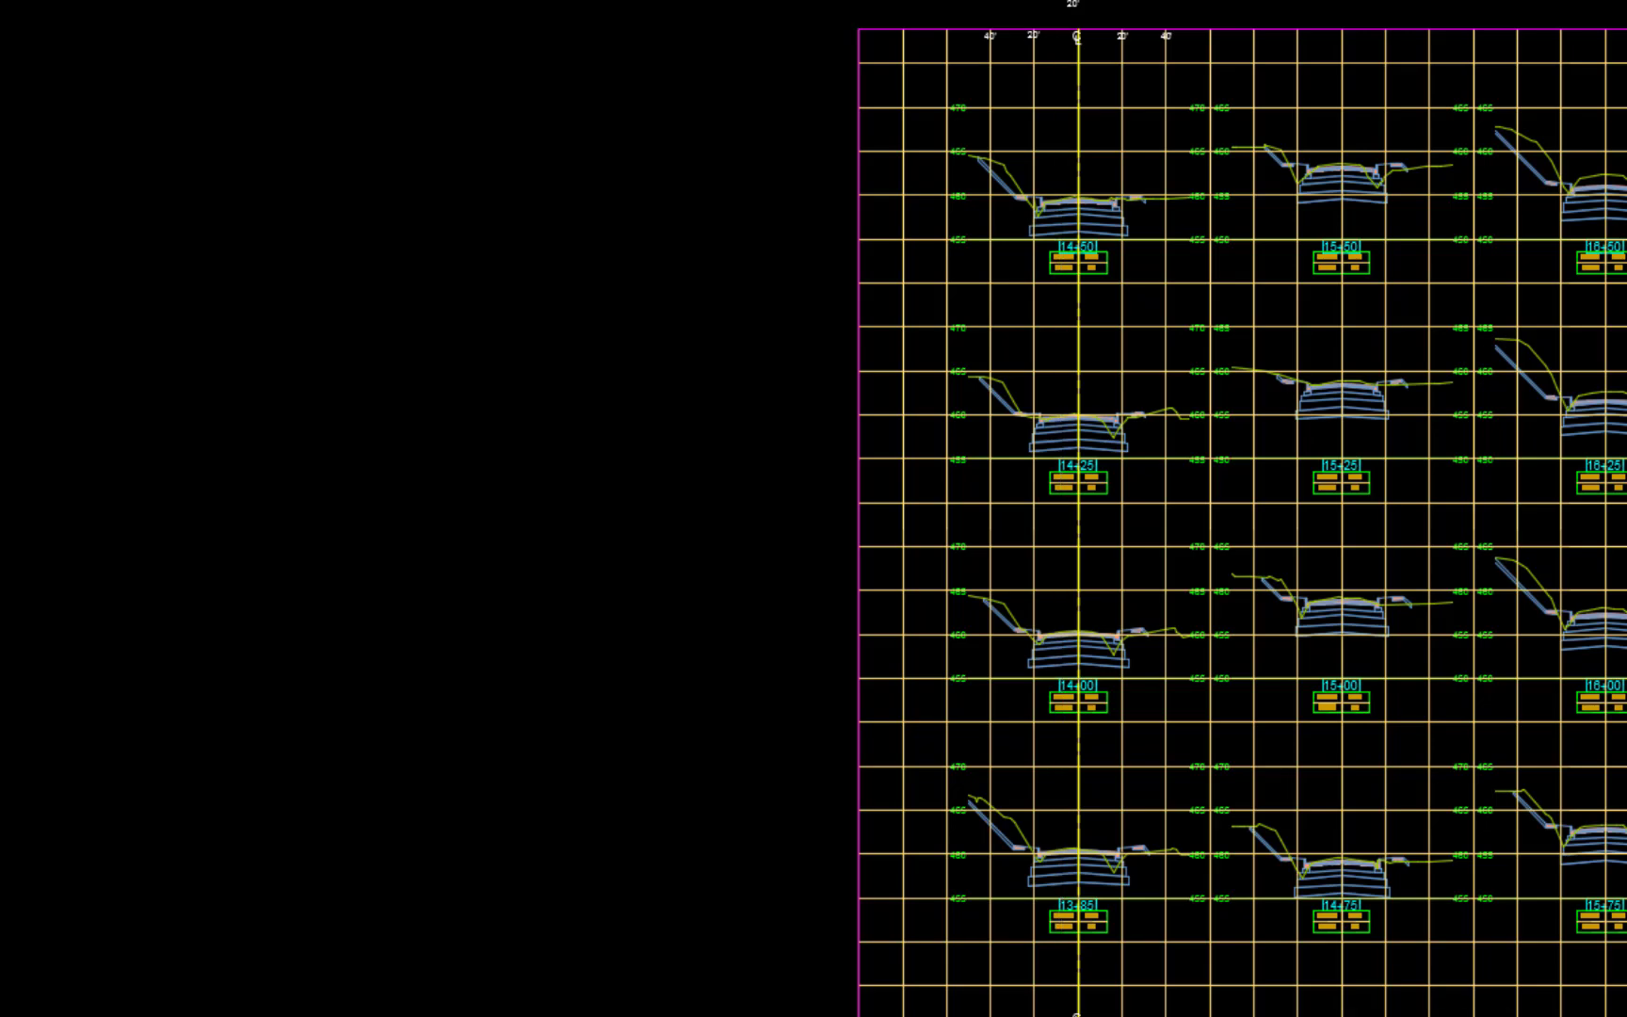
pyautogui.click(924, 1016)
pyautogui.click(1200, 997)
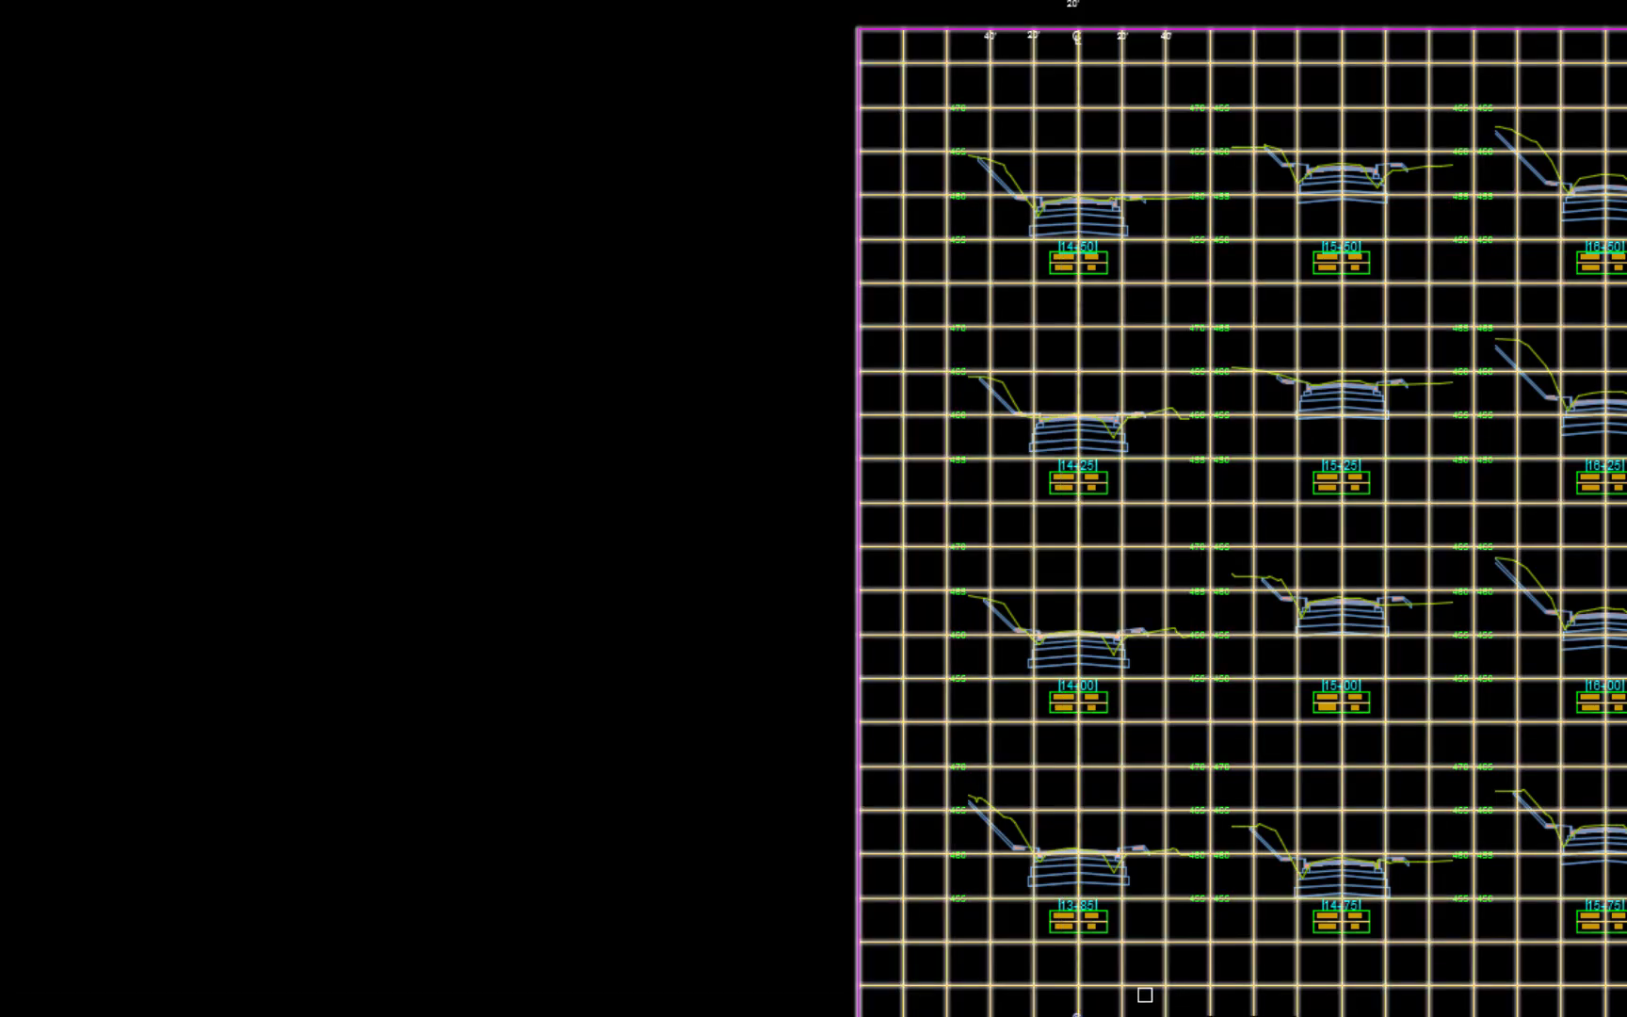
pyautogui.click(1078, 961)
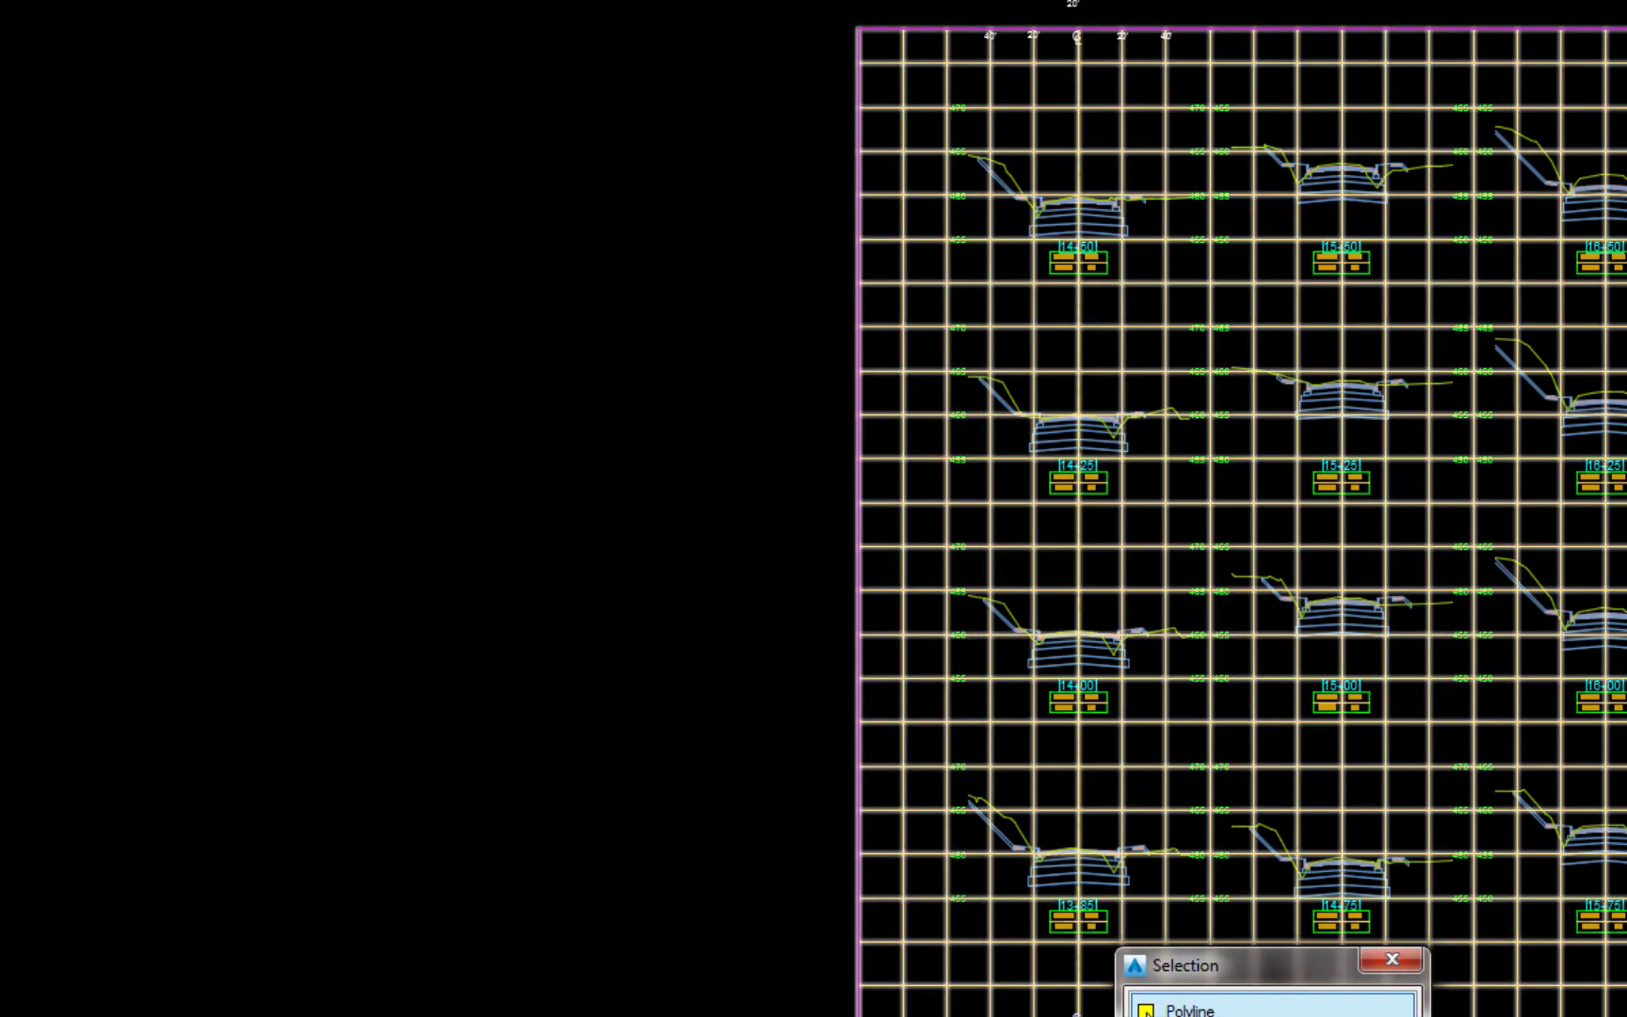
pyautogui.click(1146, 1010)
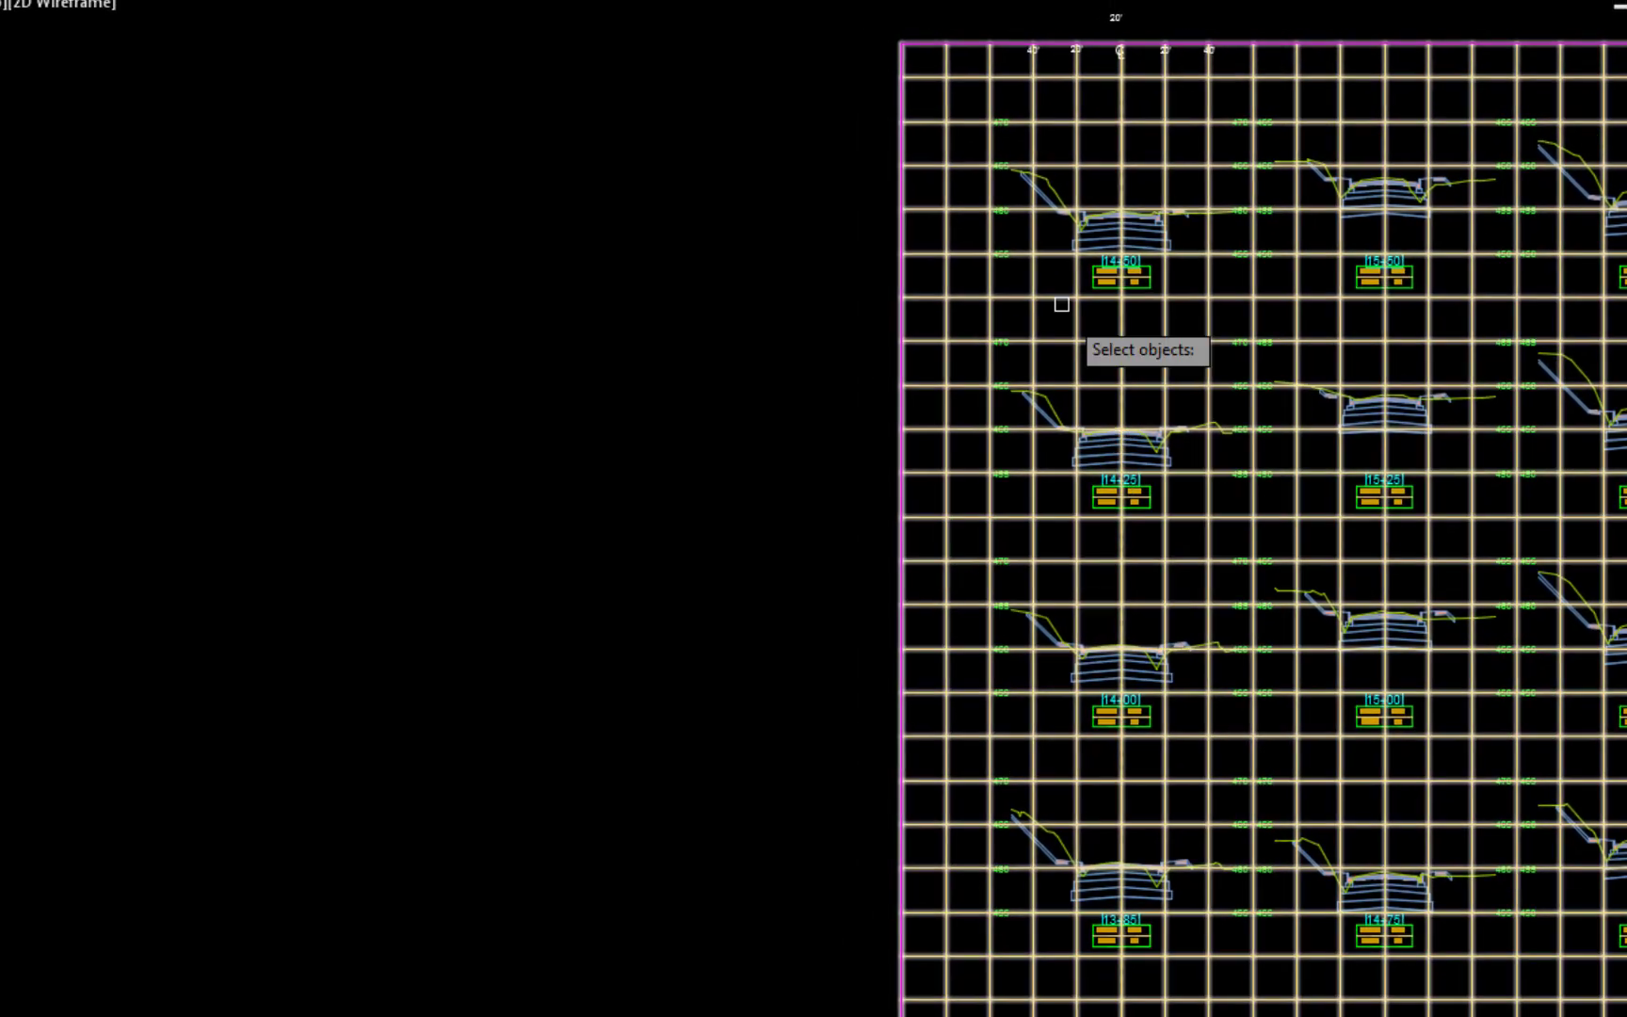
pyautogui.click(821, 85)
pyautogui.click(1272, 38)
pyautogui.press('Return')
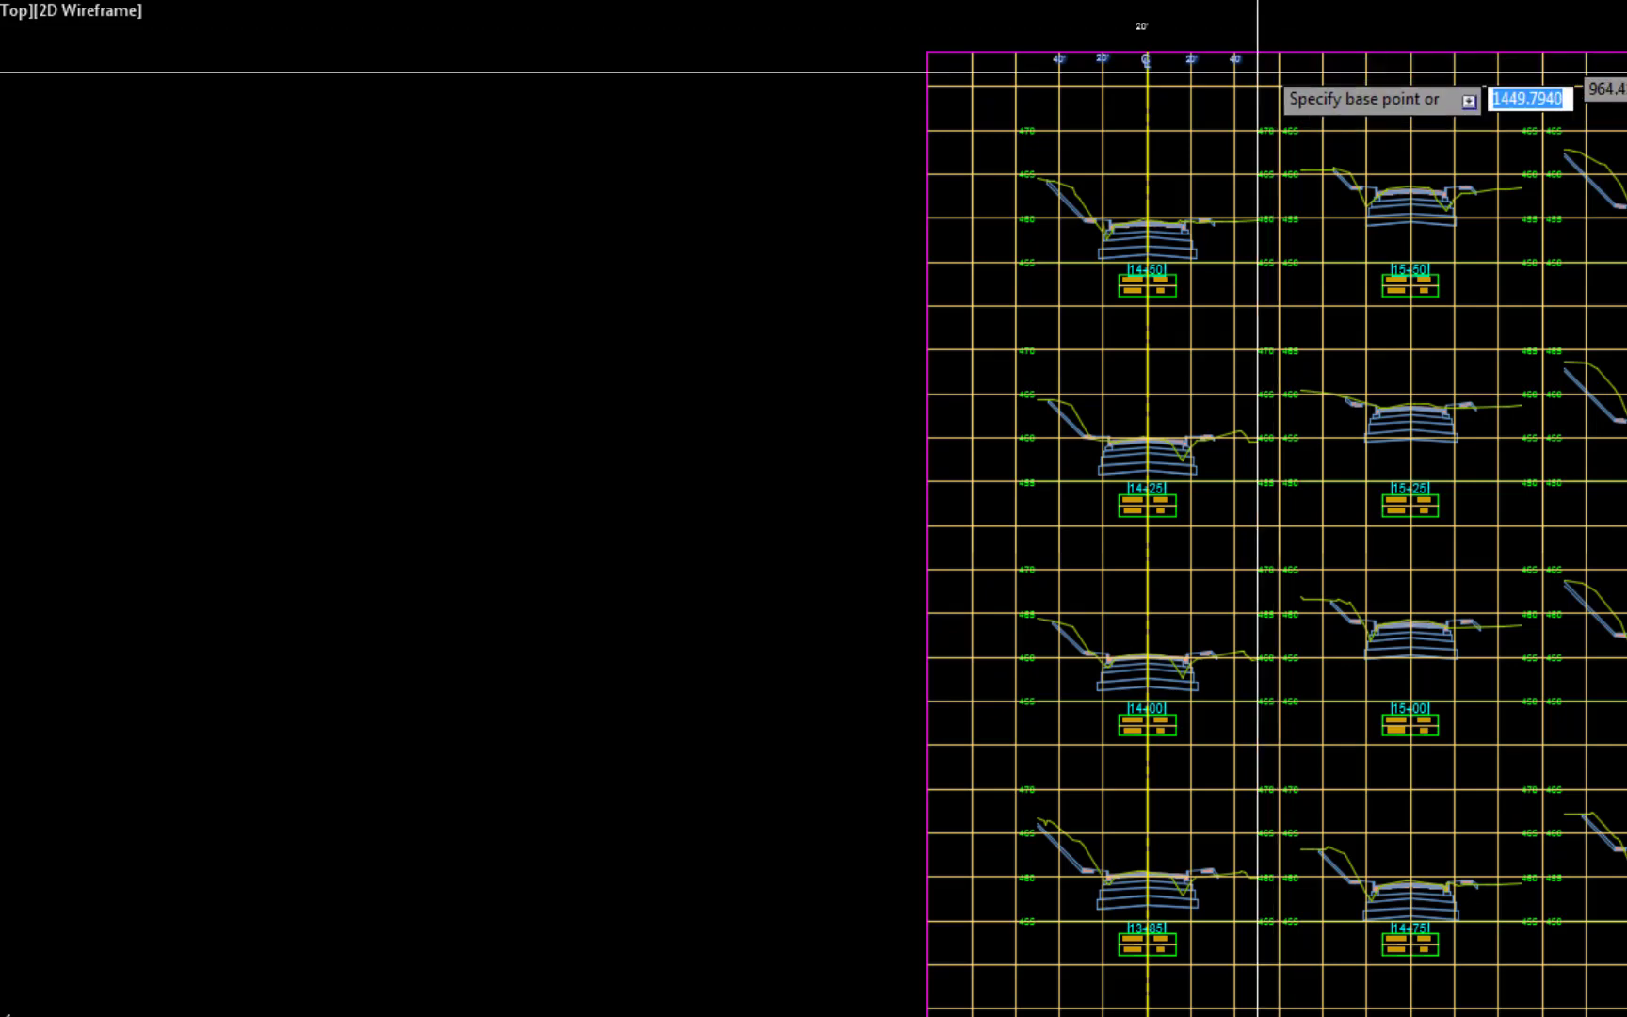
pyautogui.scroll(4, 1154, 1016)
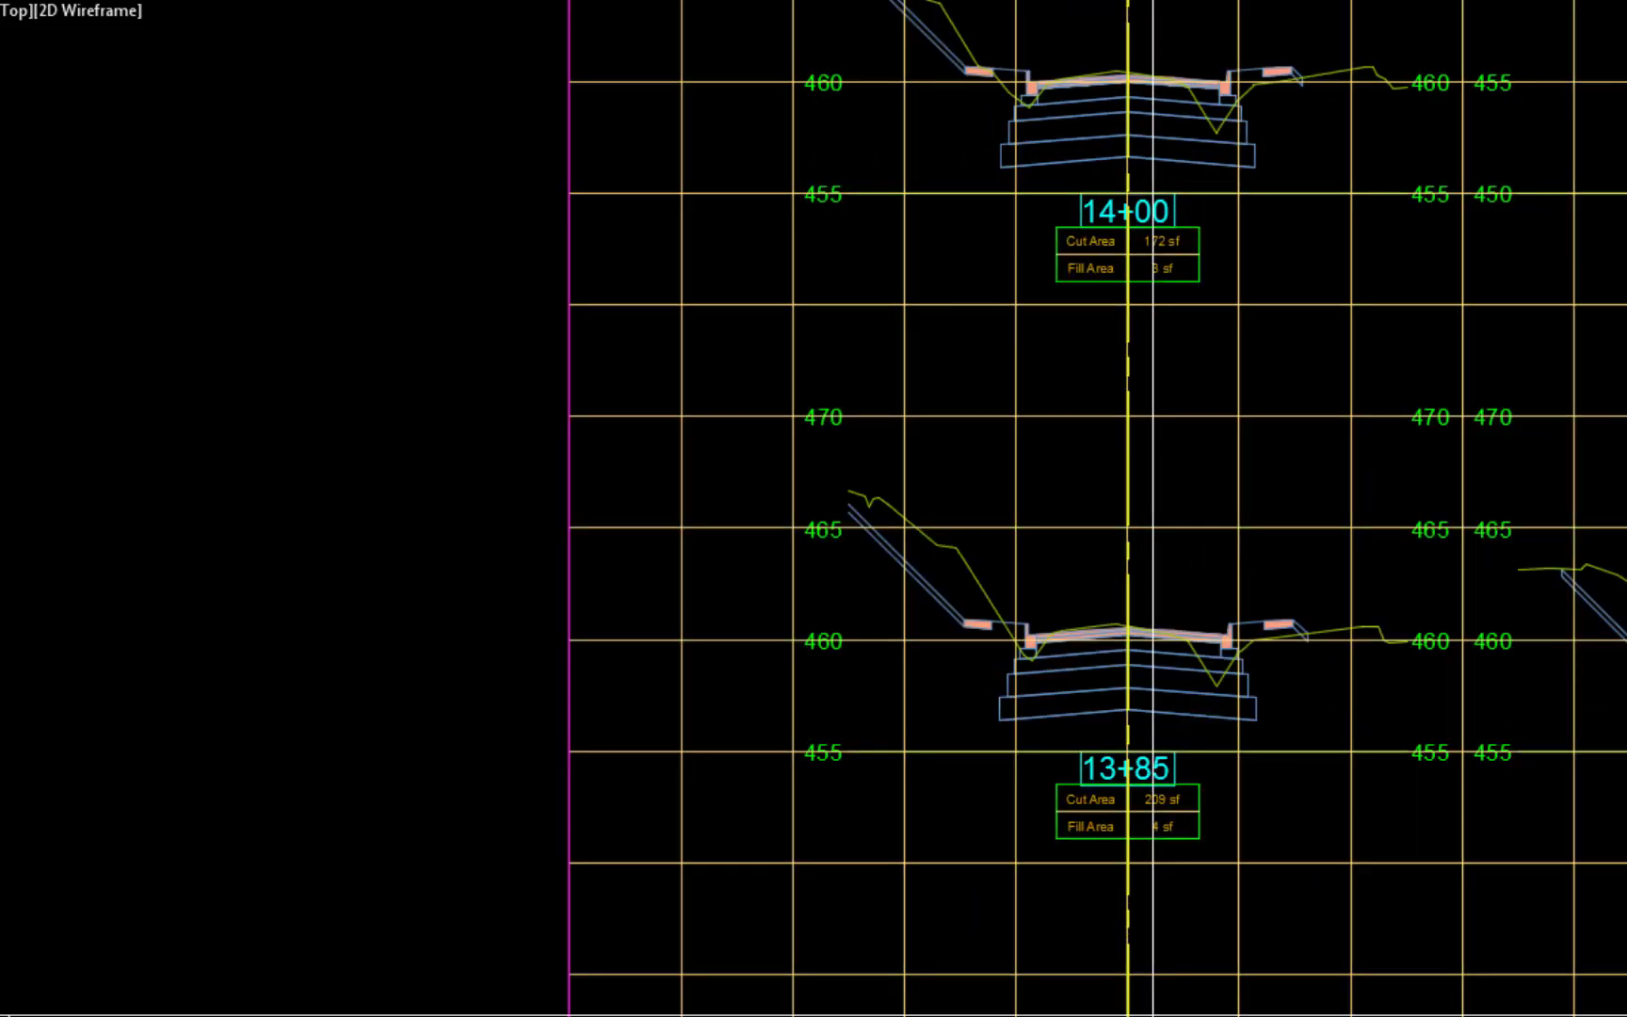
pyautogui.moveTo(1169, 1016); pyautogui.dragTo(1169, 730, button='middle')
pyautogui.click(1145, 796)
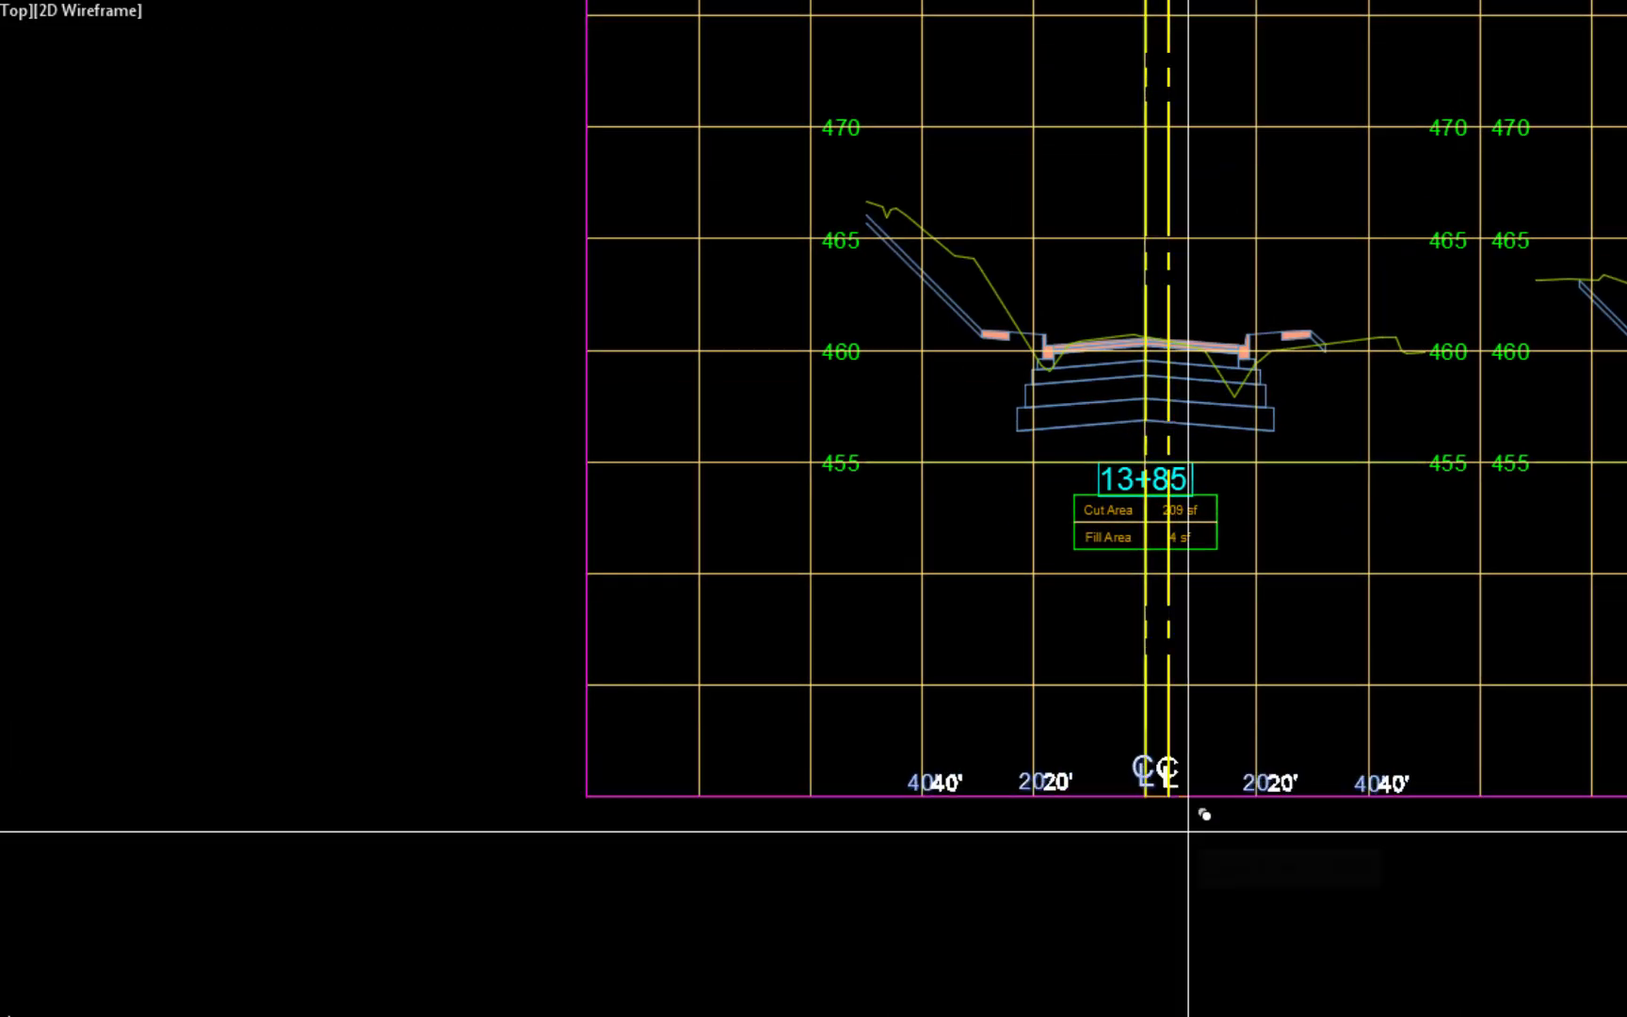
pyautogui.scroll(-6, 1030, 879)
pyautogui.click(1220, 863)
pyautogui.click(1382, 863)
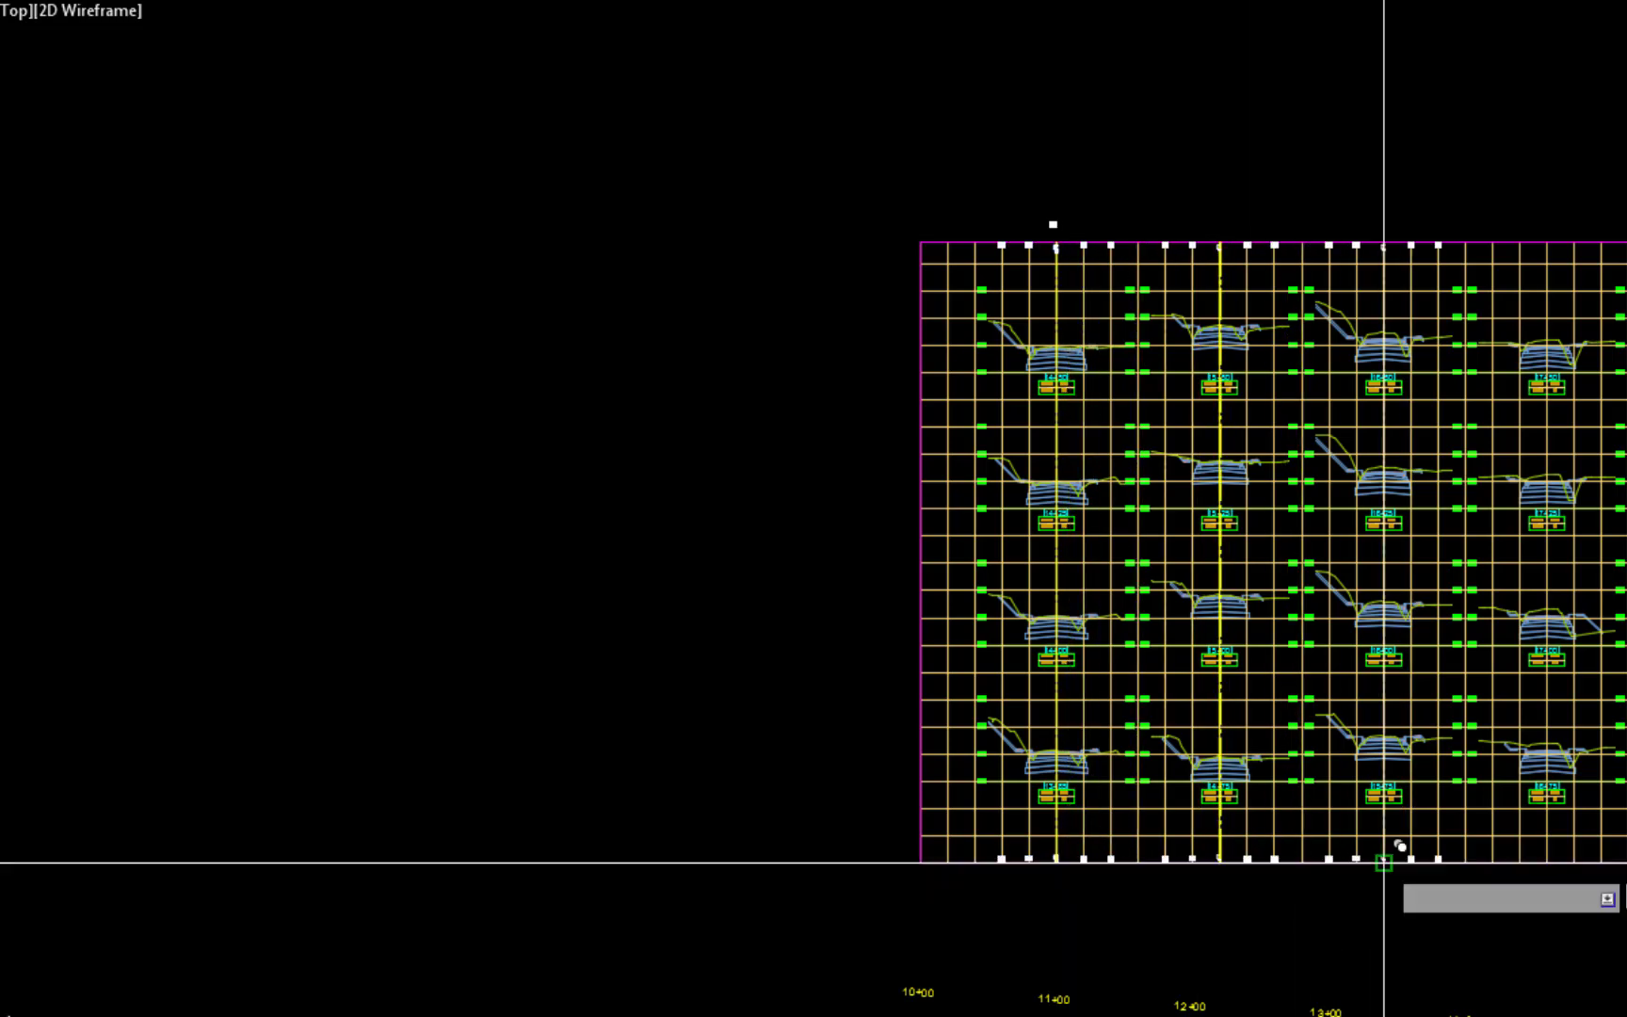
pyautogui.moveTo(1509, 886); pyautogui.dragTo(1100, 862, button='middle')
pyautogui.click(1138, 838)
pyautogui.click(1301, 832)
pyautogui.press('Return')
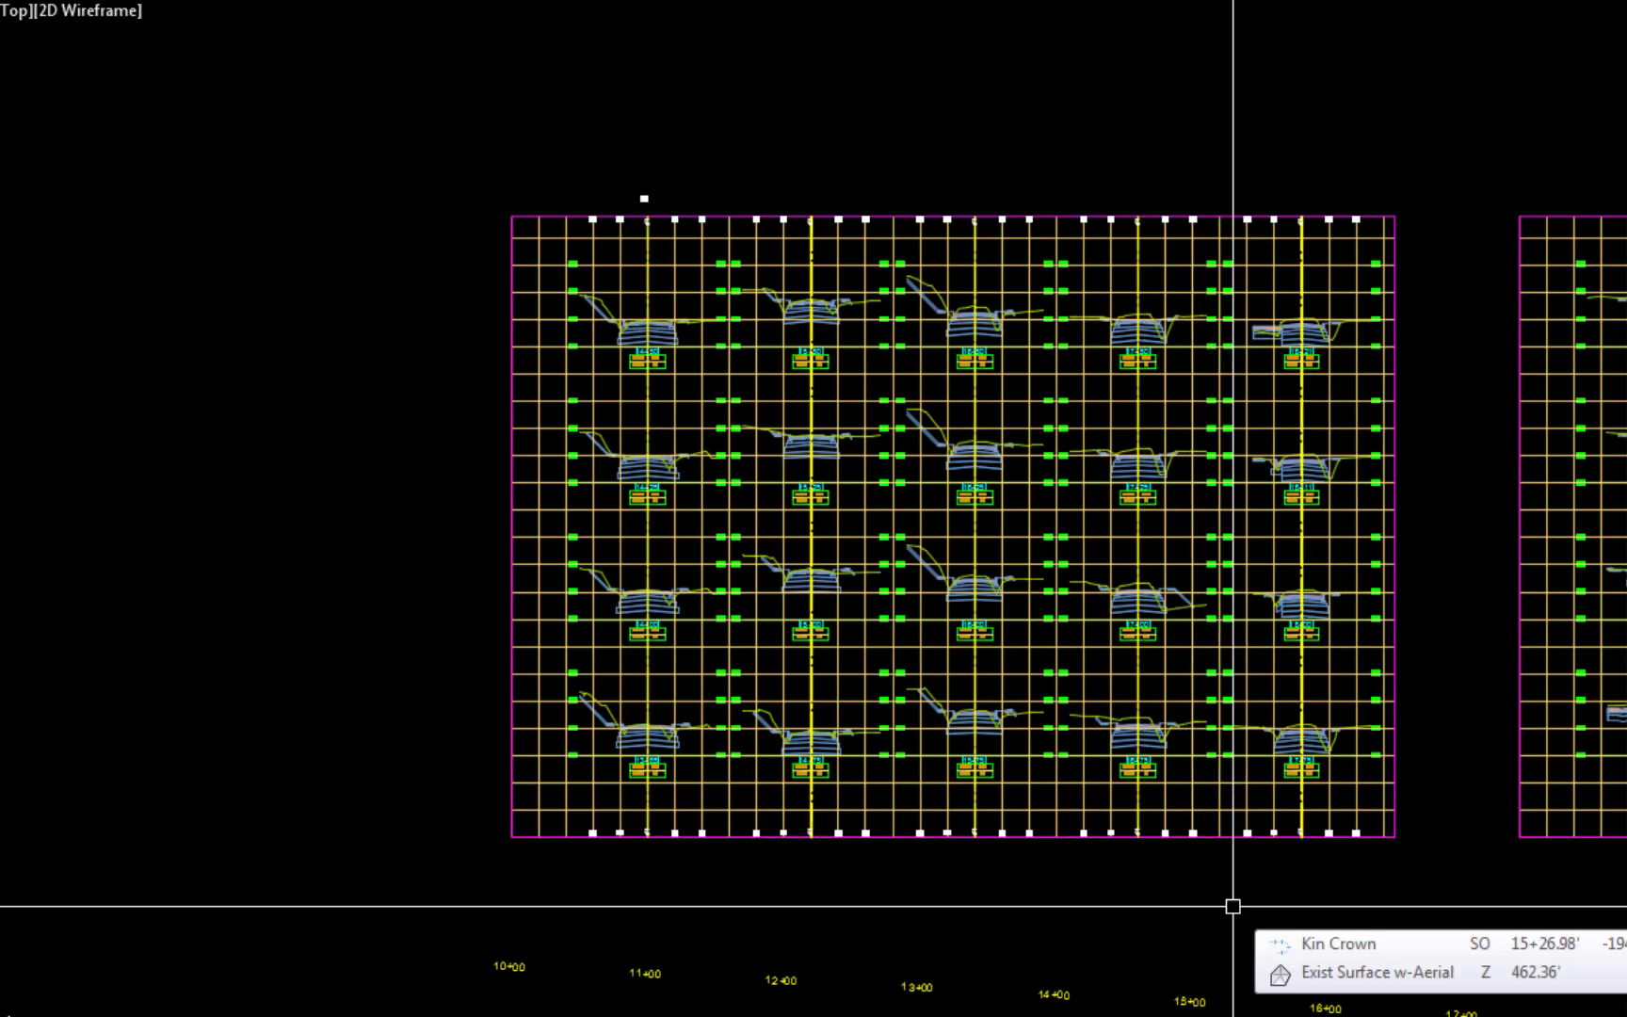
# Step: Copy all five centerline polylines with their upper and lower label rows from the first sheet to the other sheets, based at the grid's lower-left corner
pyautogui.write('co')
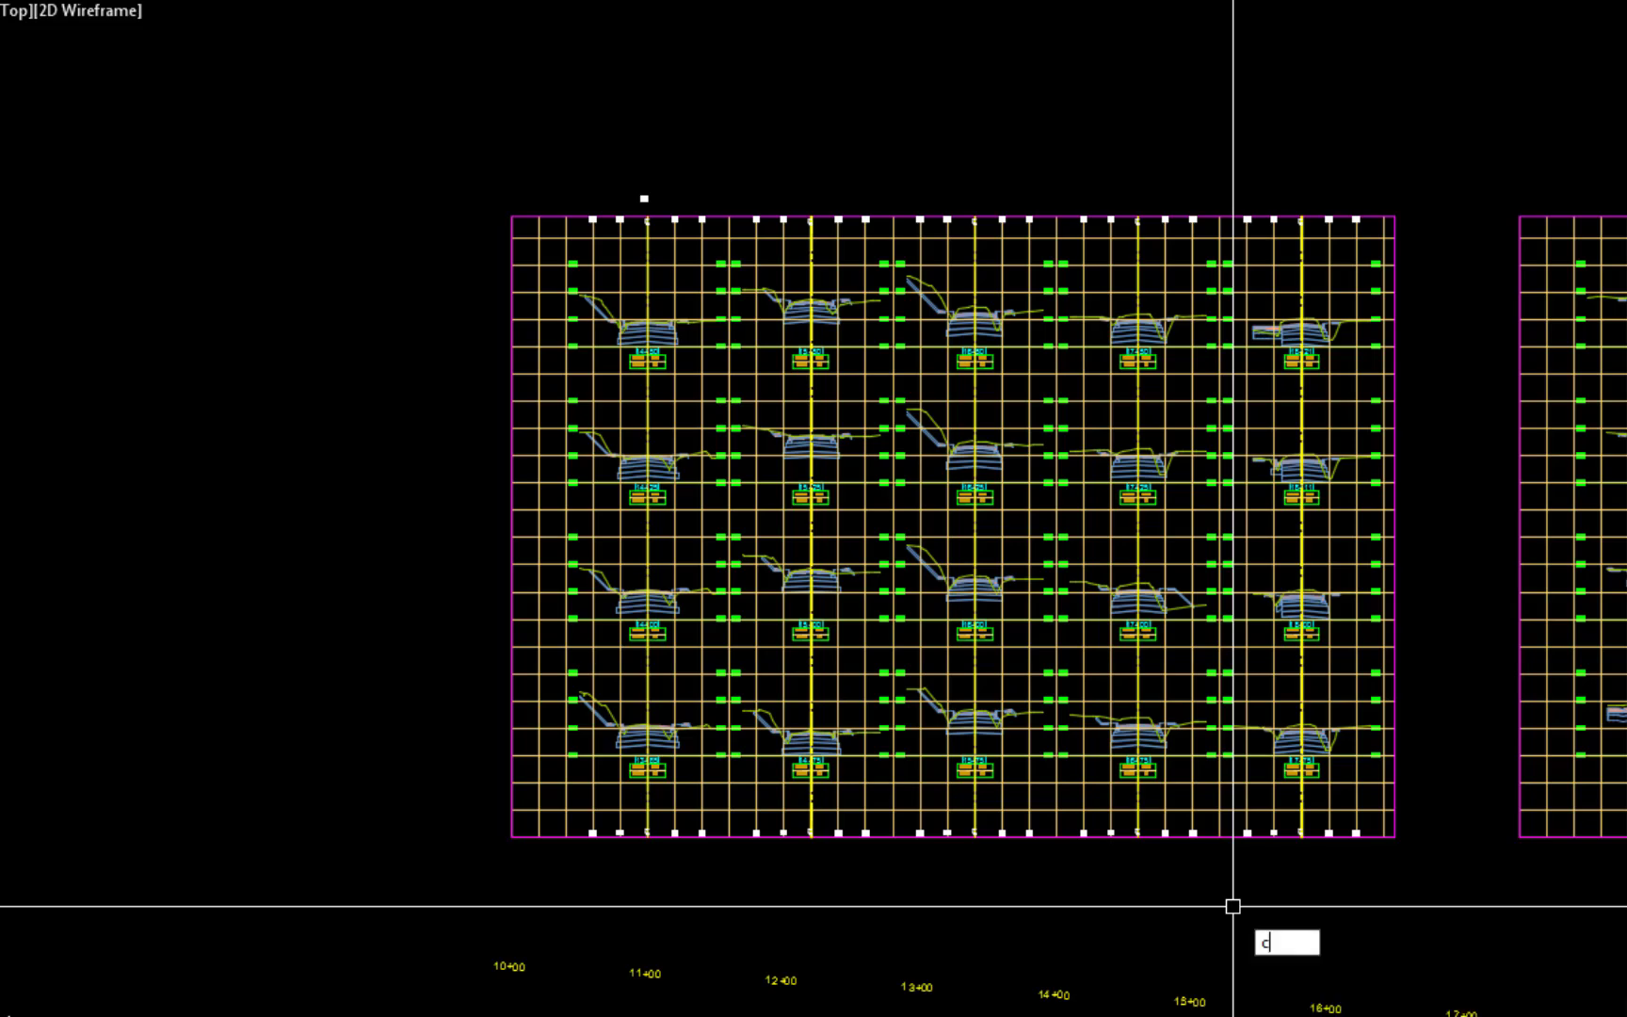
pyautogui.press('Return')
pyautogui.click(646, 799)
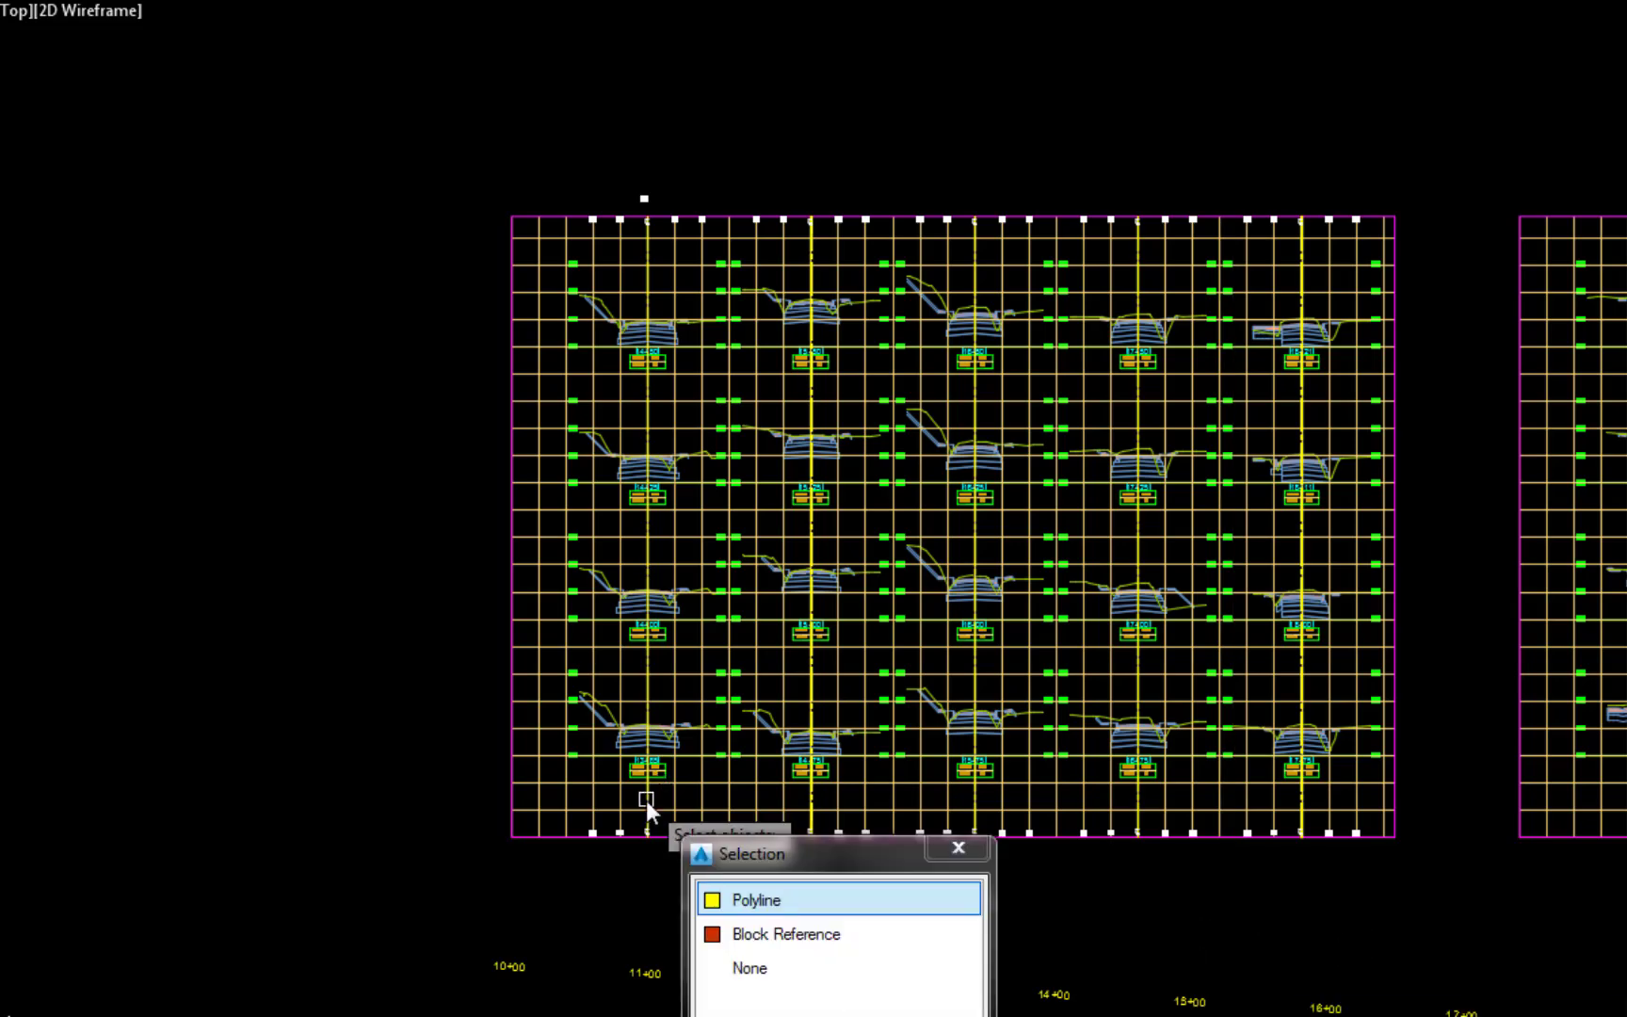
pyautogui.click(716, 899)
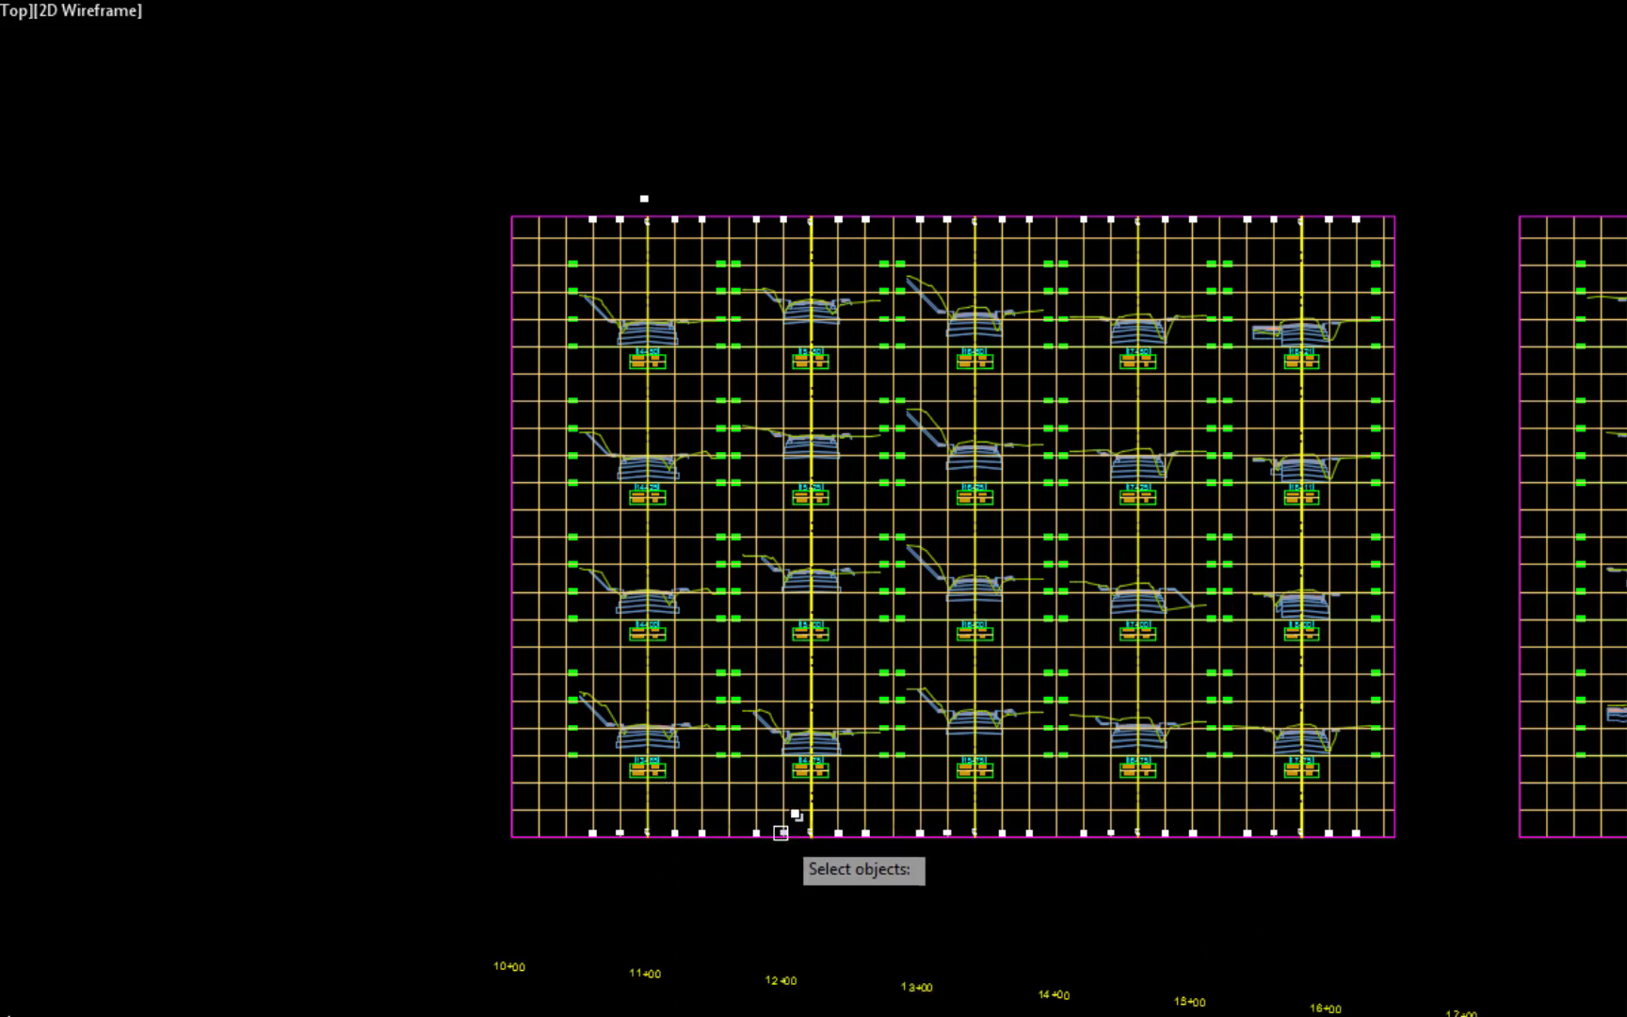
pyautogui.click(804, 807)
pyautogui.click(880, 901)
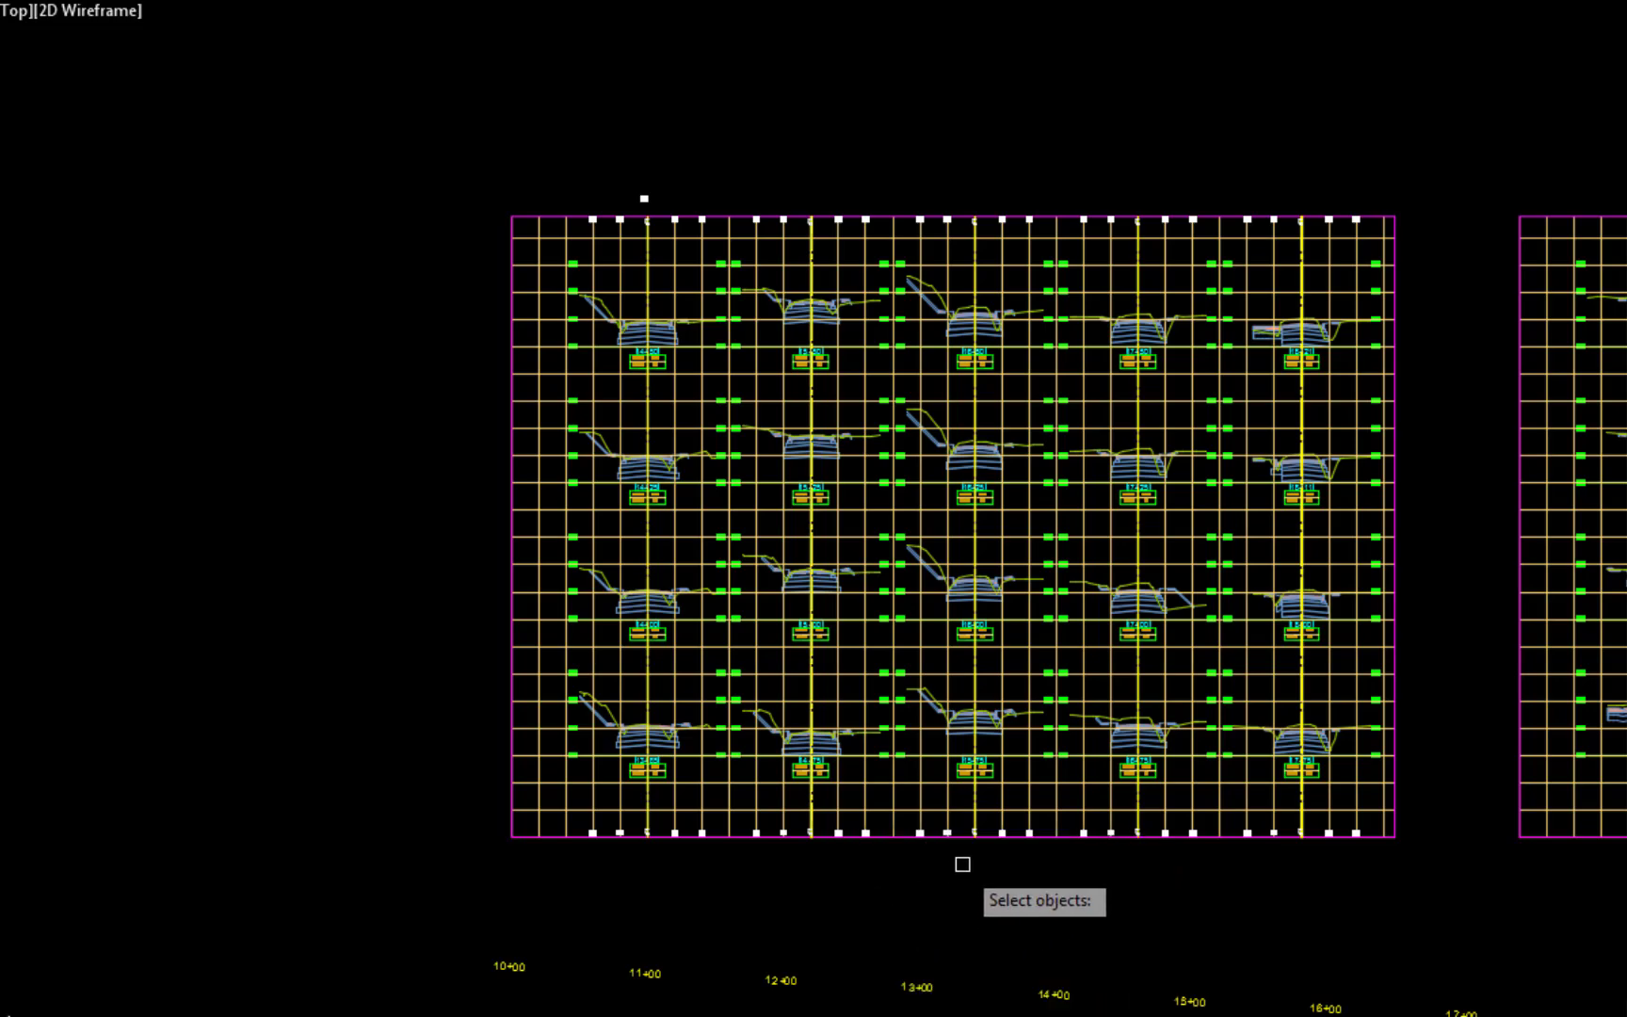
pyautogui.click(975, 799)
pyautogui.click(1047, 901)
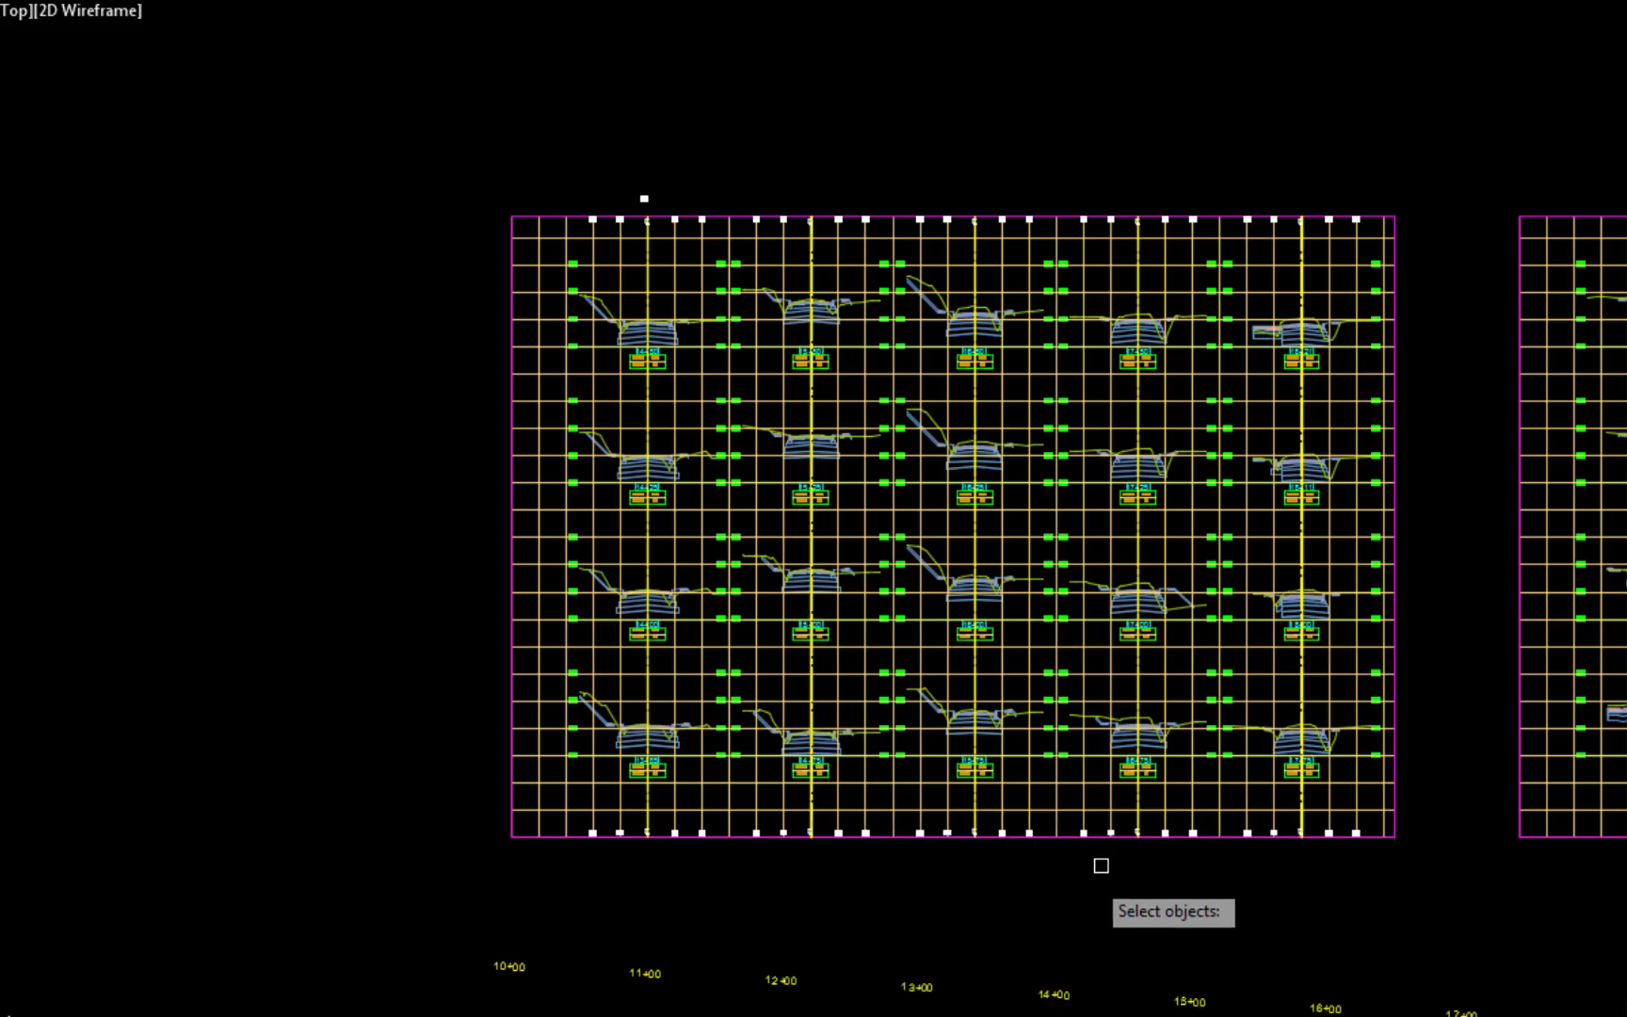
pyautogui.click(1137, 795)
pyautogui.click(1201, 899)
pyautogui.click(1302, 802)
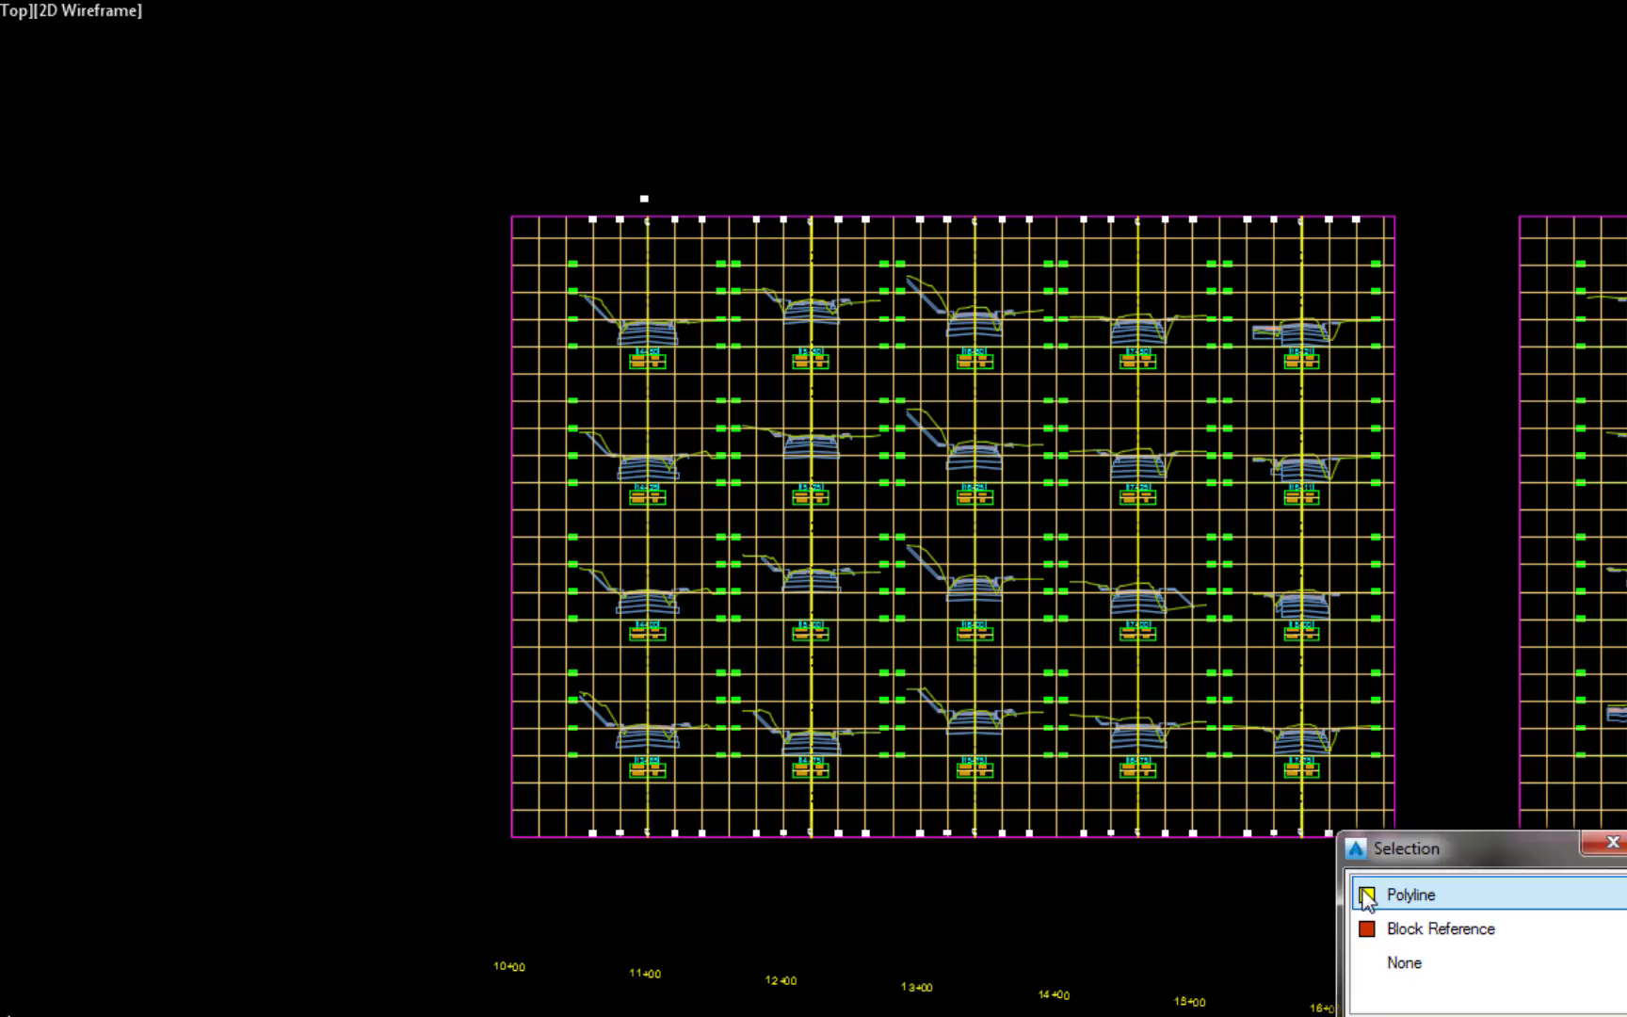
pyautogui.click(1367, 893)
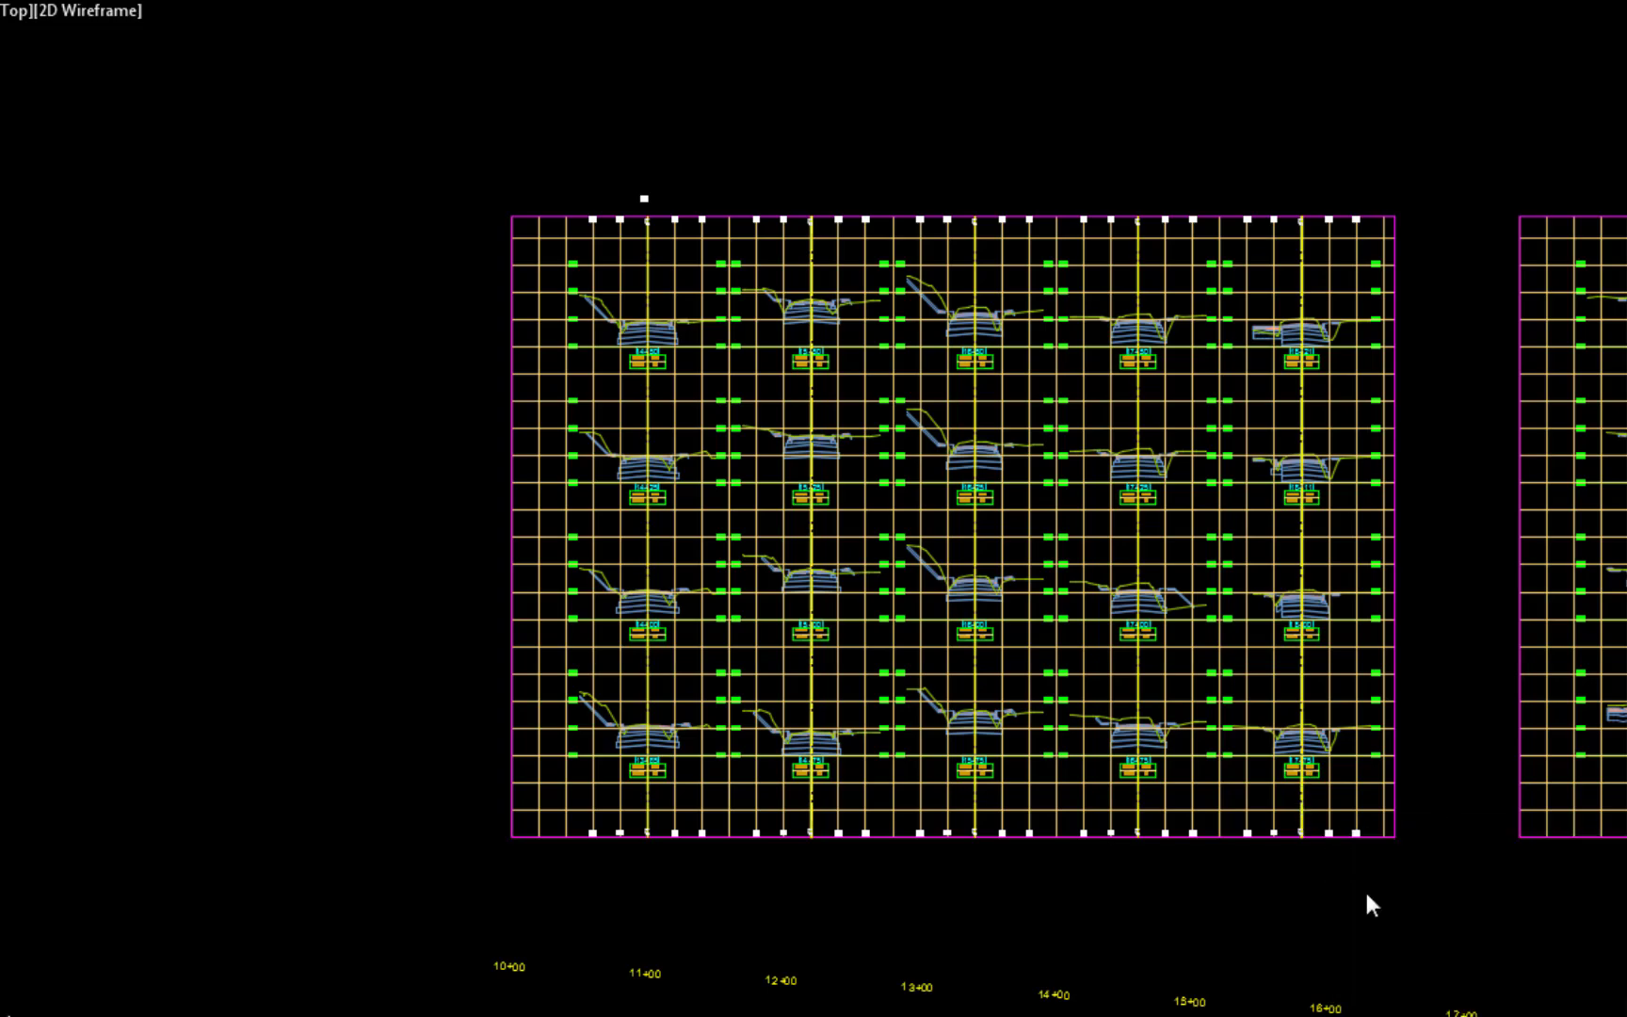
pyautogui.click(469, 867)
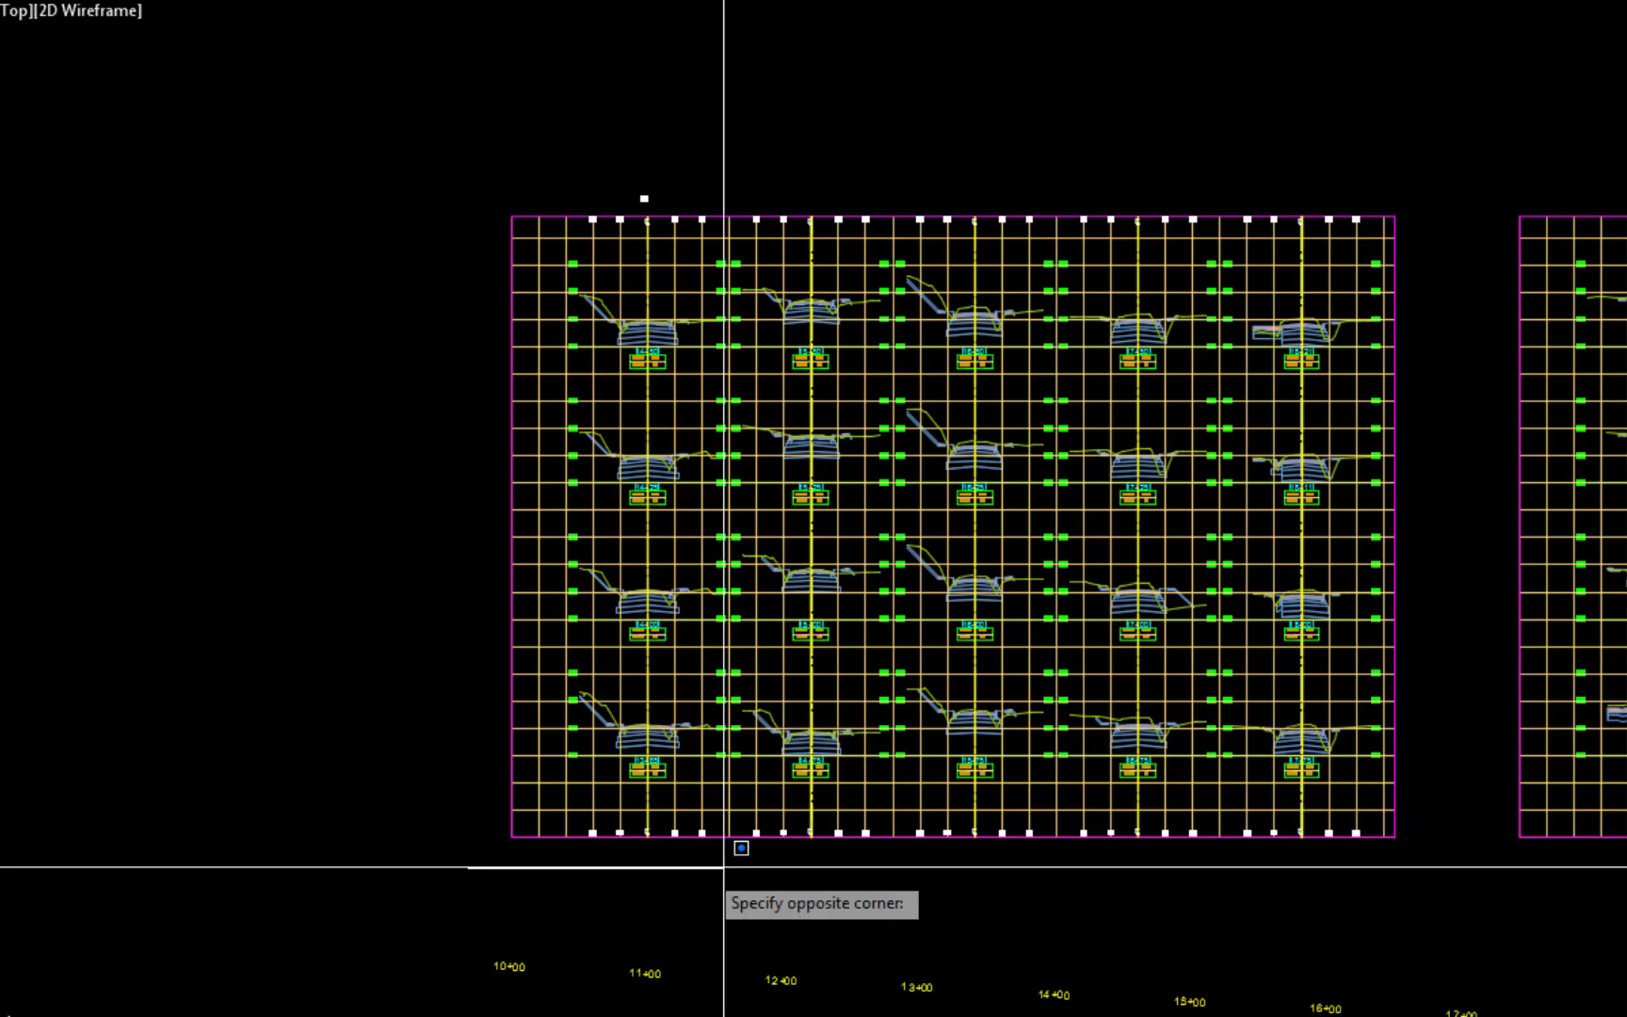
pyautogui.click(1435, 798)
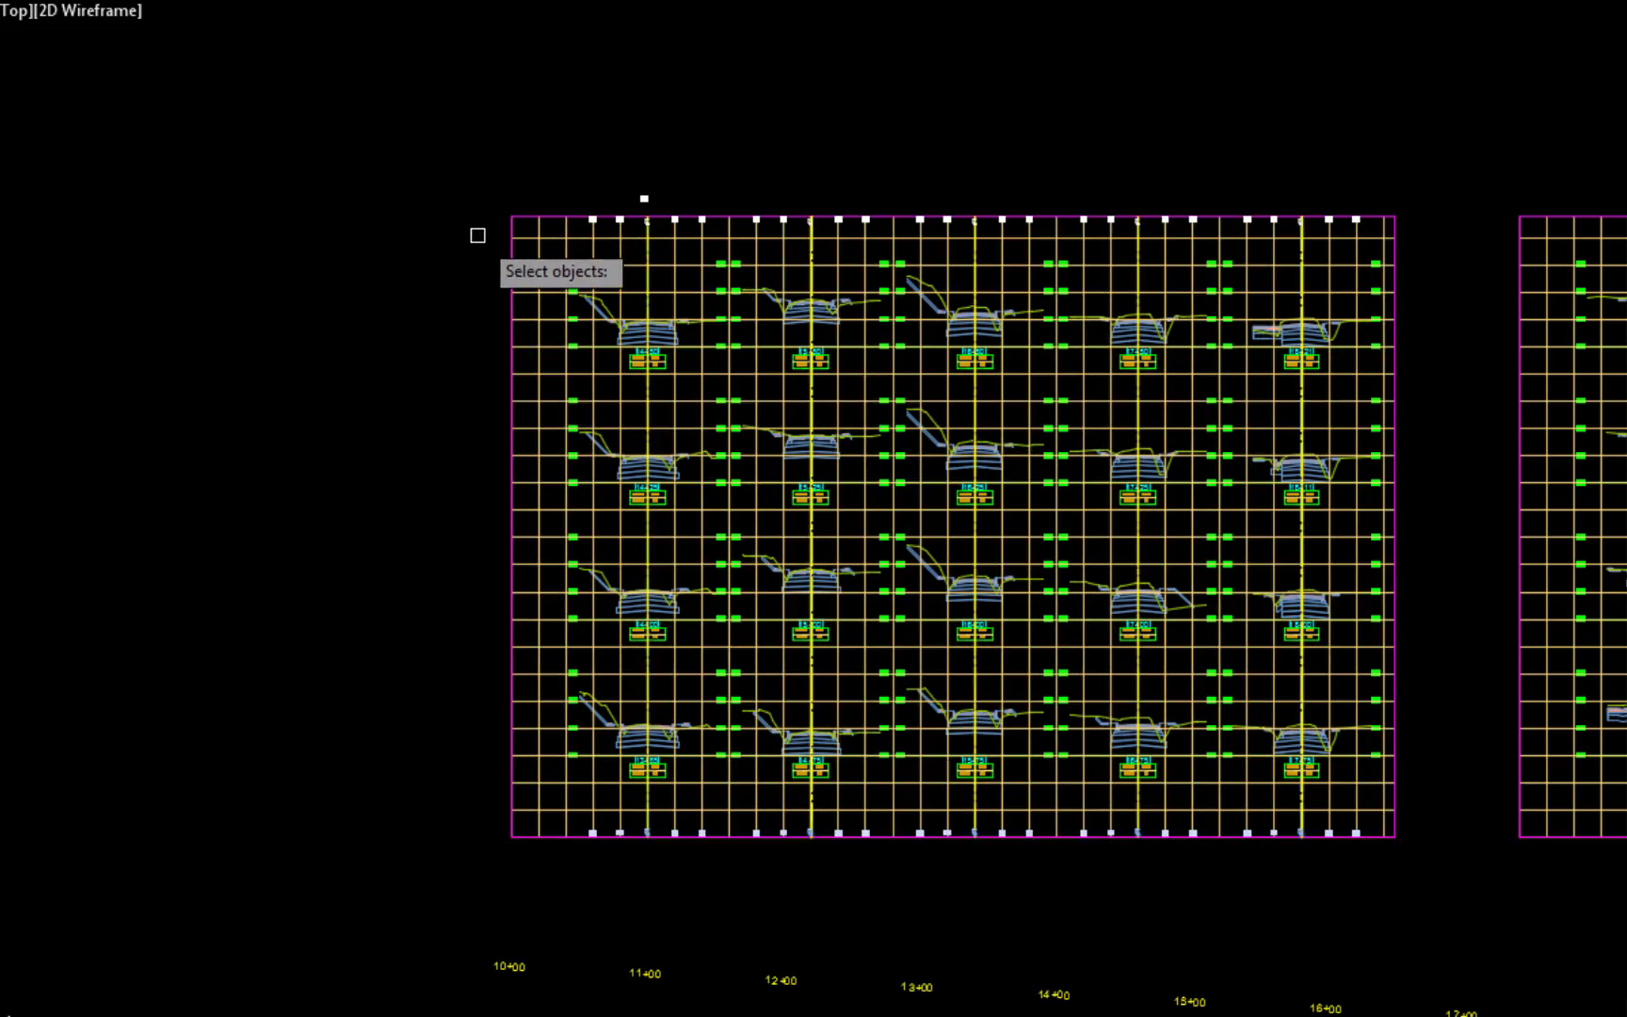
pyautogui.click(478, 234)
pyautogui.click(1406, 202)
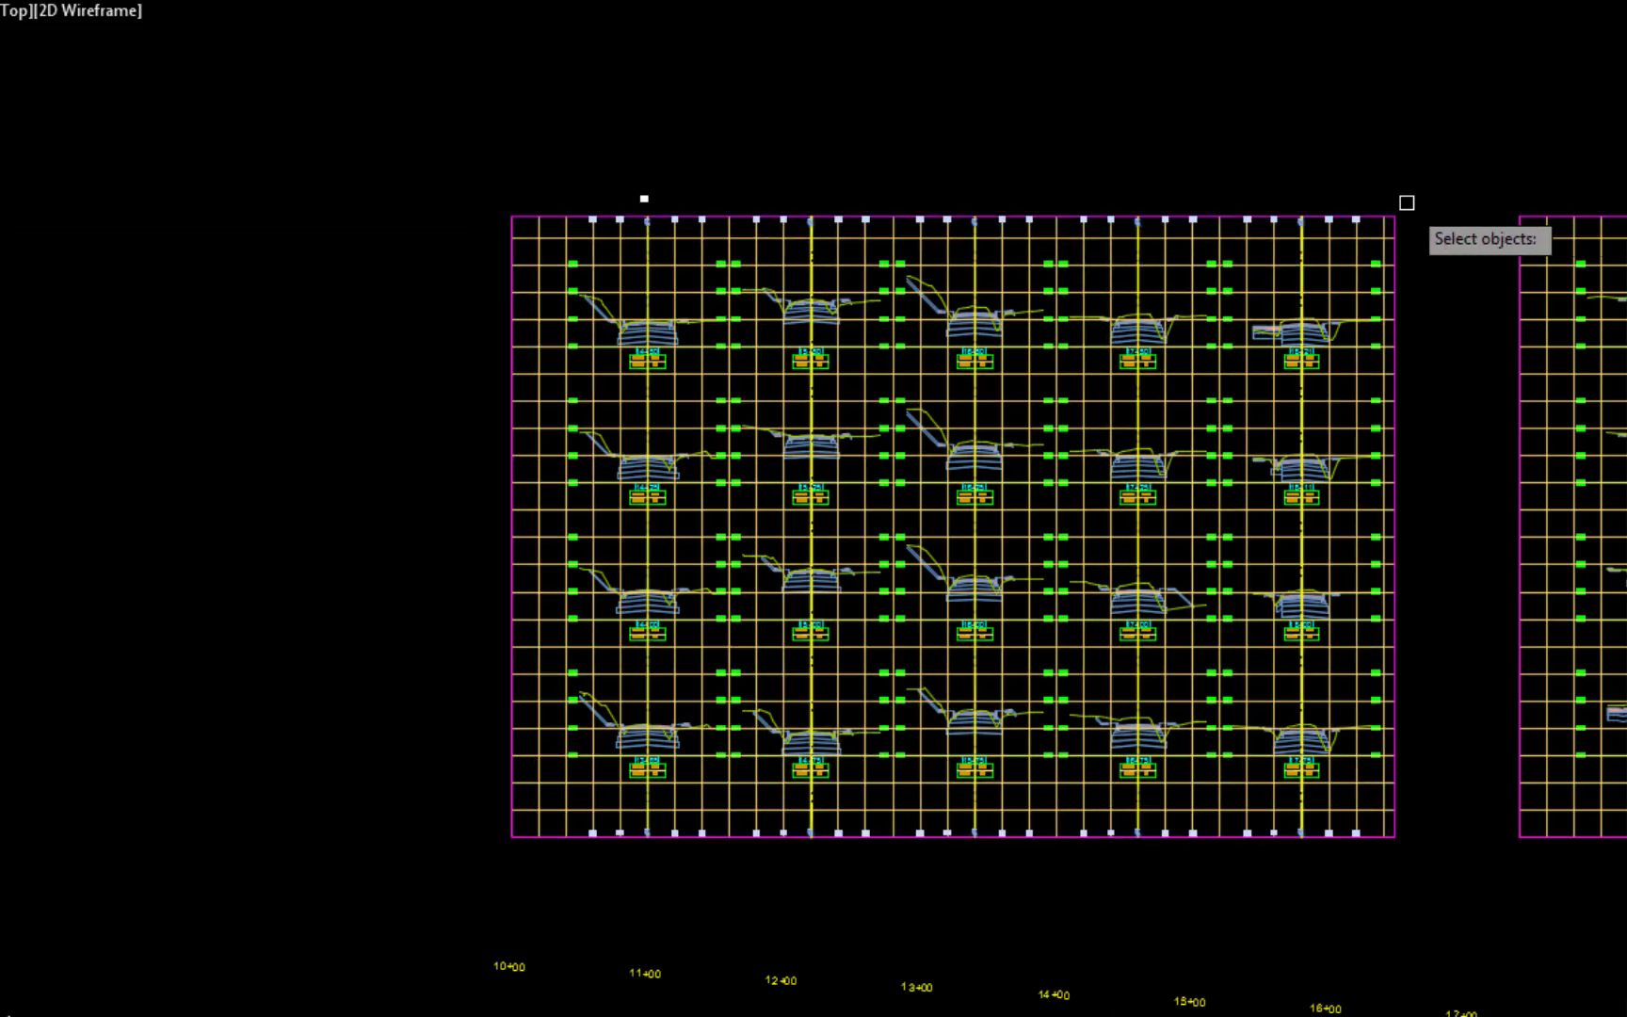
pyautogui.press('Return')
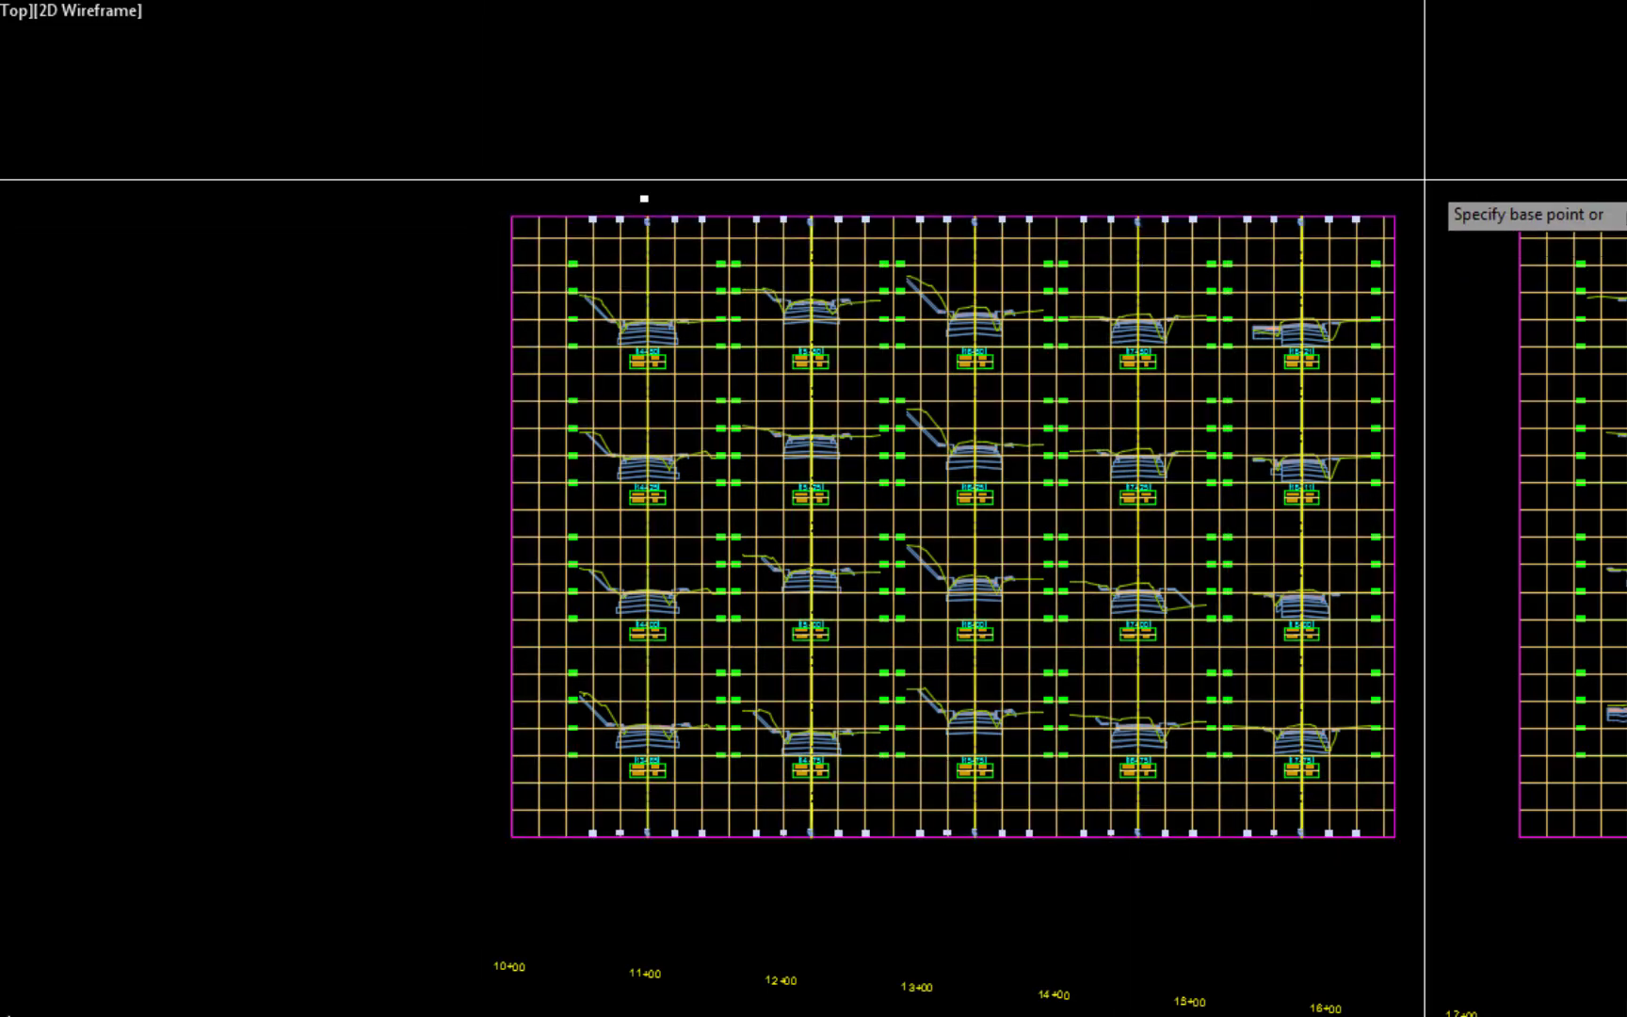
pyautogui.click(509, 836)
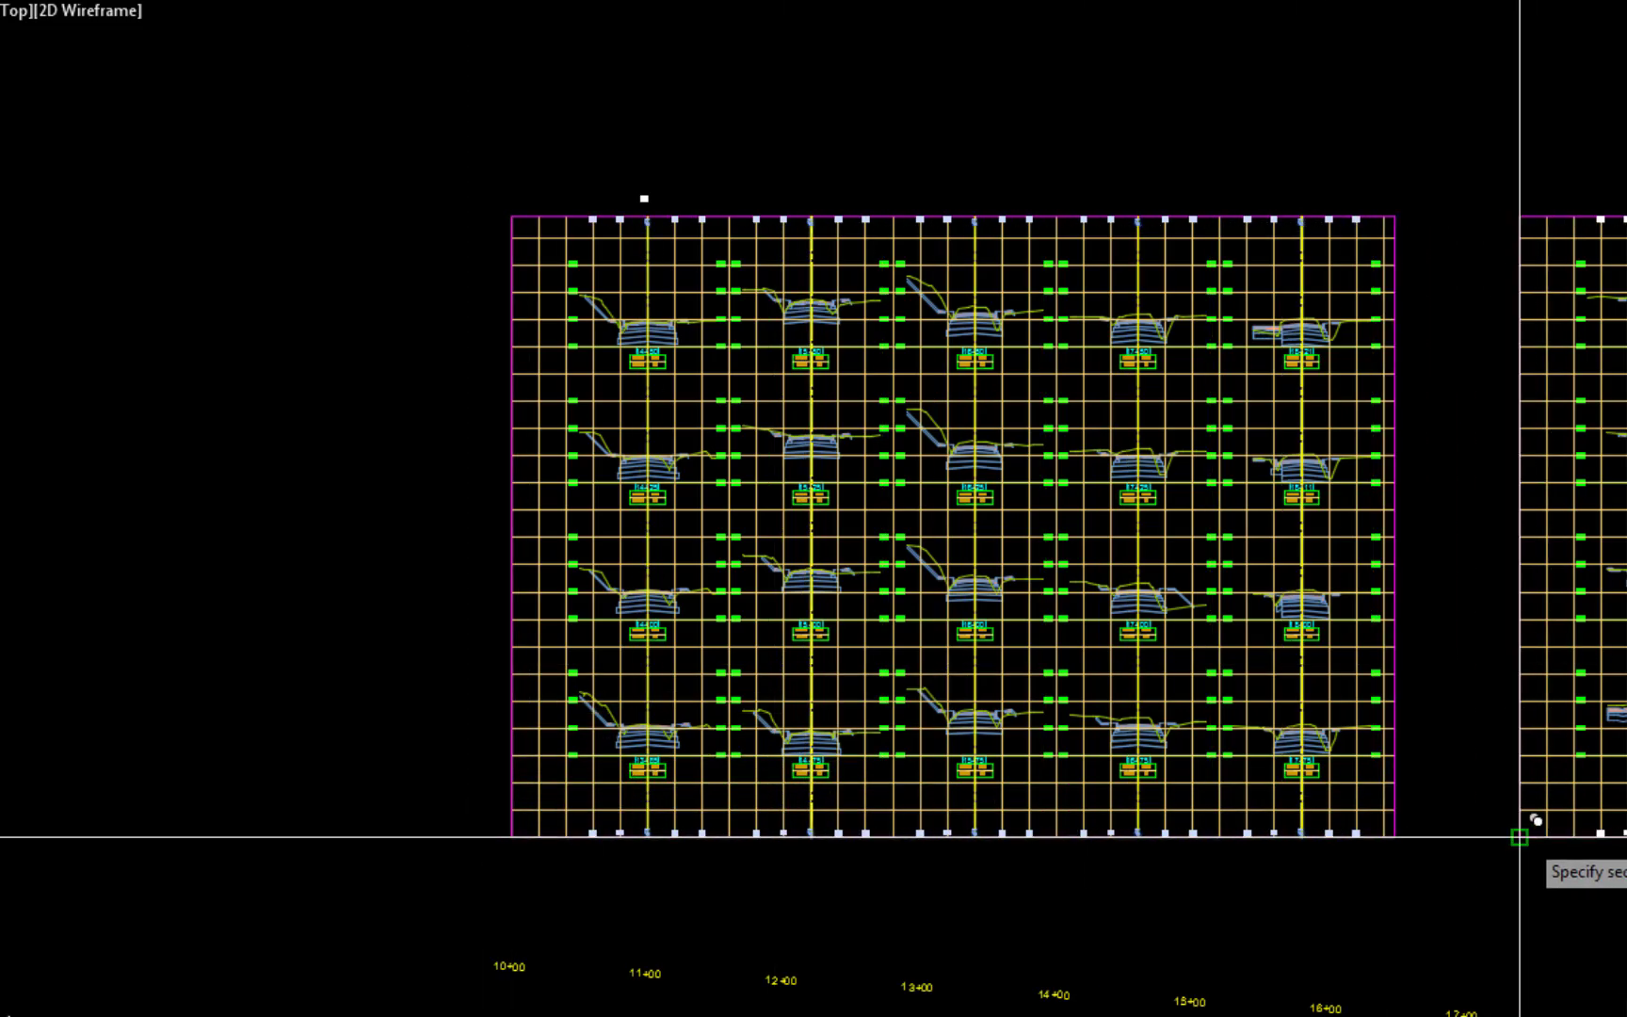
pyautogui.scroll(-5, 1503, 843)
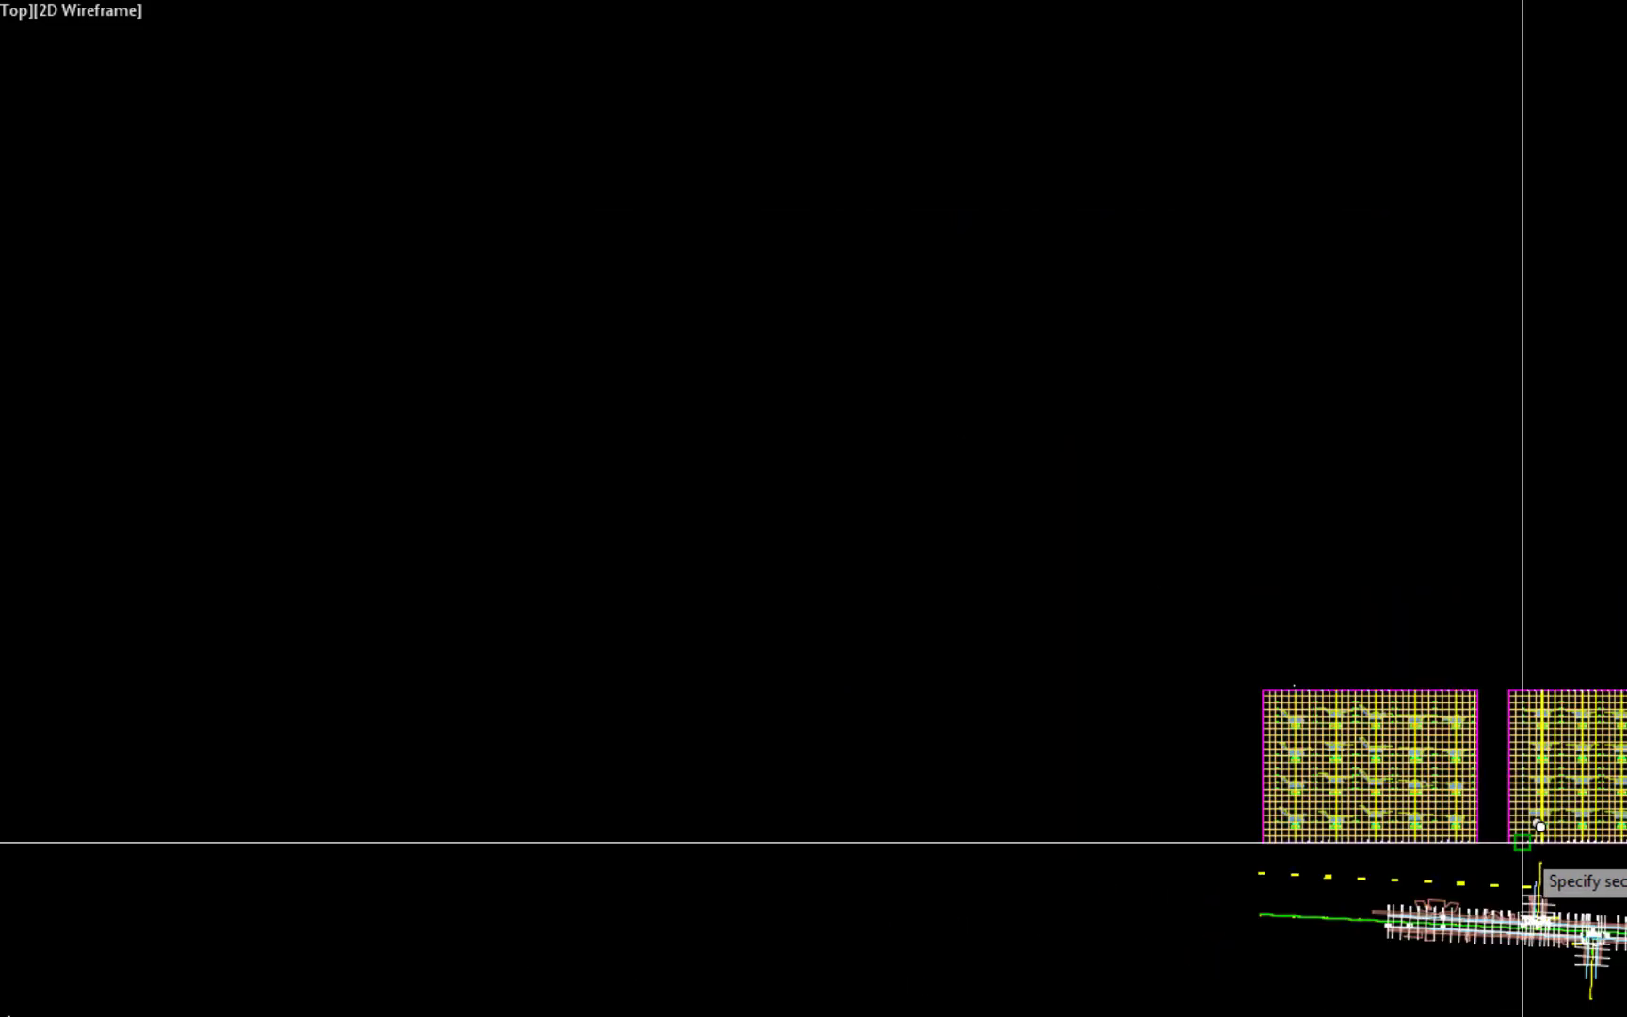
pyautogui.moveTo(1522, 842); pyautogui.dragTo(912, 812, button='middle')
pyautogui.scroll(4, 1117, 831)
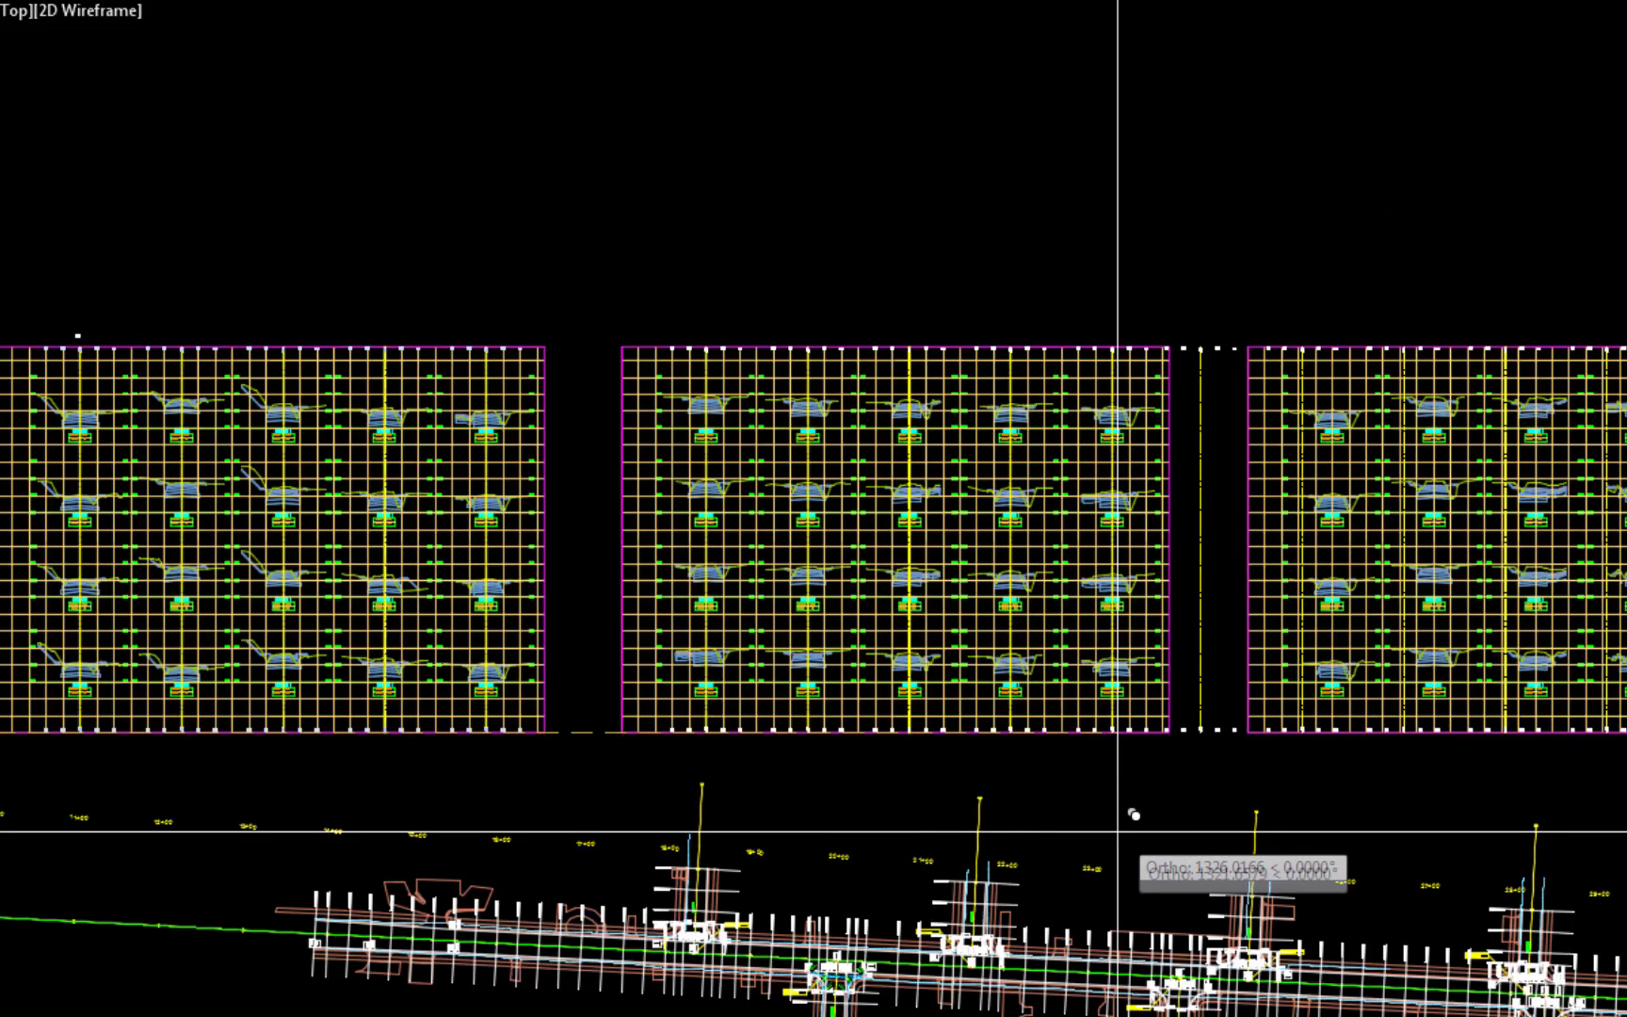
pyautogui.click(1248, 732)
pyautogui.moveTo(1451, 781); pyautogui.dragTo(604, 704, button='middle')
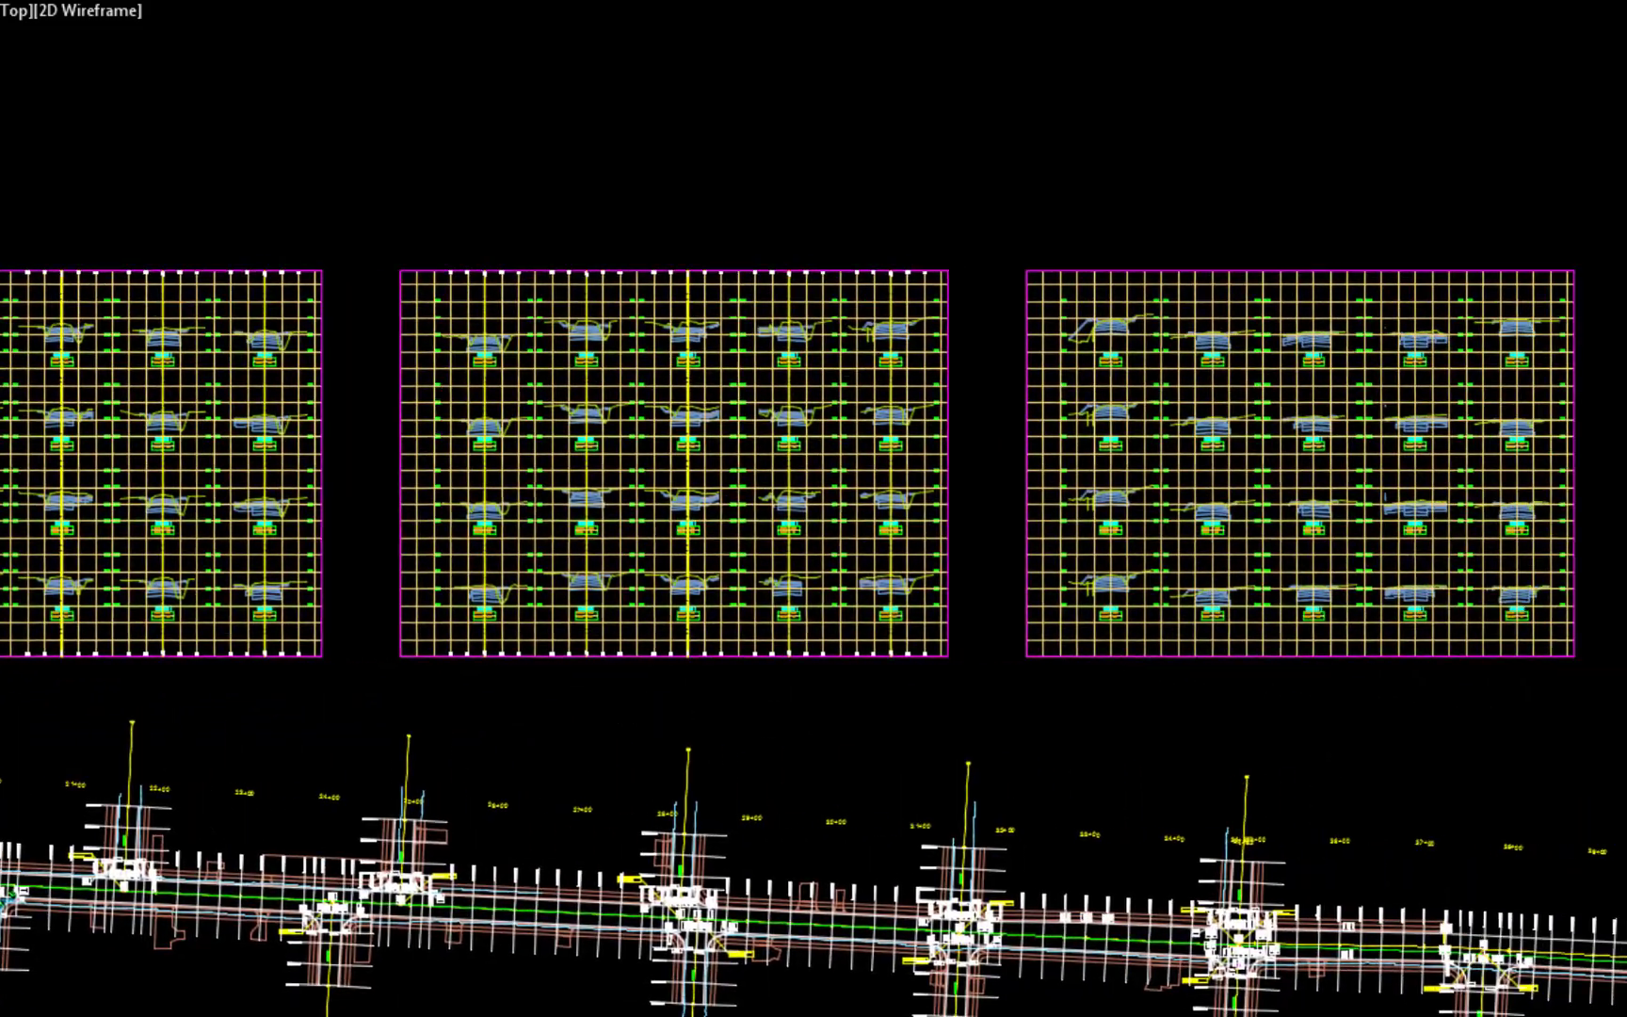
pyautogui.click(1026, 656)
pyautogui.moveTo(1495, 726); pyautogui.dragTo(882, 737, button='middle')
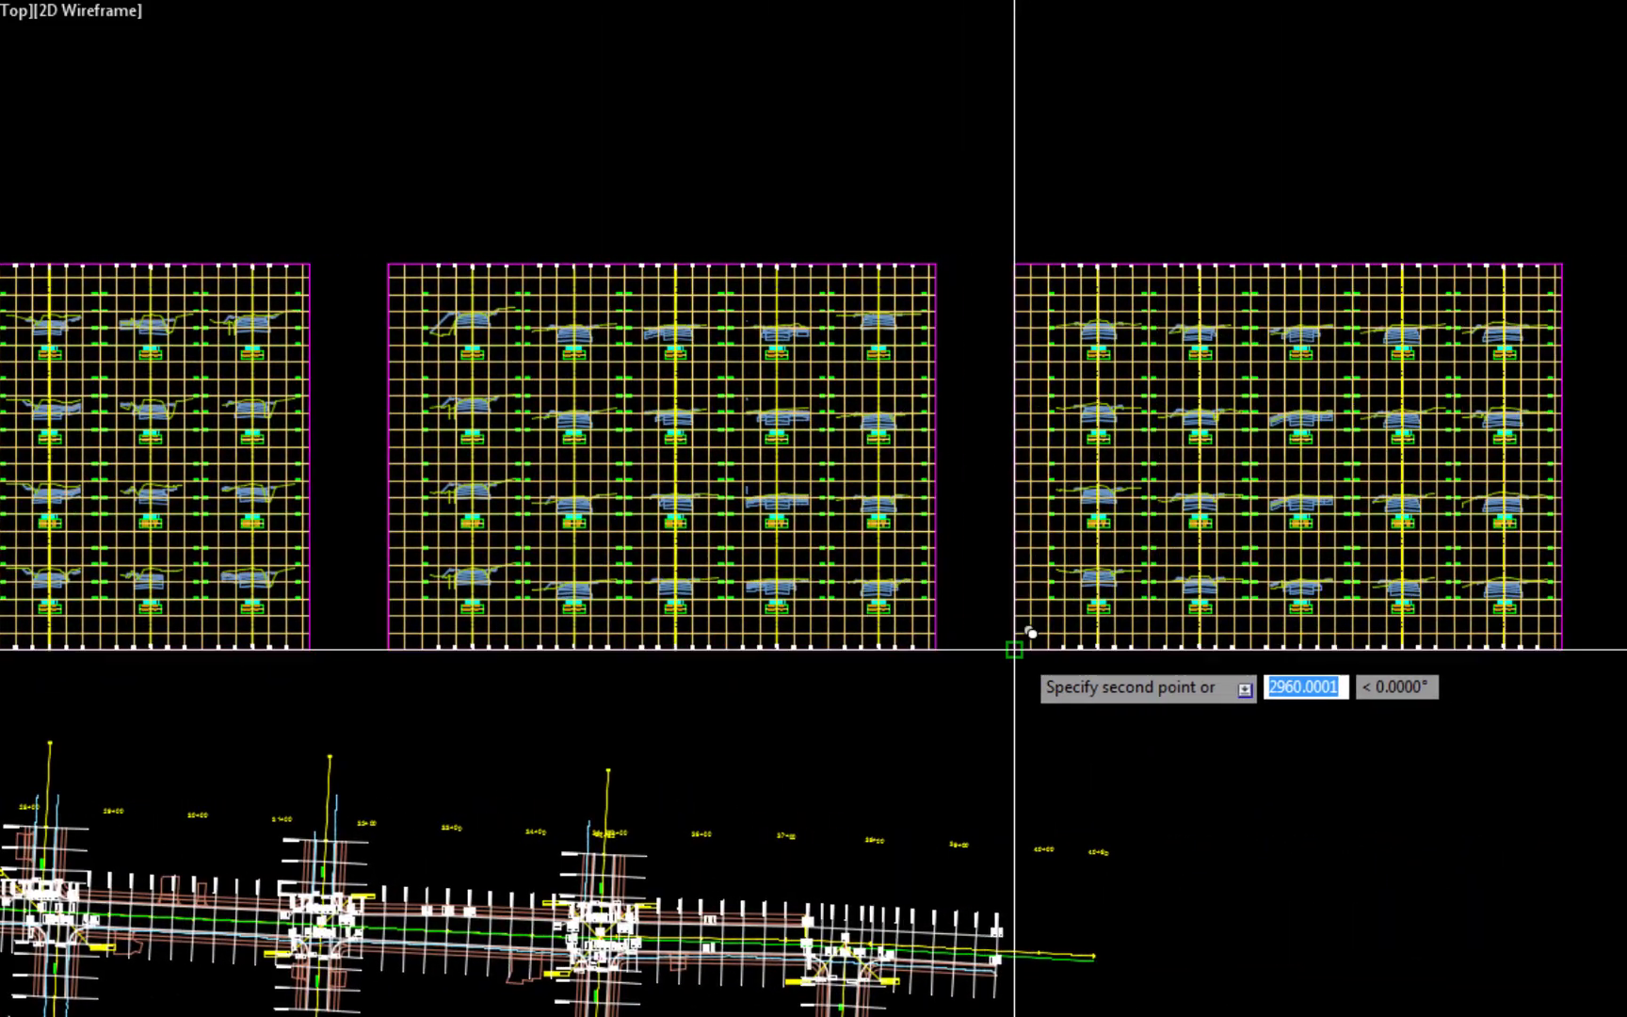
pyautogui.click(1014, 650)
pyautogui.moveTo(1372, 726); pyautogui.dragTo(663, 751, button='middle')
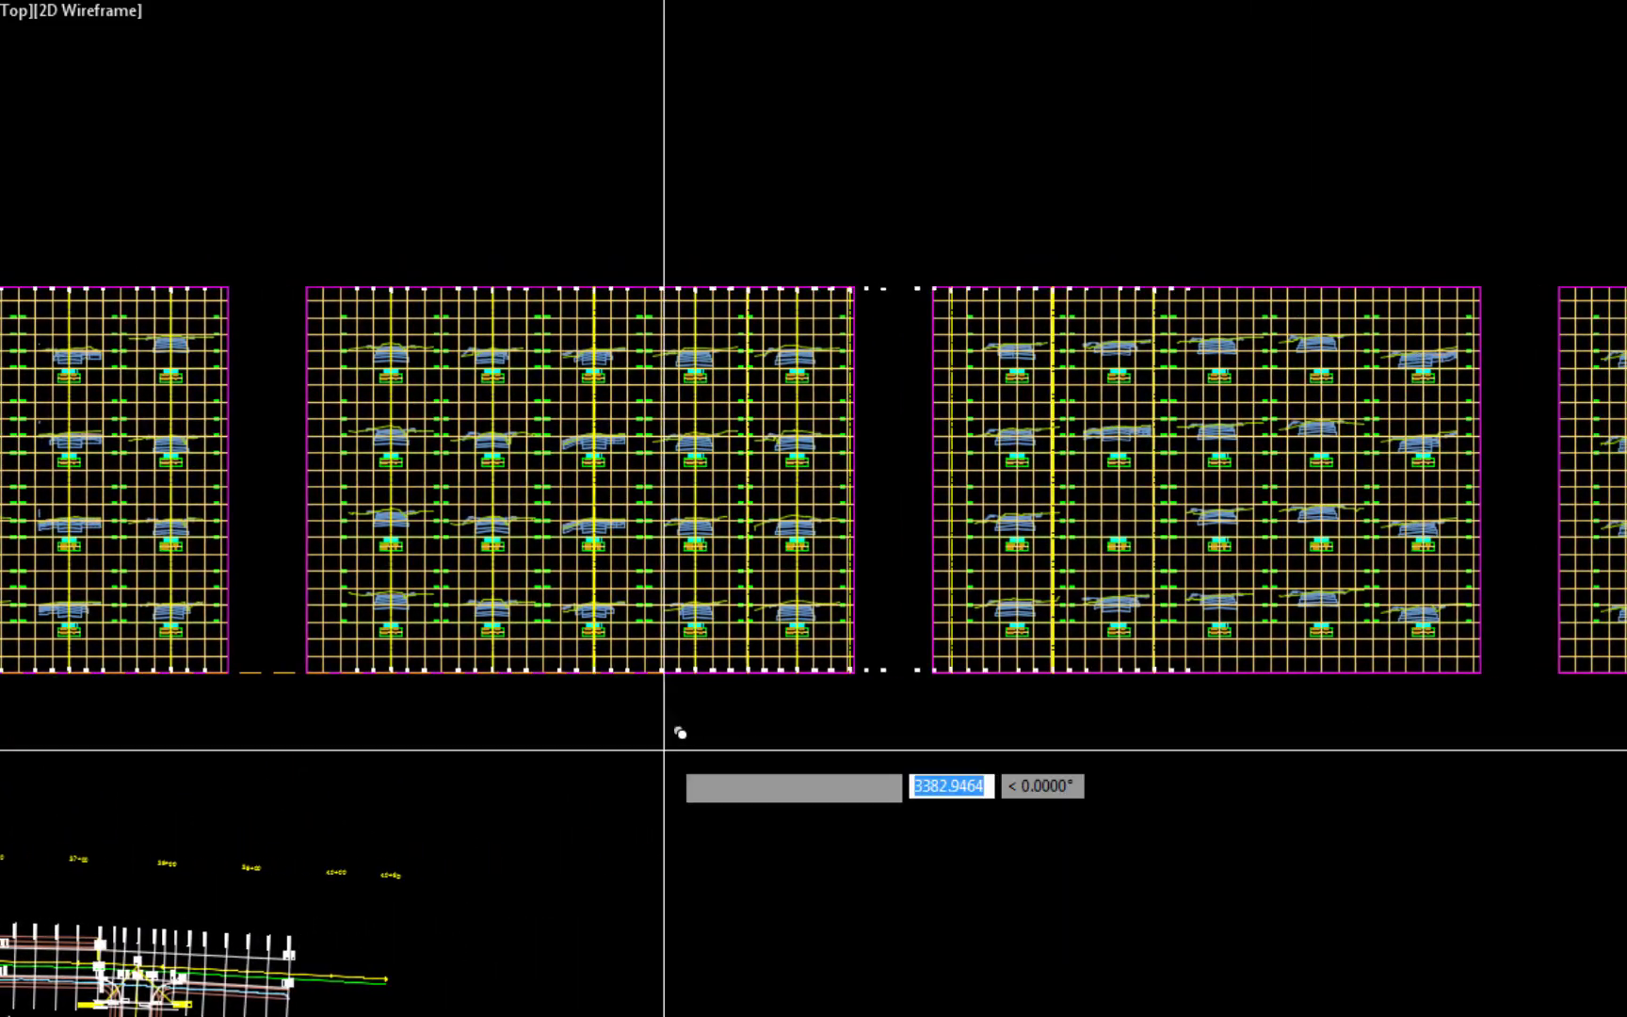
pyautogui.click(935, 672)
pyautogui.moveTo(1320, 785); pyautogui.dragTo(1236, 785, button='middle')
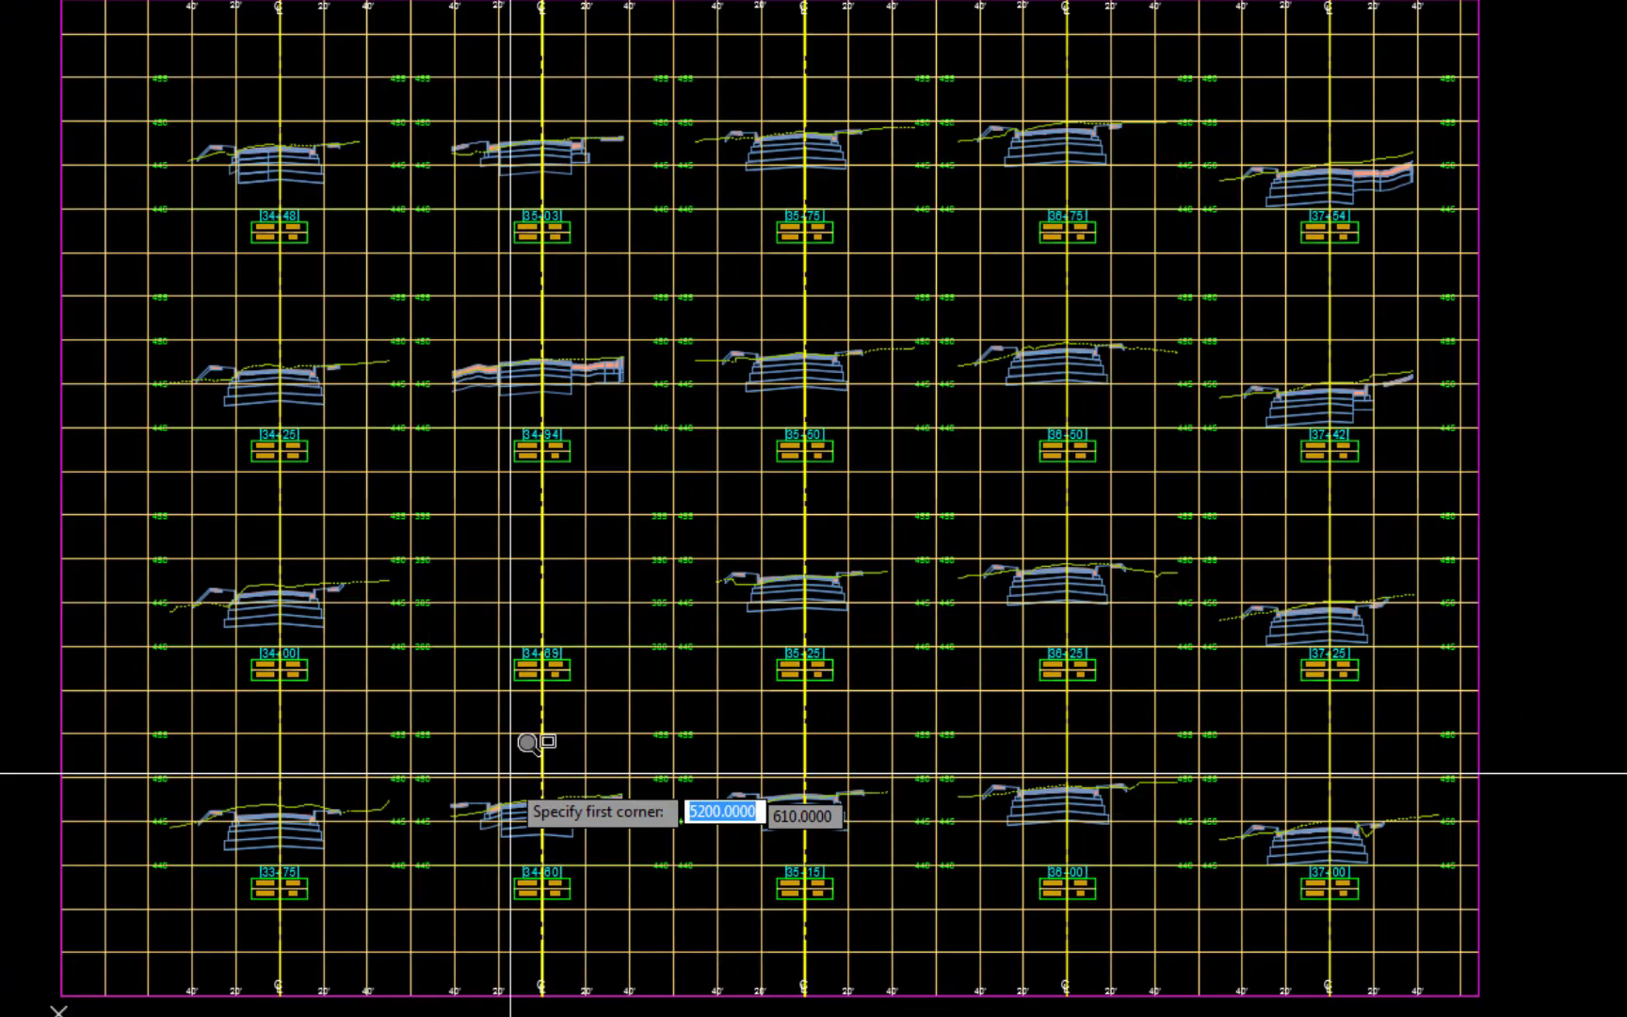
# Step: Set the 34+69 section view's elevation range to user specified, with minimum 440' and maximum 455'
pyautogui.scroll(4, 613, 688)
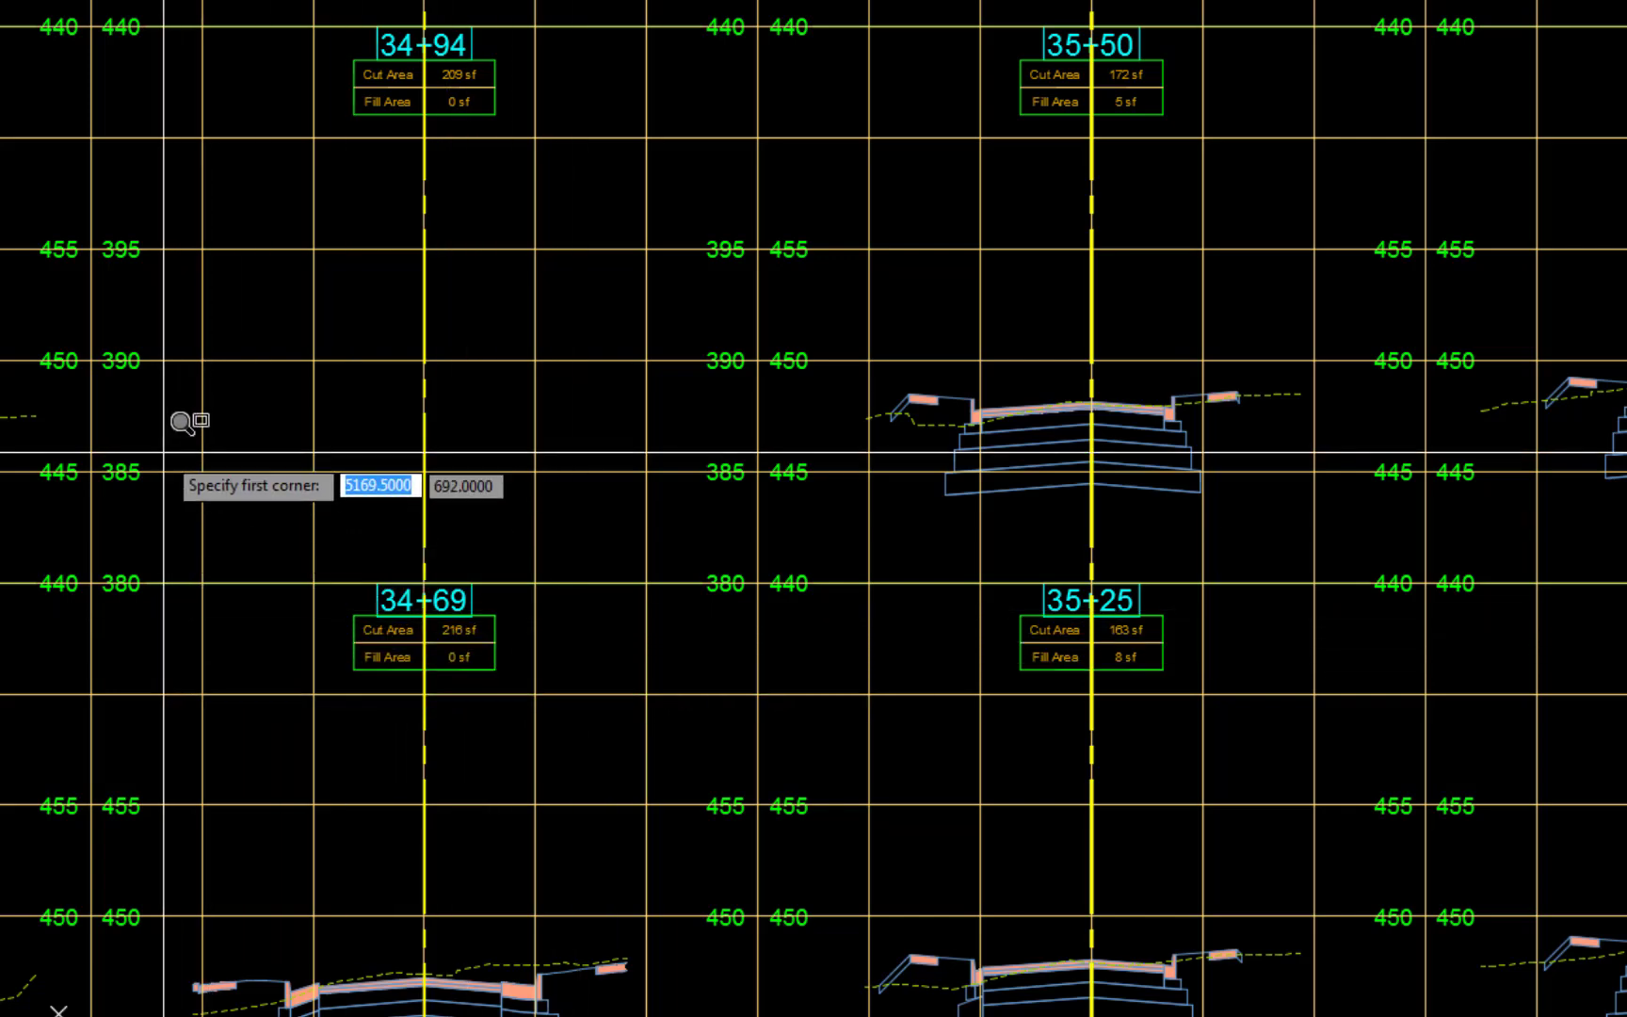
pyautogui.moveTo(559, 858)
pyautogui.mouseDown(button='middle')
pyautogui.moveTo(670, 528)
pyautogui.moveTo(702, 344)
pyautogui.mouseUp(button='middle')
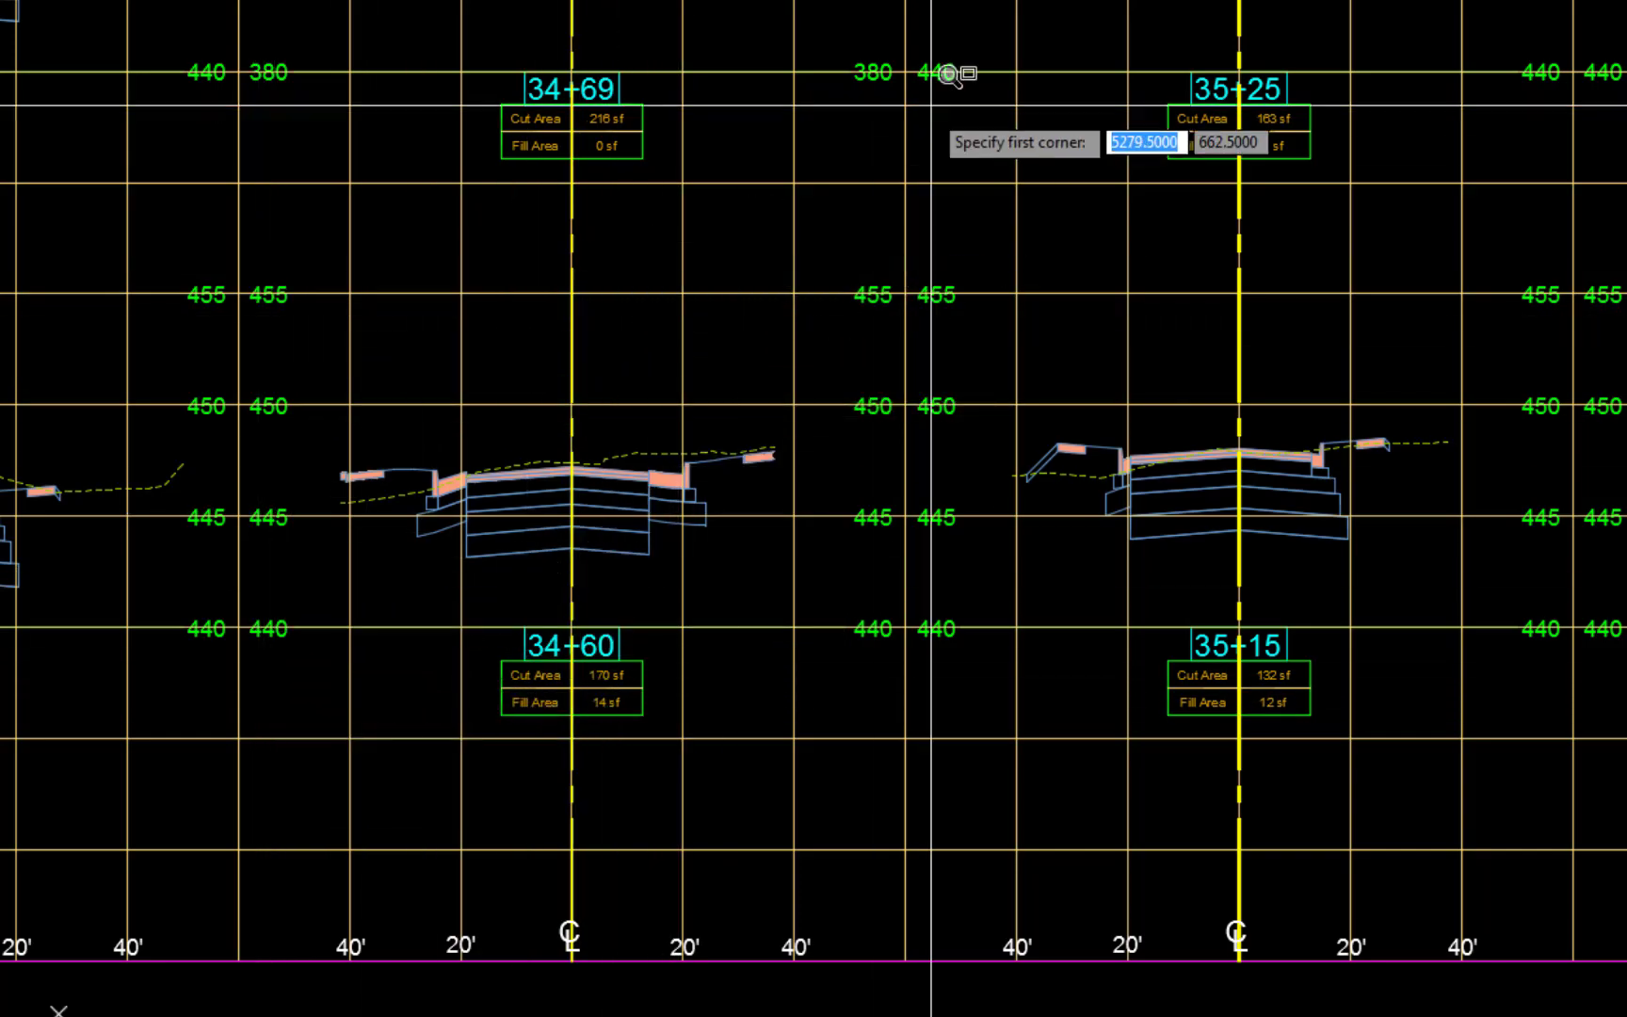
pyautogui.moveTo(929, 115); pyautogui.dragTo(1013, 1016, button='middle')
pyautogui.moveTo(631, 845); pyautogui.dragTo(691, 431, button='middle')
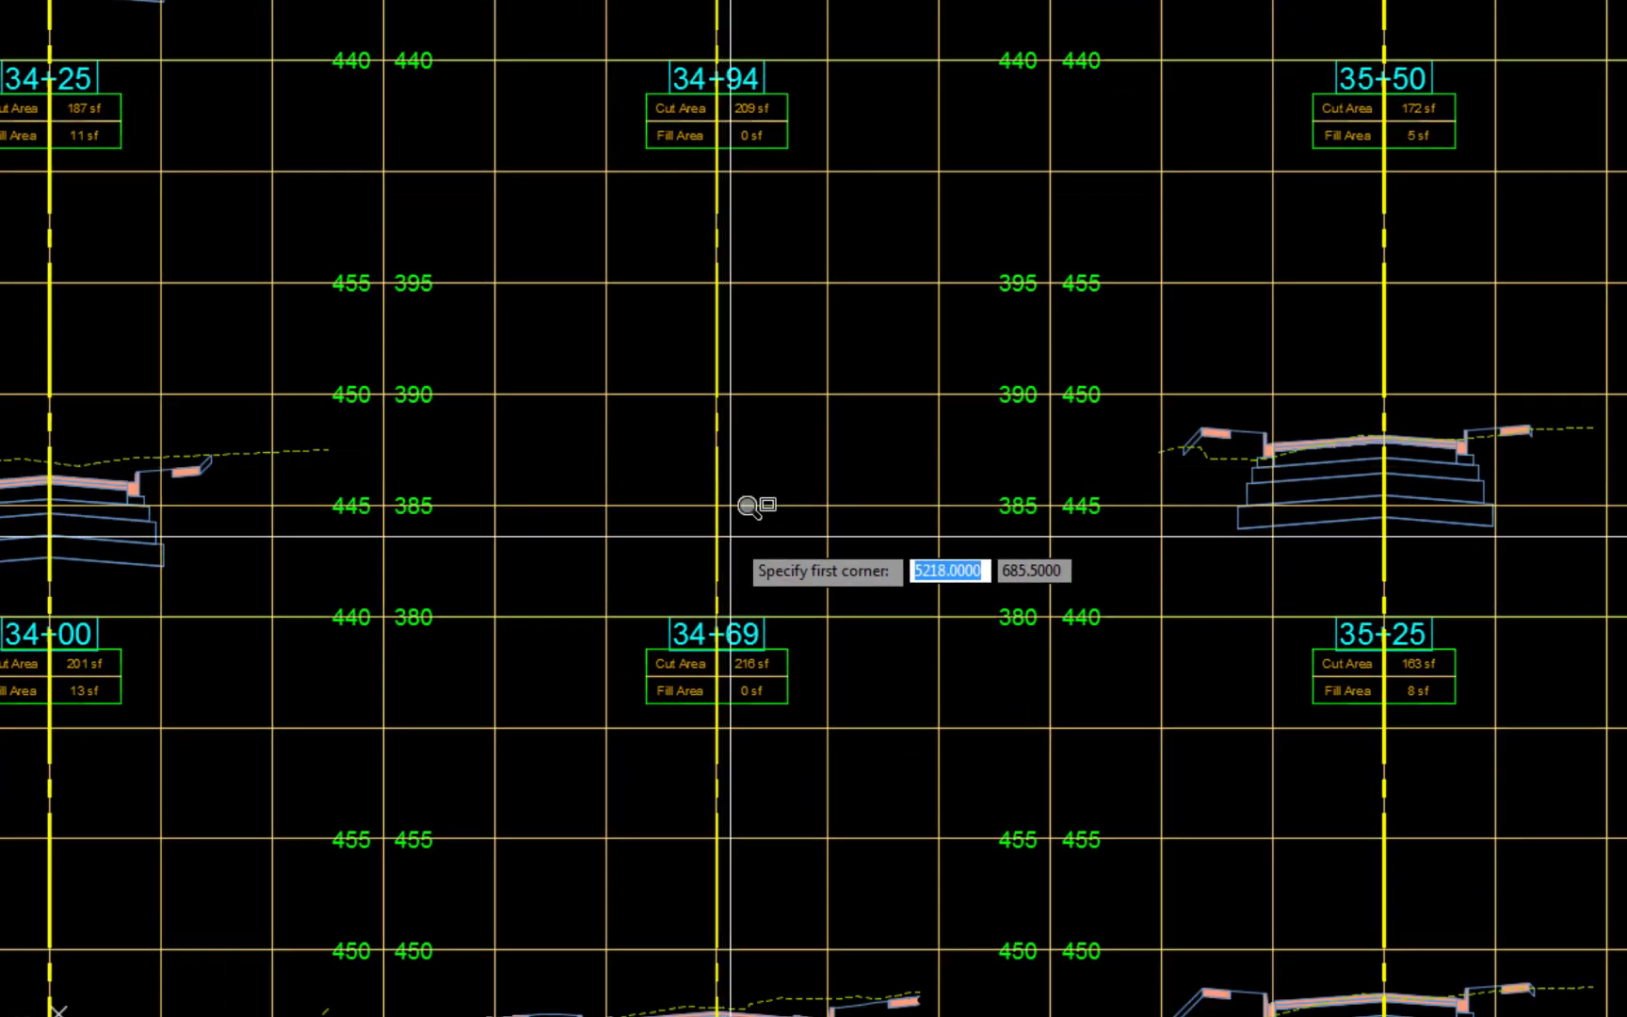
pyautogui.press('Escape')
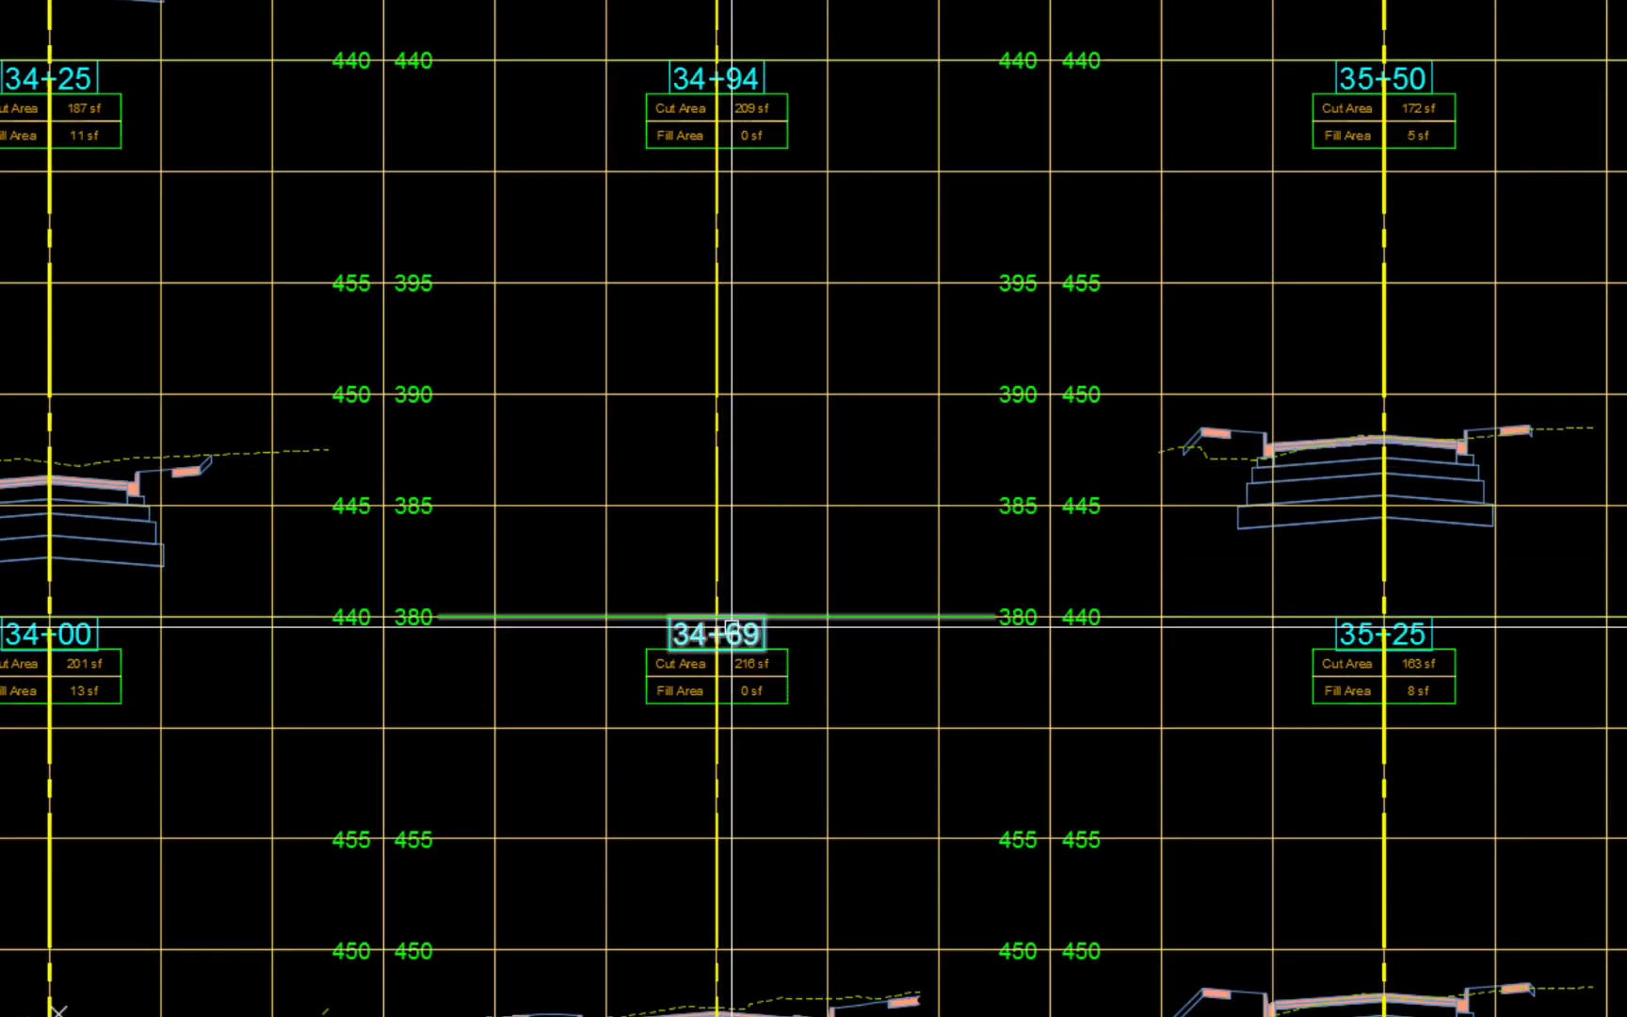
pyautogui.click(730, 626)
pyautogui.rightClick(759, 558)
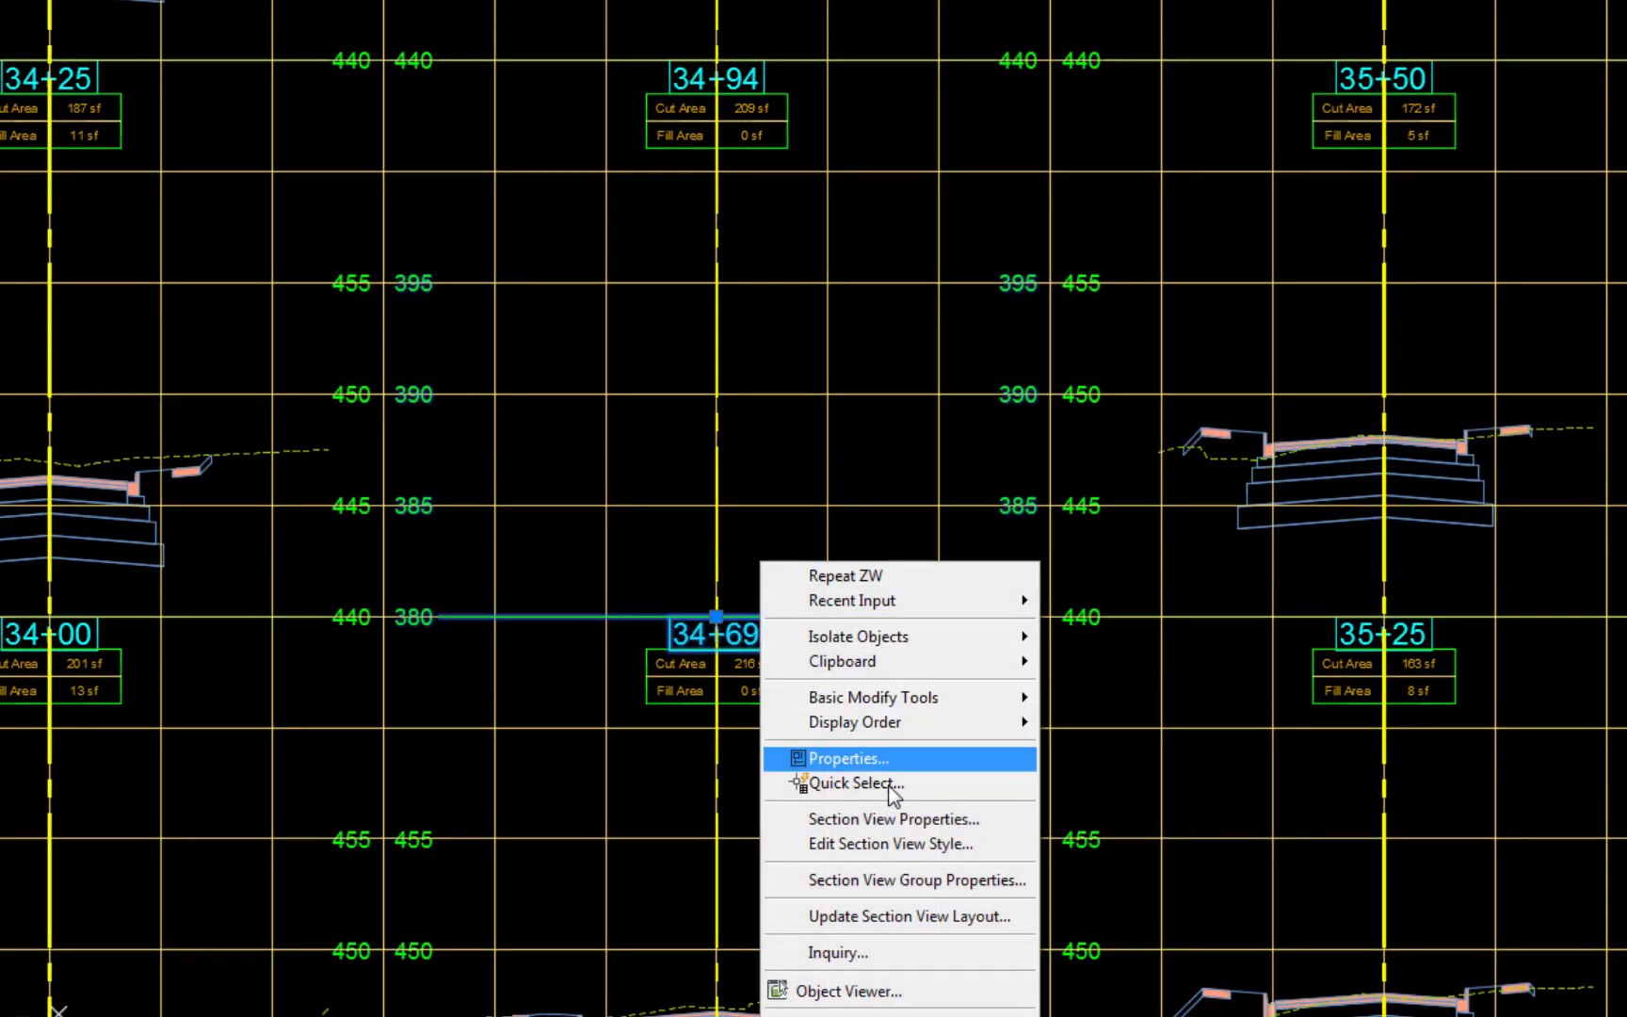
pyautogui.click(895, 819)
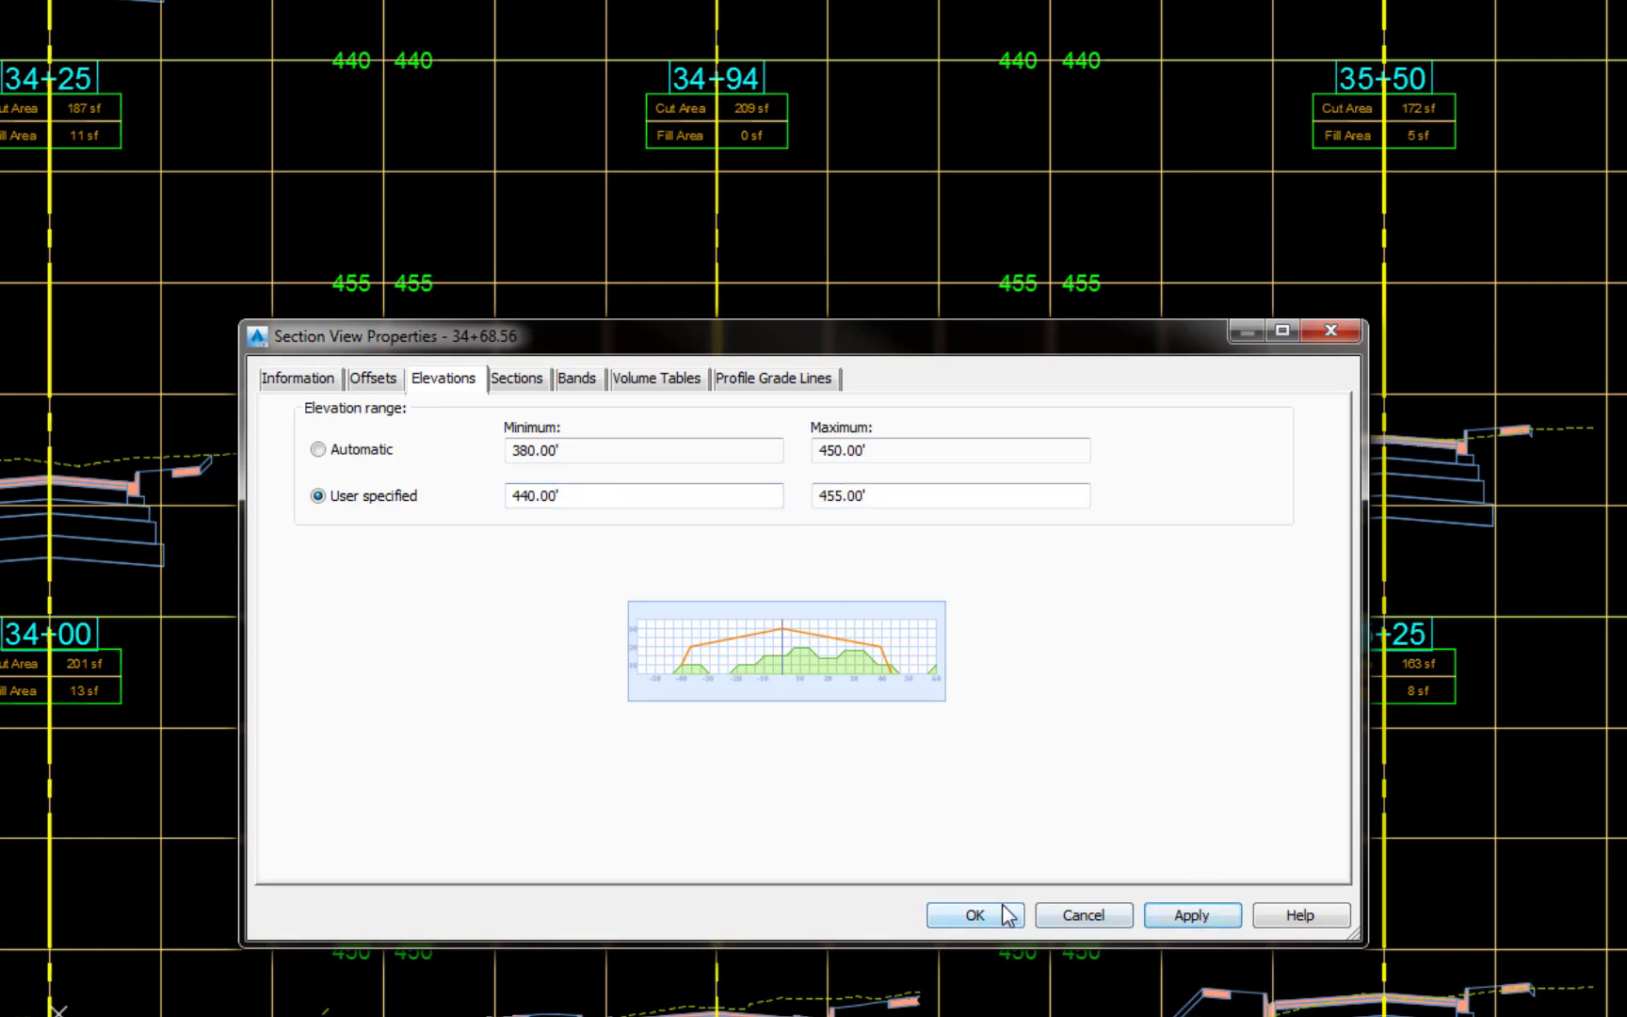
pyautogui.click(975, 914)
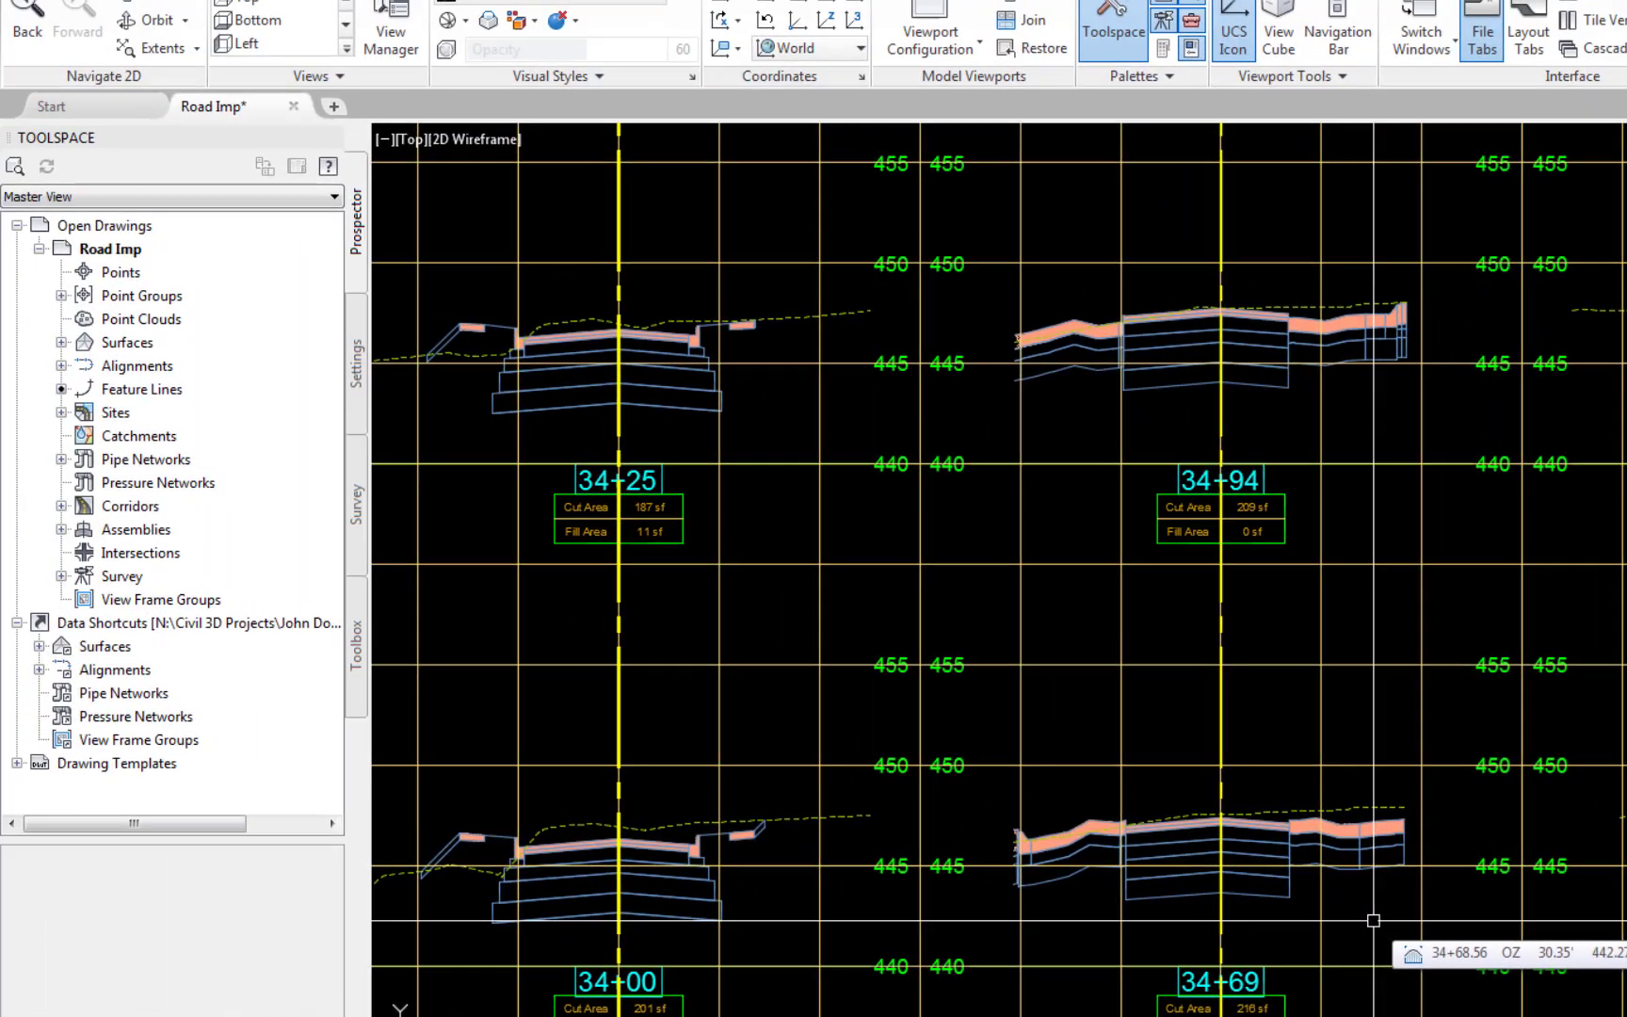
# Step: Delete the section view group from the Kin Crown centerline alignment's sample line group
pyautogui.click(61, 365)
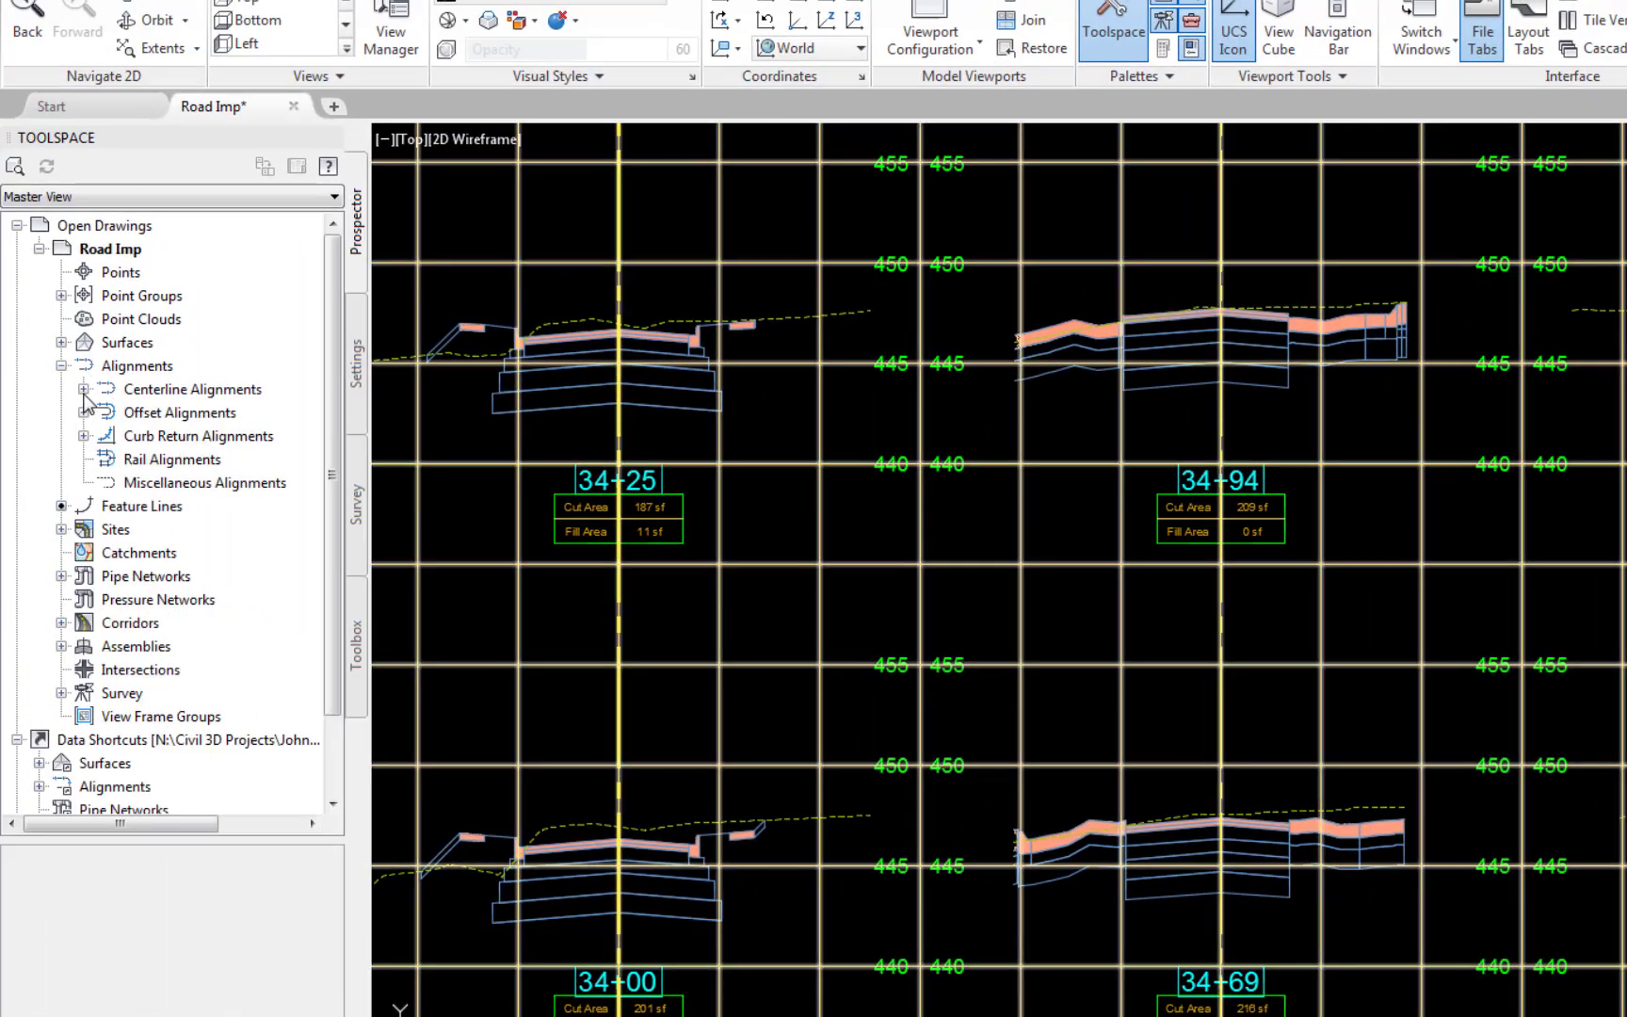
pyautogui.click(84, 389)
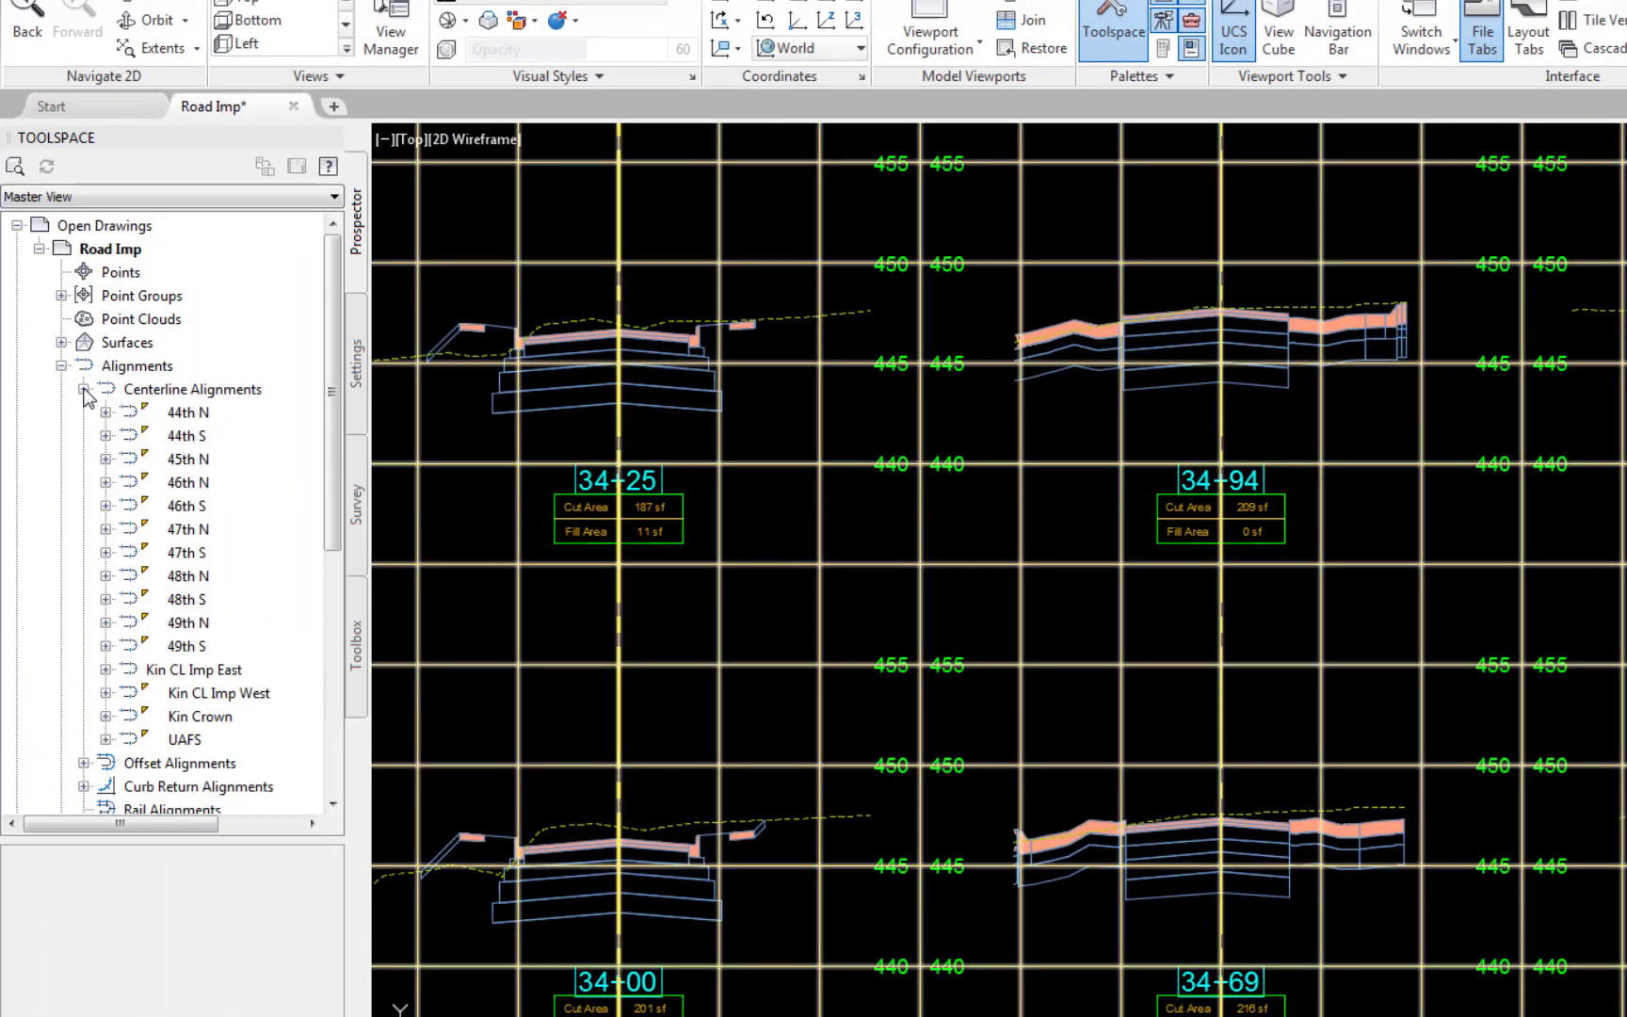
pyautogui.click(105, 715)
pyautogui.click(127, 786)
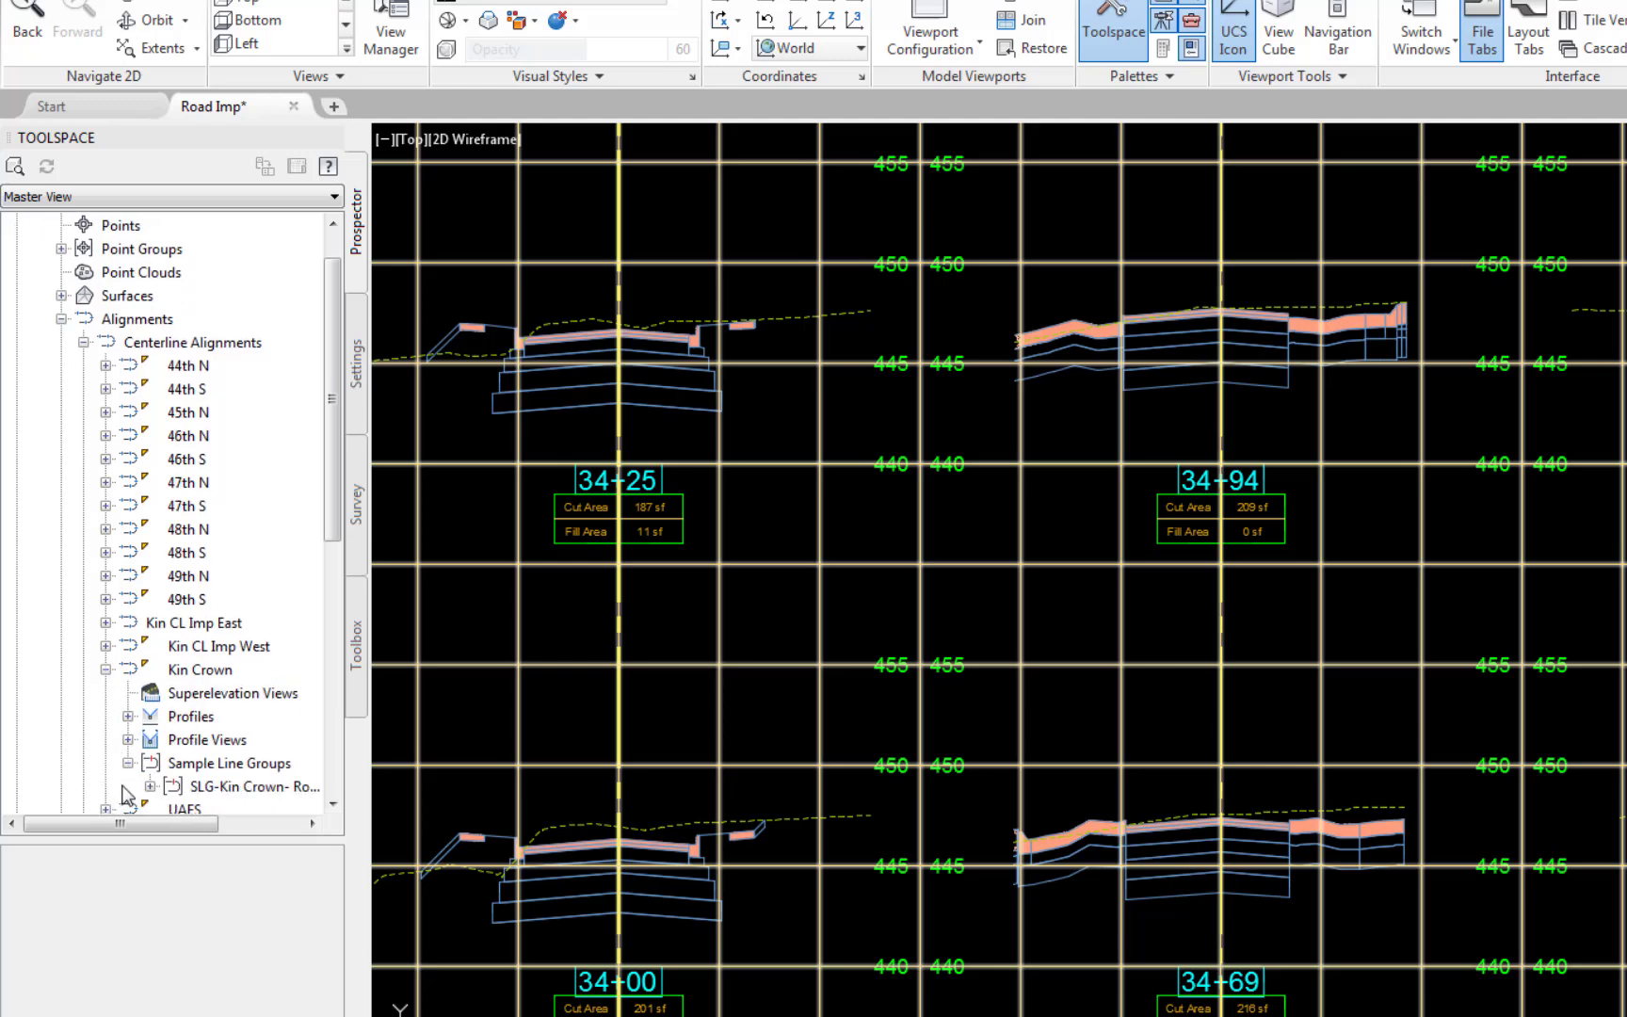
pyautogui.scroll(-3, 228, 634)
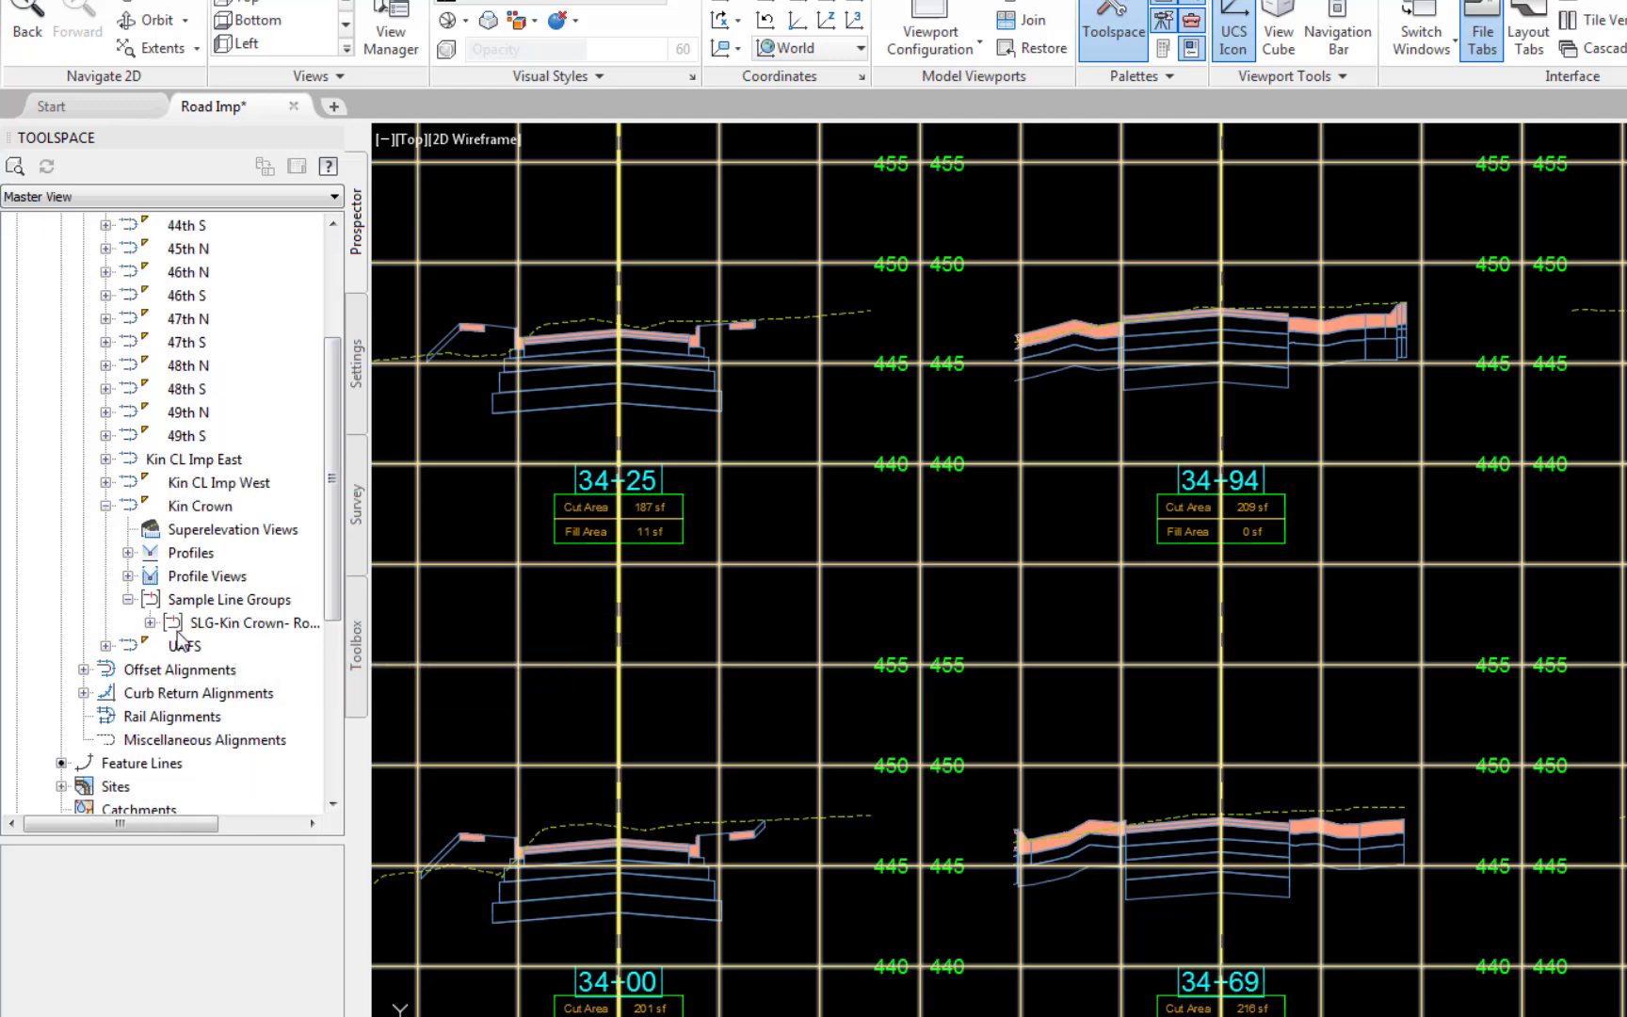
pyautogui.click(150, 622)
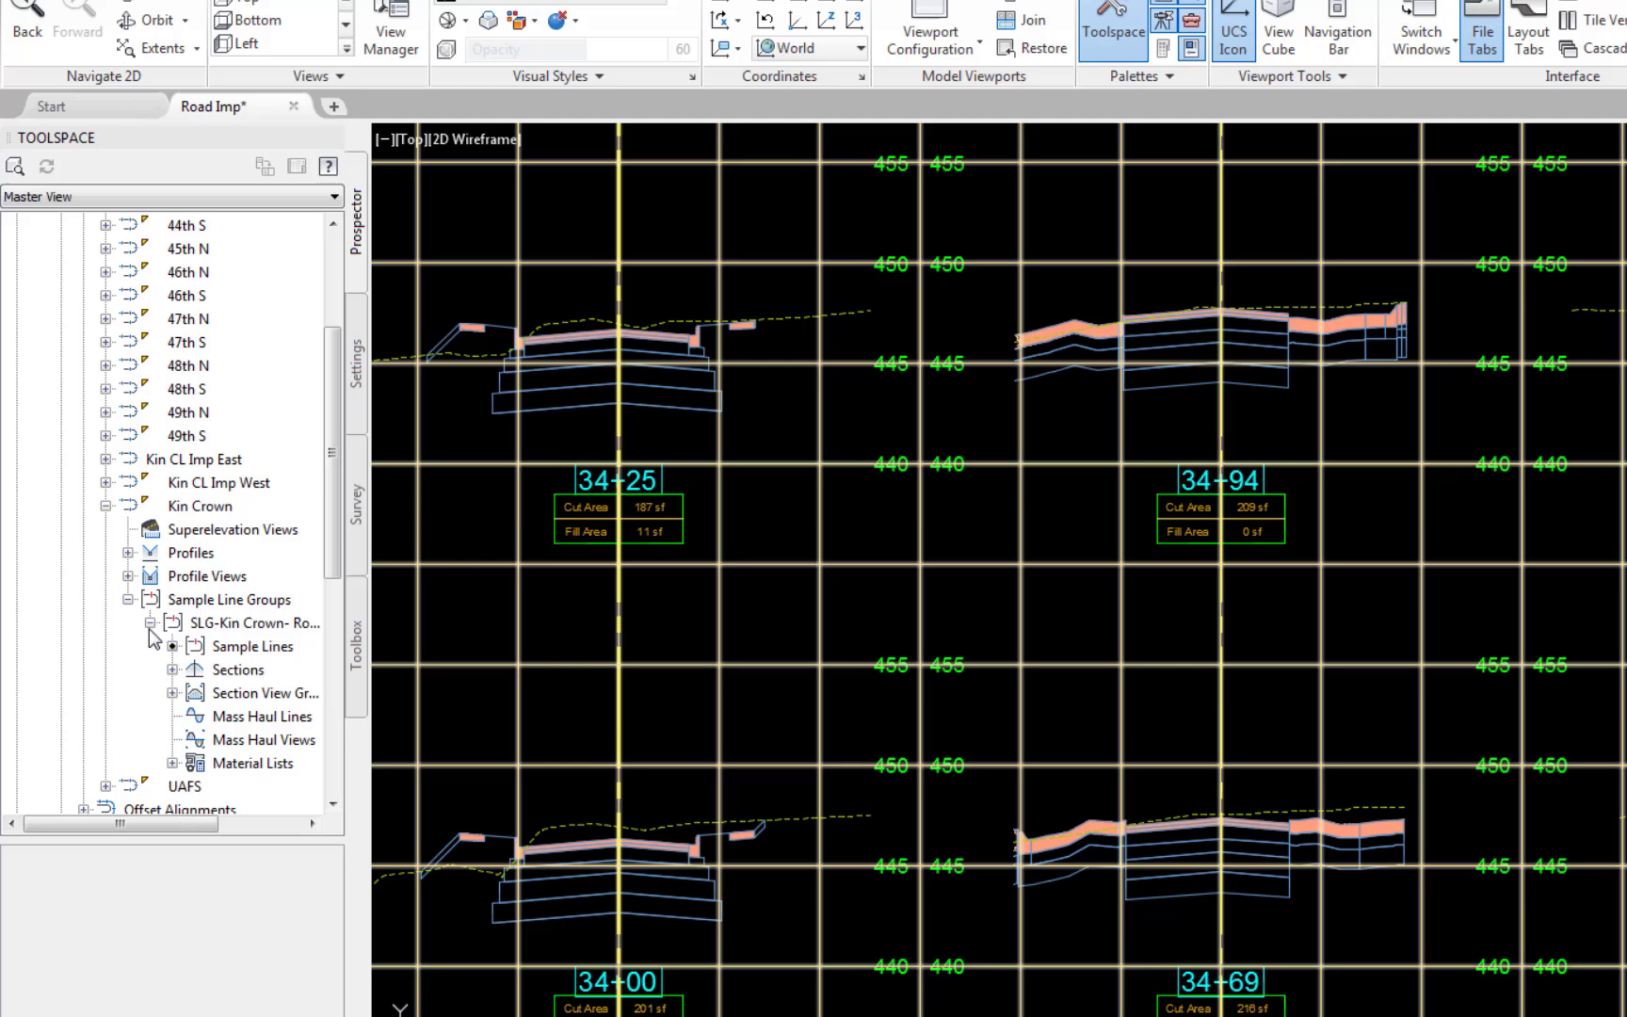
pyautogui.click(172, 694)
pyautogui.rightClick(272, 717)
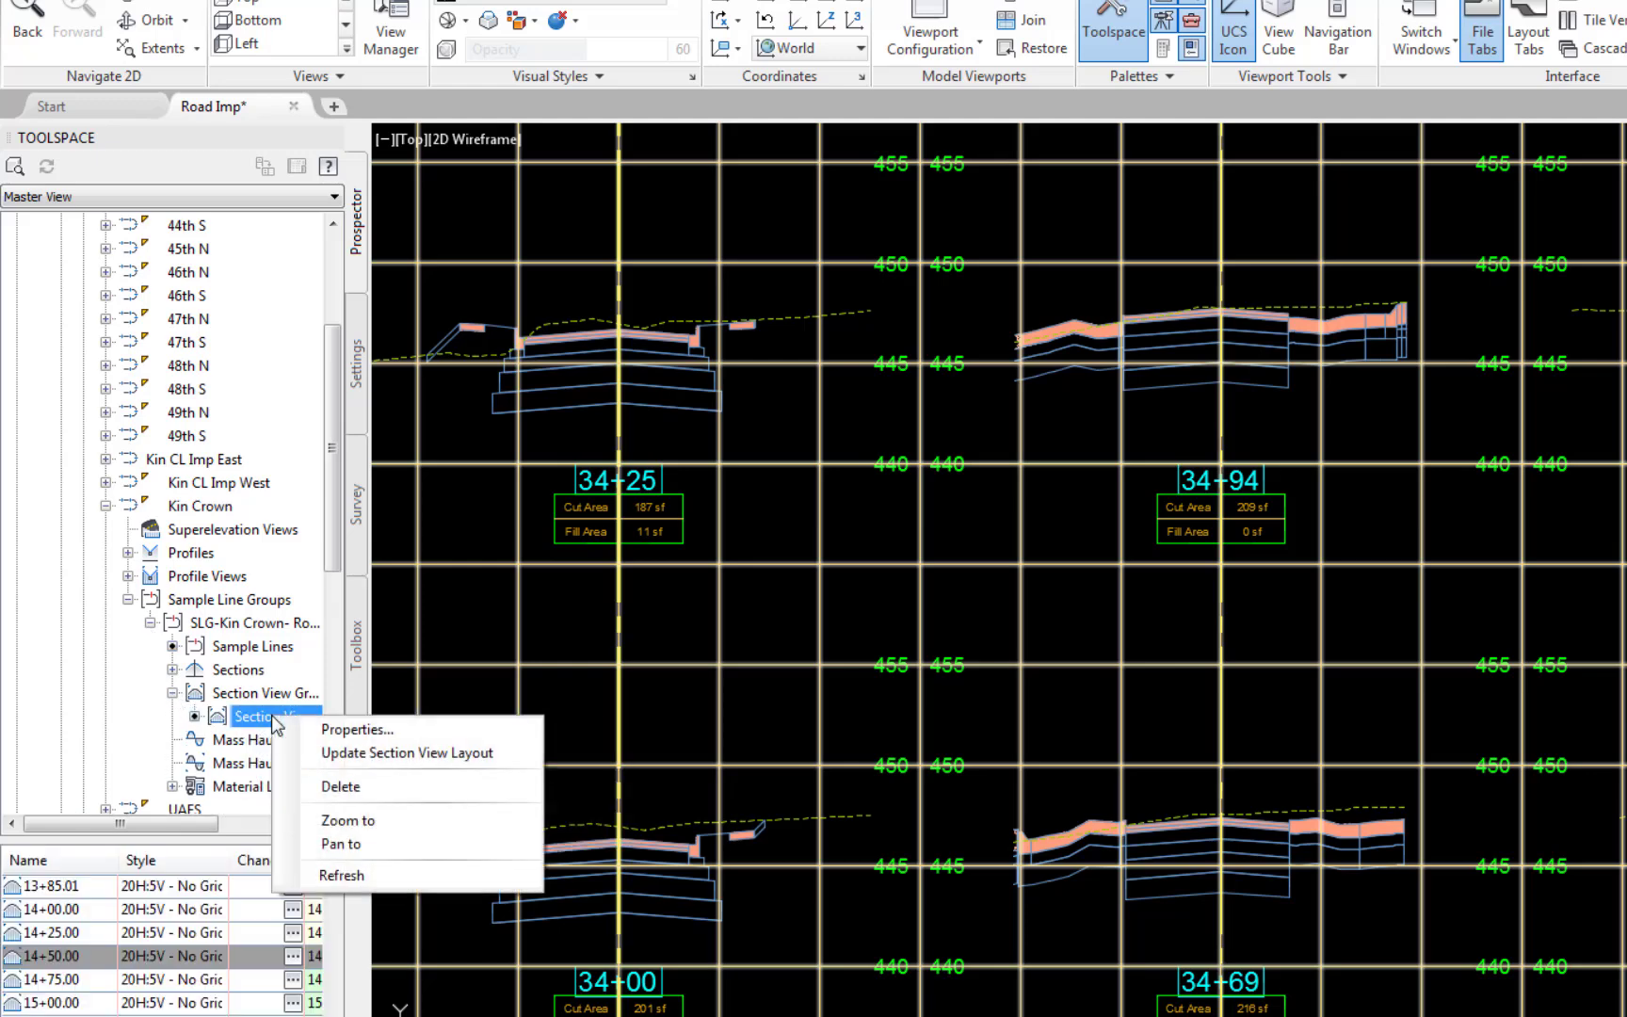
pyautogui.click(331, 786)
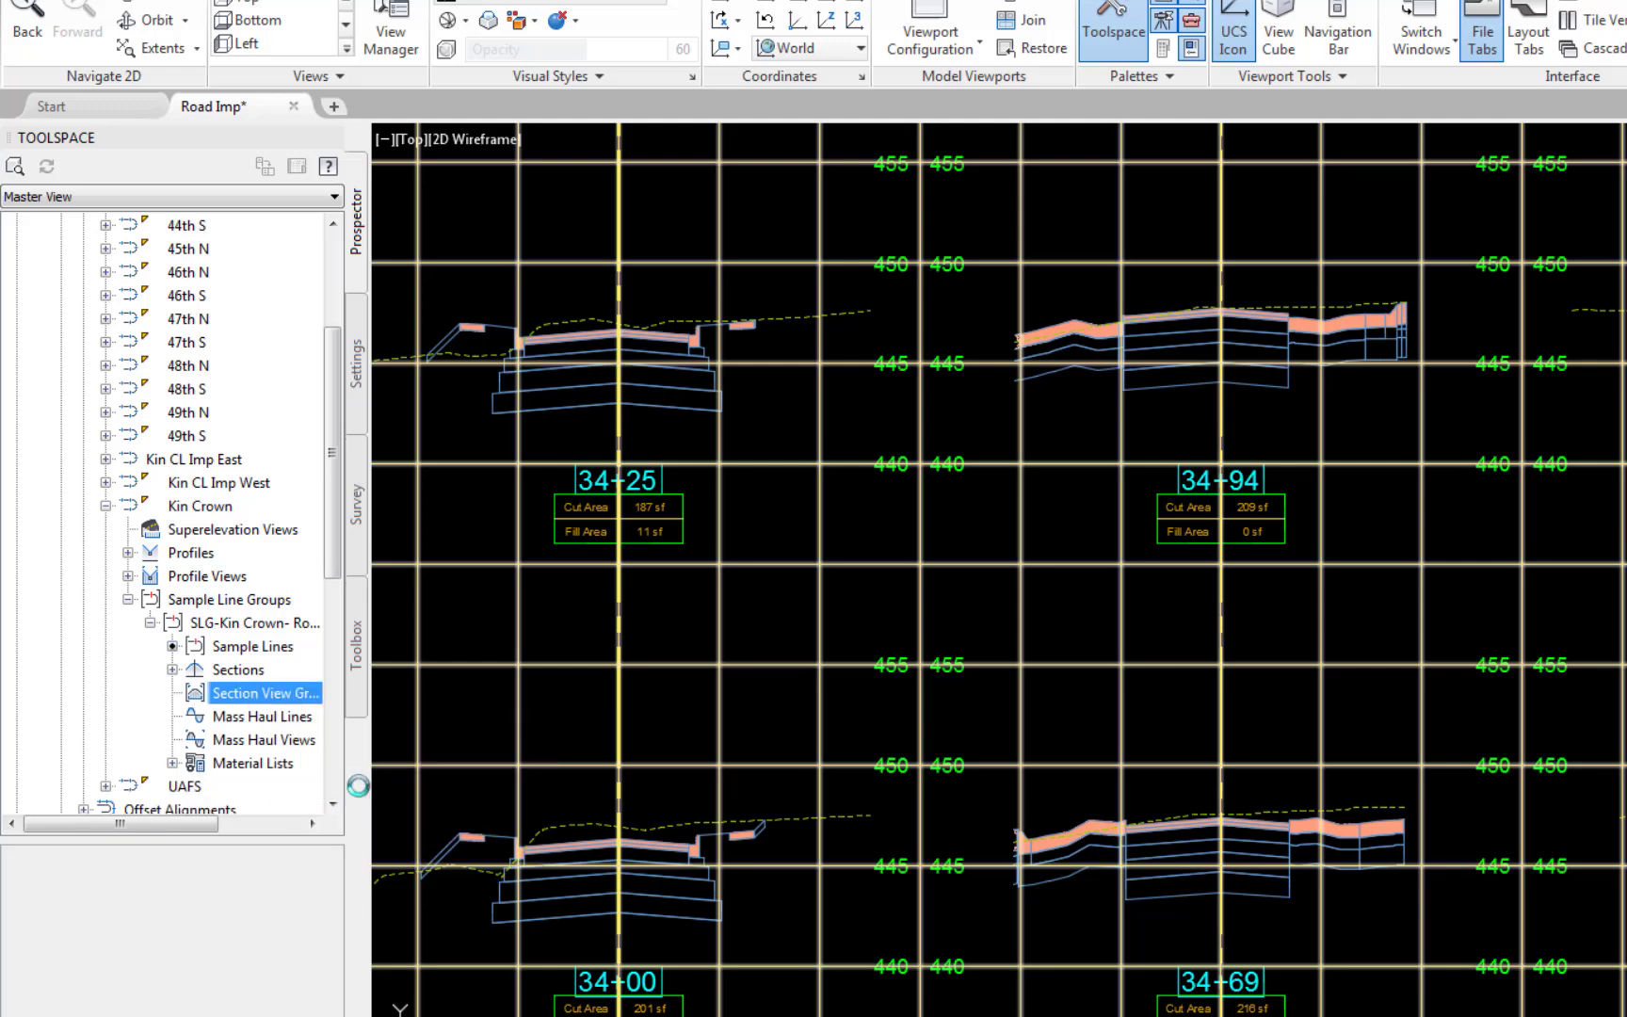